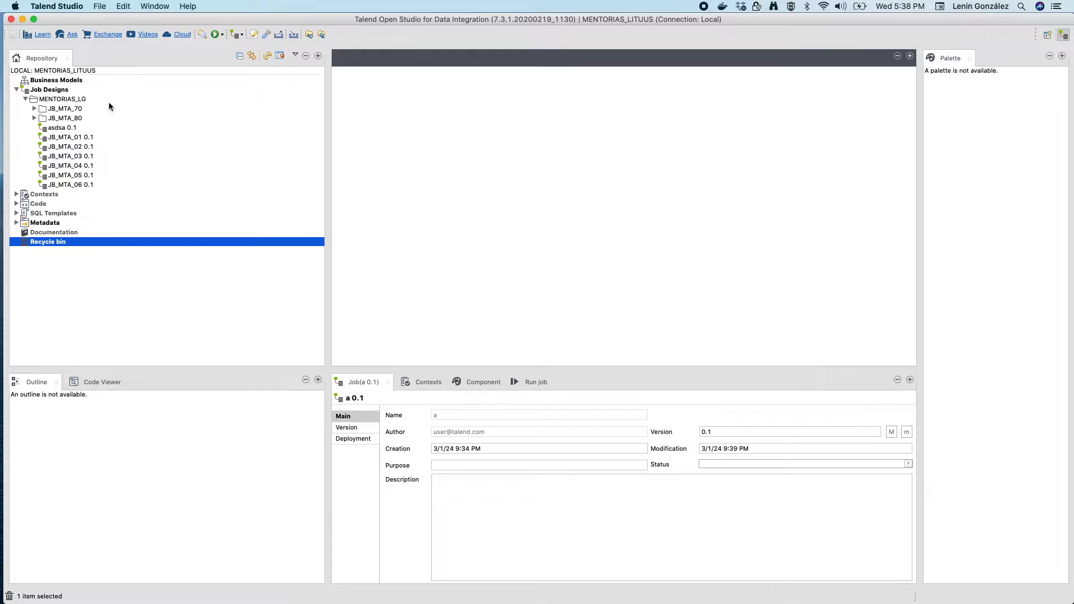
Create job JB_MTA_09 in the MENTORIAS_LG folder, describing the load of an Excel file into SQL Server and its move to procesados
click(77, 100)
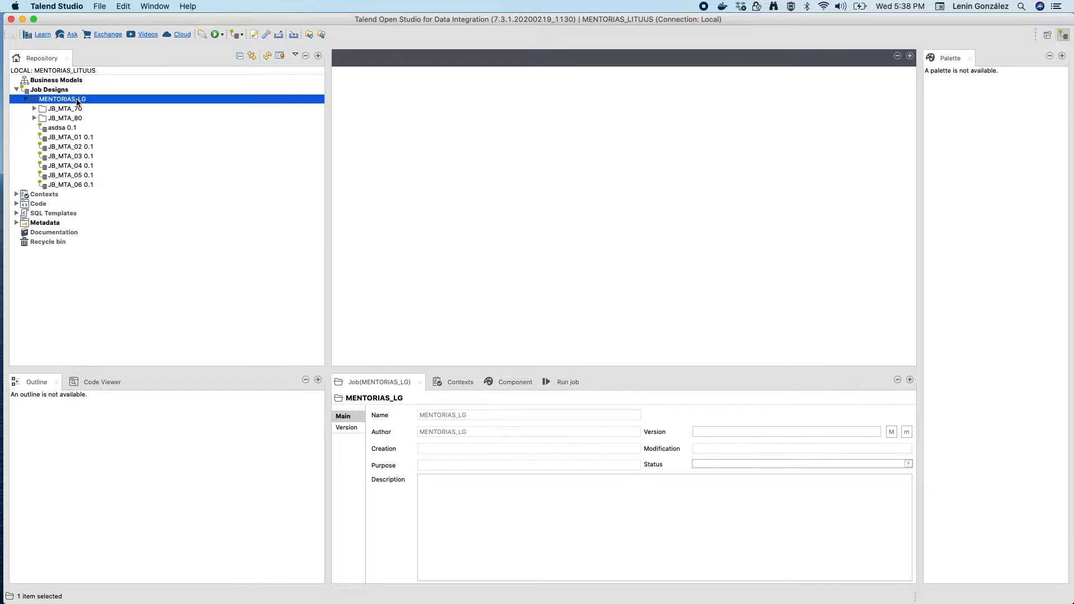
right_click(76, 98)
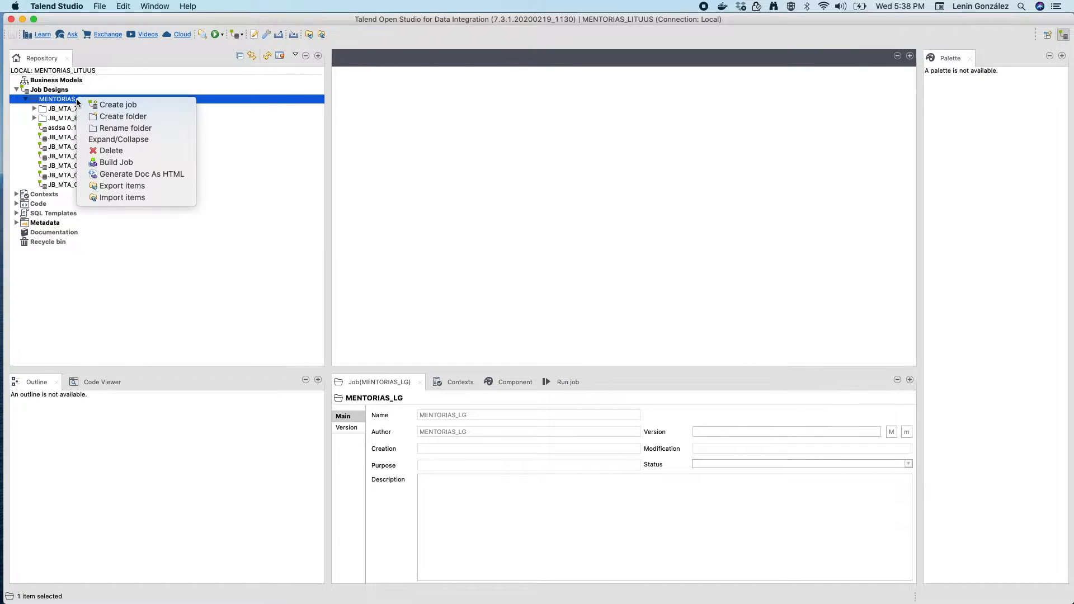
click(117, 105)
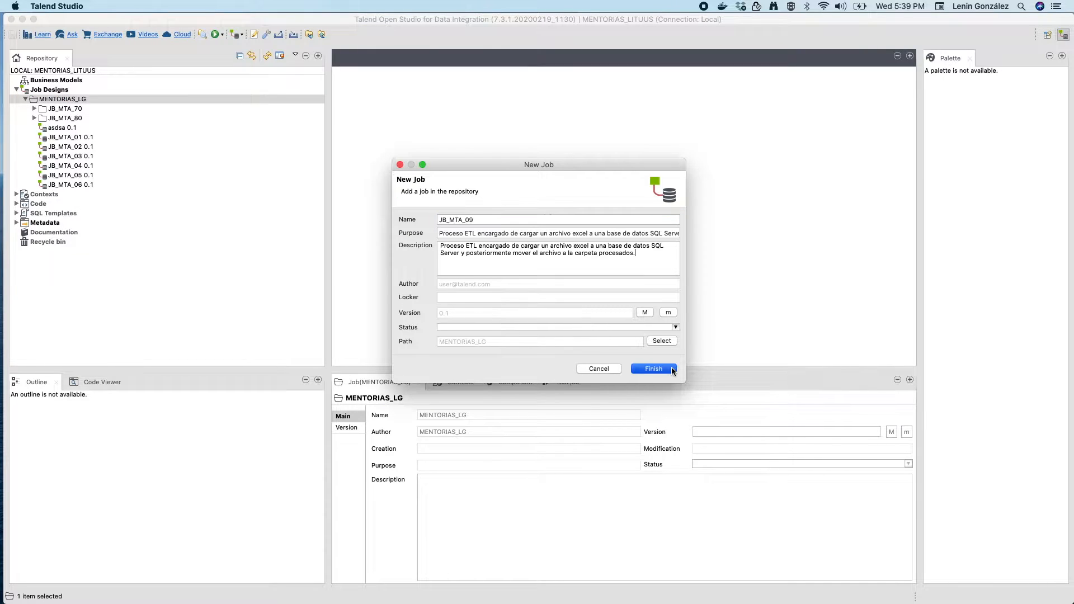
click(670, 368)
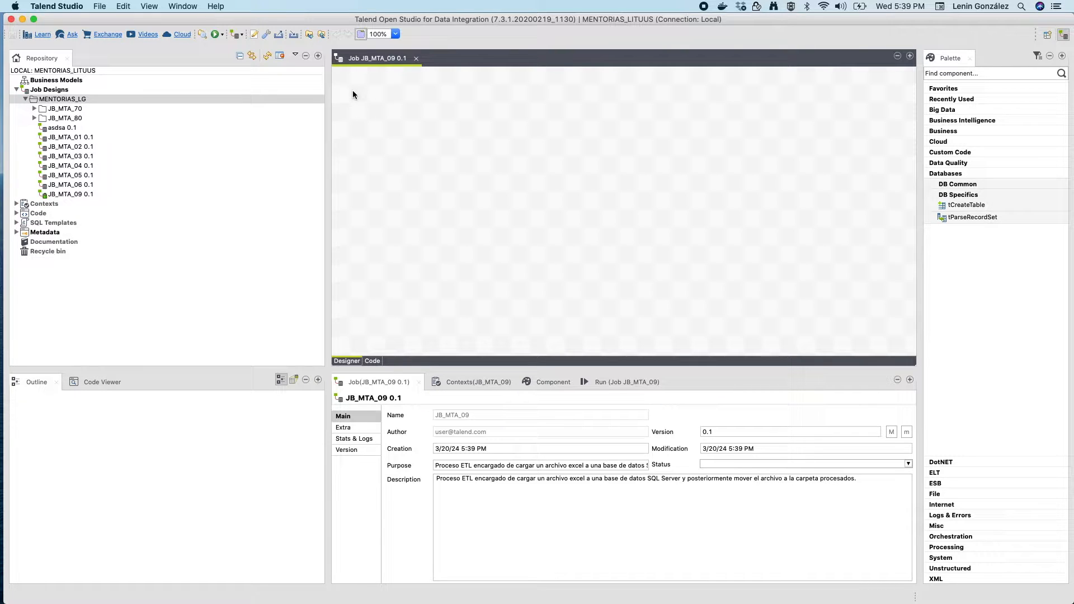
Find the Note component and add it near the upper-left corner of the empty JB_MTA_09 design canvas
text(NOT)
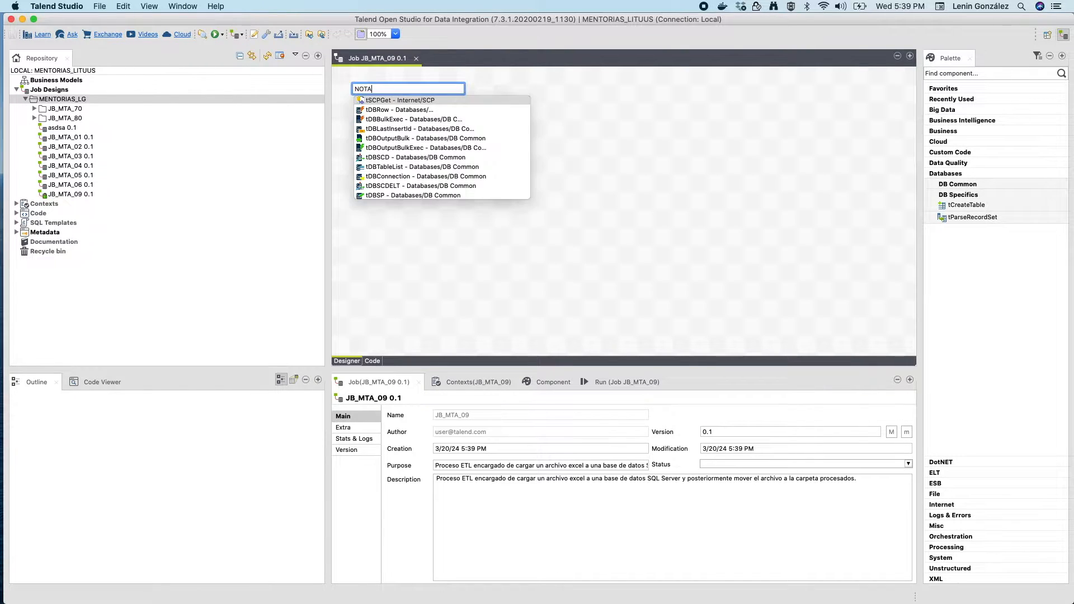
text(E)
scroll(392, 168, down, 5)
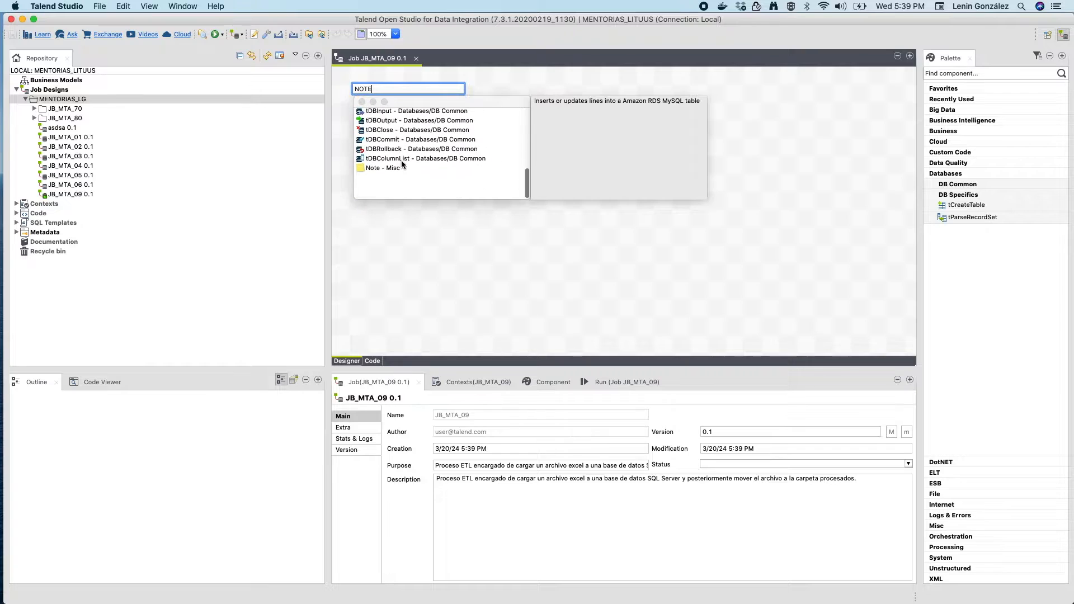
double_click(388, 193)
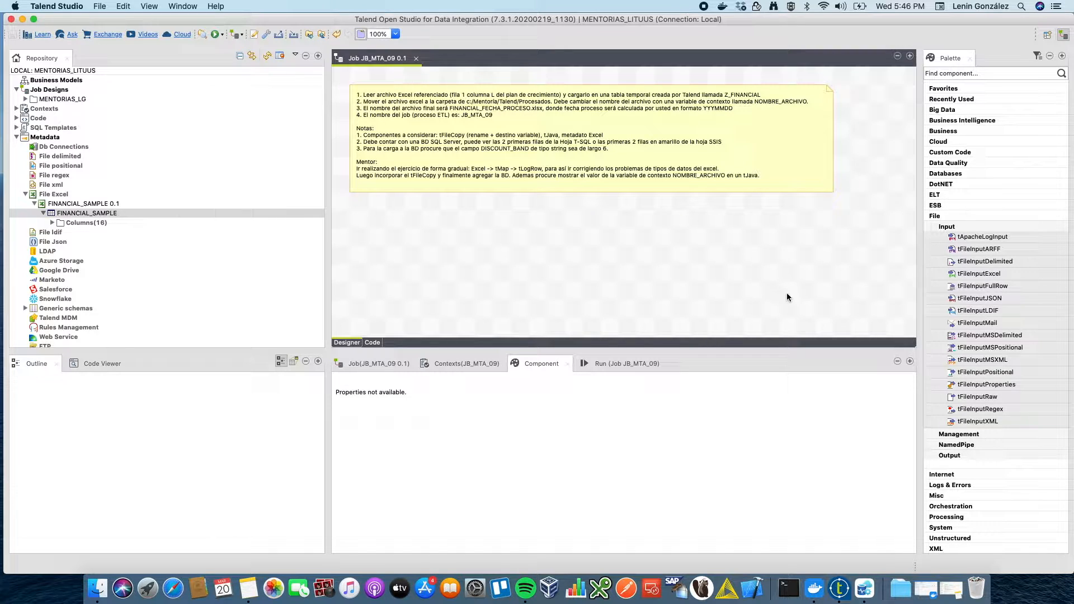
click(940, 217)
click(940, 216)
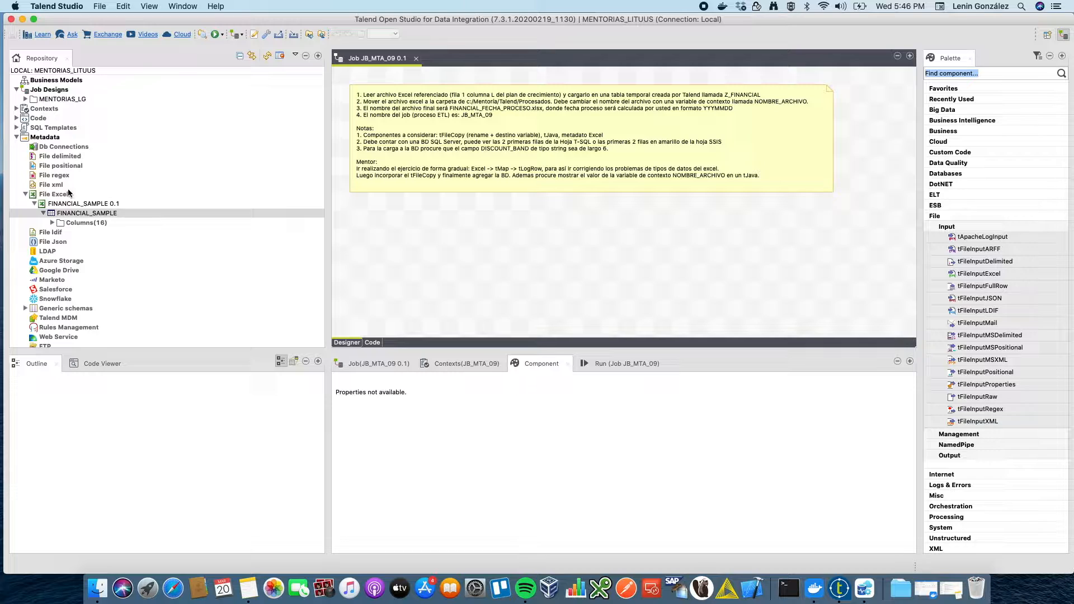
click(68, 205)
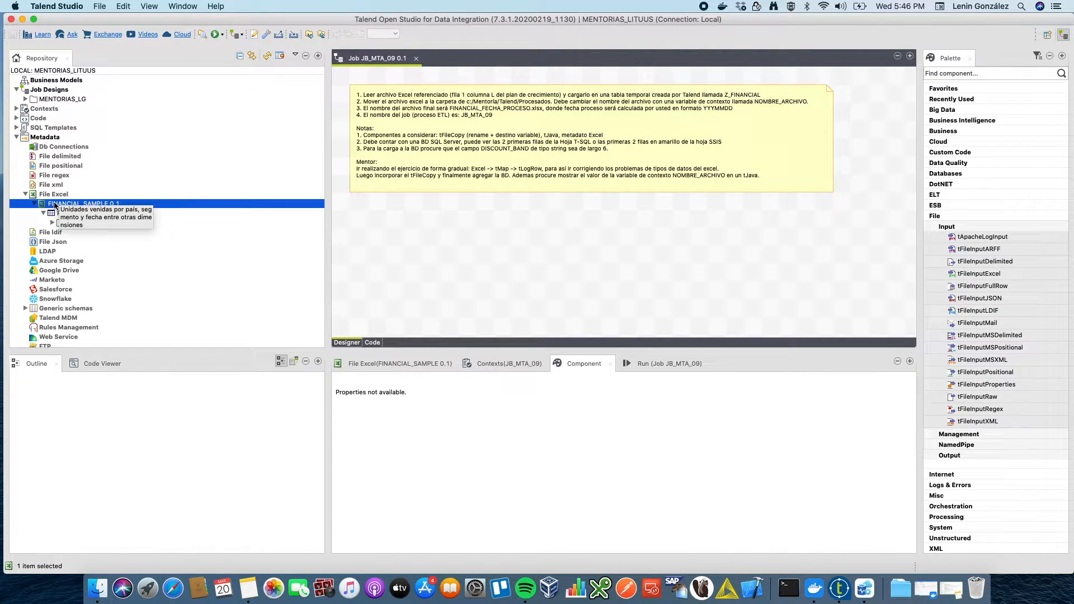
click(15, 137)
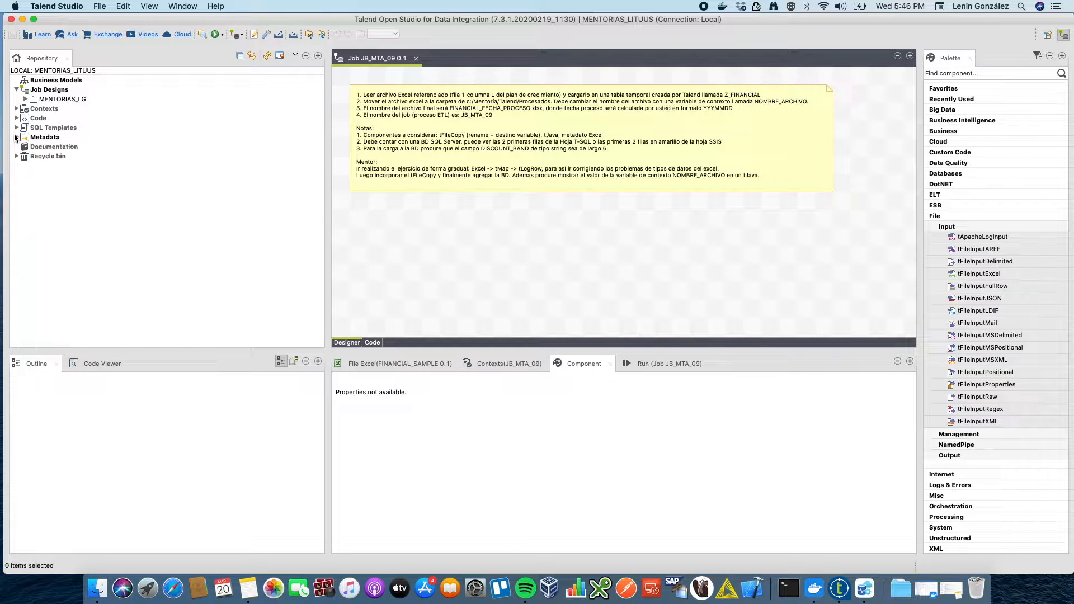
click(15, 137)
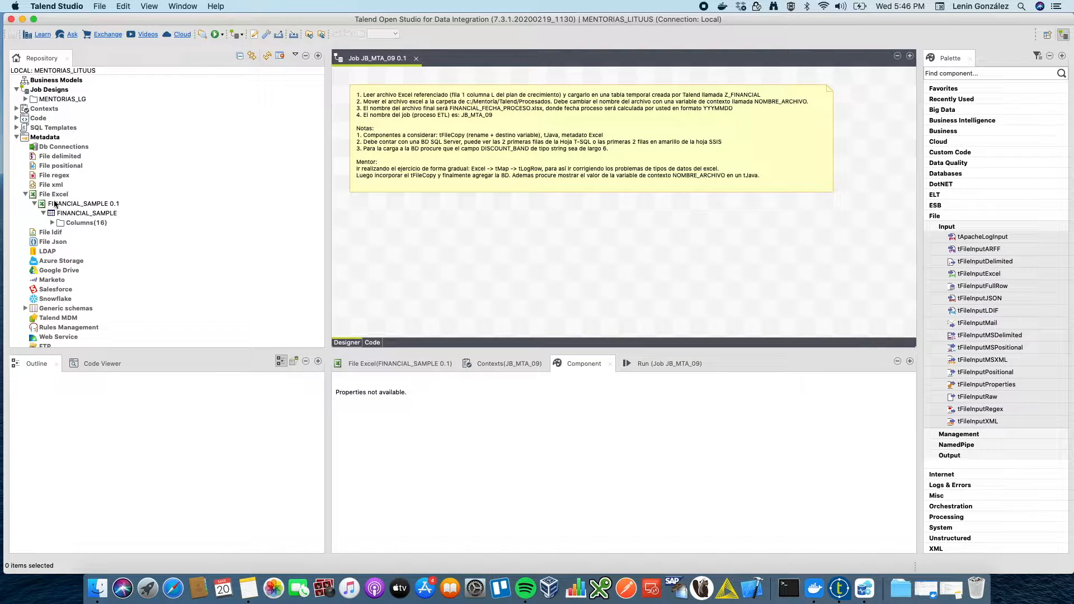
Add the FINANCIAL_SAMPLE Excel metadata to the job below the note as a tFileInputExcel component
click(67, 204)
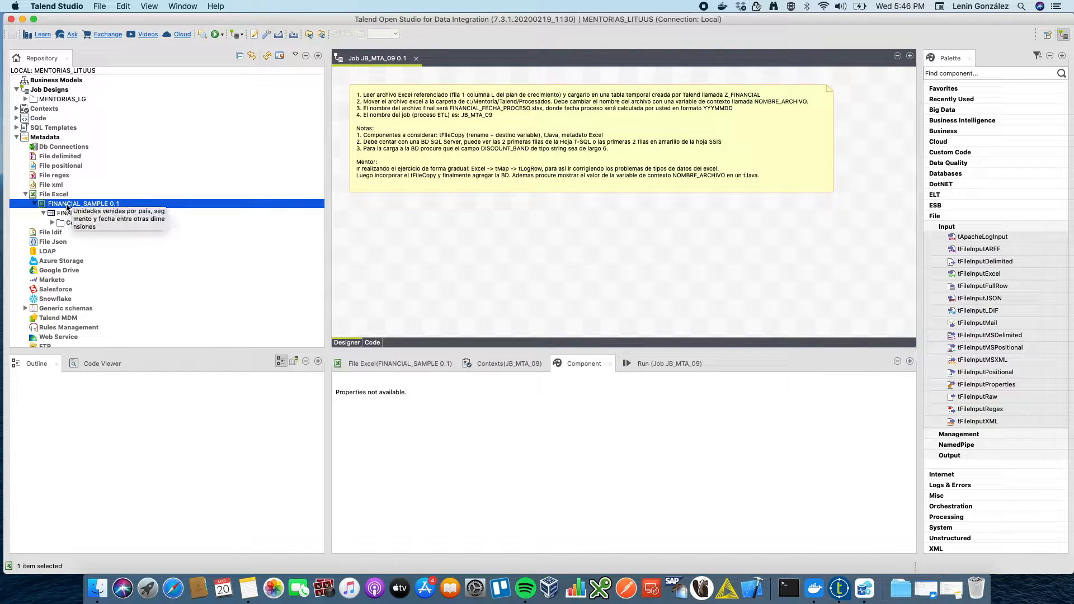
drag(67, 206, 393, 223)
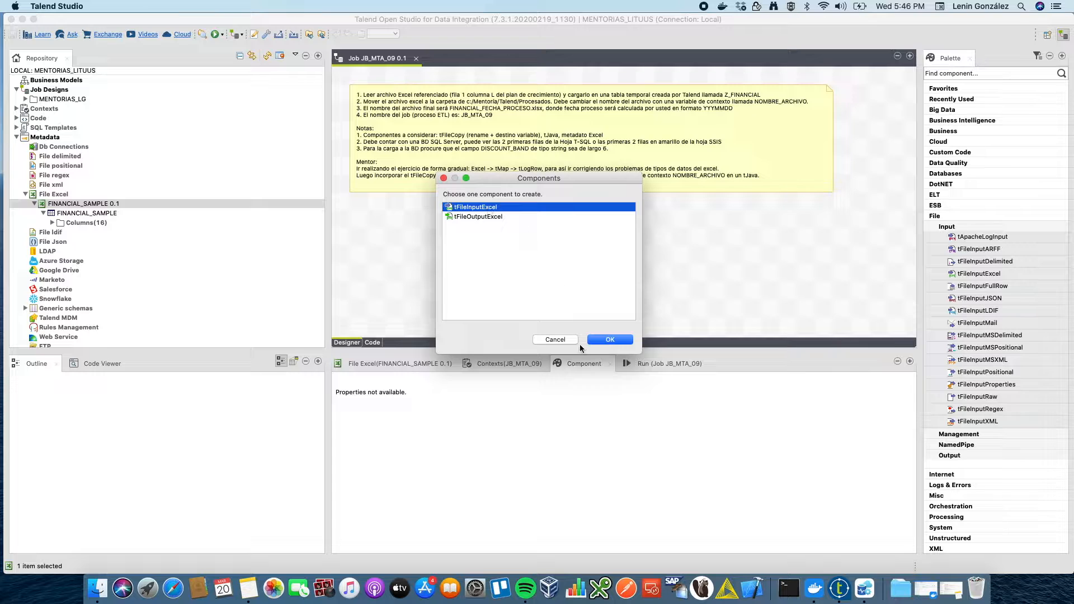
click(610, 340)
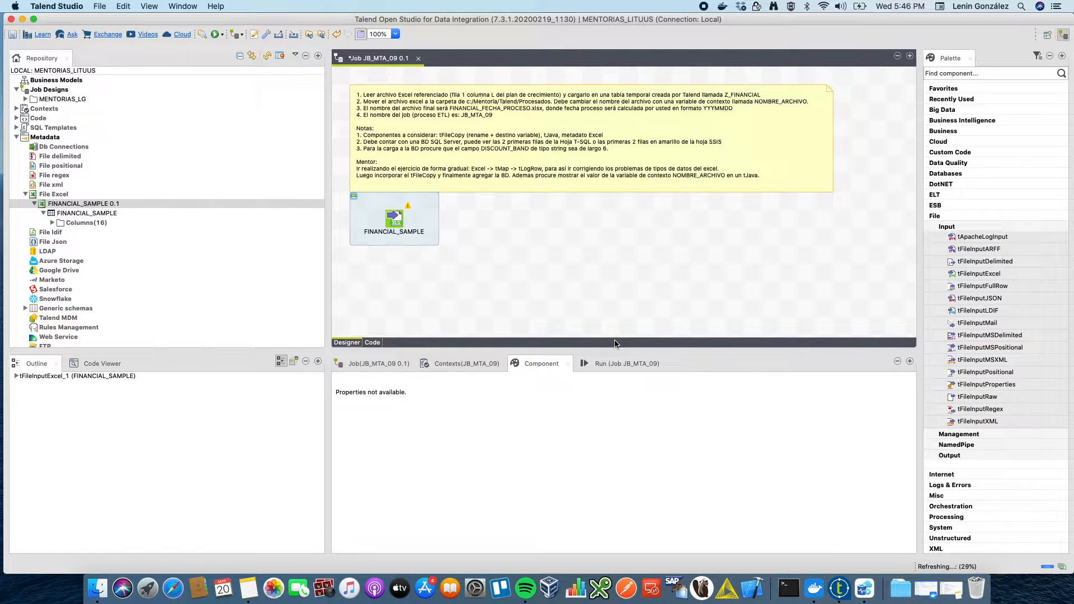
Review the column names, types and lengths in the schema of the FINANCIAL_SAMPLE input component
click(420, 226)
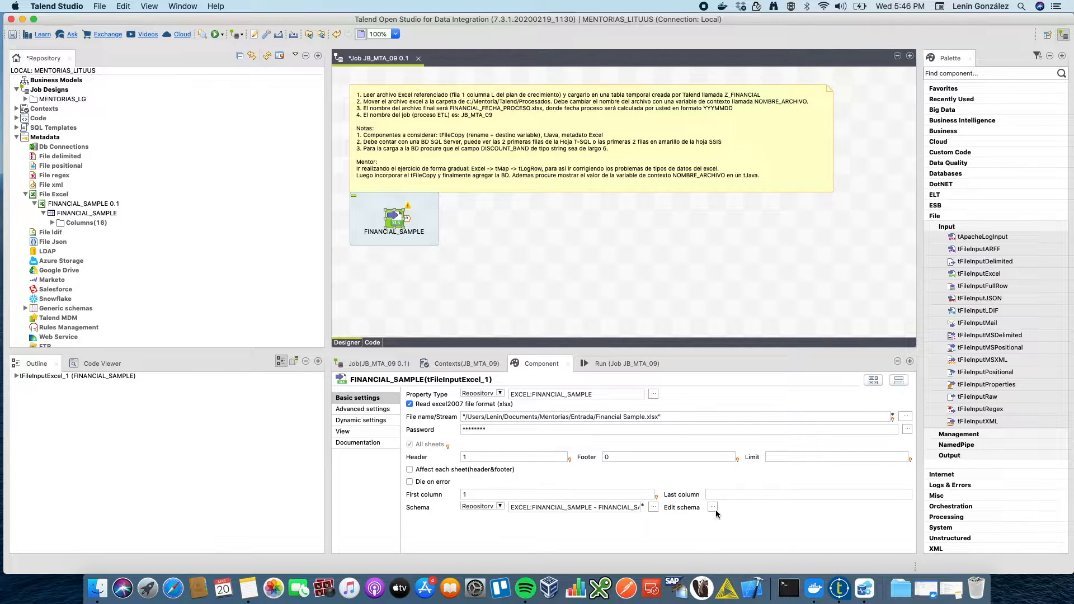
click(712, 507)
click(600, 321)
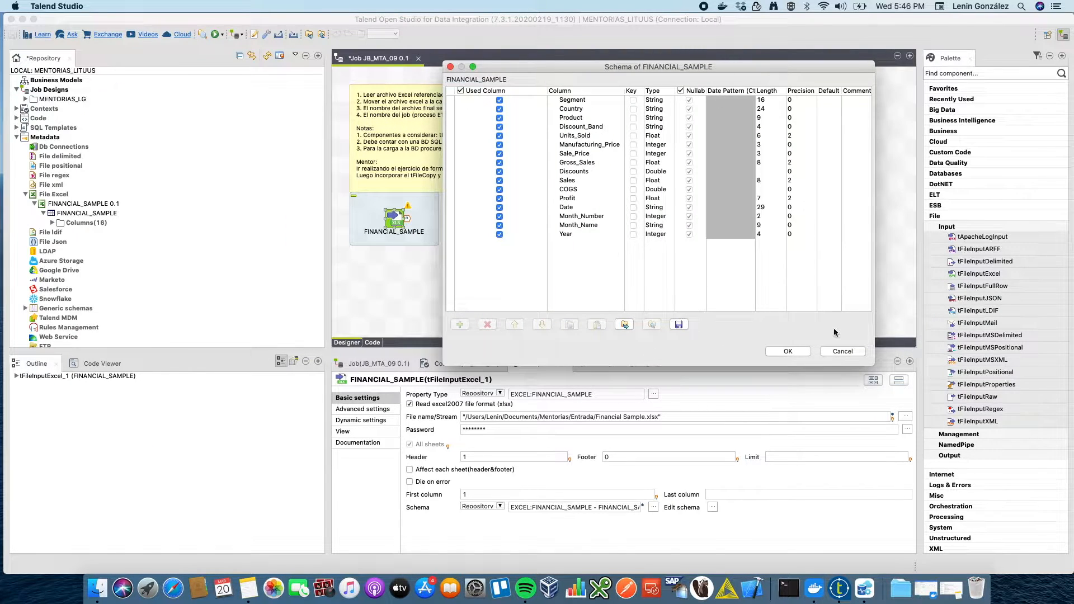
click(787, 350)
Add a tMap component to the right of FINANCIAL_SAMPLE in the job design
click(535, 232)
text(t)
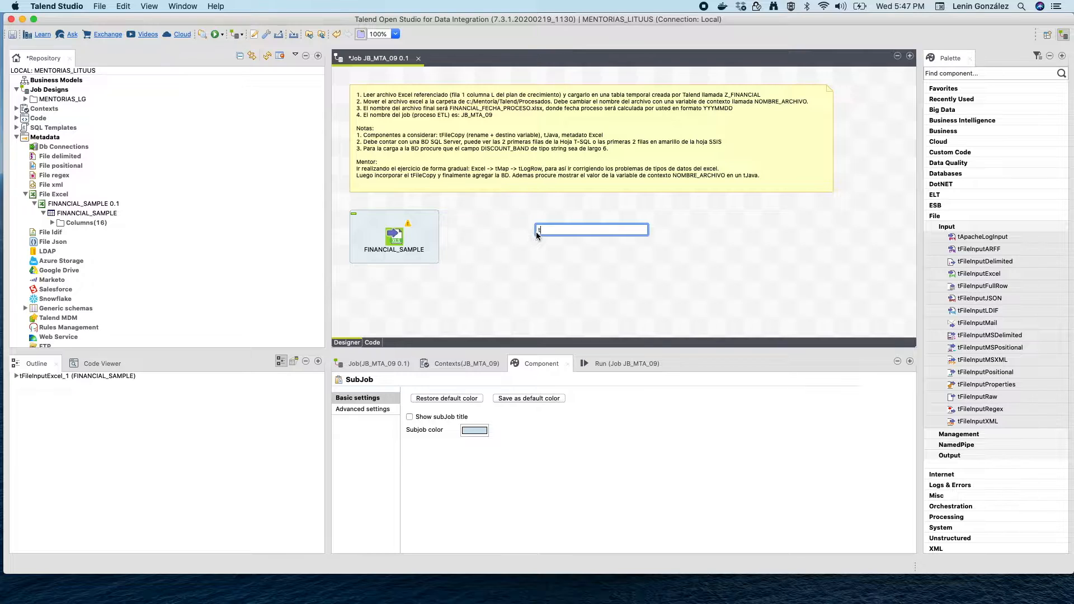
text(map)
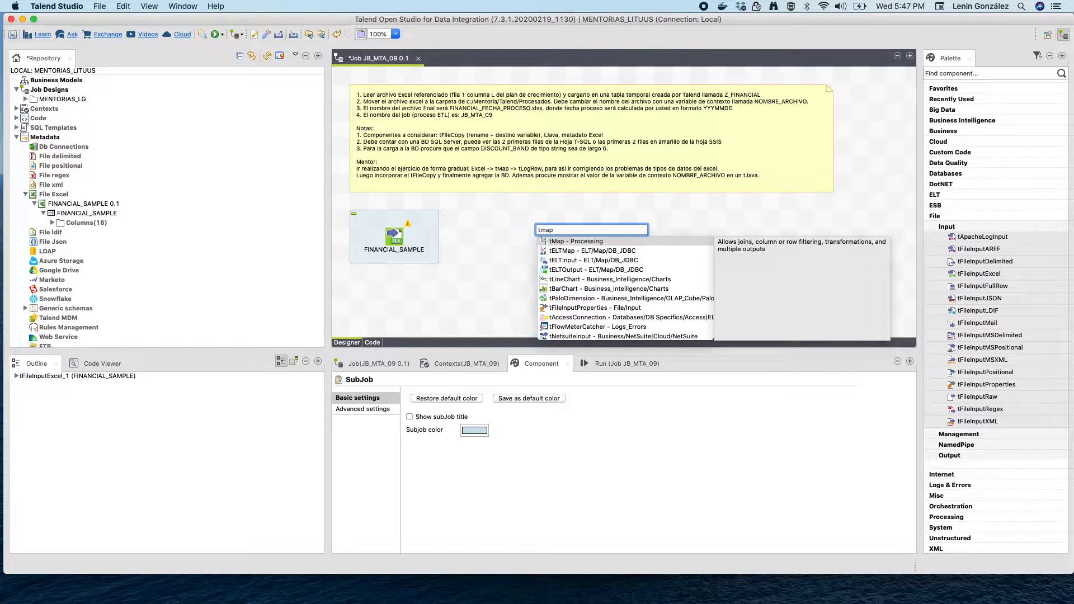
key(Return)
Connect FINANCIAL_SAMPLE to tMap_1 with a main row and open the tMap_1 map editor
click(394, 235)
drag(407, 236, 541, 239)
click(540, 239)
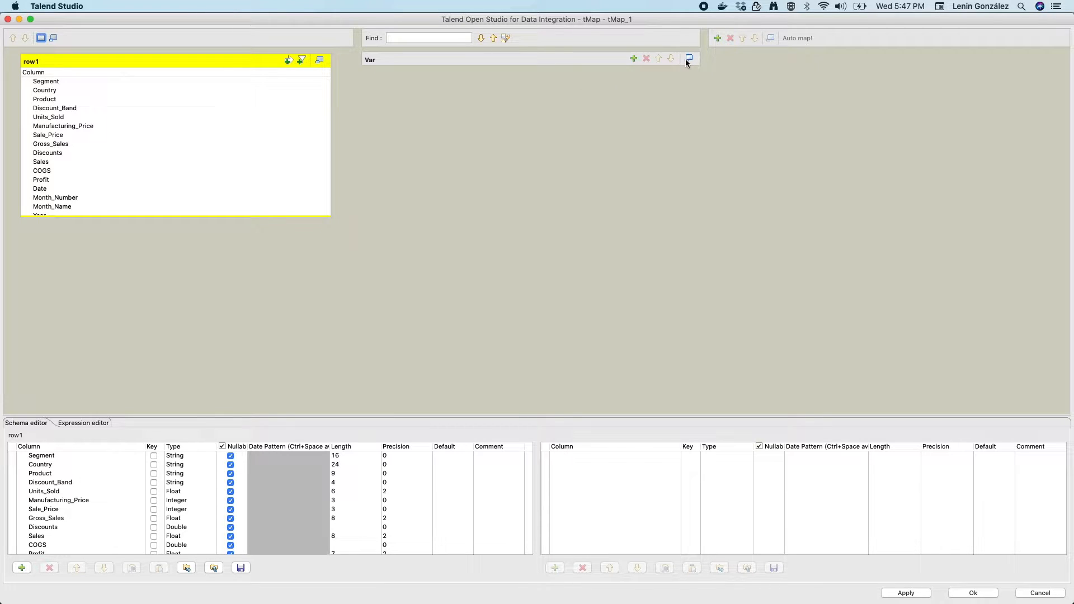
Add a new output table named SALIDA_PRELIMINAR in the map editor
click(718, 39)
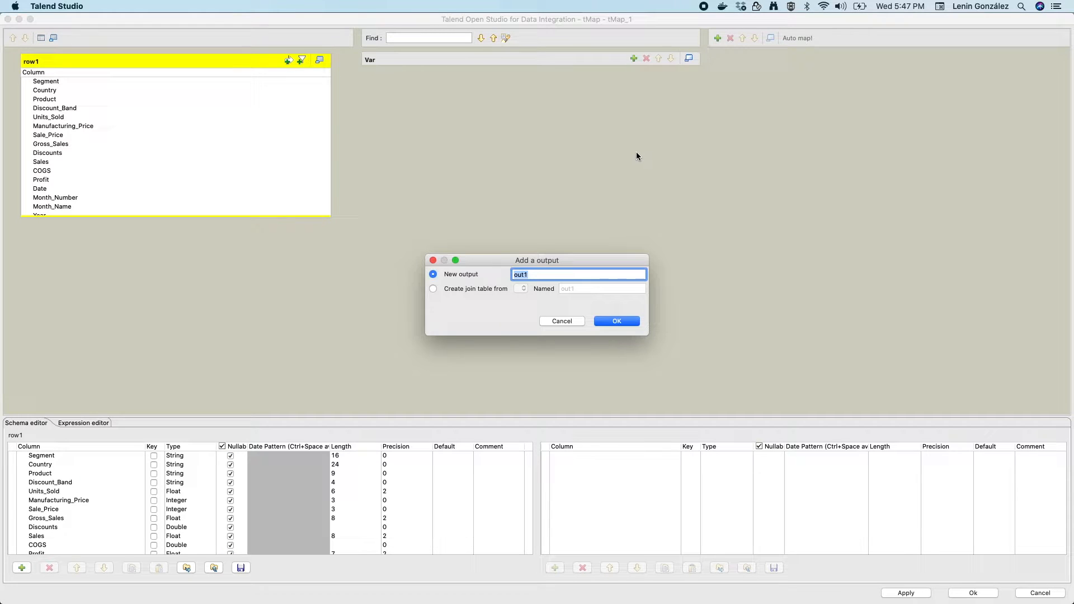
text(SALIDA_PRELIMINA)
key(Return)
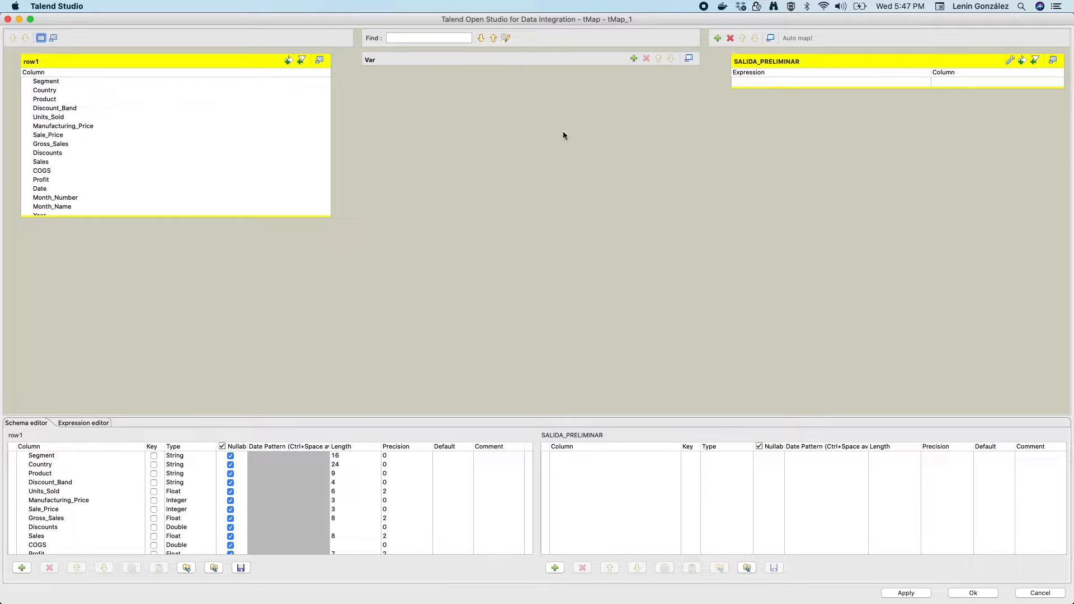
Map all row1 columns, from Segment through Year, to the SALIDA_PRELIMINAR output
click(89, 81)
scroll(61, 197, down, 1)
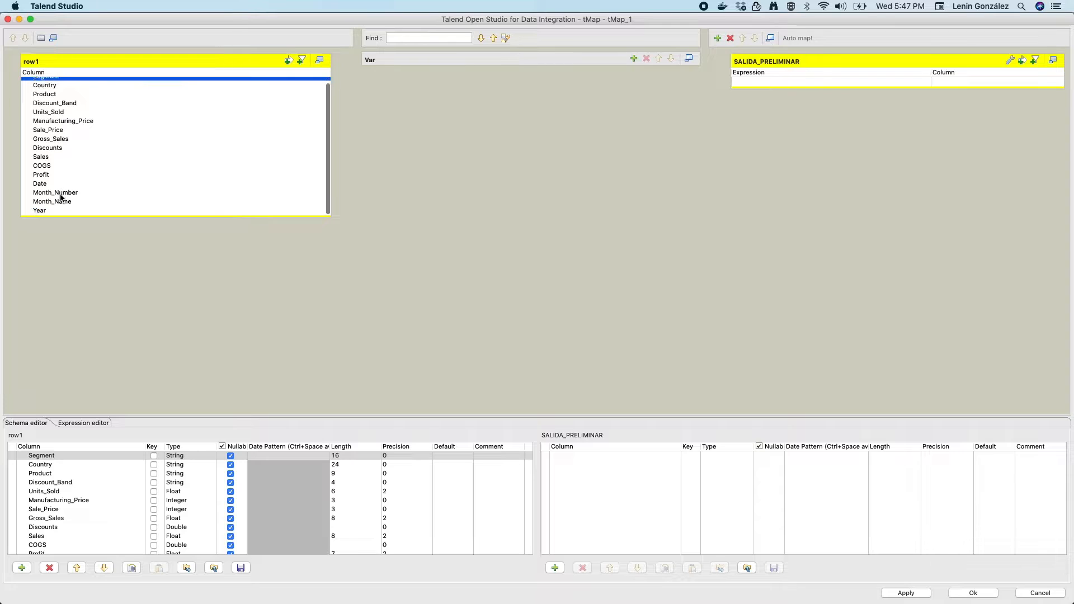
shift+click(58, 202)
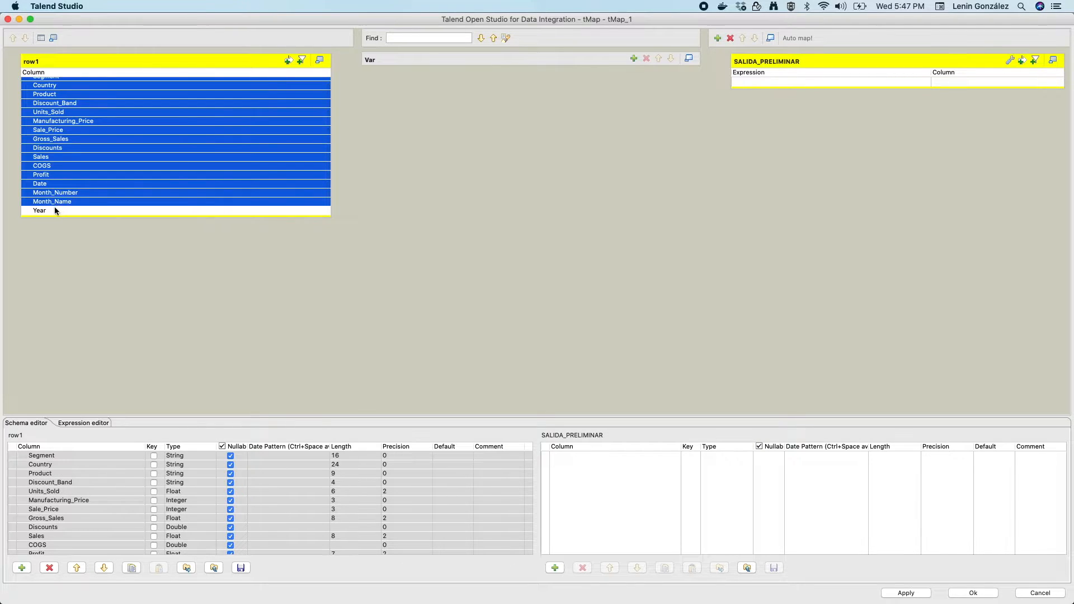
shift+click(54, 211)
drag(57, 99, 750, 85)
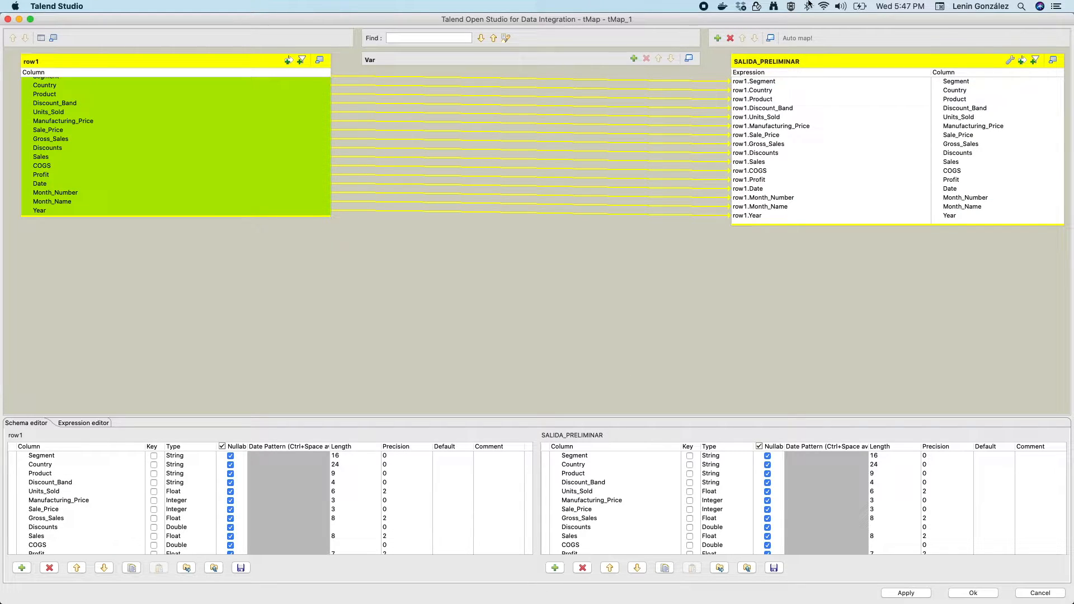
Delete the SALIDA_PRELIMINAR output table from the map editor
click(730, 38)
click(632, 319)
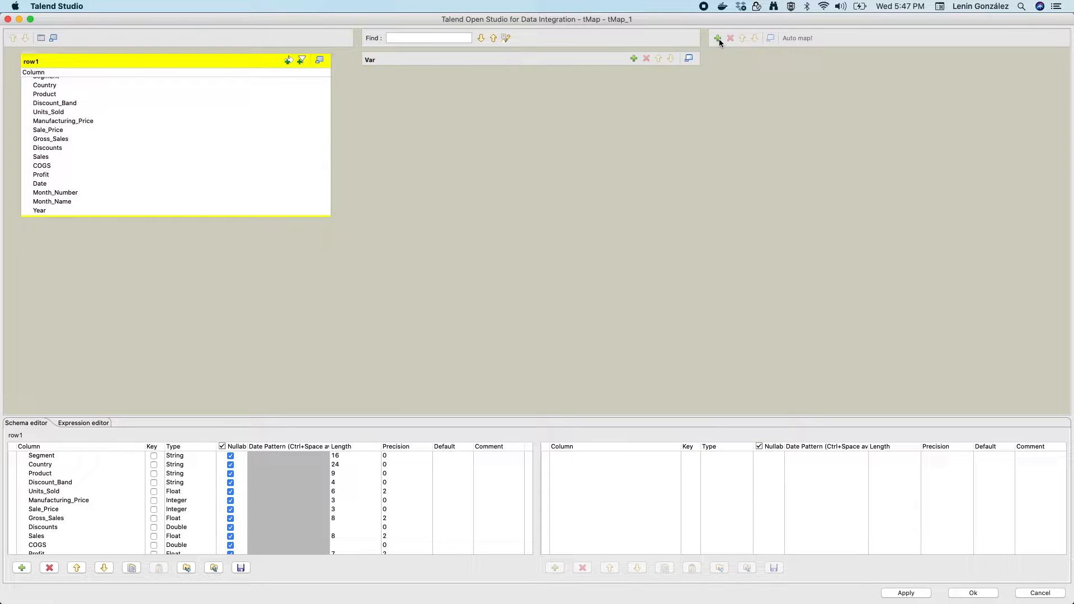
Add a new output table named SALIDA in the map editor
click(718, 38)
text(SALI)
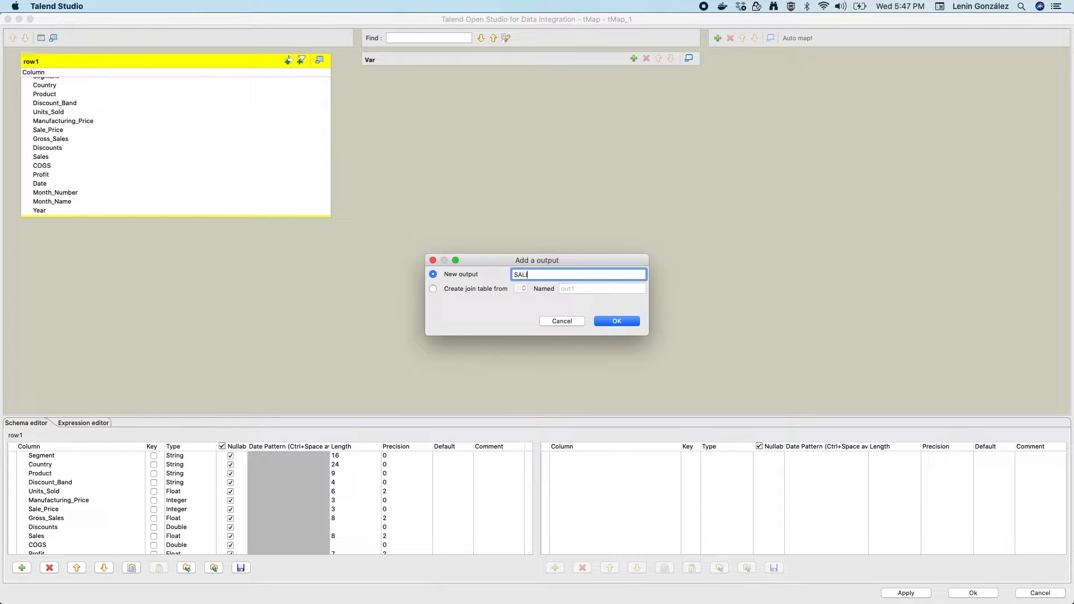
text(DA)
key(Return)
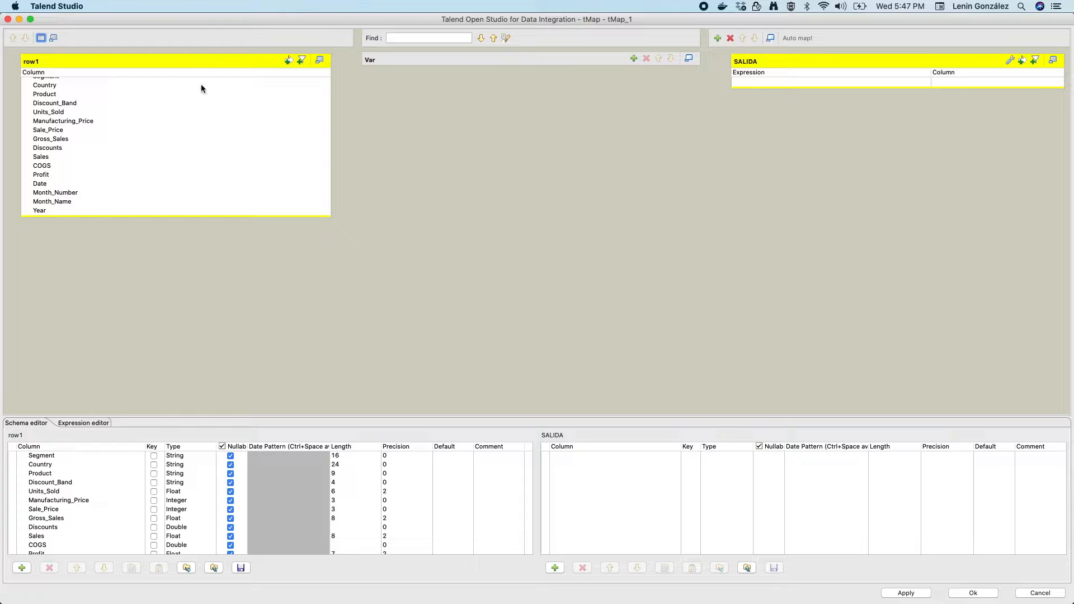
Map the row1 columns Segment through Sale_Price to the SALIDA output and accept the mapping
scroll(197, 114, up, 1)
click(183, 82)
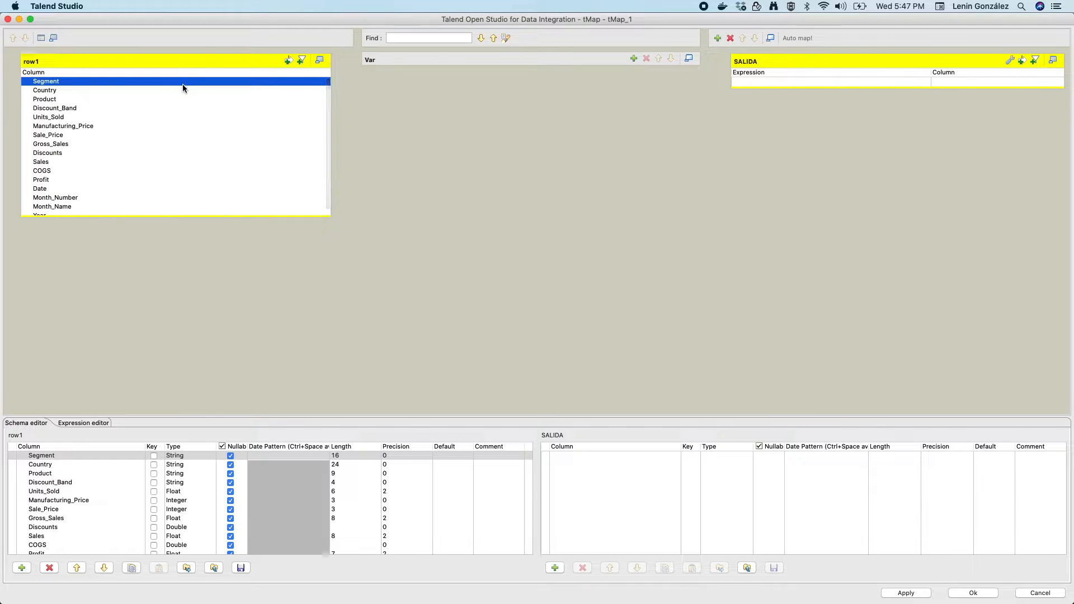
shift+click(174, 112)
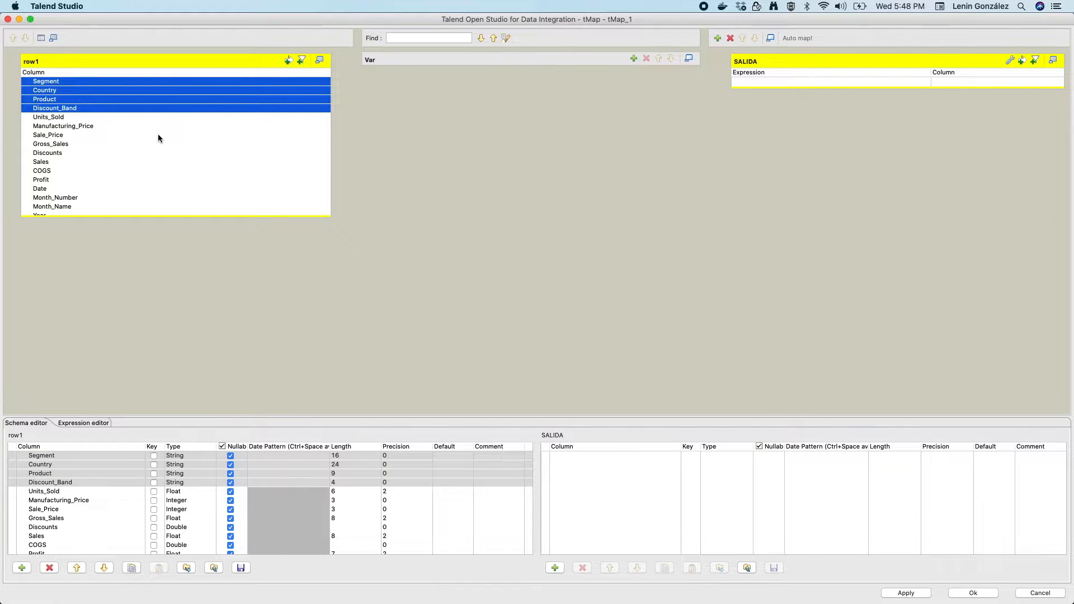
shift+click(157, 135)
drag(119, 124, 751, 84)
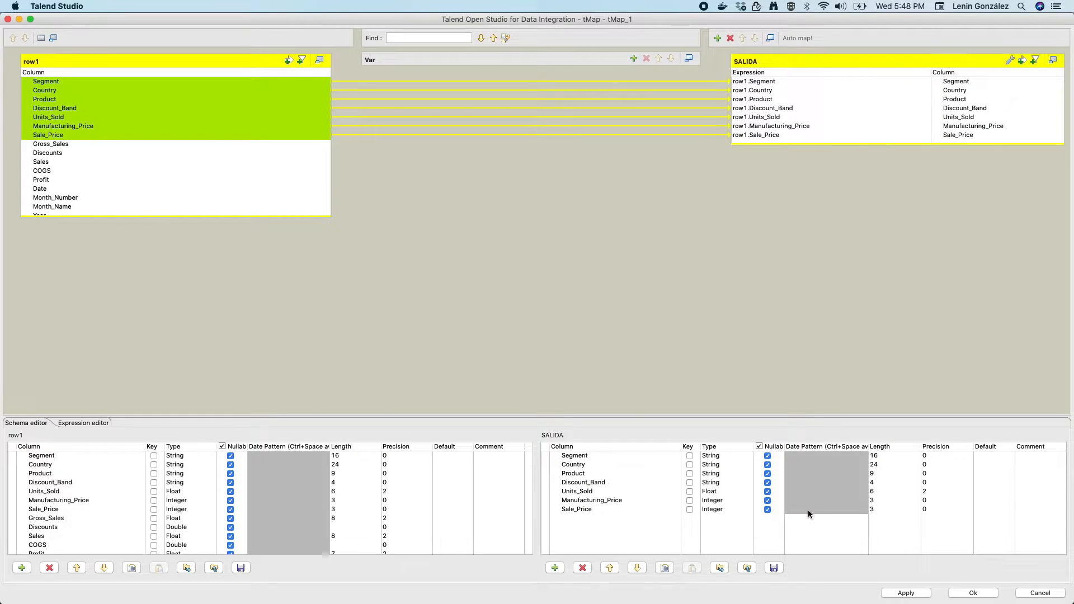
click(972, 593)
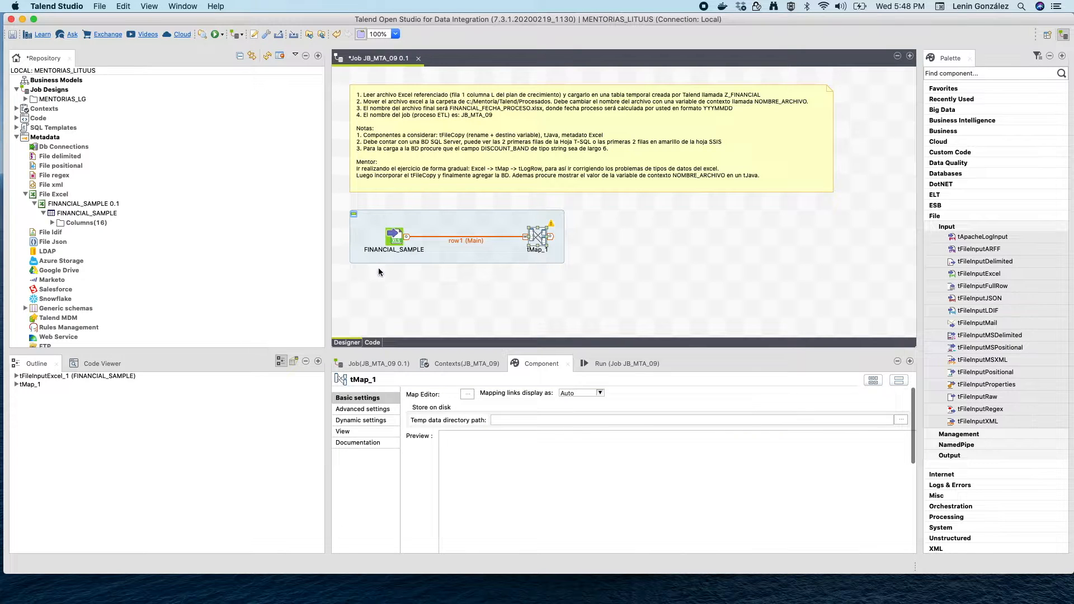
Add a tLogRow component to the right of tMap_1 in the job design
click(550, 233)
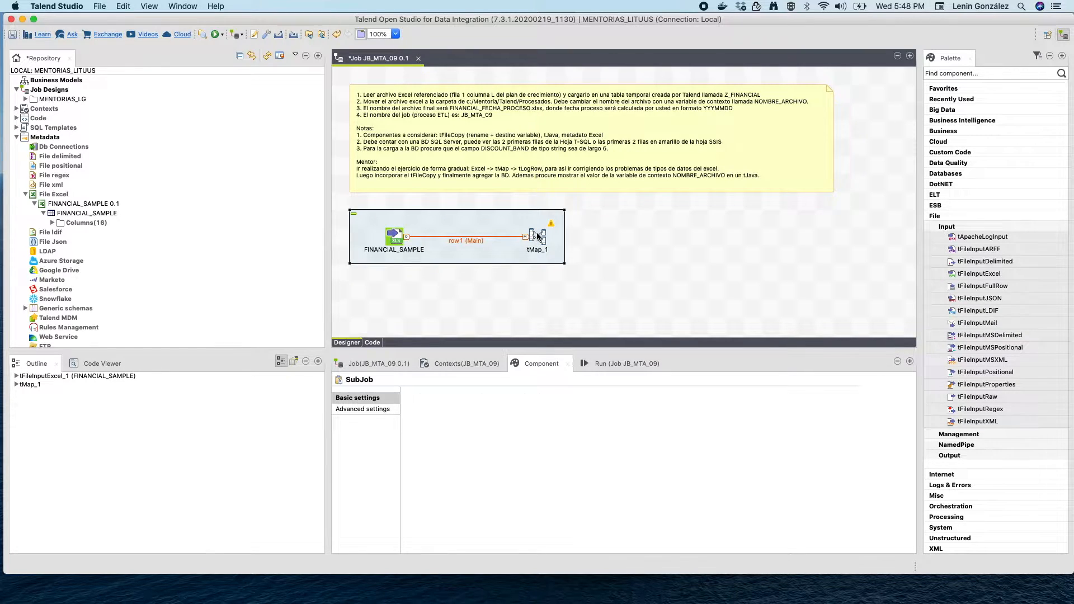
click(588, 245)
text(TL)
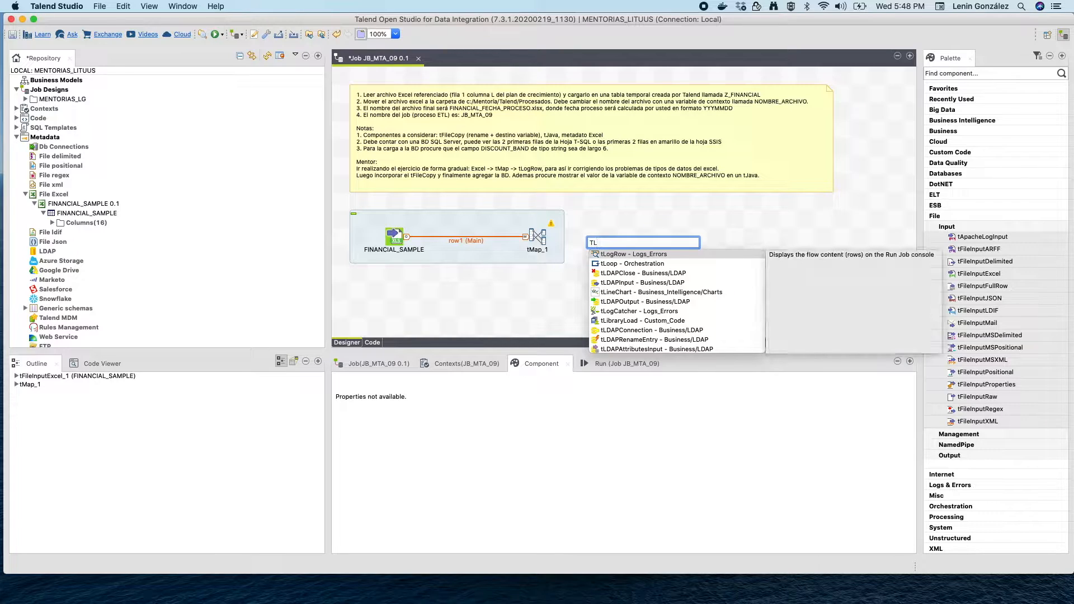
key(Return)
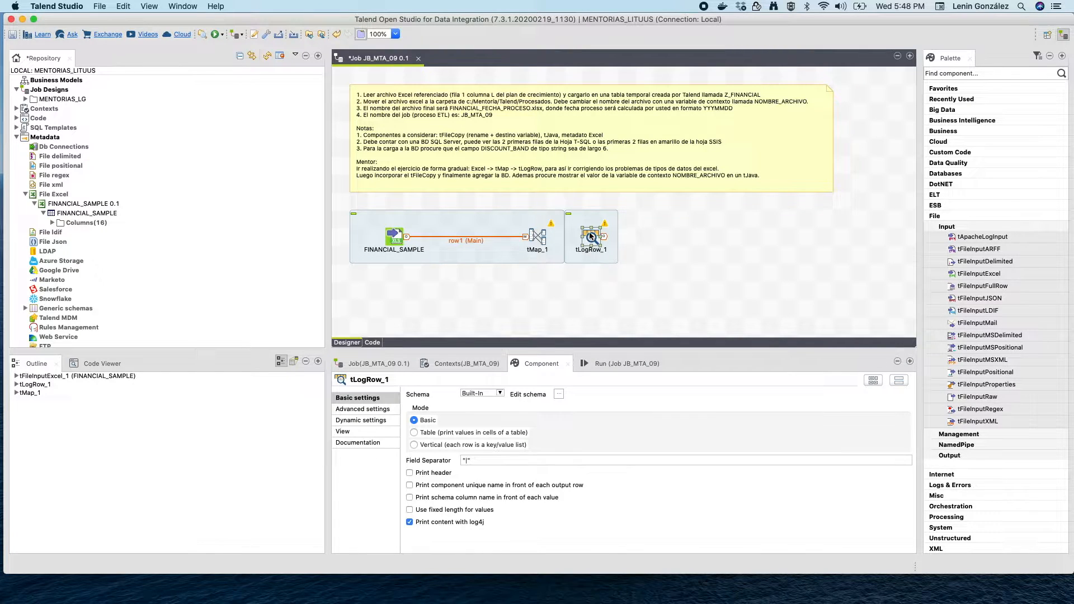
click(550, 237)
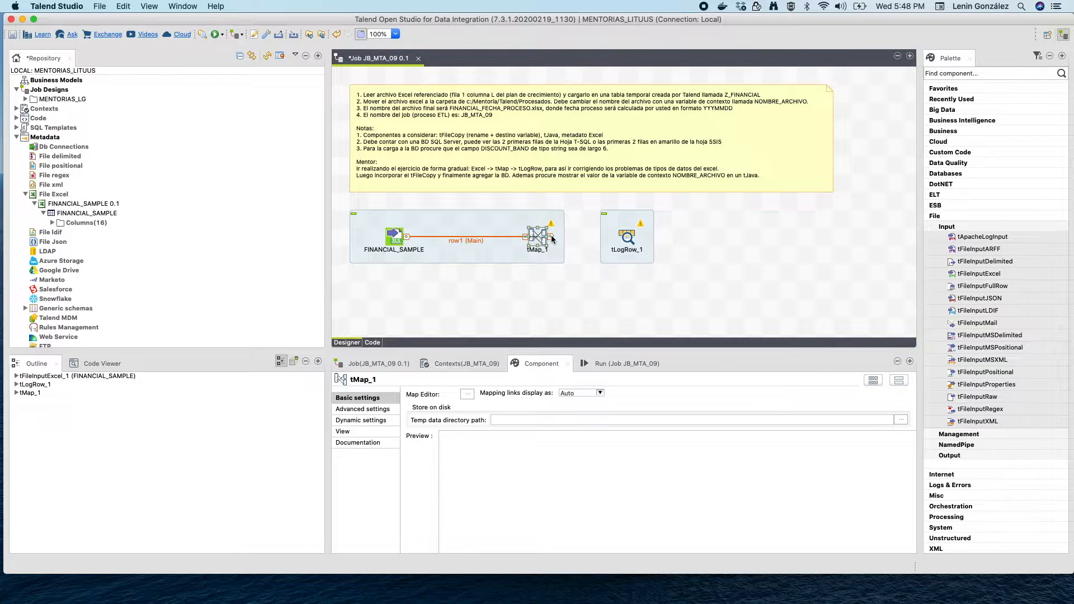
click(541, 237)
click(542, 237)
drag(551, 236, 626, 242)
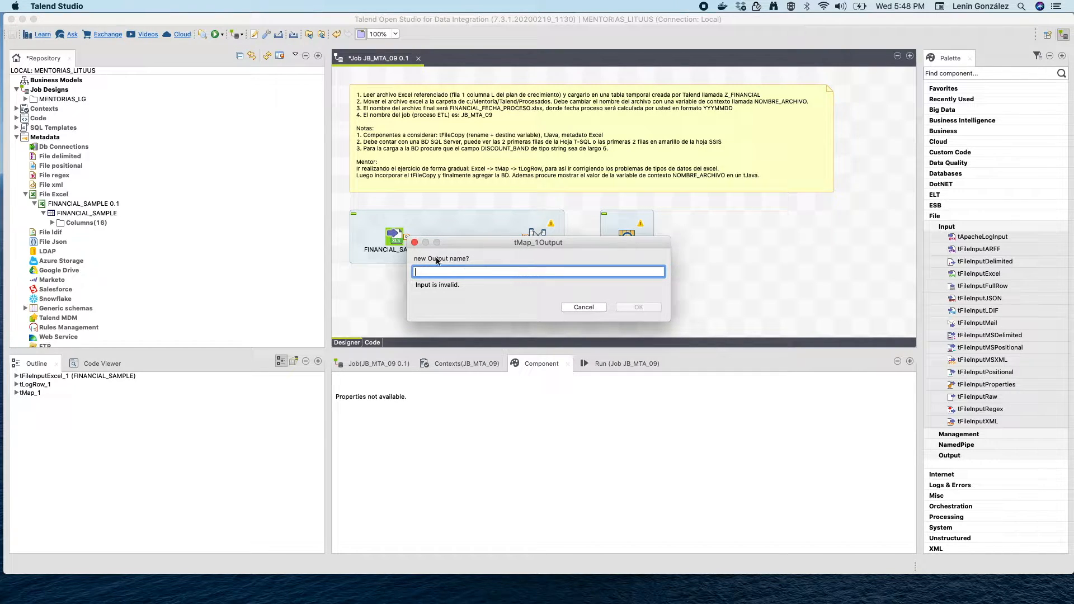
click(587, 307)
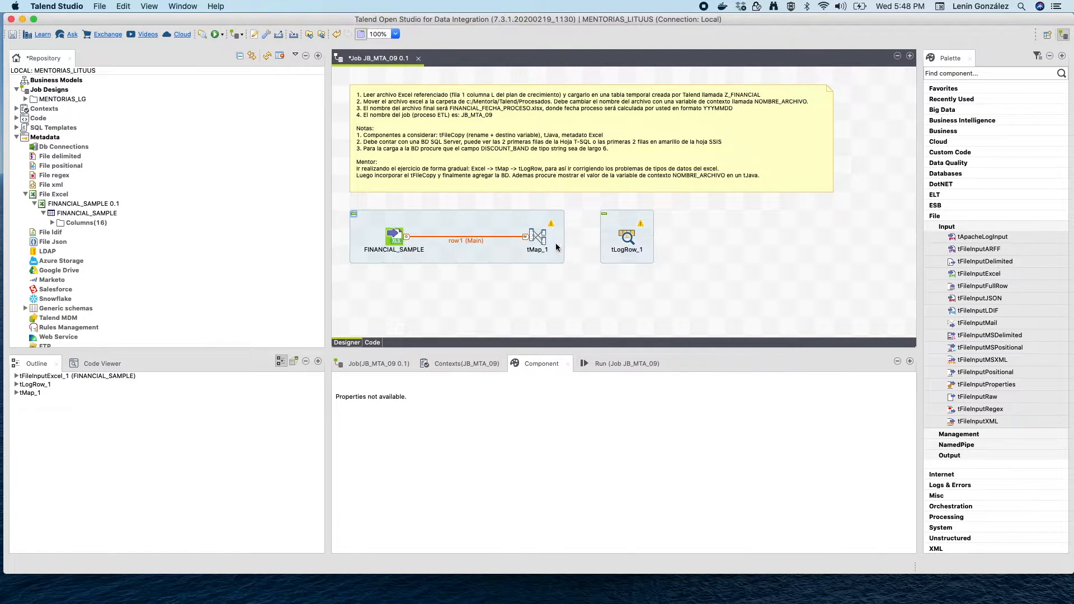
Connect the SALIDA output of tMap_1 to tLogRow_1
right_click(544, 238)
mouse_move(643, 241)
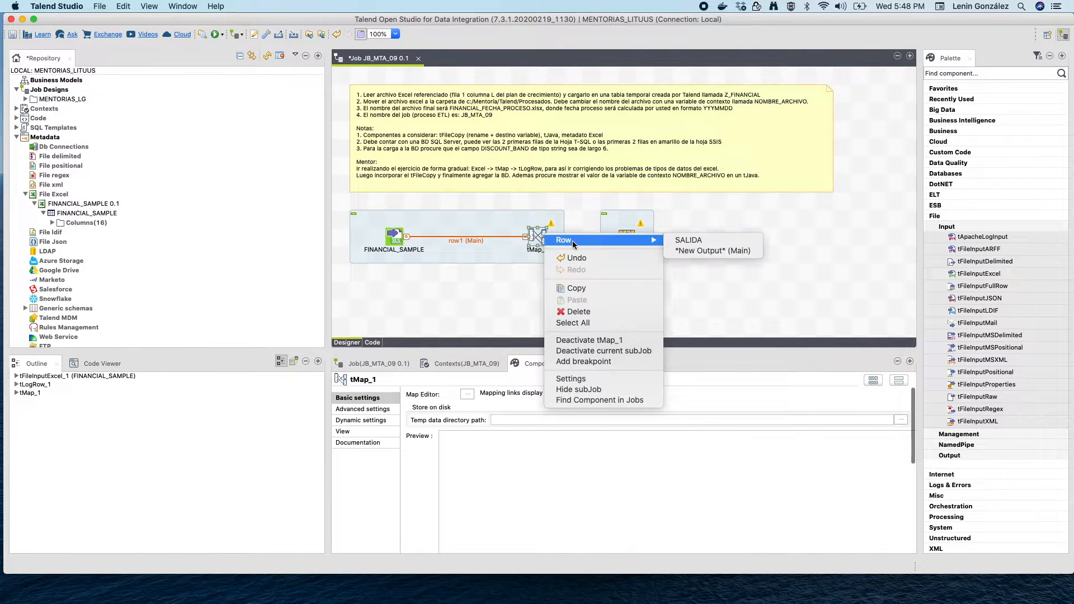
click(683, 240)
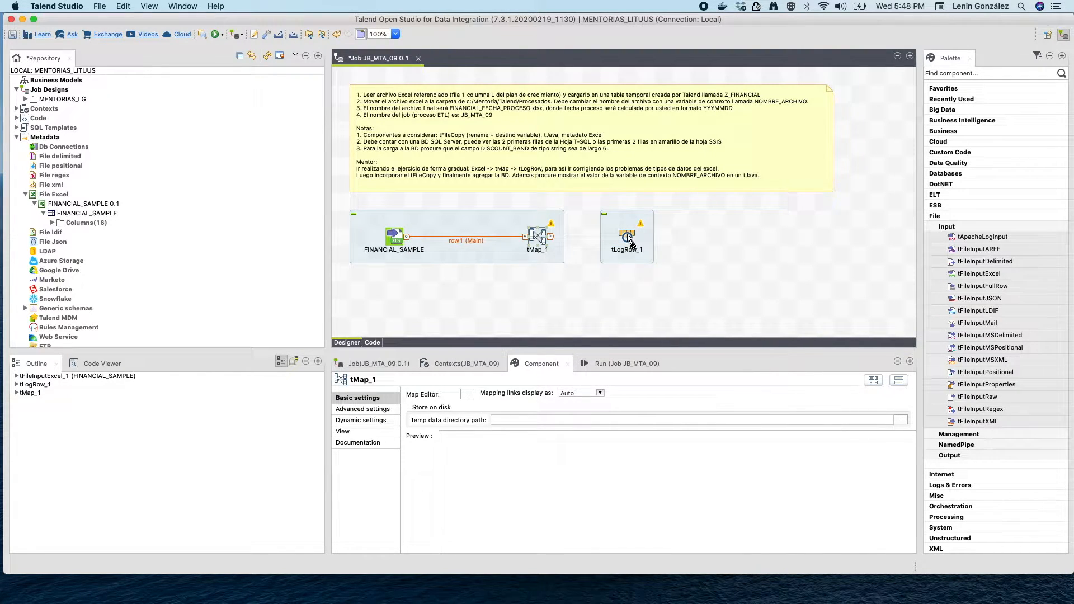
click(627, 236)
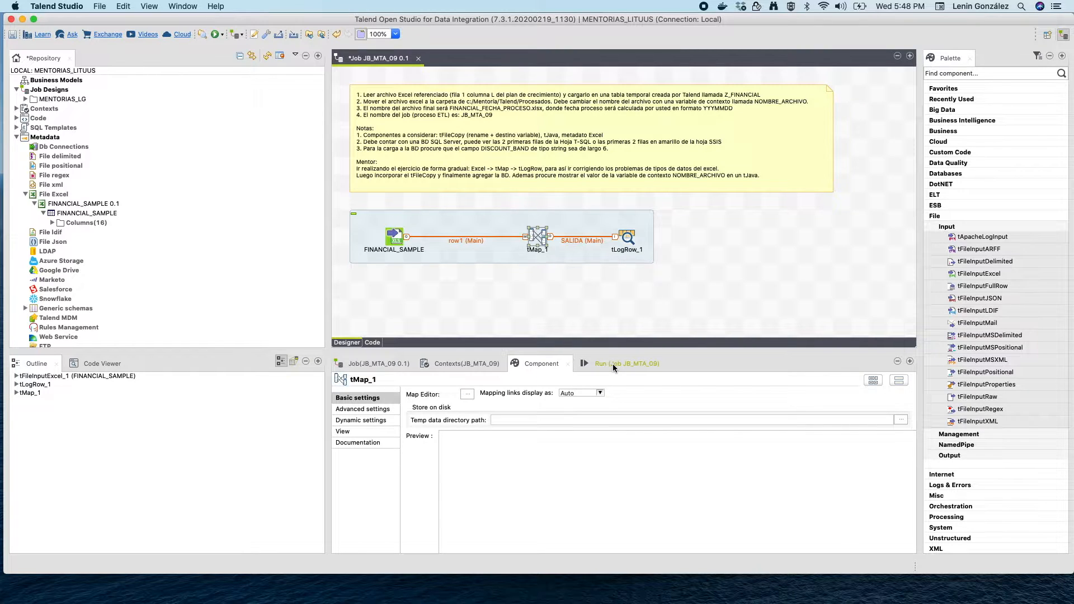
Set tLogRow_1 to print values in Table mode, and run job JB_MTA_09 to review the logged rows
click(626, 237)
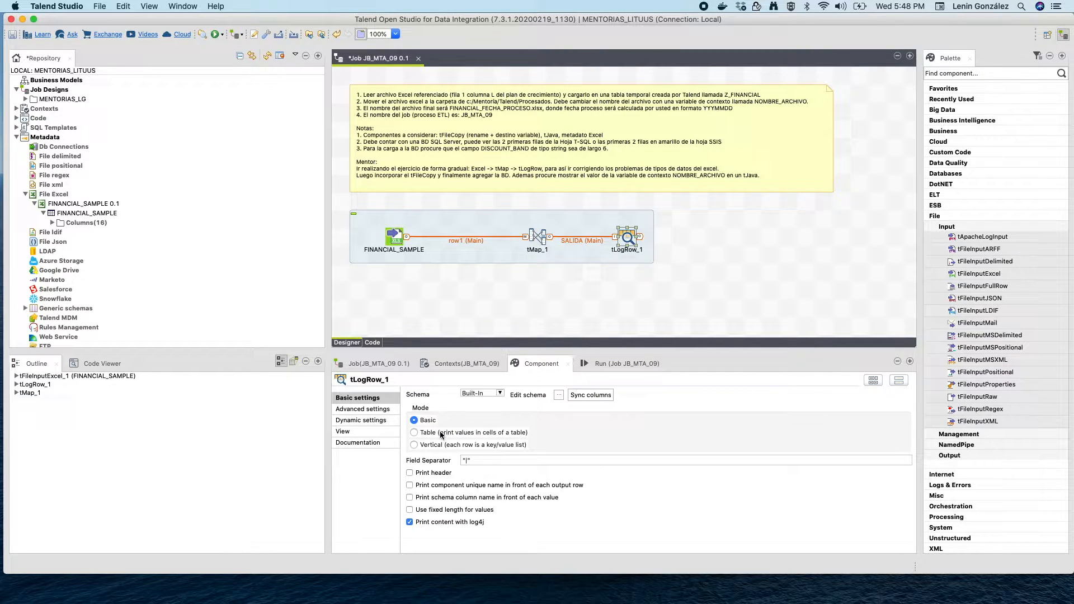
click(493, 431)
click(599, 361)
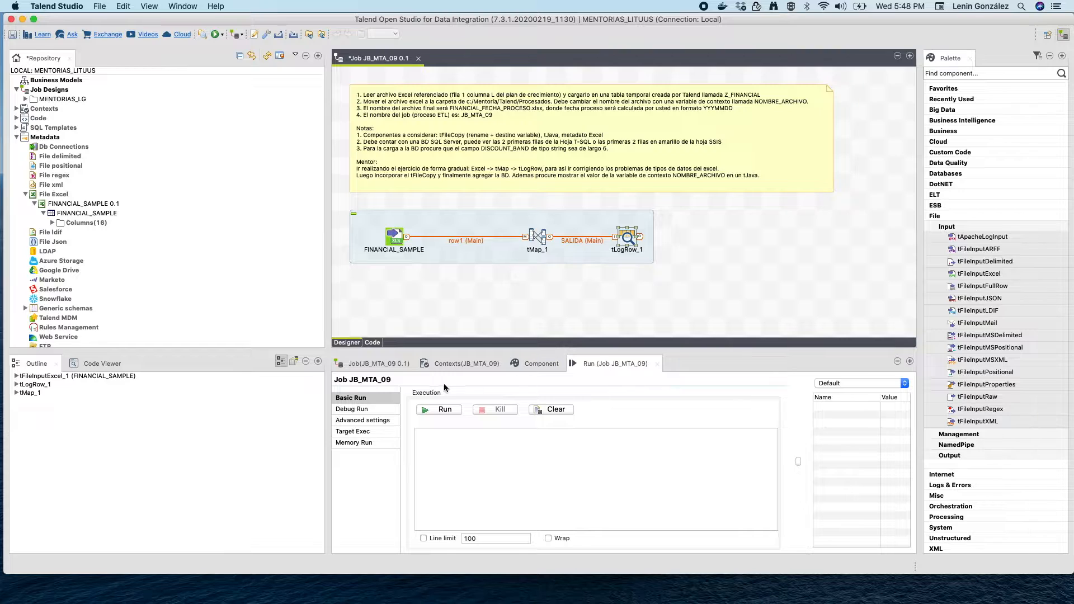
click(441, 411)
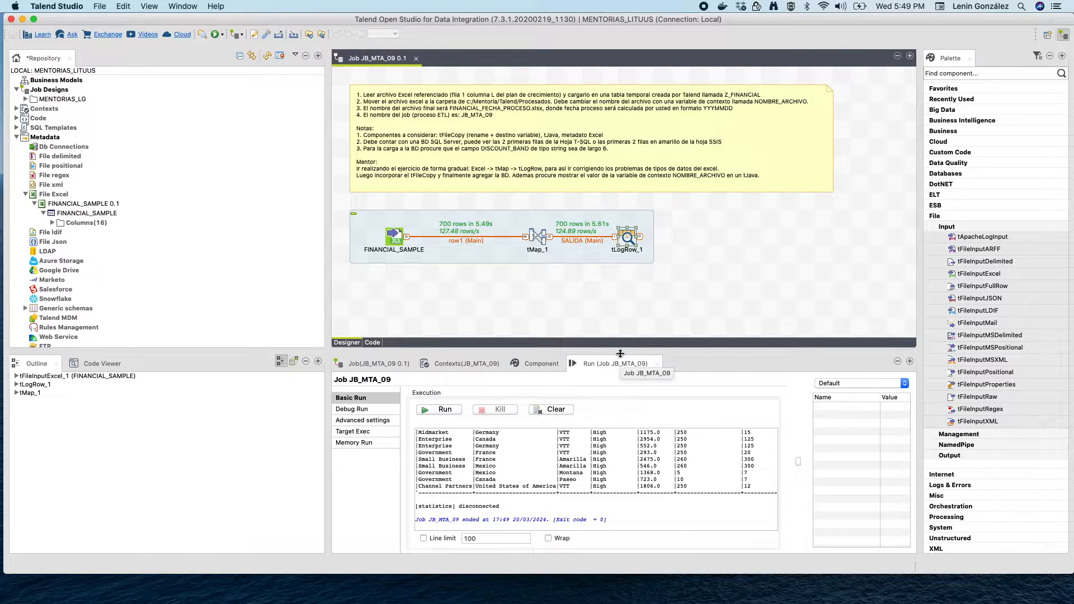
scroll(562, 480, up, 4)
scroll(562, 480, up, 10)
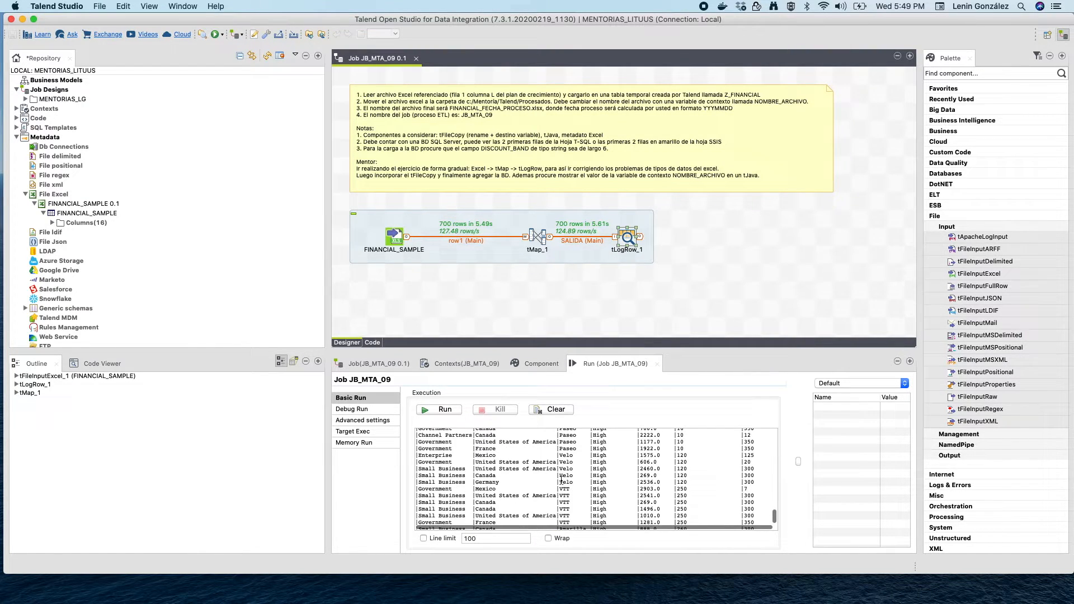
scroll(562, 480, up, 15)
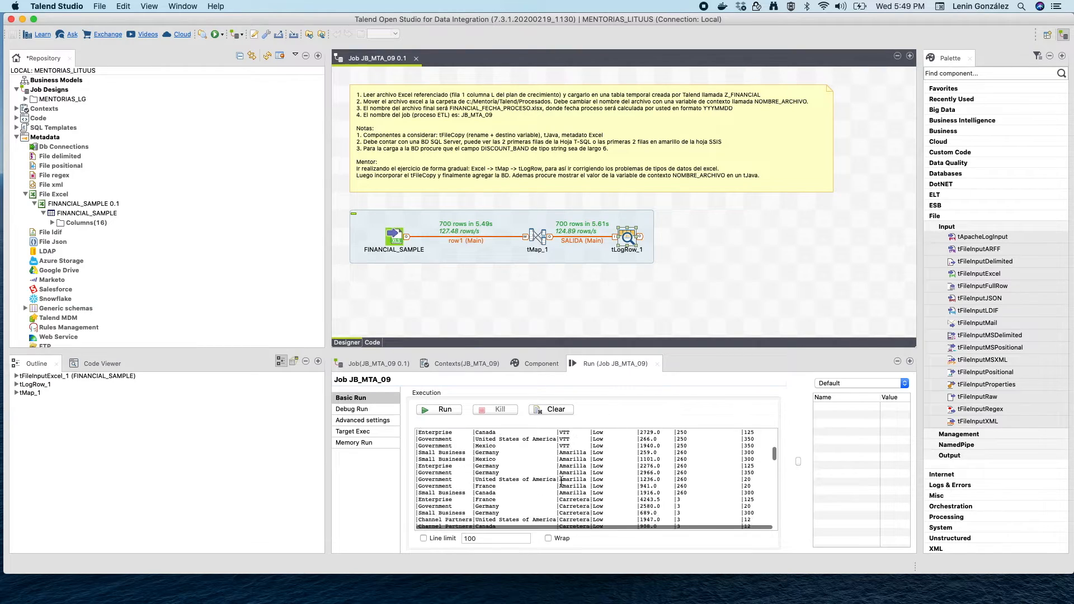
scroll(561, 480, down, 3)
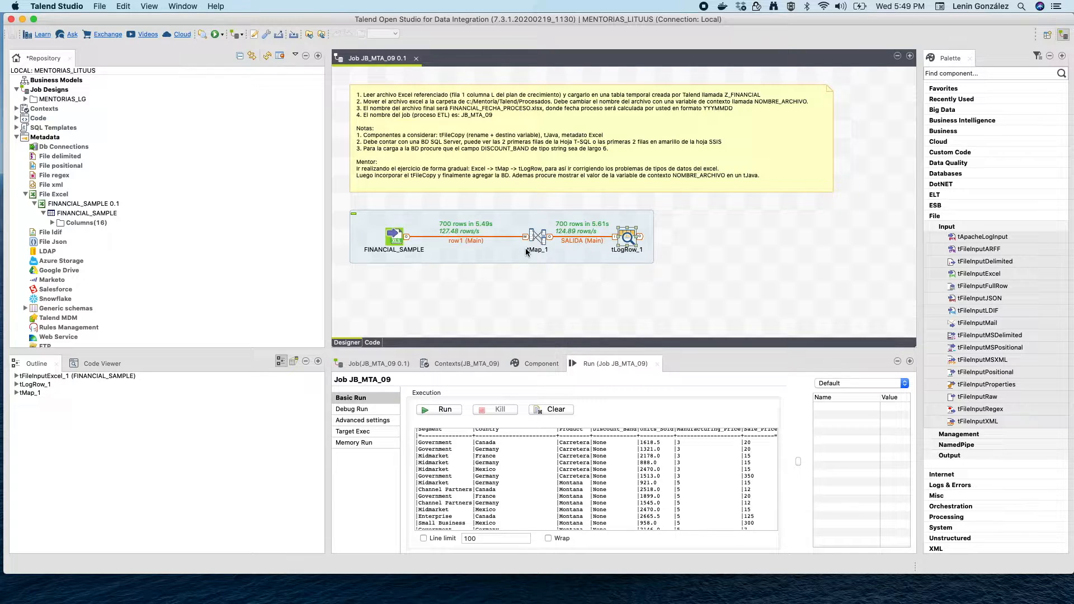
Add a tFileCopy component from the file management group beside tLogRow_1 and link tLogRow_1 to it with a Main row
click(935, 216)
click(945, 216)
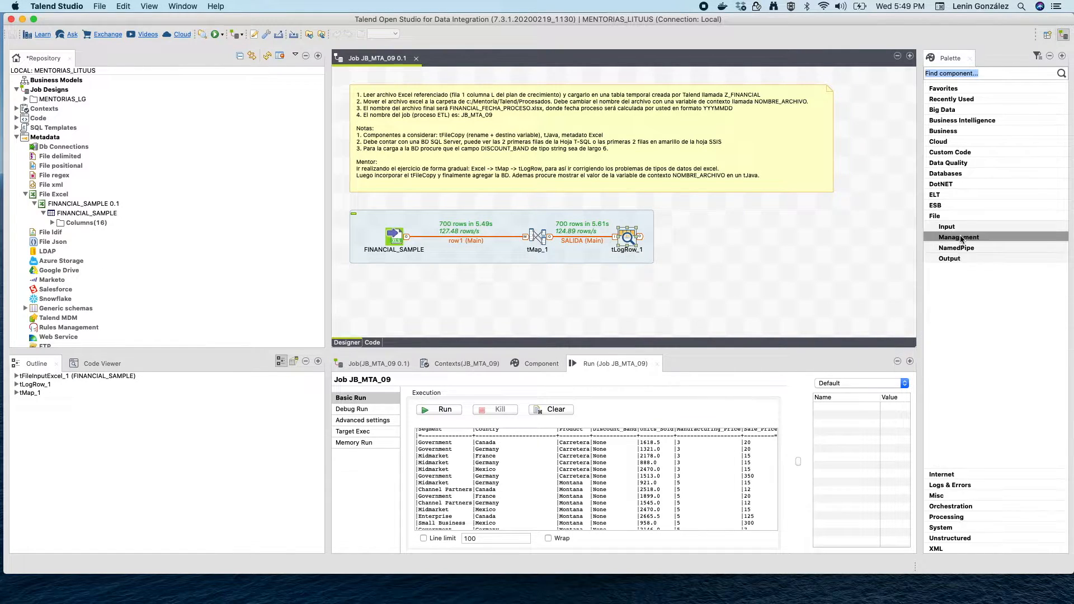
click(961, 237)
drag(995, 300, 717, 237)
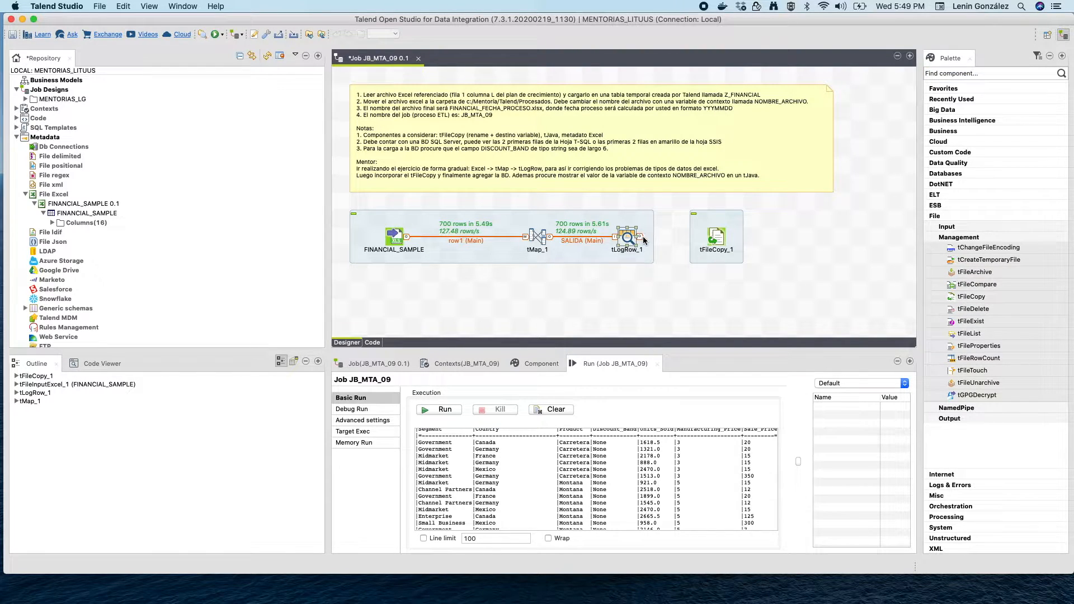
drag(644, 240, 714, 239)
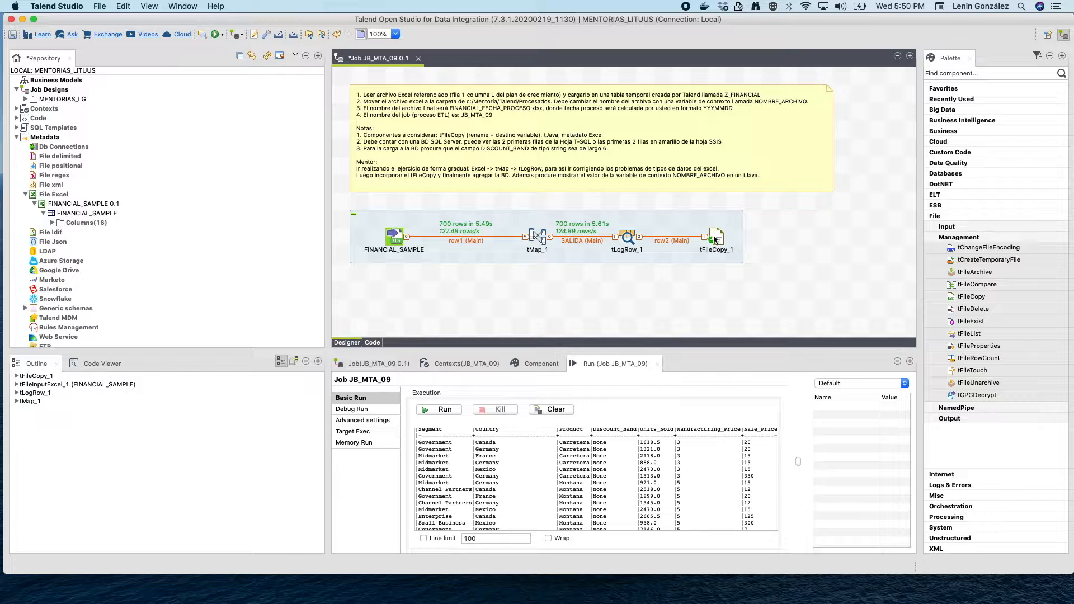
Switch to Finder and check the contents of the Entrada and Procesados folders inside Mentorias
key(super+Tab)
drag(0, 19, 523, 59)
click(546, 116)
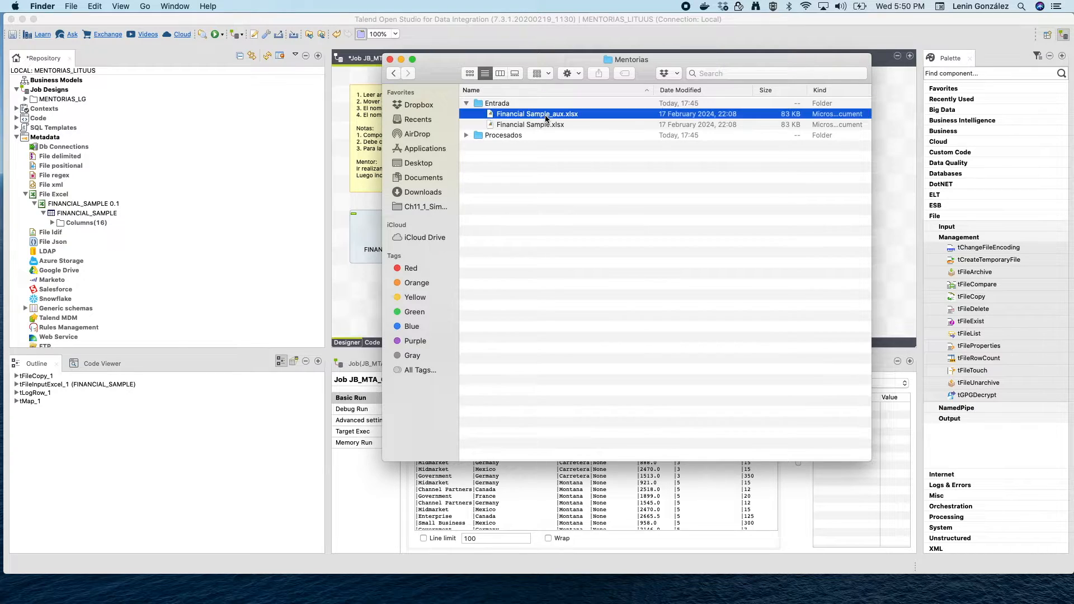
click(506, 126)
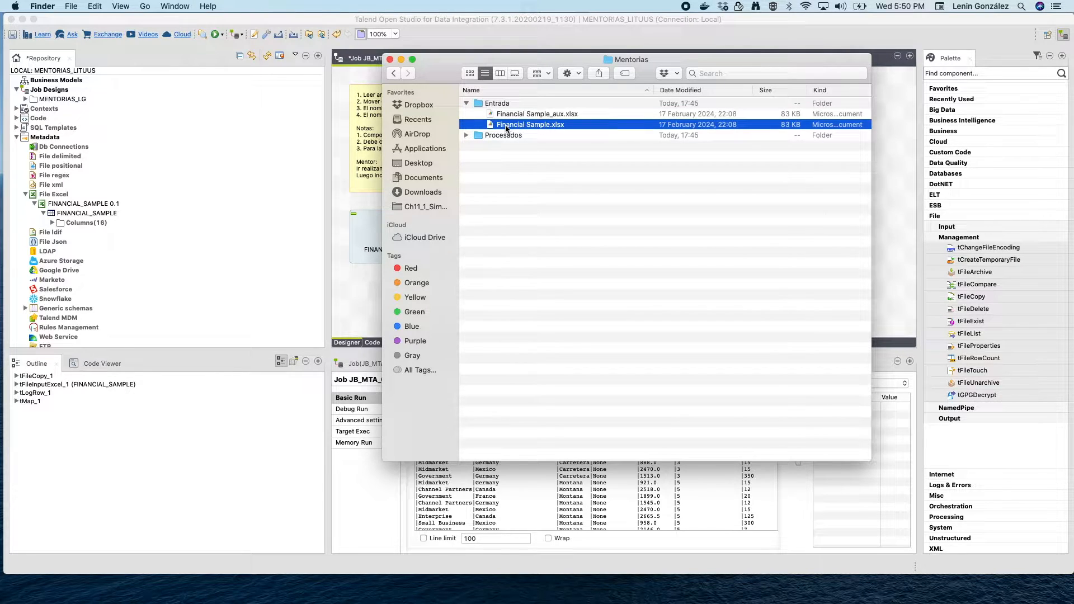
click(466, 135)
click(342, 201)
Set the tFileCopy_1 source file to the Mentorias/Entrada/Financial Sample.xlsx path copied from the FINANCIAL_SAMPLE component
click(716, 241)
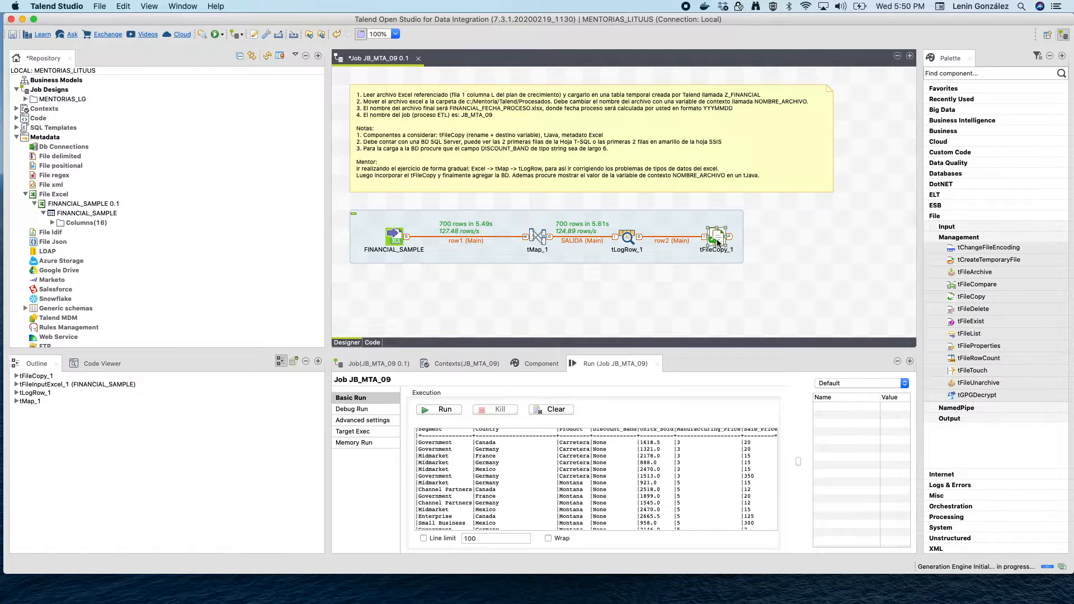
click(539, 363)
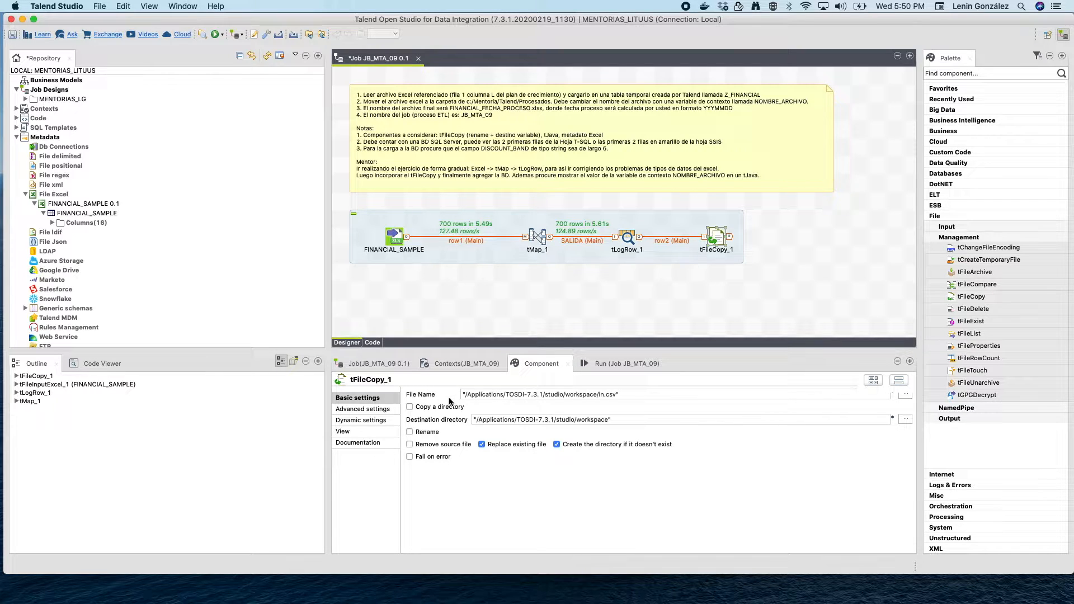
click(394, 240)
key(super+c)
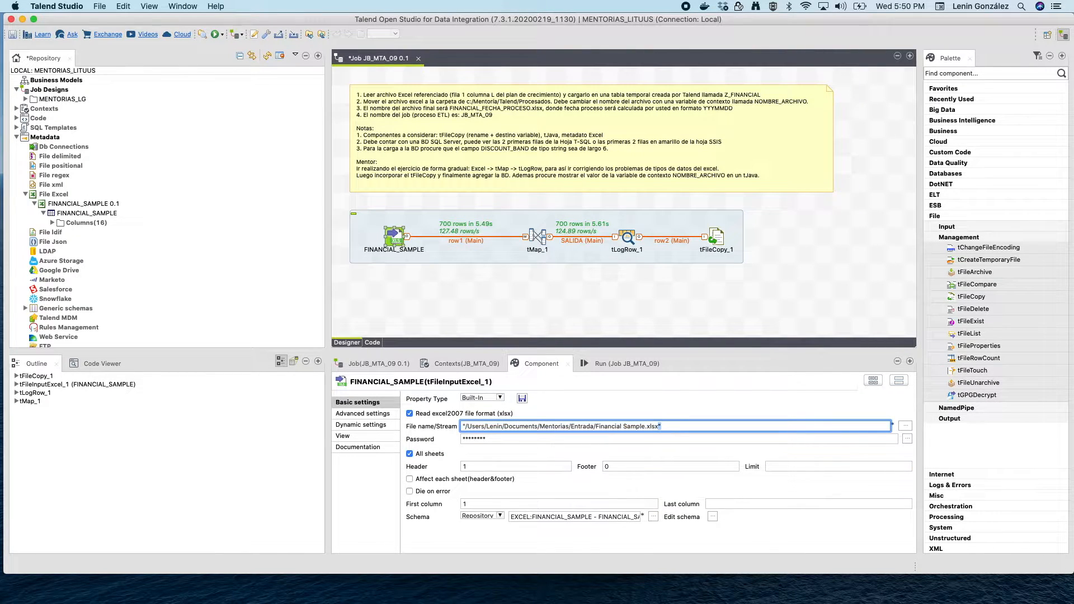
click(715, 241)
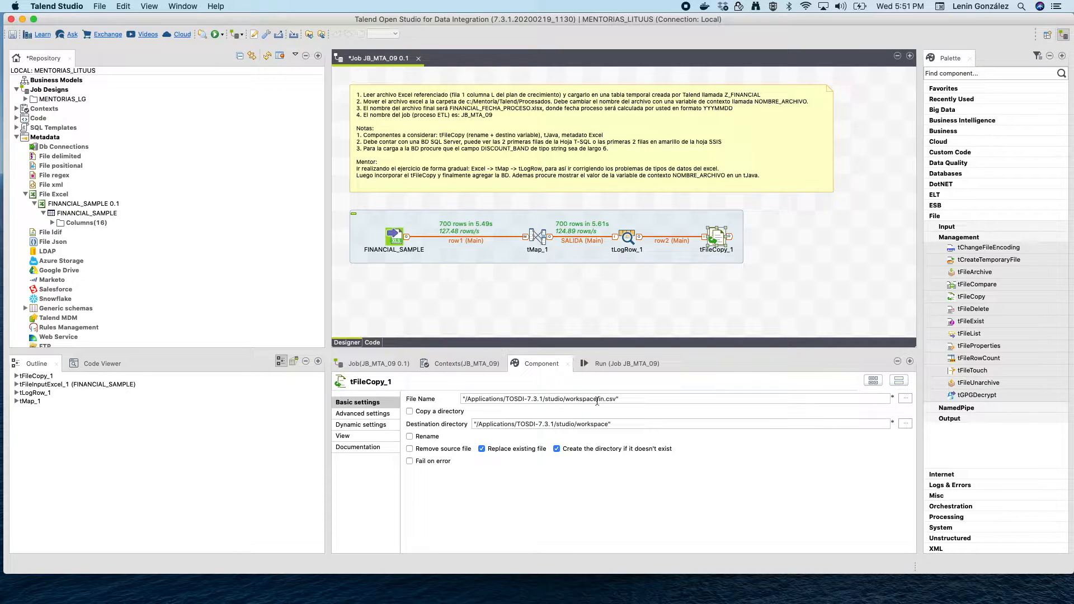
triple_click(597, 398)
key(super+v)
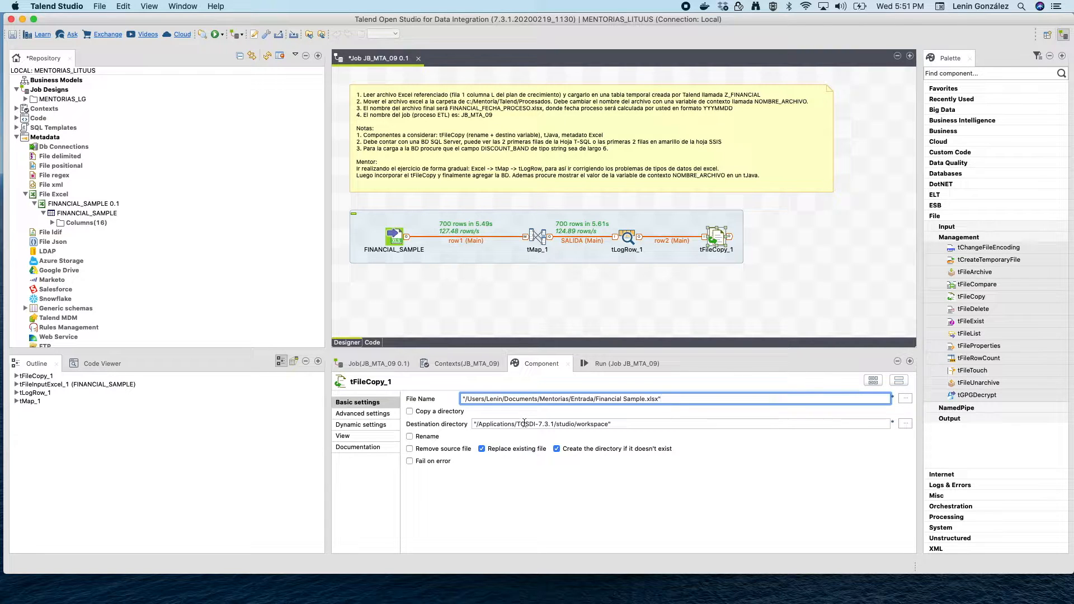
Enable renaming in tFileCopy_1 and set the destination filename to "Financial Sample_X"
click(423, 437)
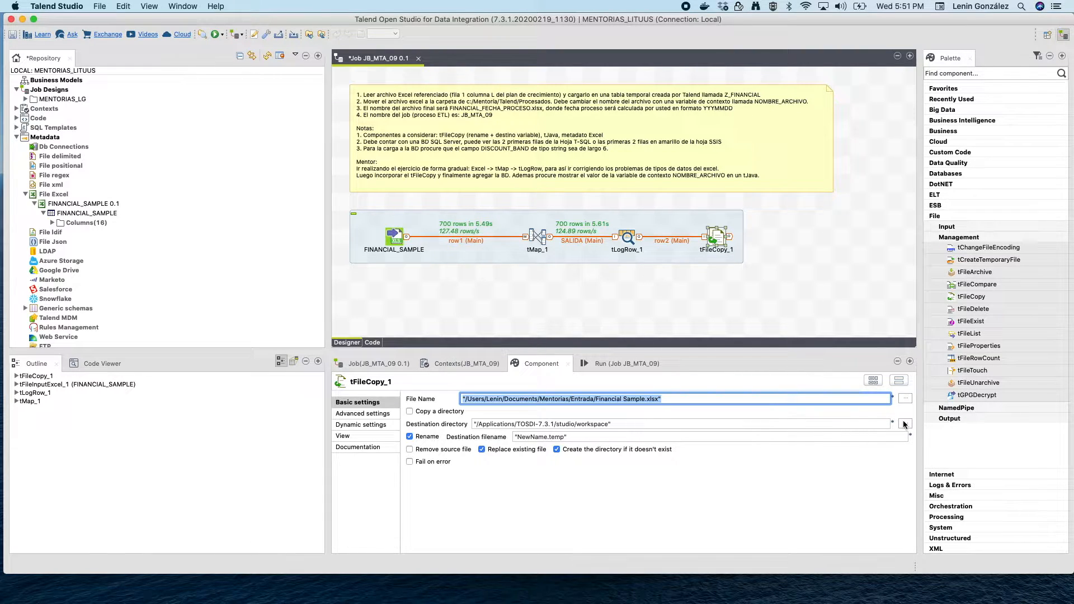
click(546, 438)
drag(564, 439, 516, 440)
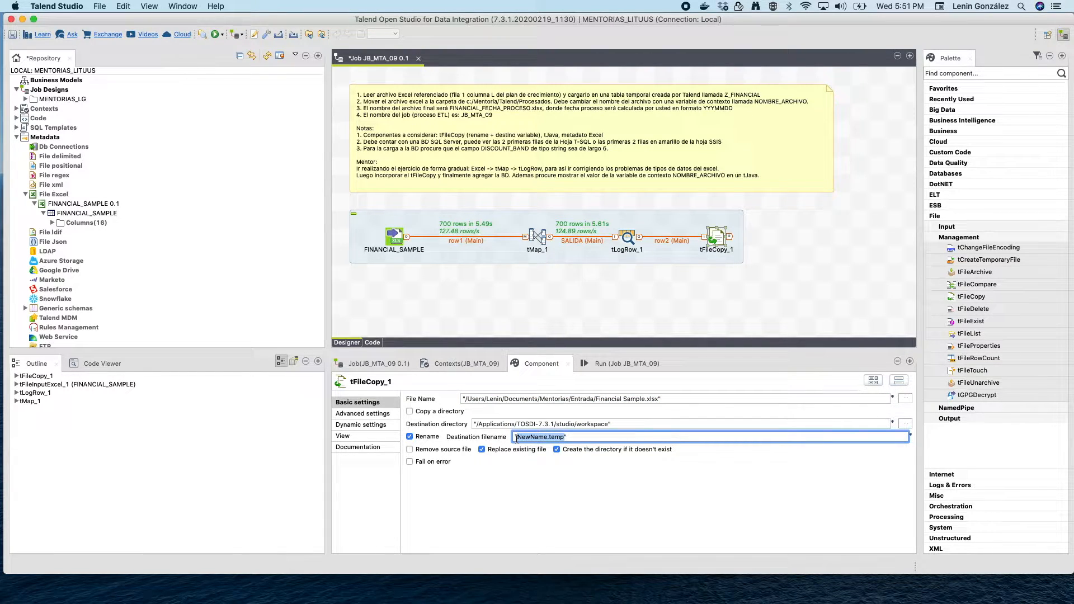
text(FINA)
key(BackSpace)
key(BackSpace)
key(BackSpace)
text(inancial Sample_)
Set the tFileCopy_1 destination directory to the Procesados folder inside Documents/Mentorias
click(906, 426)
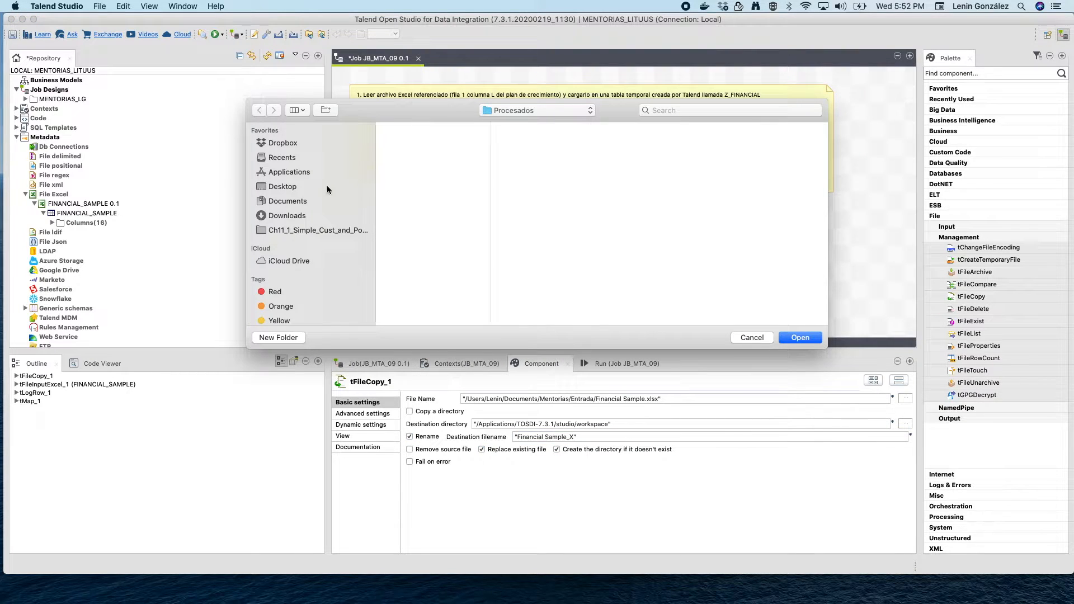
click(537, 110)
click(530, 122)
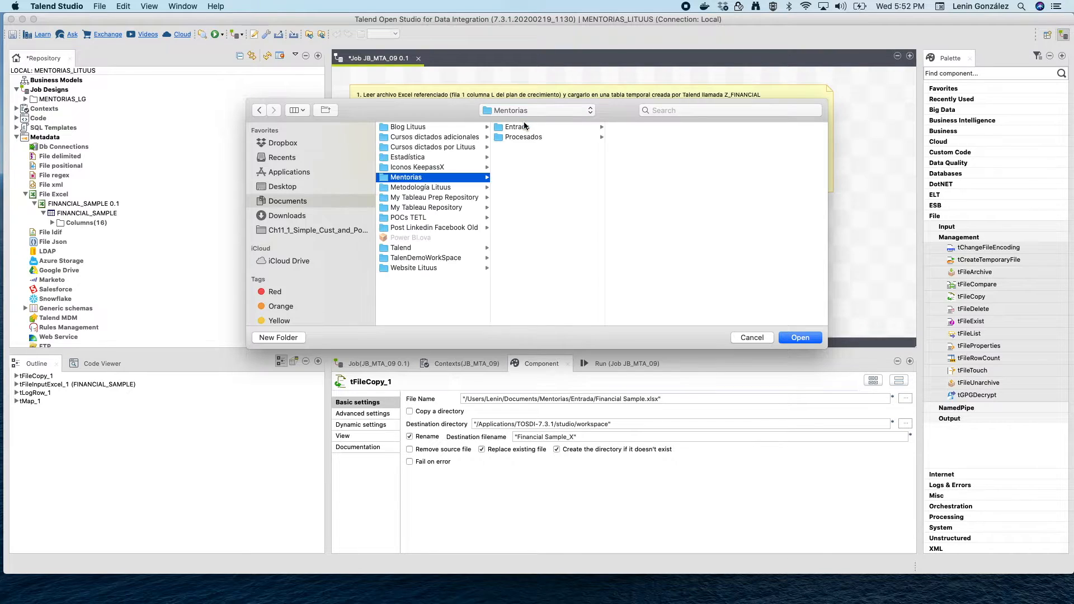
click(526, 137)
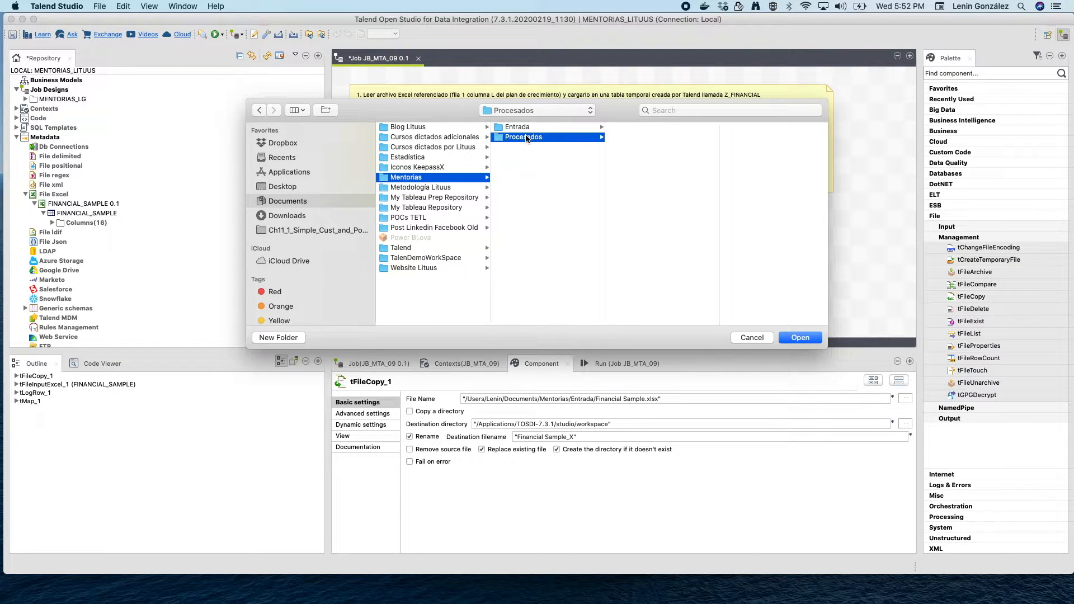
key(Return)
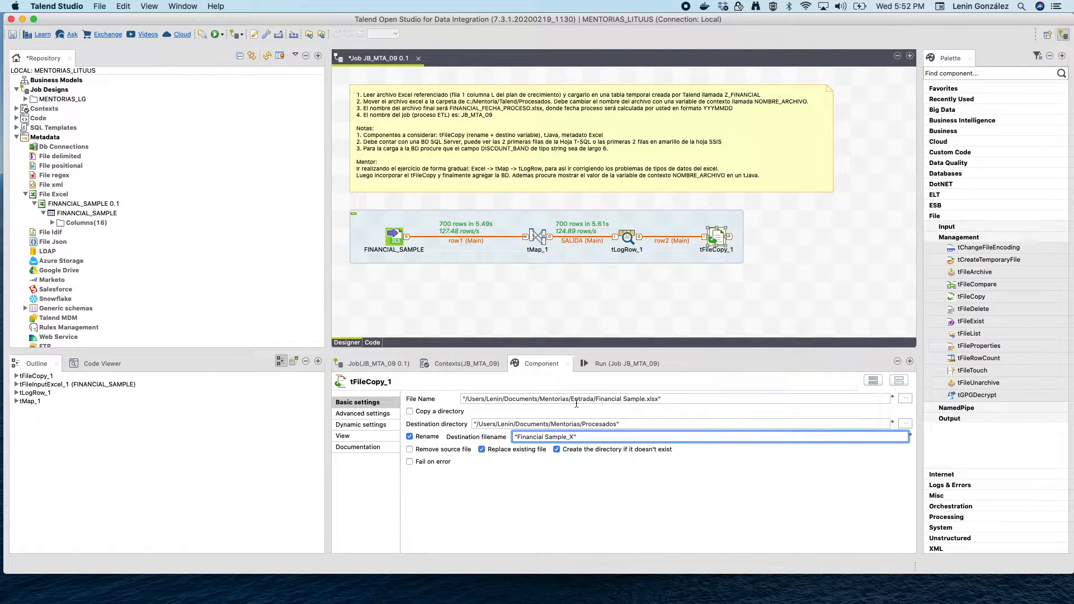
Delete the row2 (Main) connection between tLogRow_1 and tFileCopy_1
click(611, 363)
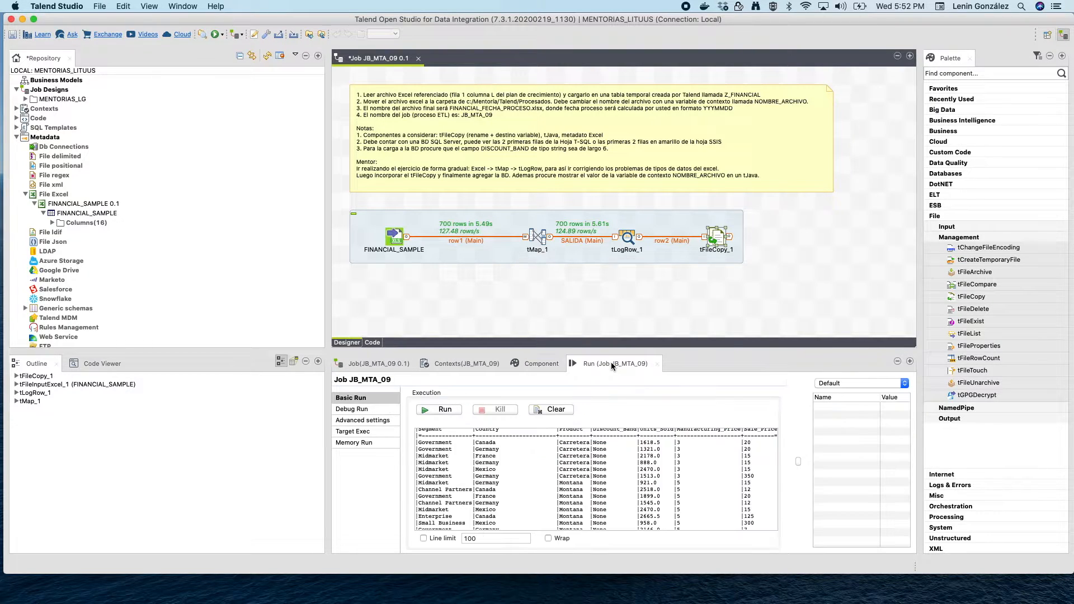
click(666, 241)
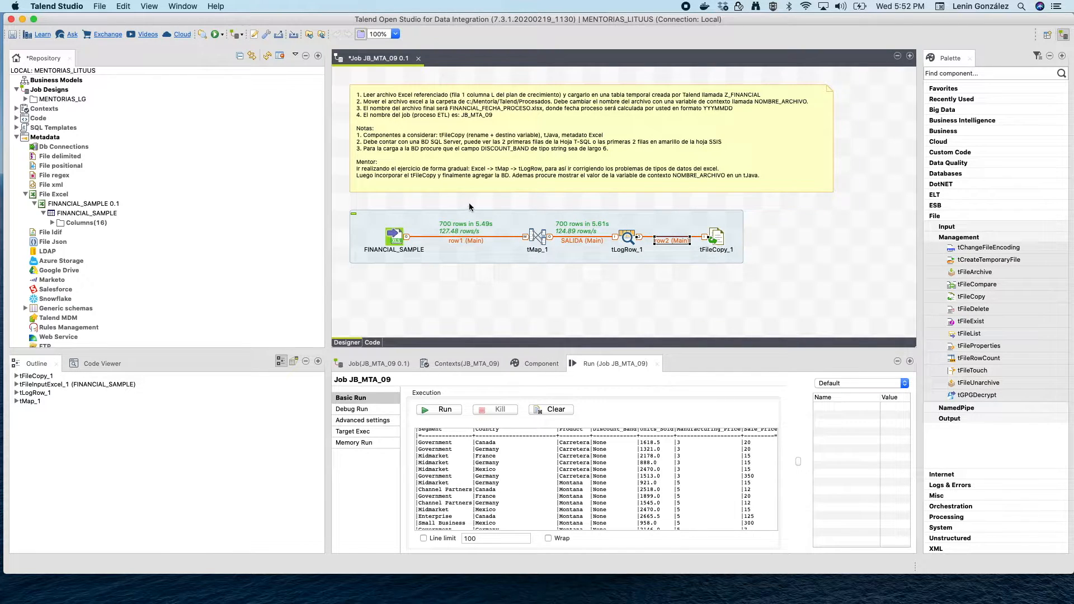
right_click(671, 237)
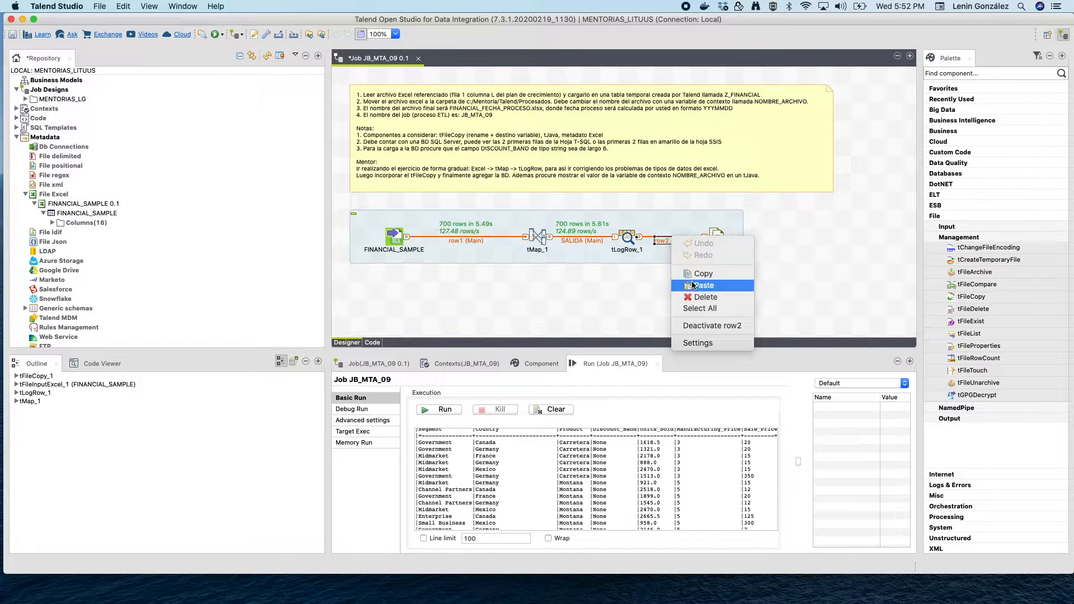
click(697, 297)
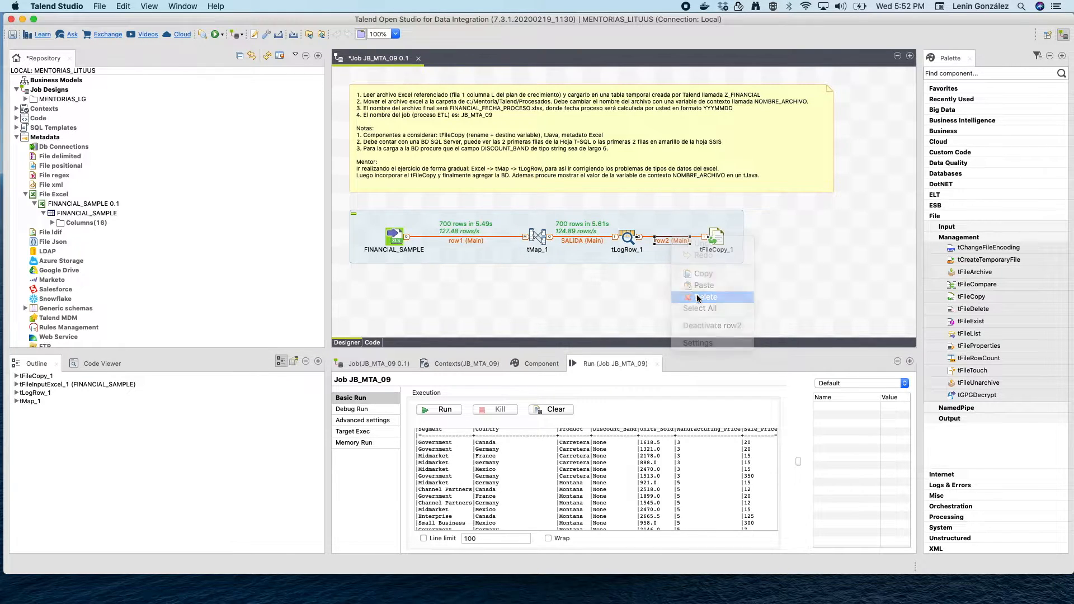
Connect tLogRow_1 to tFileCopy_1 with an On Component Ok trigger
click(631, 235)
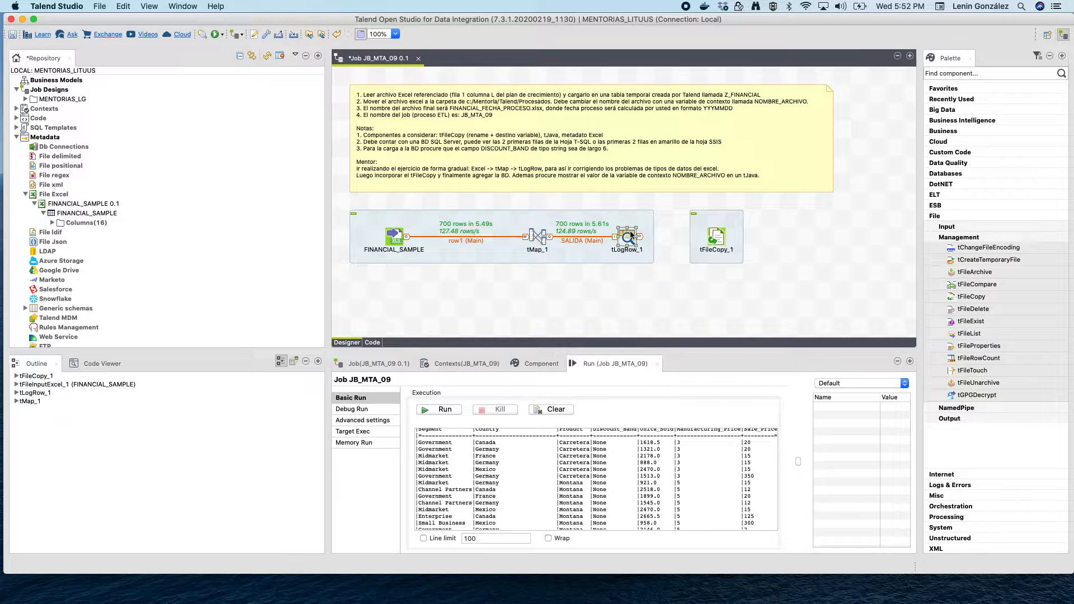
right_click(630, 235)
mouse_move(675, 245)
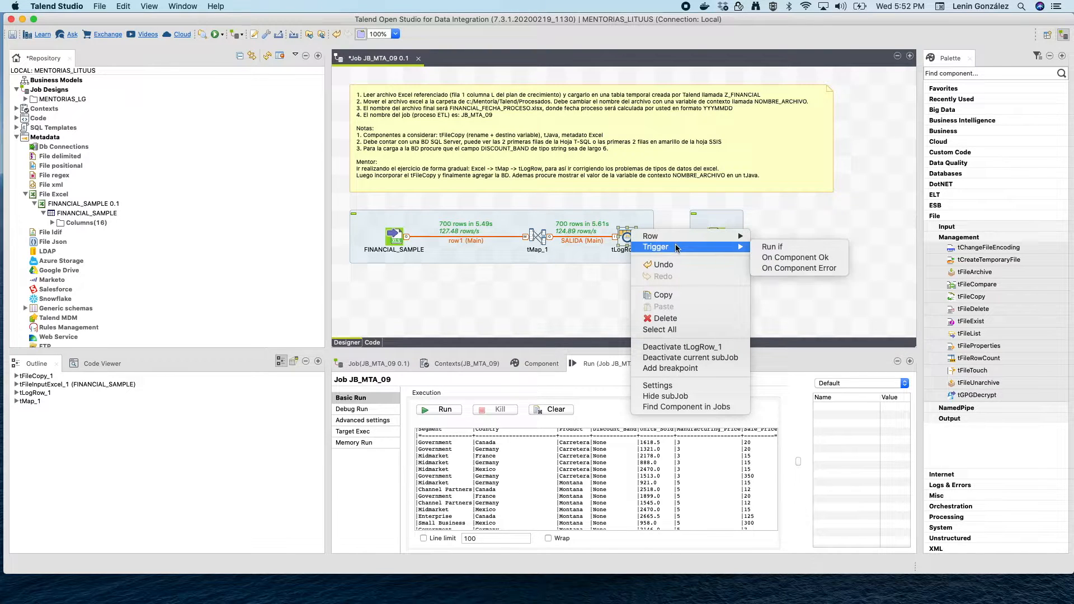
click(782, 259)
click(718, 237)
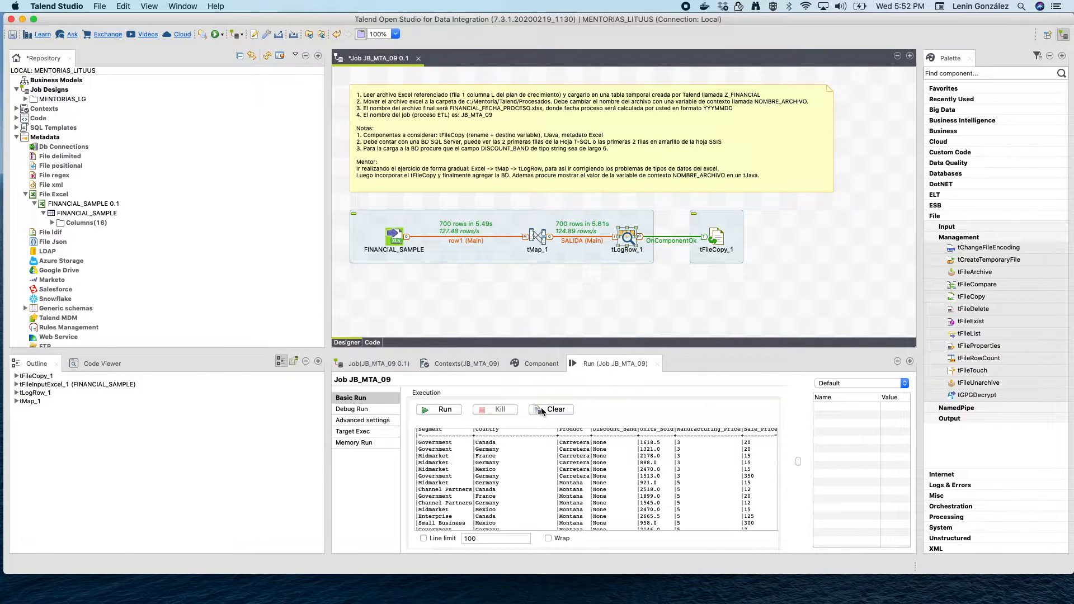
Run the job and check the copied file in the Procesados folder in Finder
click(450, 410)
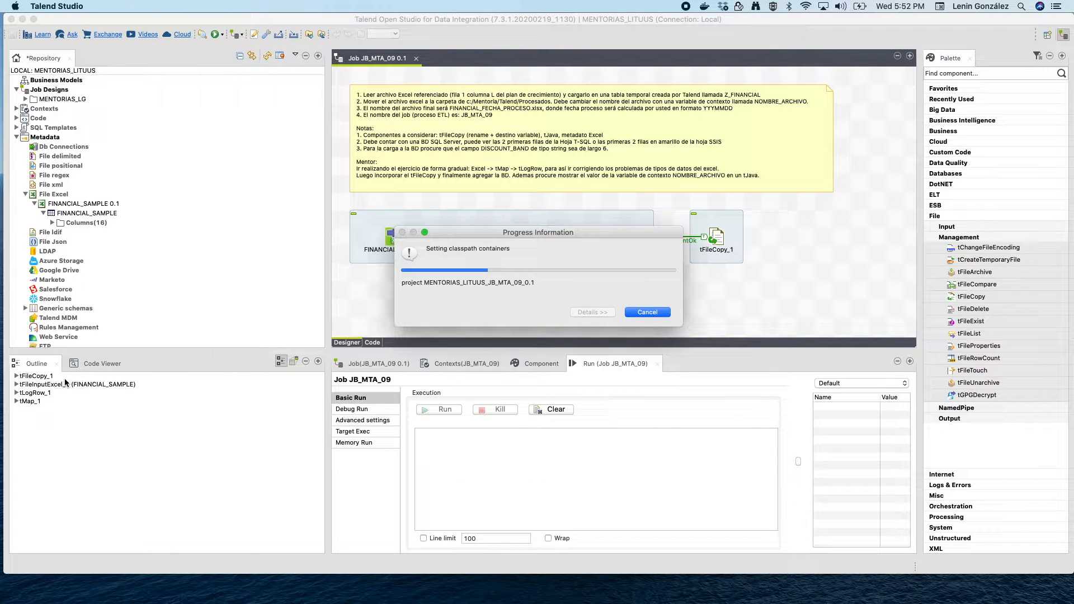
key(super+Tab)
drag(376, 310, 357, 317)
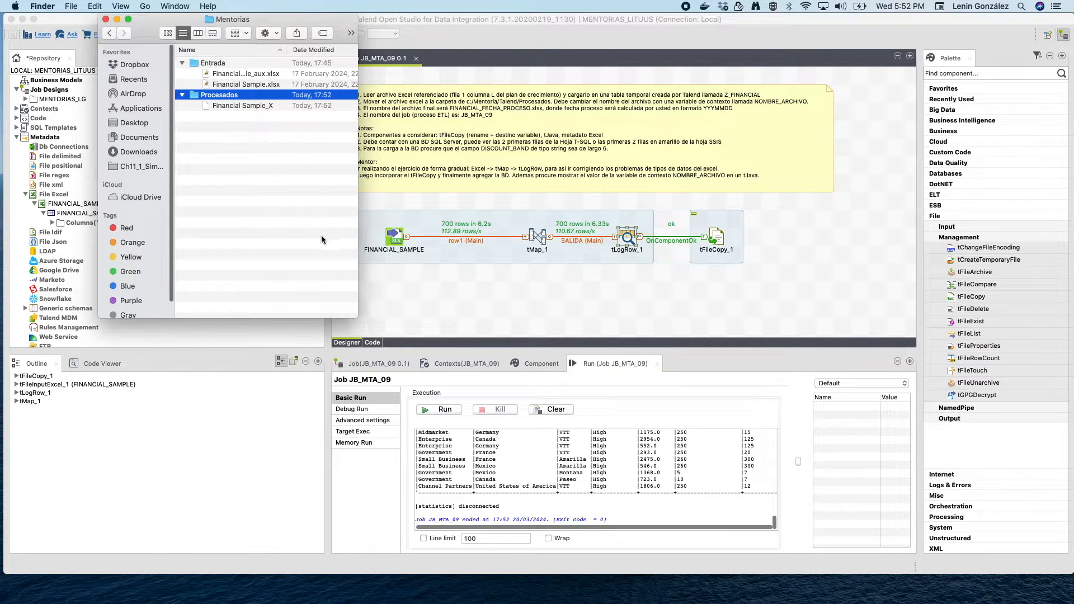
click(254, 106)
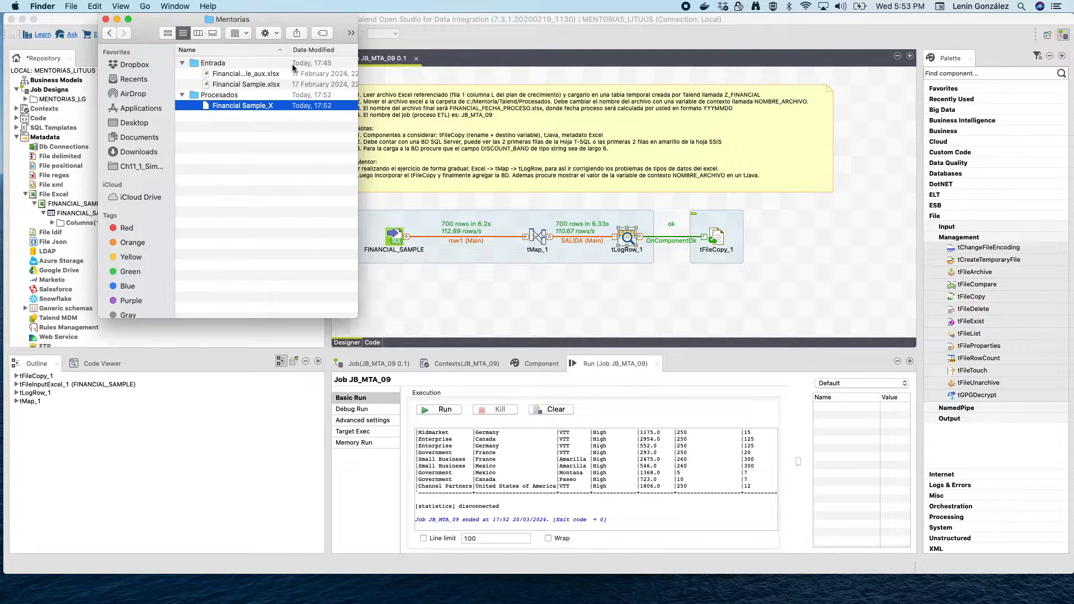
drag(287, 53, 307, 53)
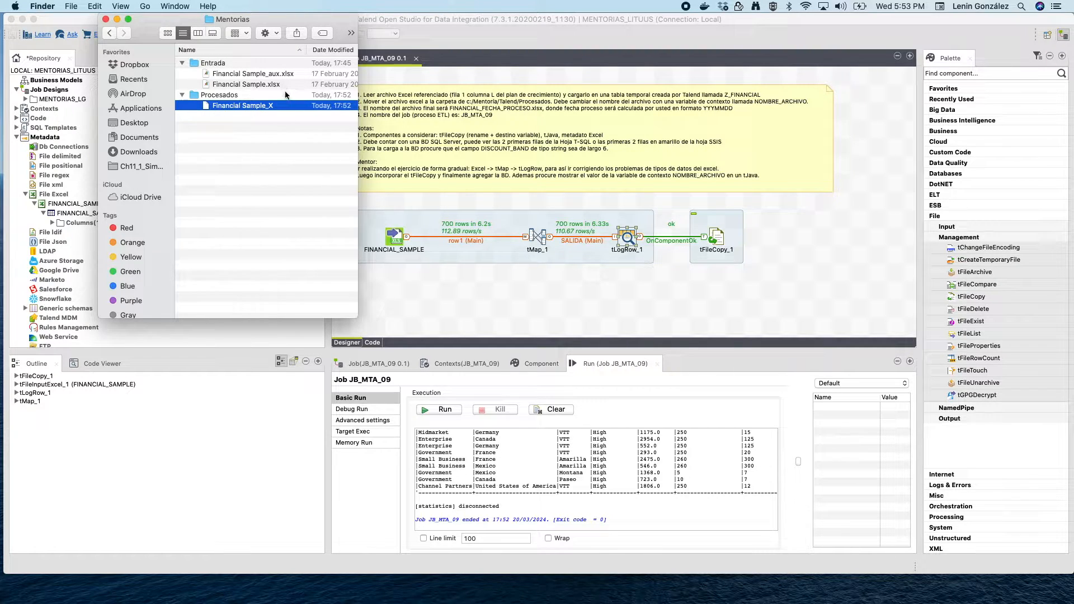
Add the .xlsx extension to the tFileCopy_1 destination filename, making it "Financial Sample_X.xlsx"
click(719, 239)
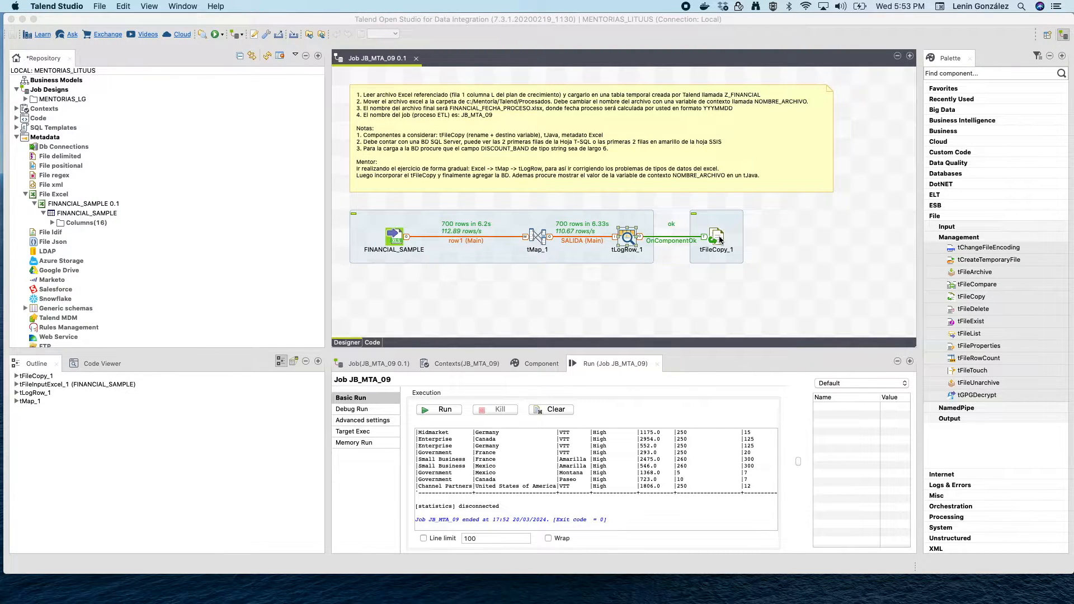
click(719, 240)
click(534, 364)
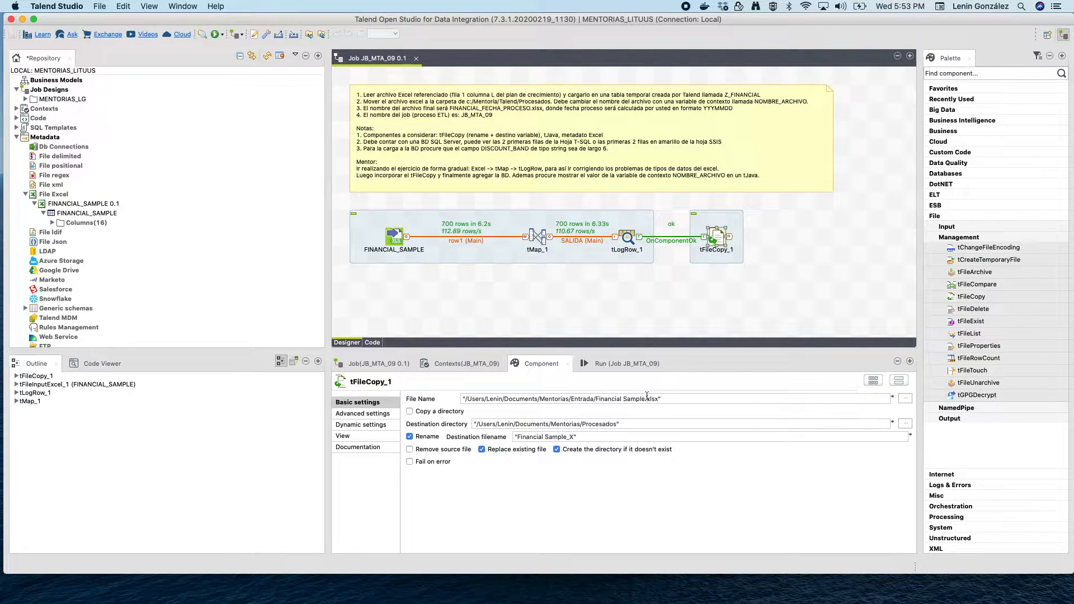
drag(647, 398, 659, 398)
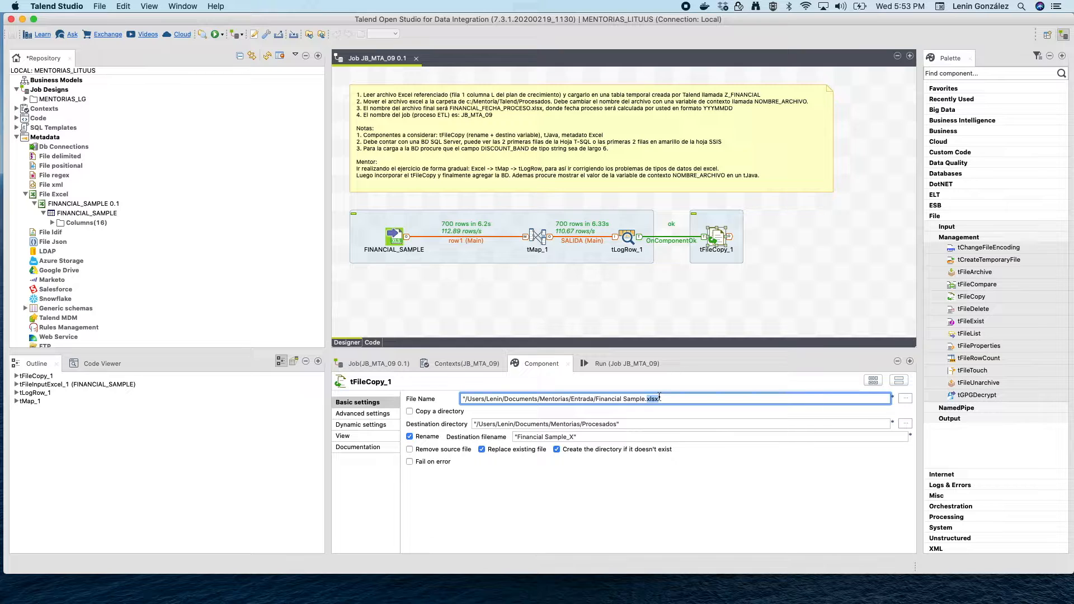
click(574, 436)
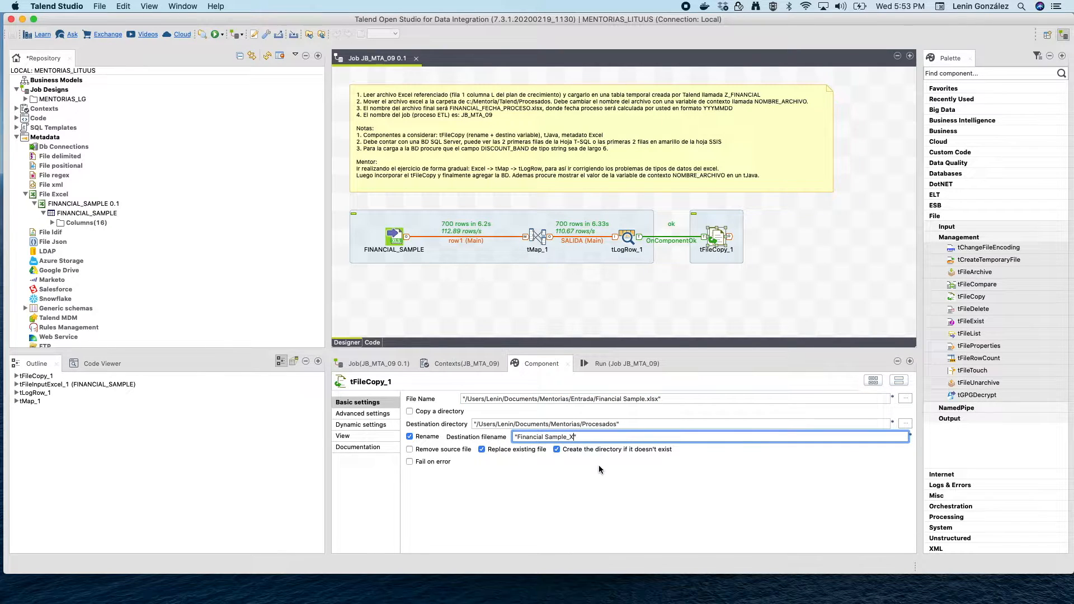
key(super+v)
click(668, 304)
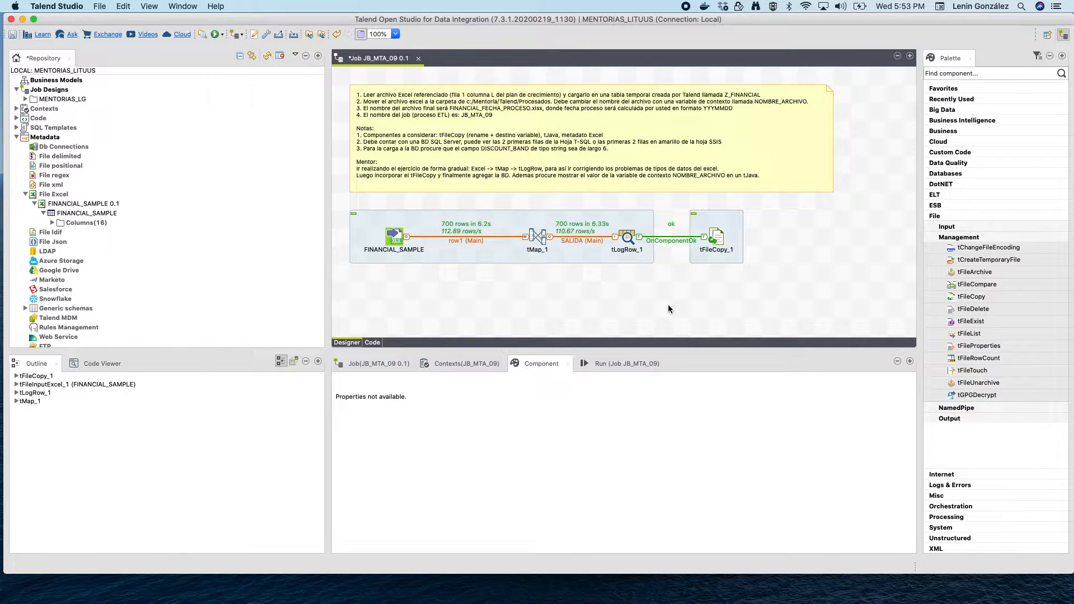
Review the variables defined in the CONTEXTO_GLOBAL context group
click(16, 138)
click(16, 109)
mouse_move(67, 119)
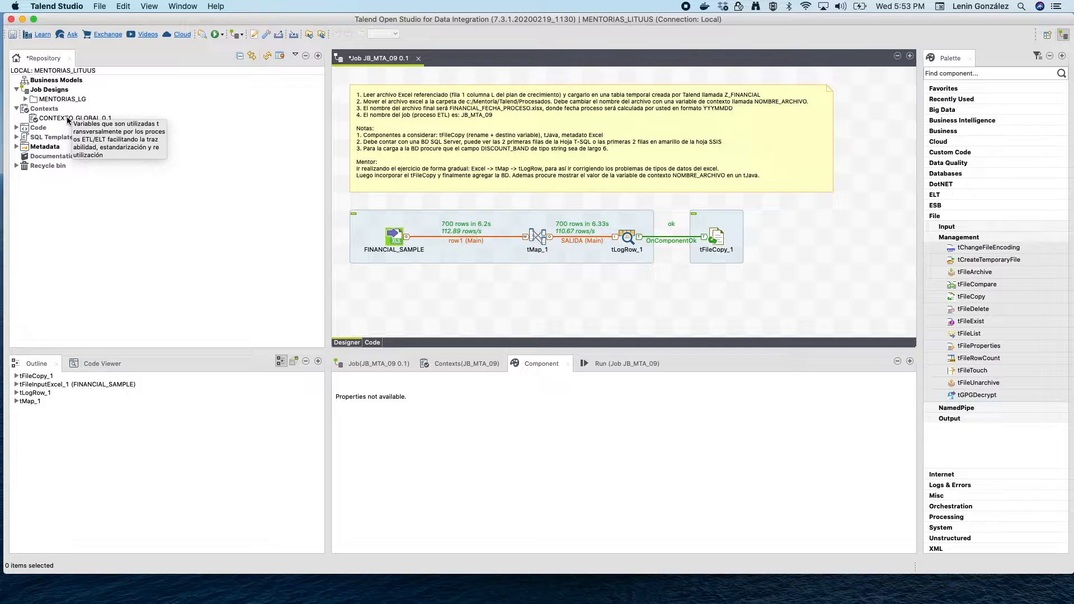
click(66, 117)
right_click(77, 119)
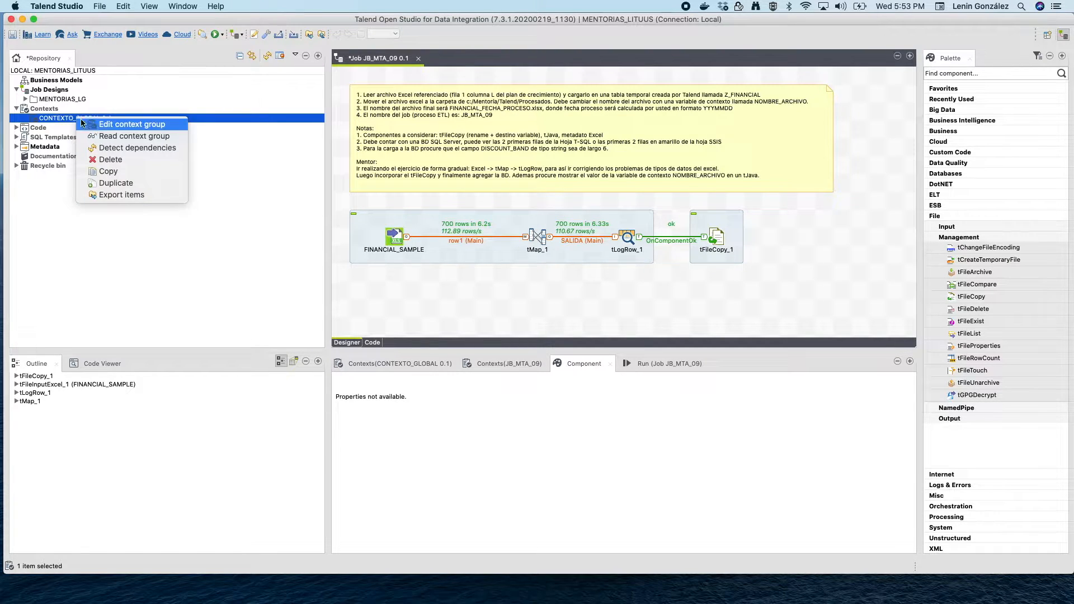
click(106, 126)
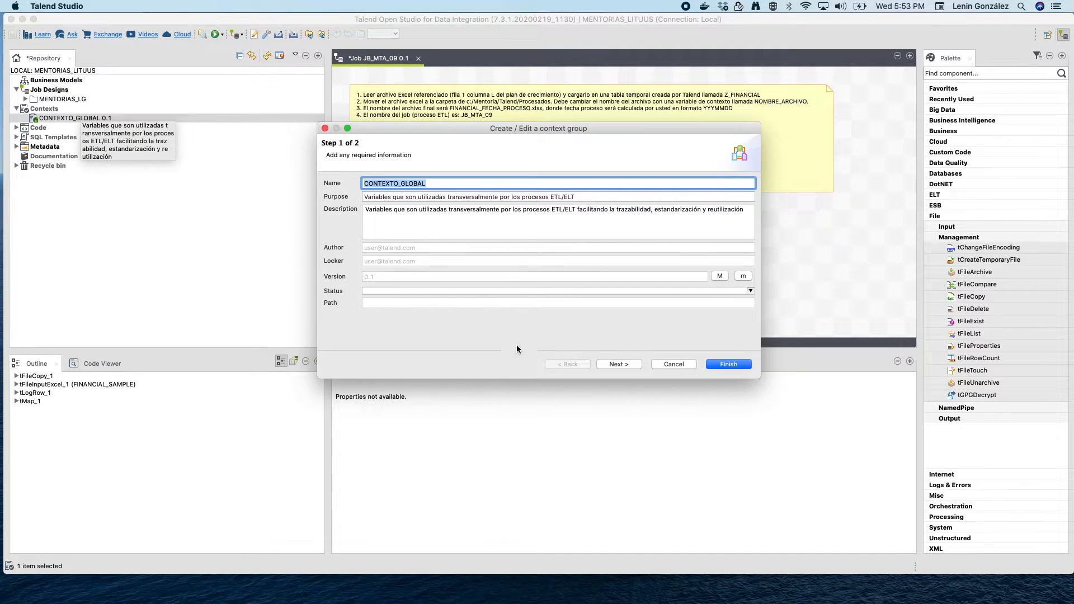
click(613, 363)
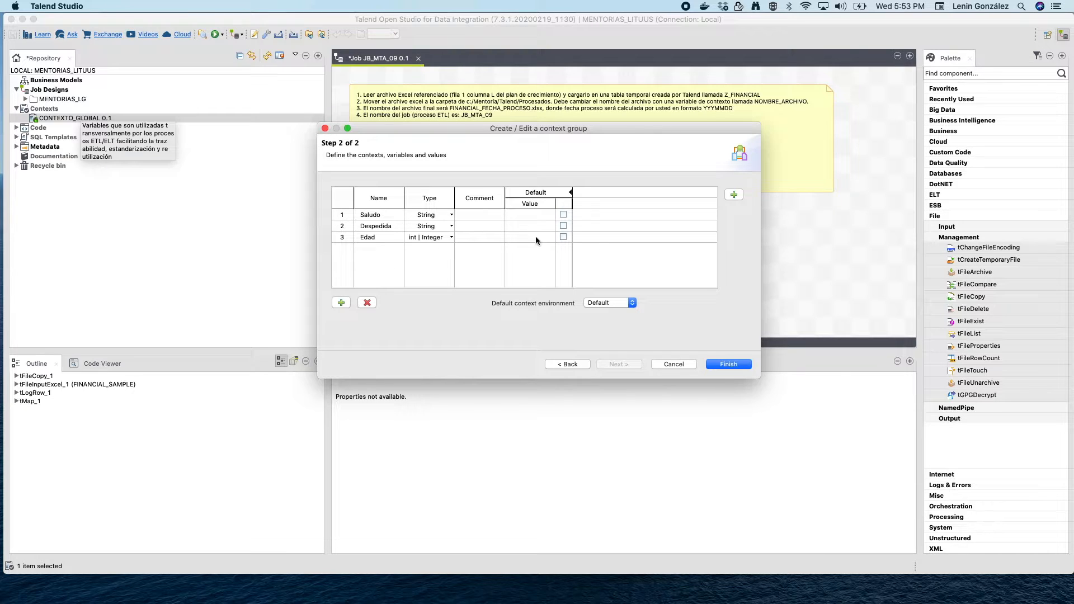
click(719, 364)
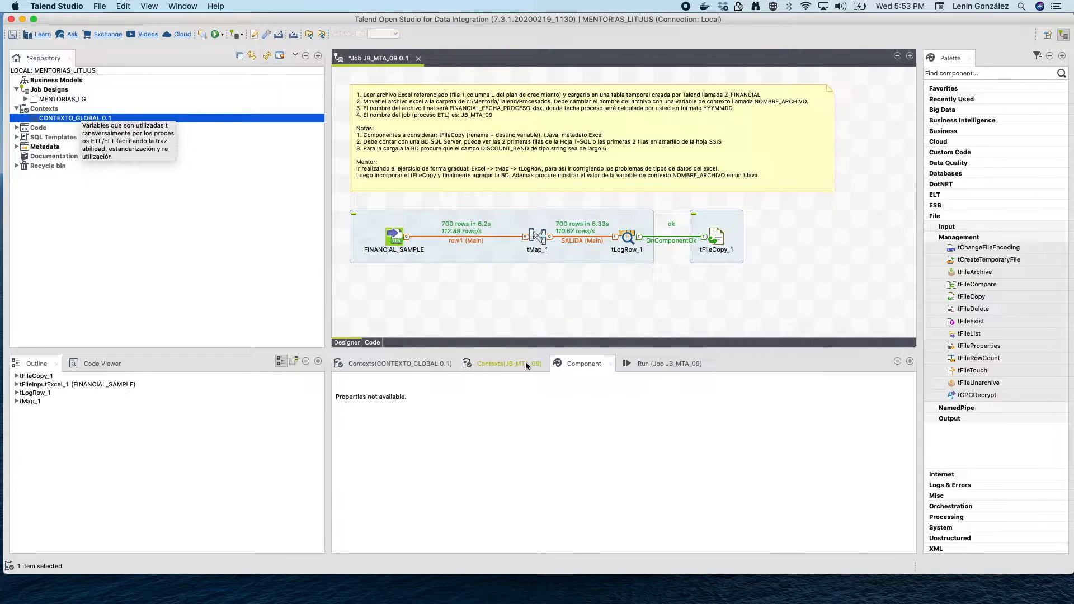
Add a String context variable named destino to job JB_MTA_09
click(525, 361)
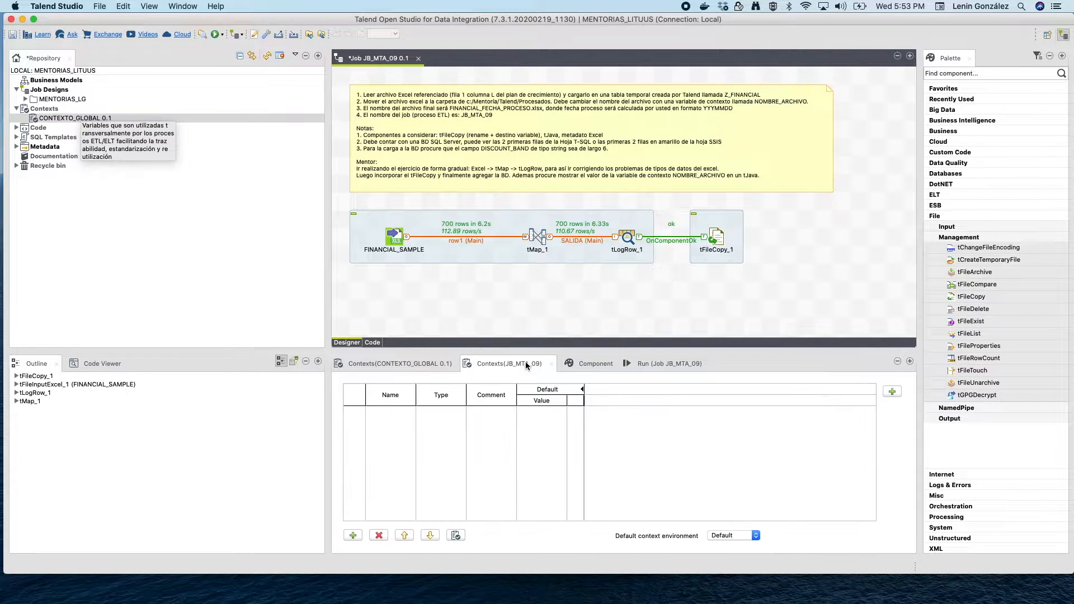
click(458, 534)
click(559, 342)
click(353, 535)
click(389, 411)
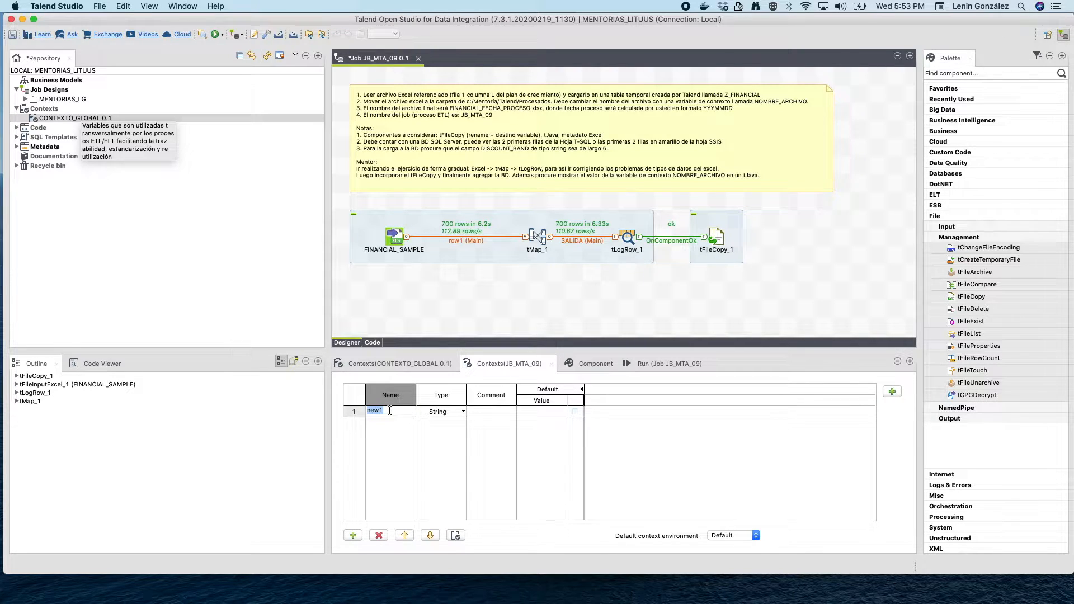
text(destino)
key(Return)
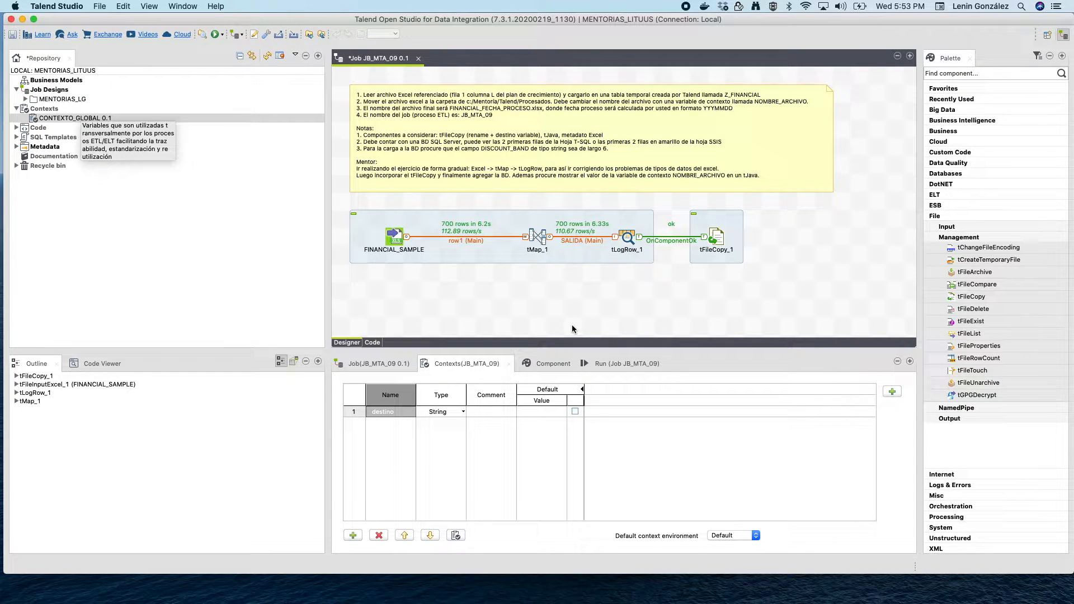
Move tFileCopy_1 farther from tLogRow_1 and delete the OnComponentOk connection between them
drag(722, 242, 775, 241)
click(691, 242)
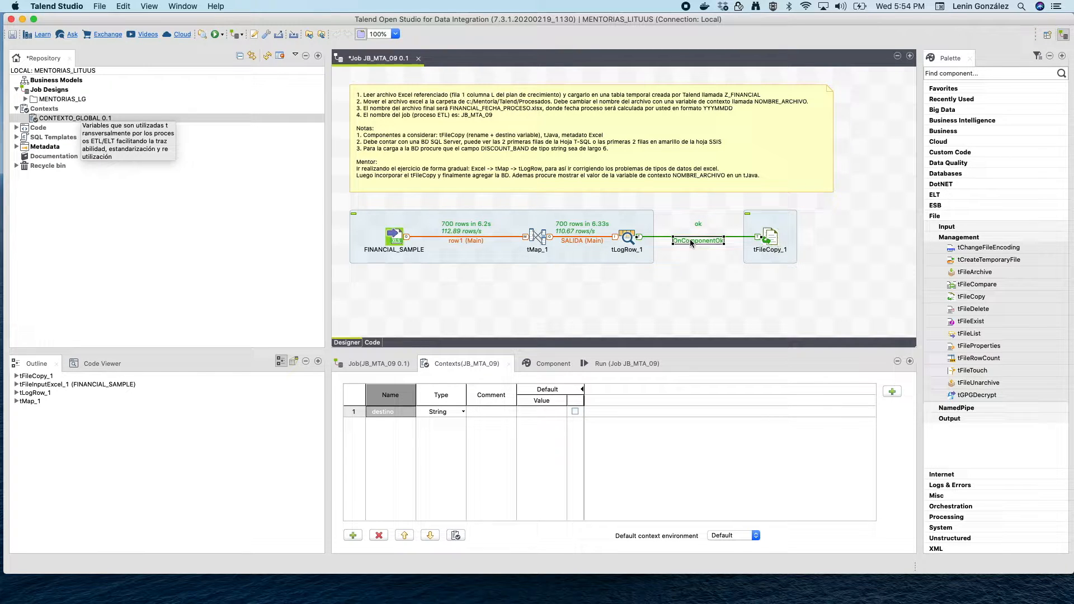
right_click(691, 242)
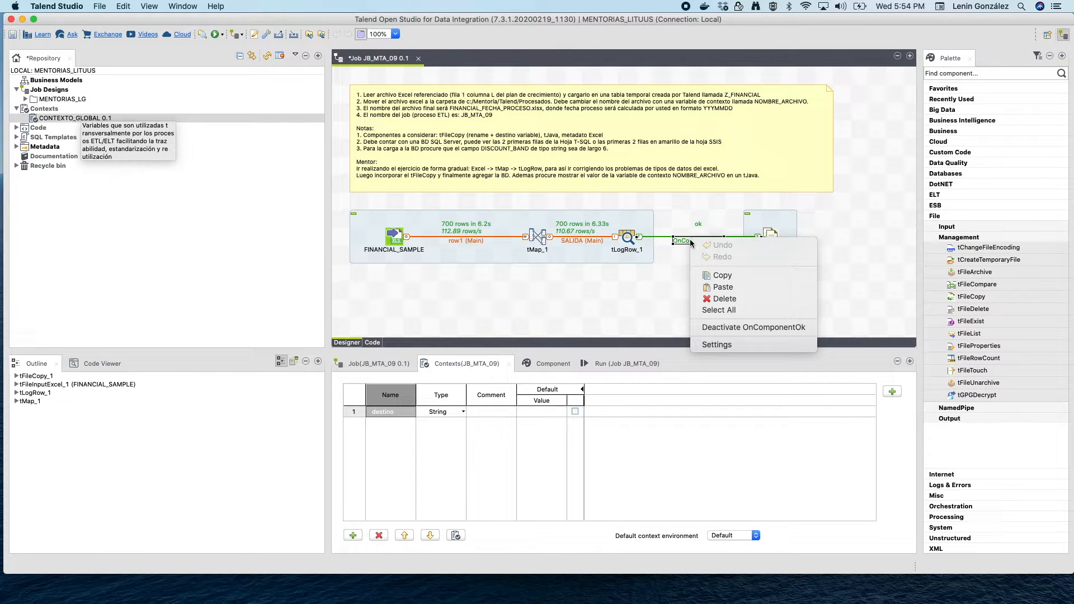
click(720, 299)
Add a tJava component between tLogRow_1 and tFileCopy_1
text(t)
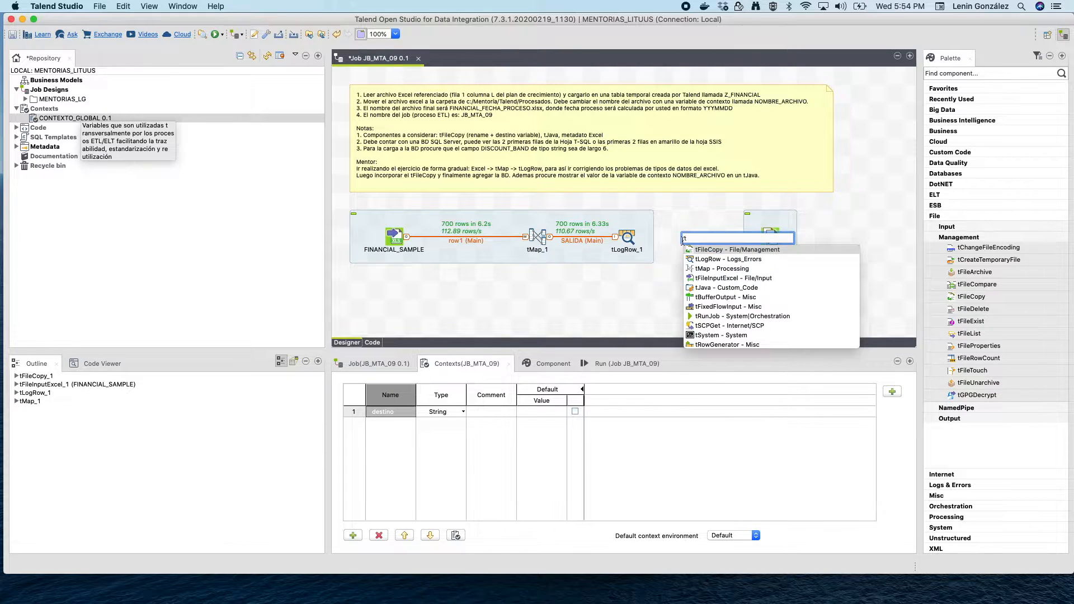
text(java)
key(Return)
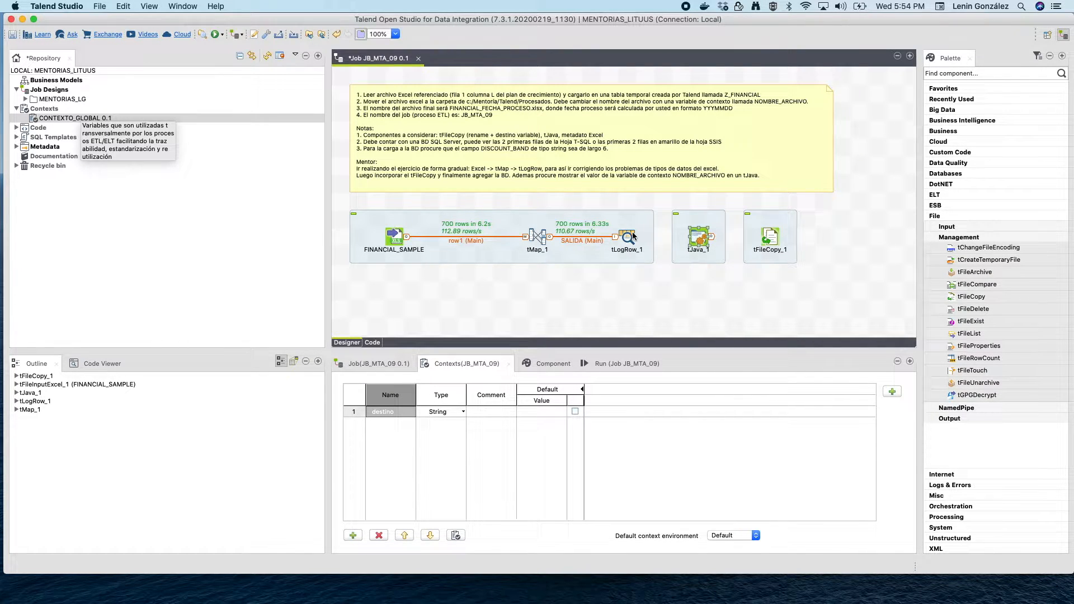
Connect tLogRow_1 to tJava_1 and tJava_1 to tFileCopy_1 with On Component Ok triggers
right_click(633, 238)
mouse_move(697, 248)
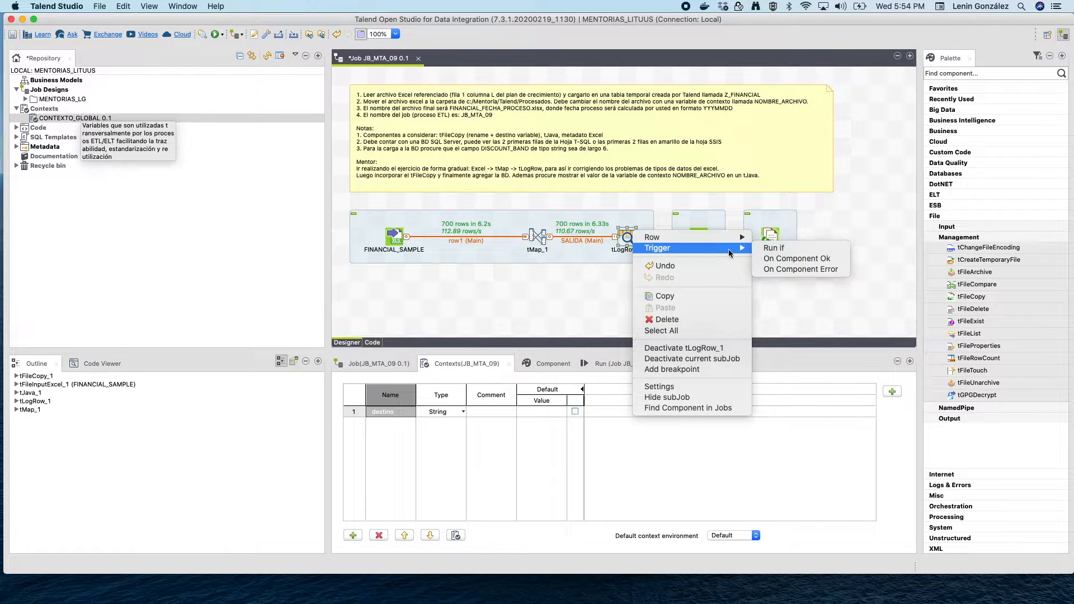
click(783, 259)
click(700, 237)
right_click(703, 237)
mouse_move(732, 251)
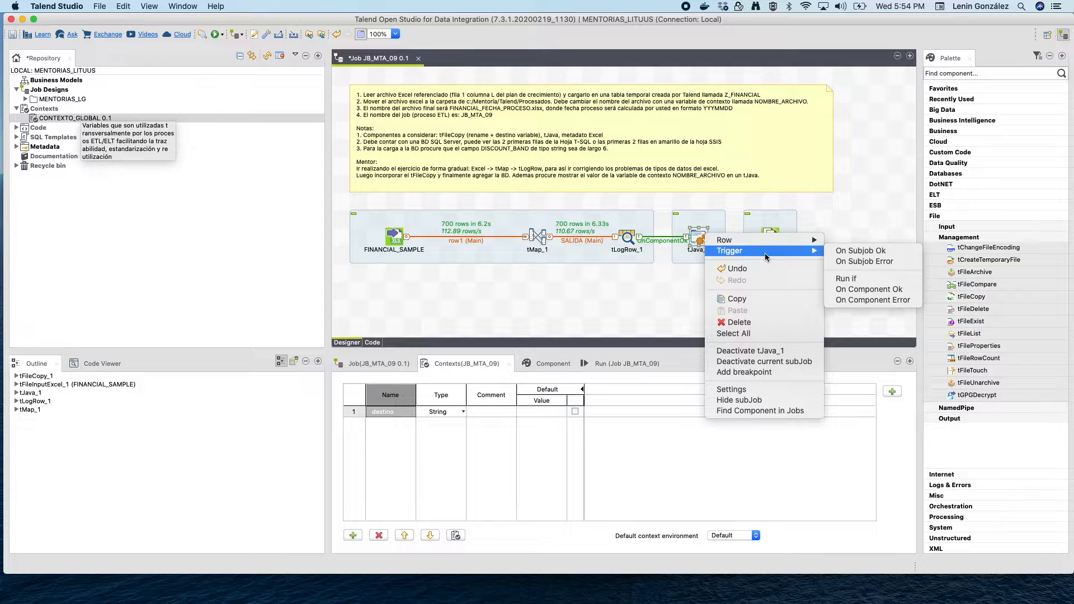
click(840, 289)
click(770, 237)
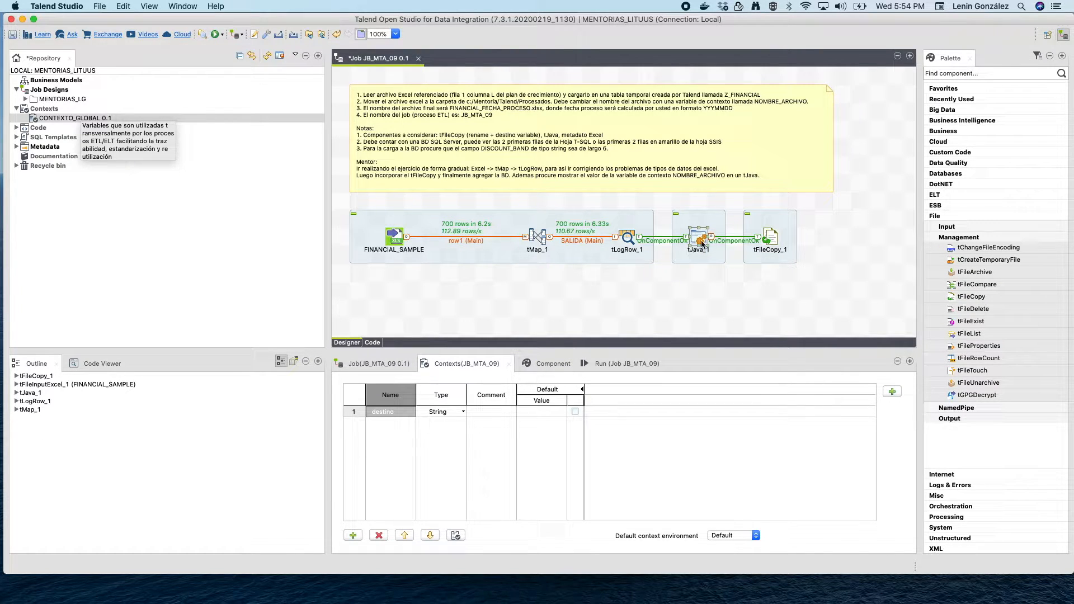
Replace the tJava_1 code with context.destino="Financial Sample_X.xlsx"; reusing the filename from tFileCopy_1
click(538, 363)
drag(545, 397, 446, 388)
text(context.)
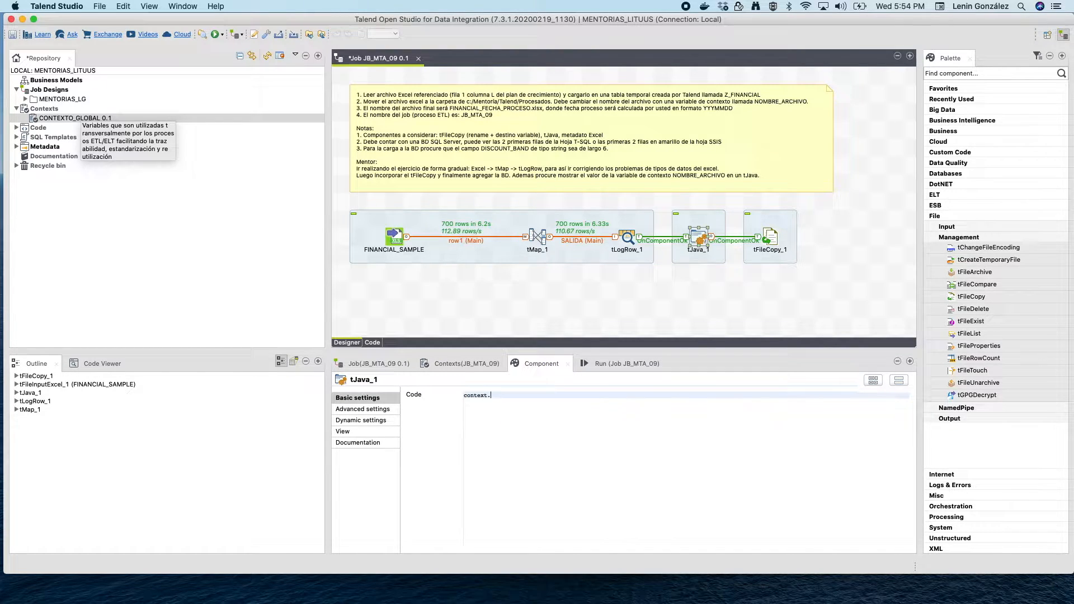
text(dest)
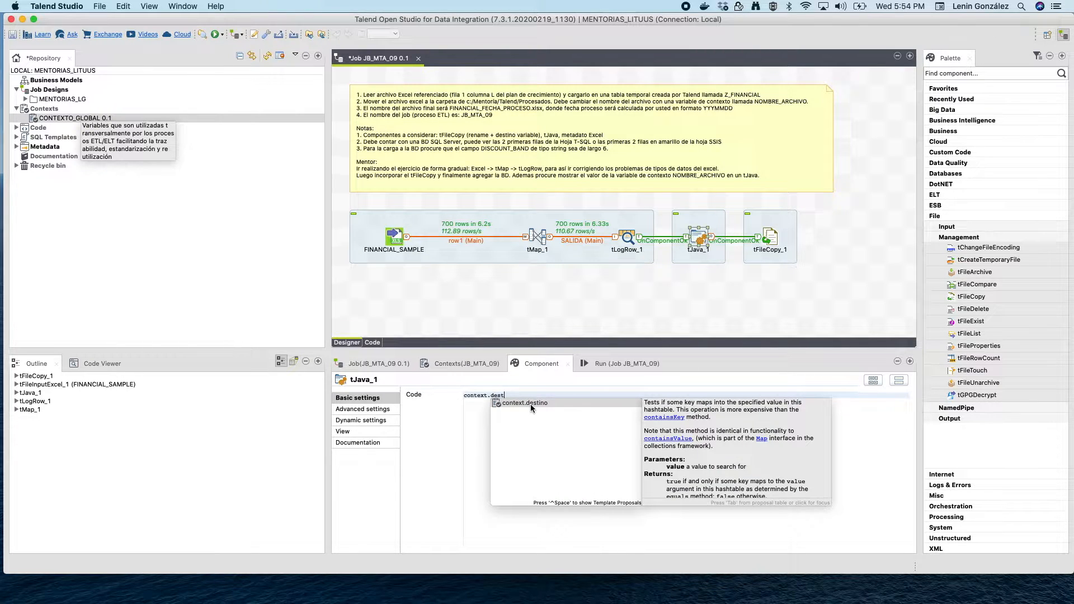
key(Return)
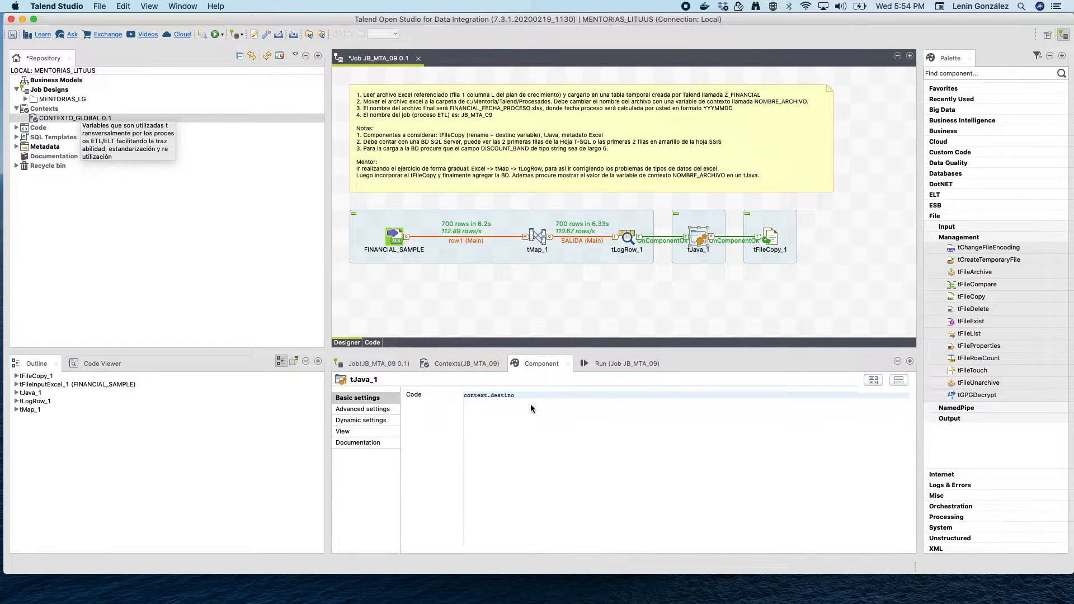
text(="";)
click(772, 240)
drag(591, 437, 516, 440)
click(699, 239)
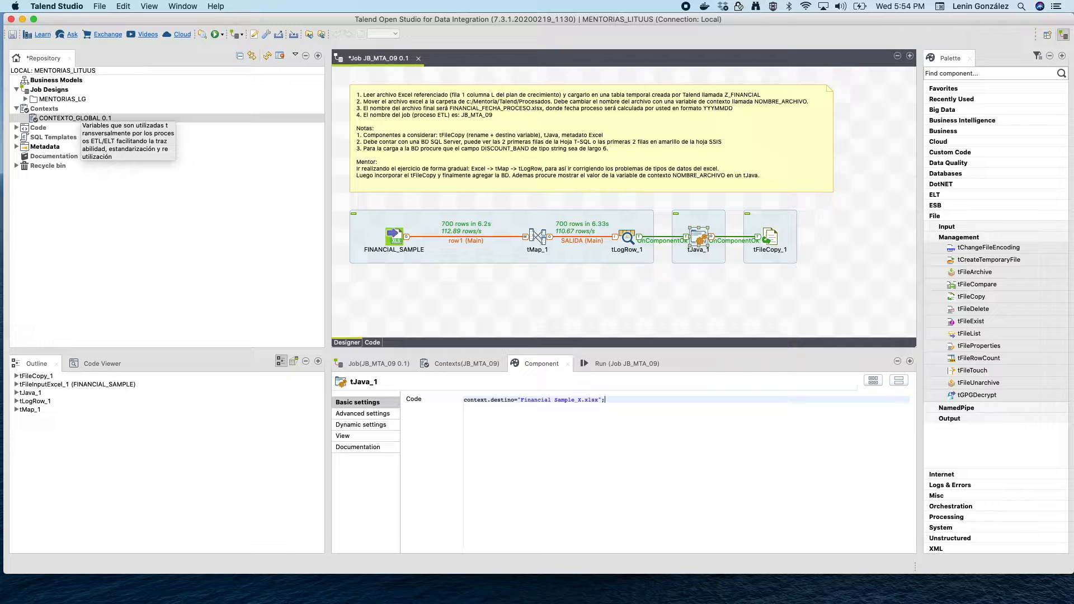
Add the line System.out.println("Arhivo a procesar: " + context.destino); to the tJava_1 code
key(Return)
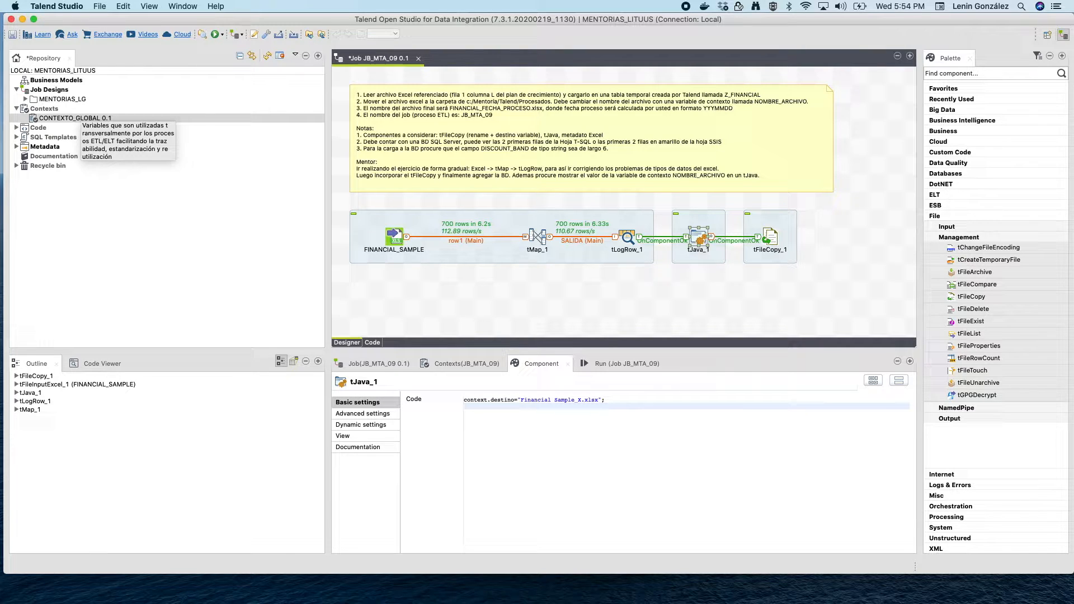
text(System.out.println("Arhivo a procesar: " + context.destino);)
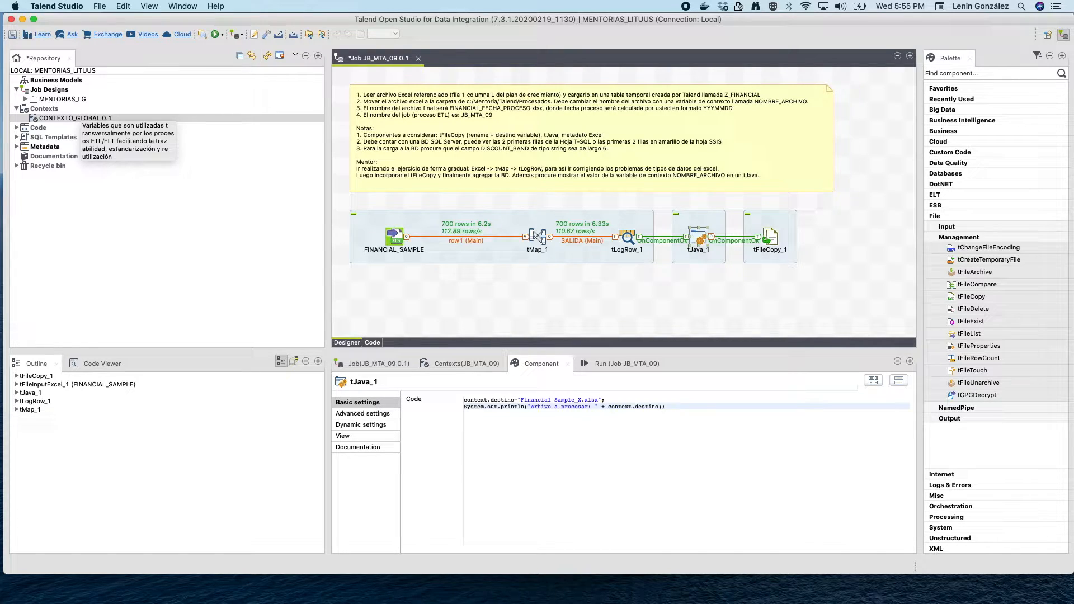
click(614, 363)
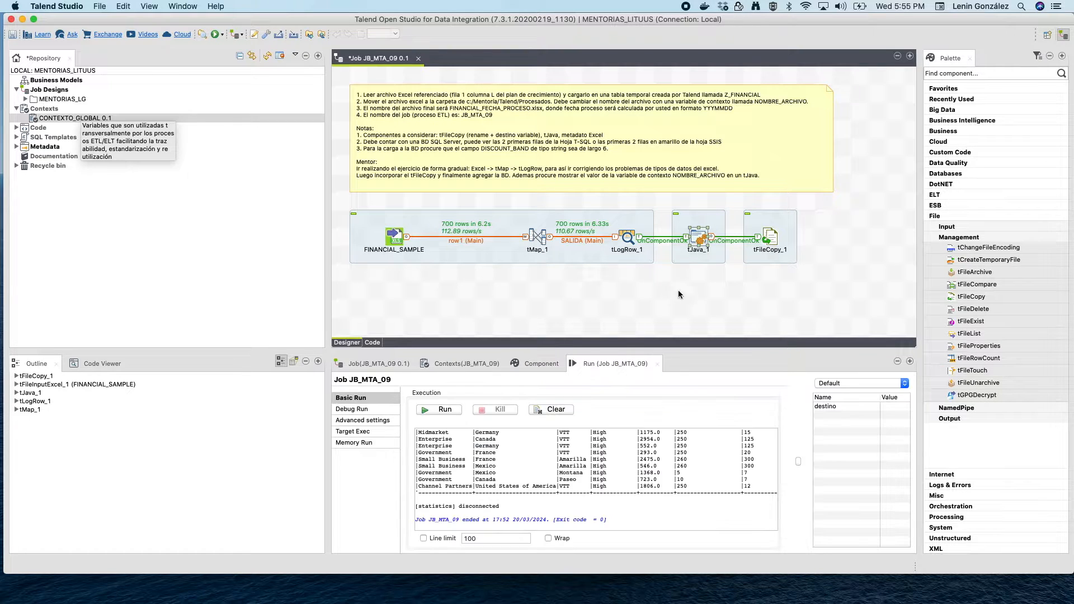
Set the tFileCopy_1 destination filename to context.destino and open the job's run view
click(769, 236)
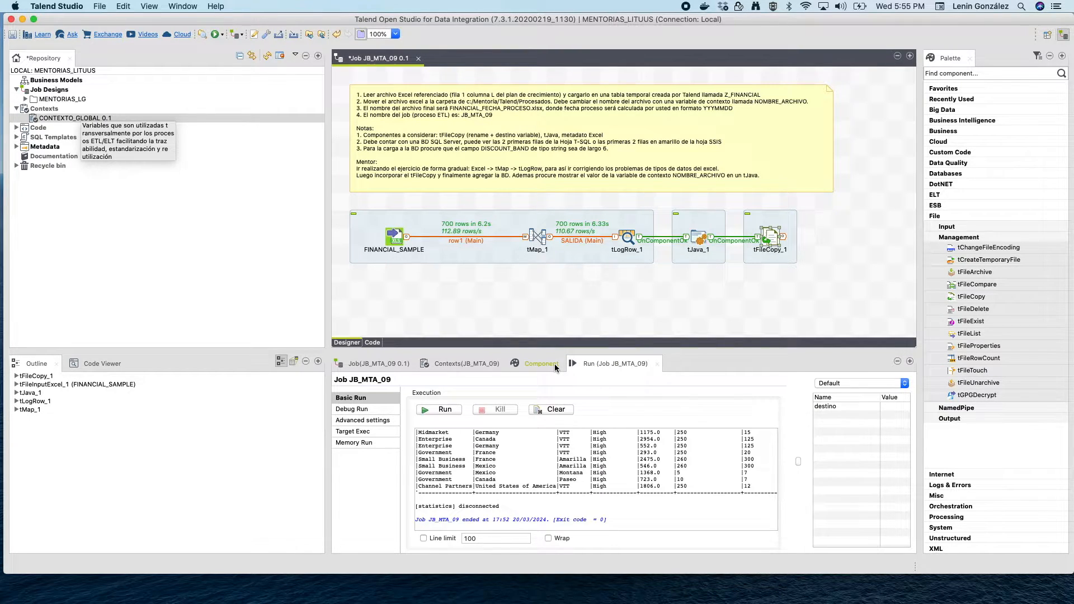
click(557, 368)
drag(598, 436, 514, 436)
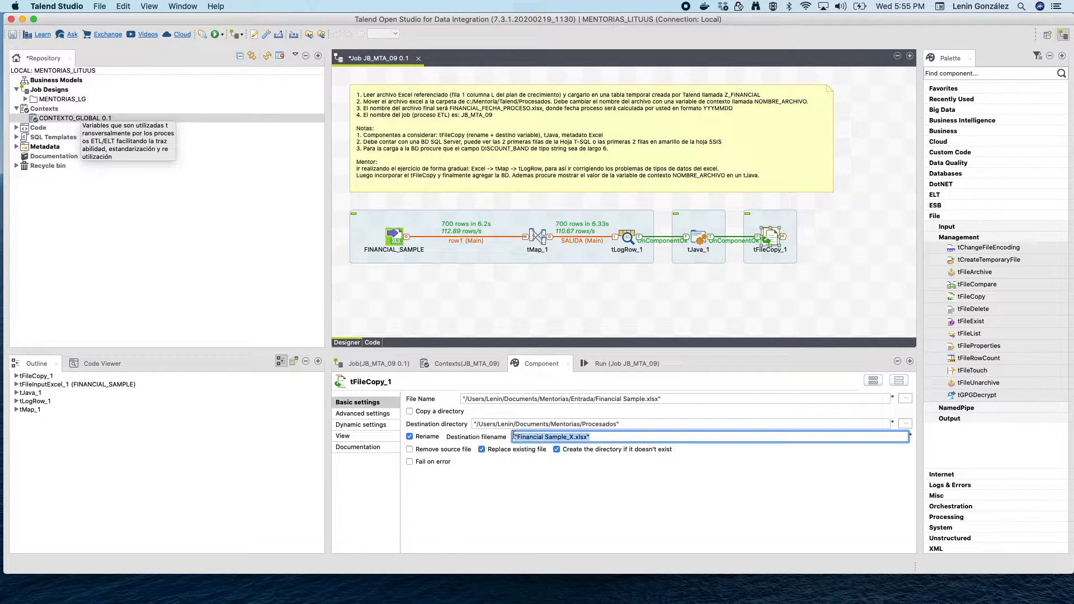
text(com)
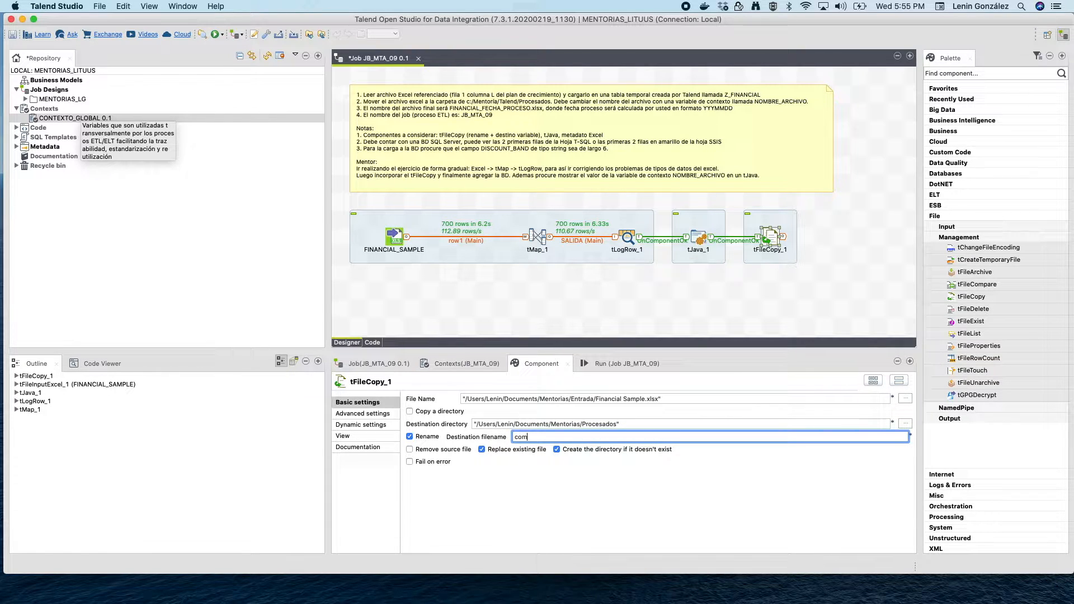
key(BackSpace)
text(ntext.destino)
click(601, 366)
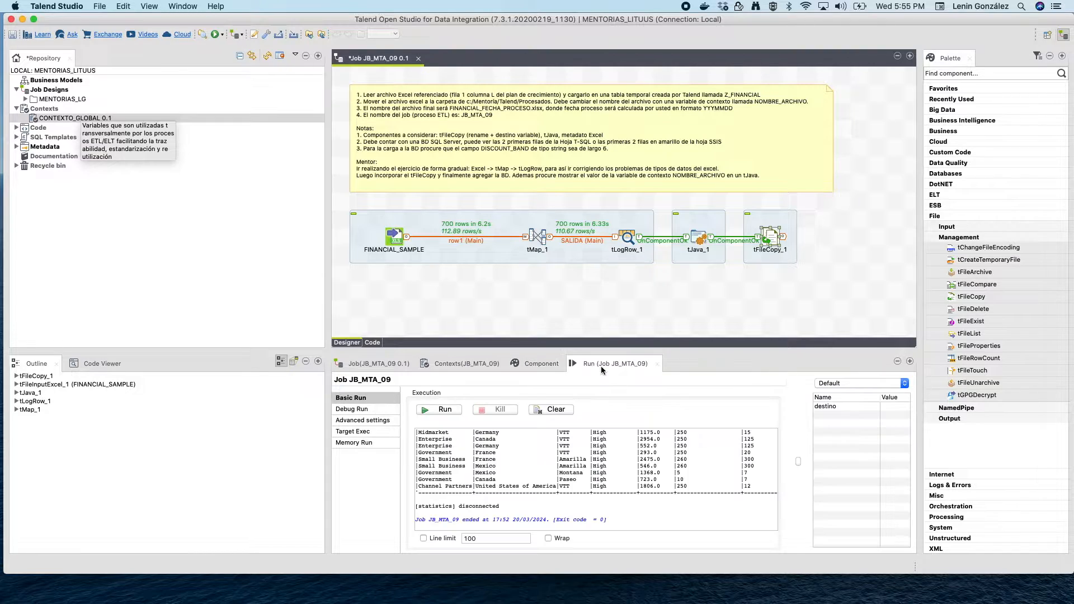
Run the job and check the source and copied Excel files in the Entrada and Procesados folders in Finder
click(445, 409)
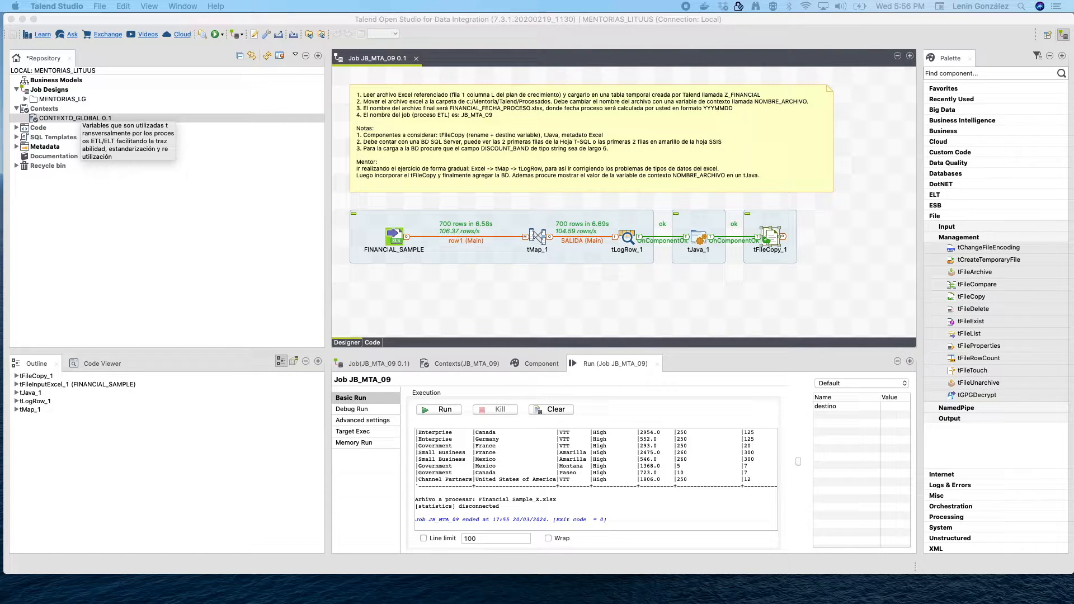
key(super+Tab)
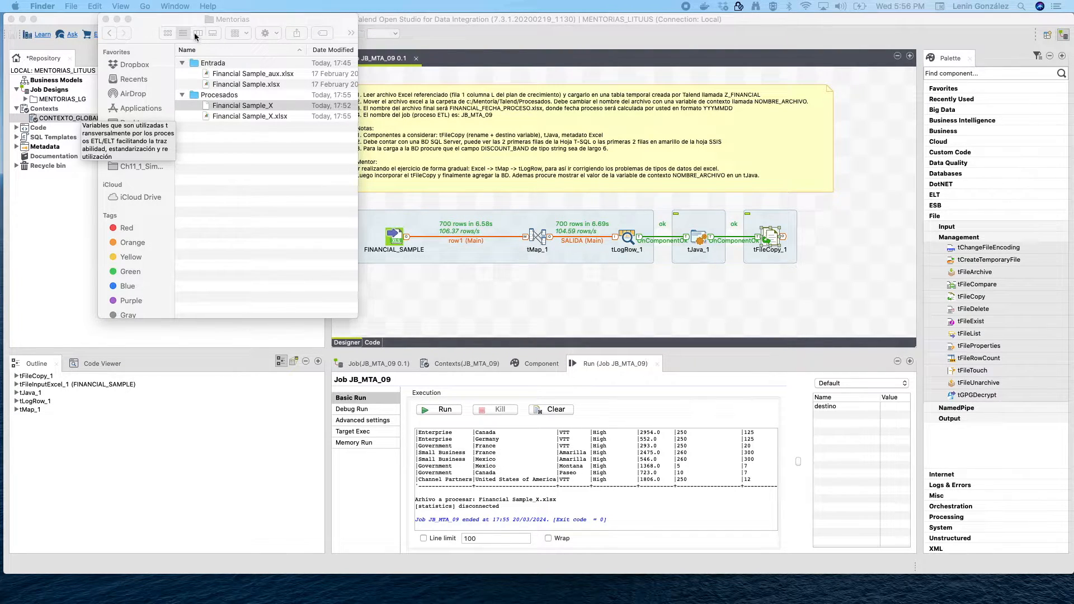
click(183, 18)
drag(183, 18, 577, 25)
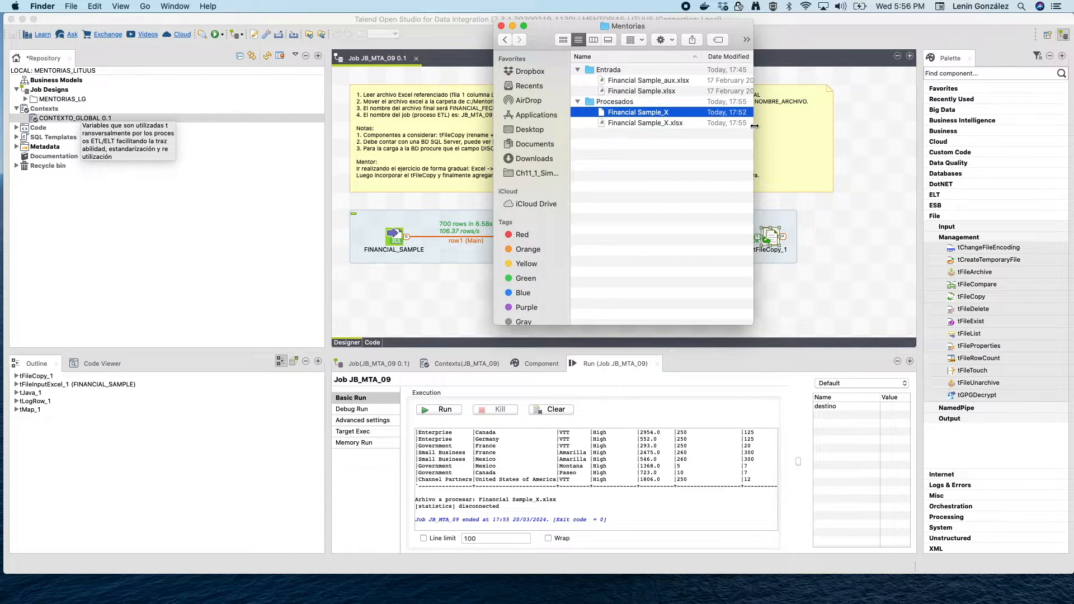
drag(751, 120, 938, 120)
click(676, 90)
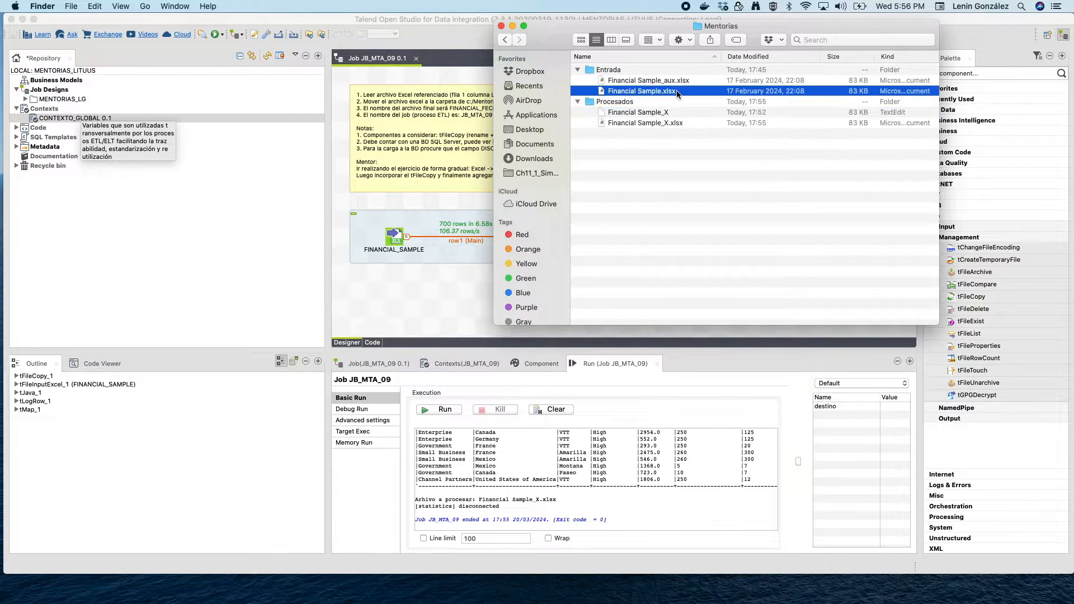
click(667, 122)
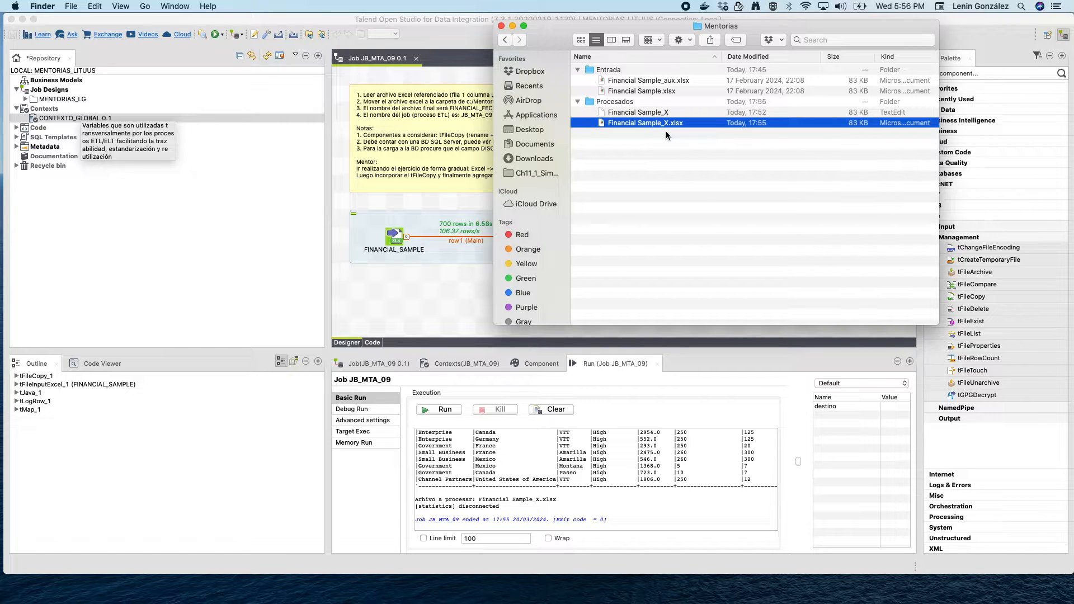
key(super+h)
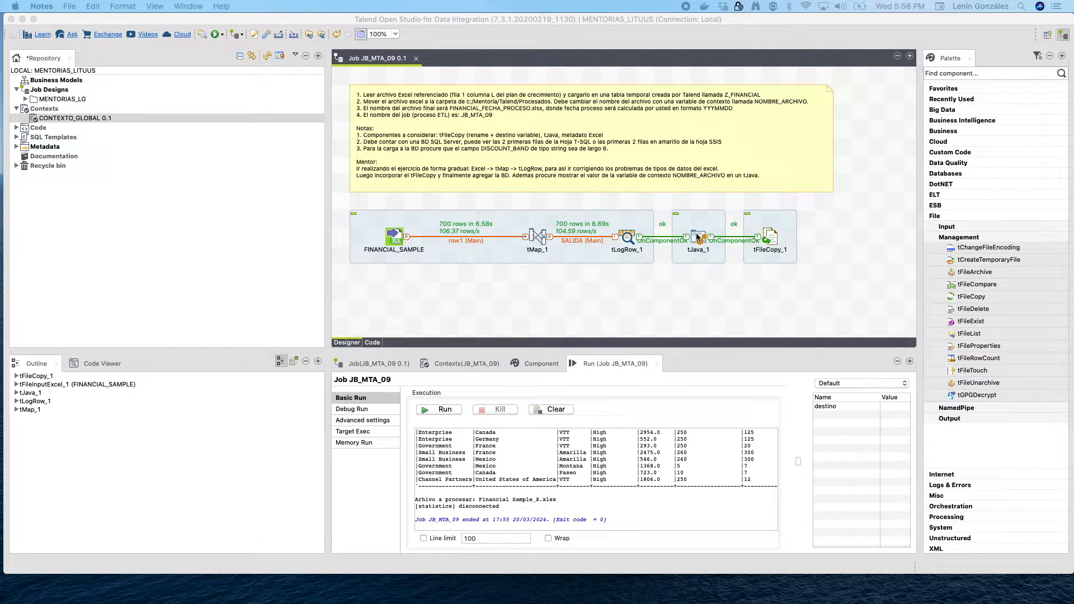
Change the printed message in the tJava_1 code to "Nombre Arhivo Destino: "
click(697, 237)
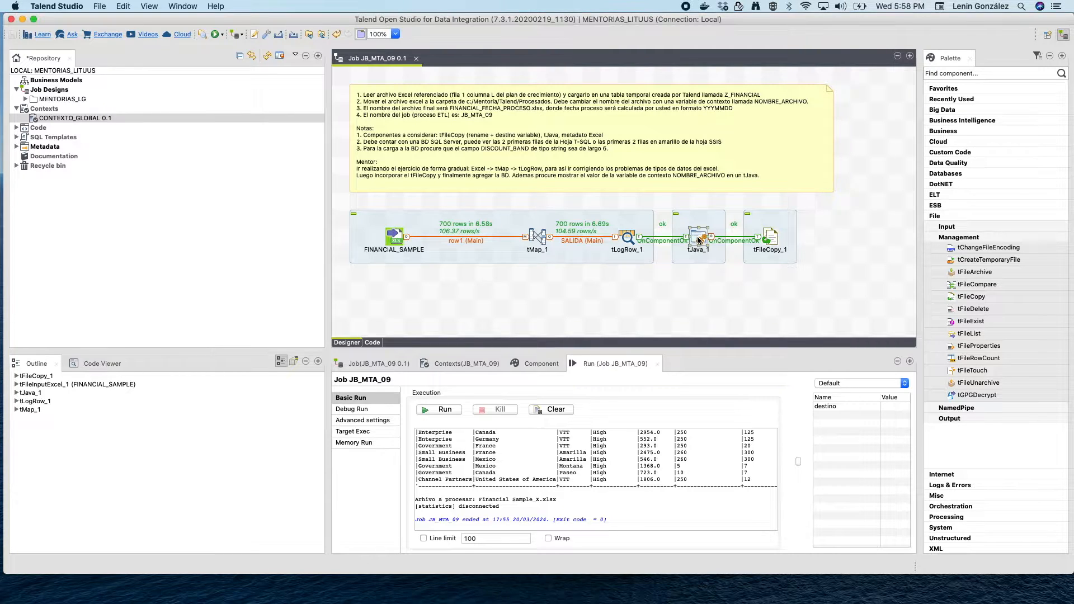
click(536, 364)
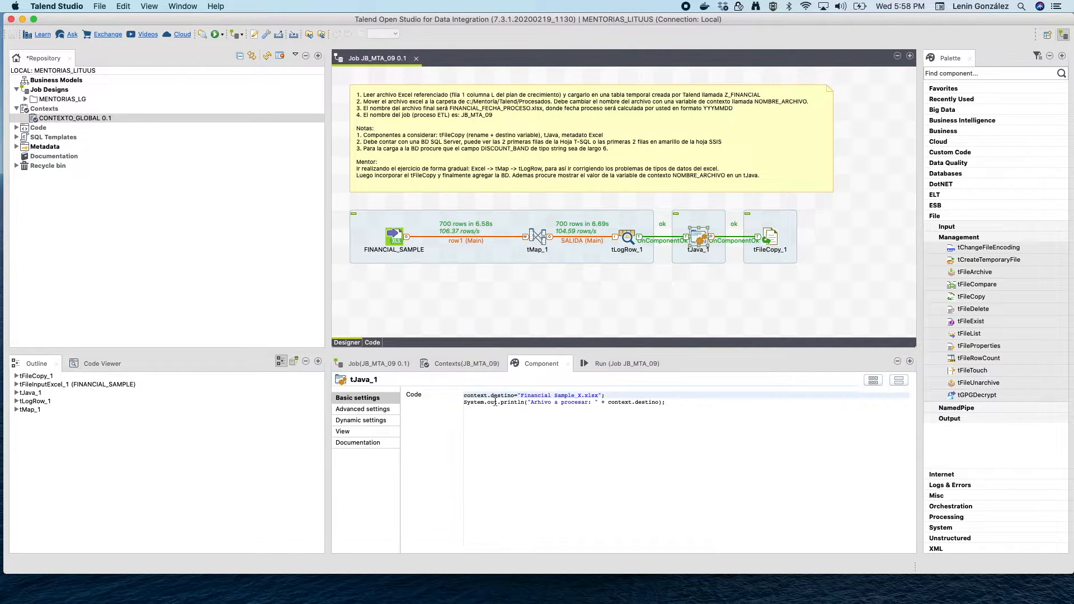
double_click(563, 403)
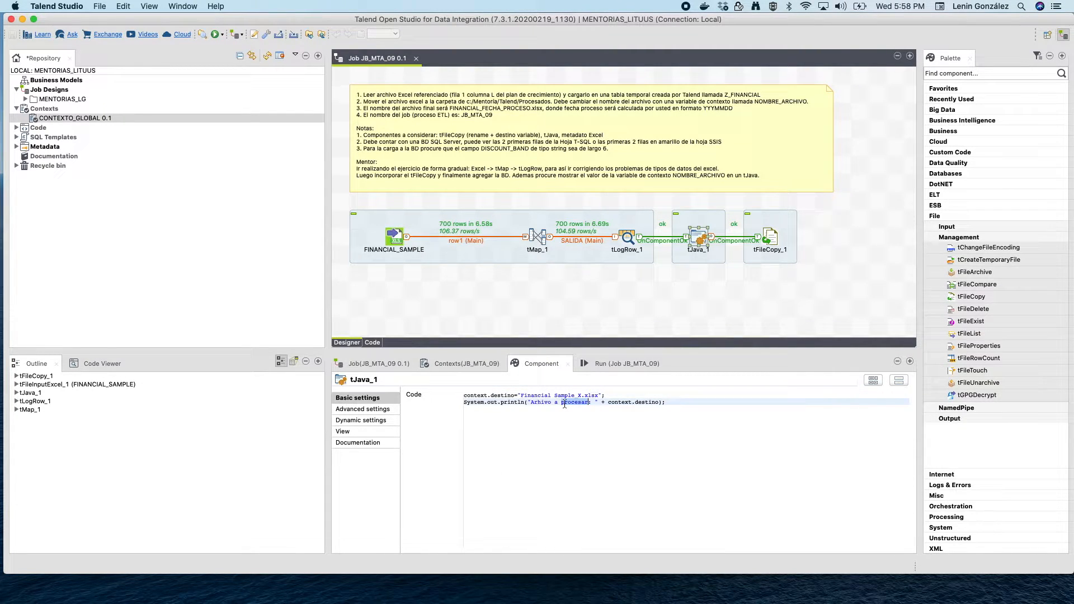
key(BackSpace)
key(BackSpace)
key(BackSpace)
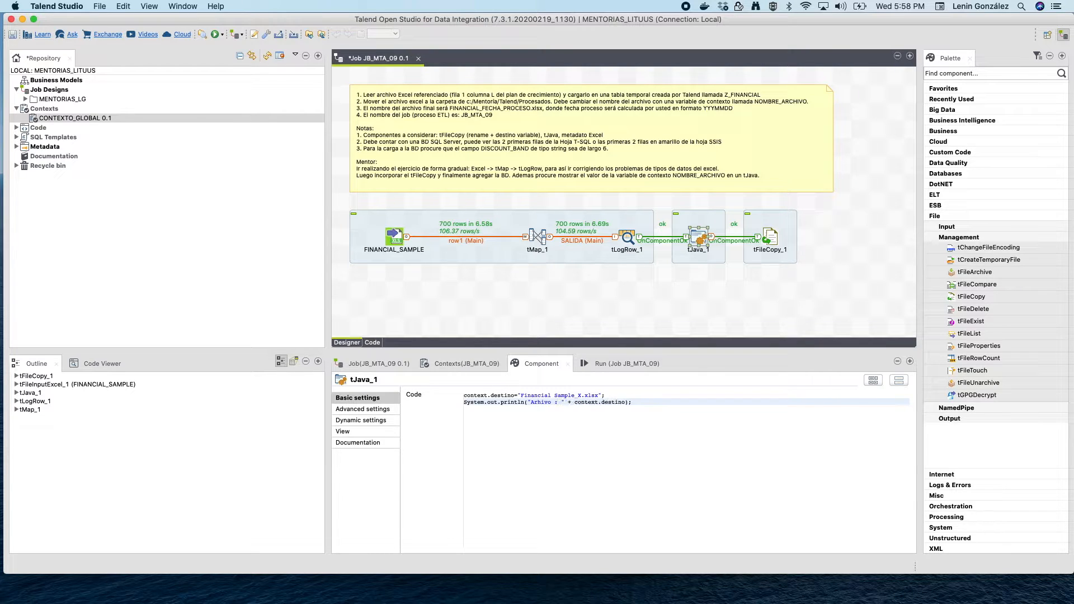
text(Destino)
click(530, 402)
text(Nombre)
Shorten the tJava_1 assignment to context.destino="Financial Sample_"; and move the .xlsx ending to a commented line below
click(582, 395)
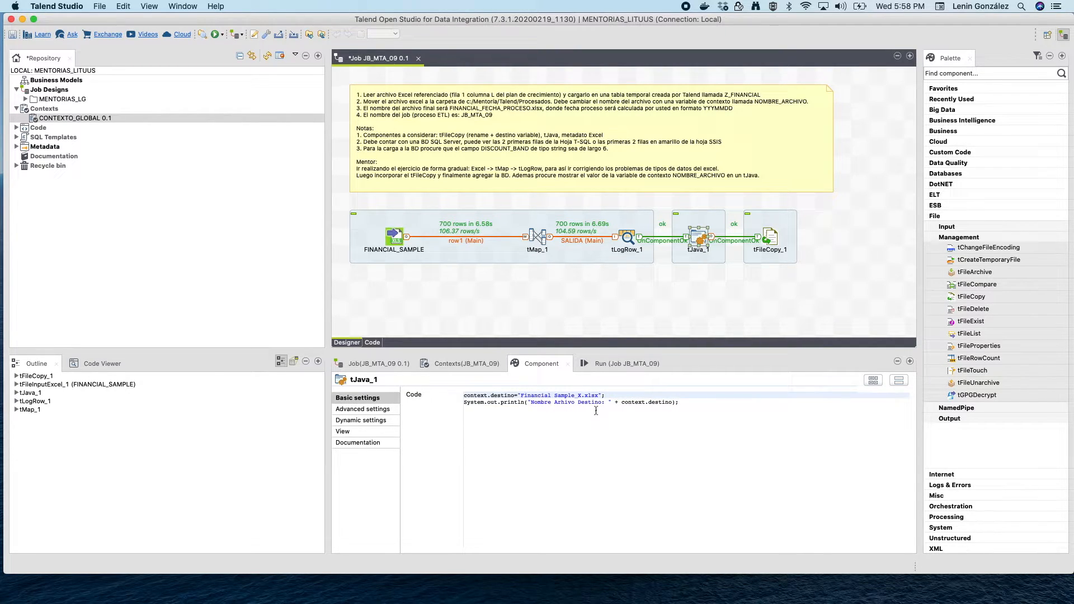
key(BackSpace)
key(BackSpace)
text(")
key(Return)
text(//)
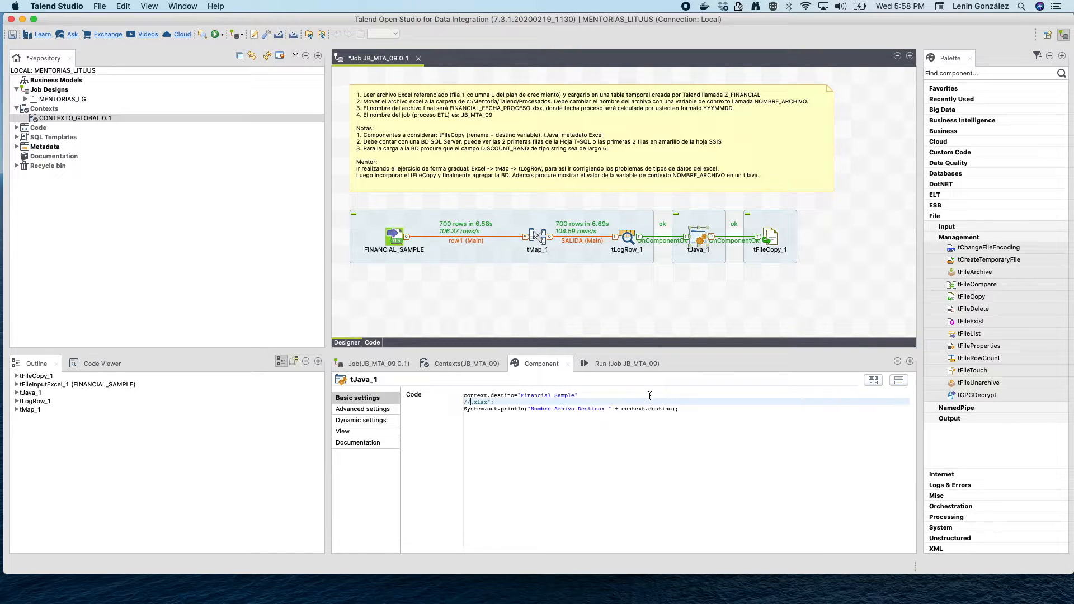
click(580, 392)
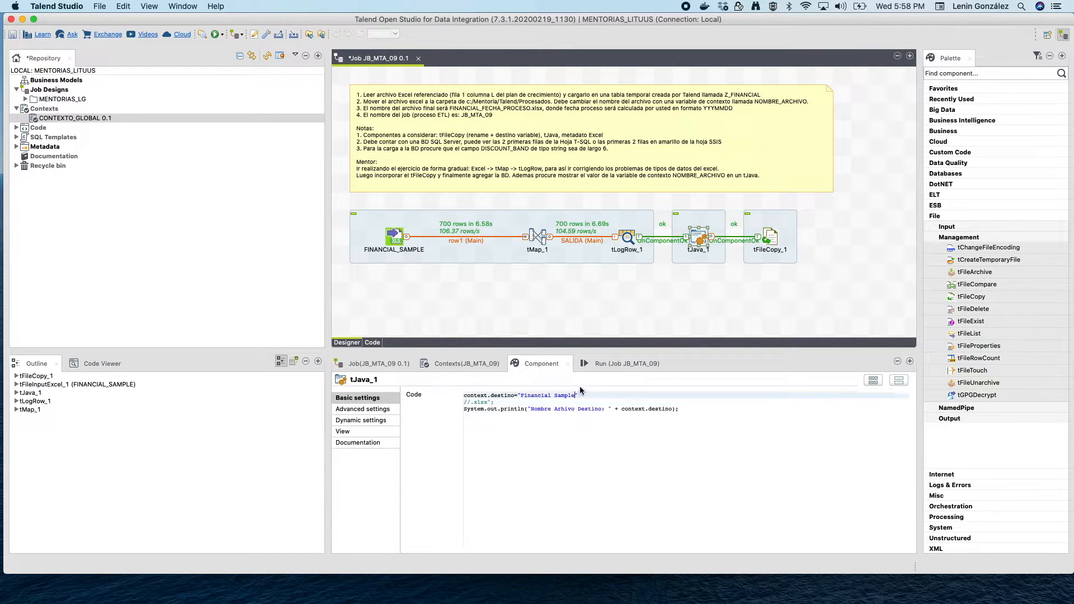
text(:)
text(;)
Insert a TalendDate.getCurrentDate() call on a new line below the context.destino assignment
key(Return)
text(Ta)
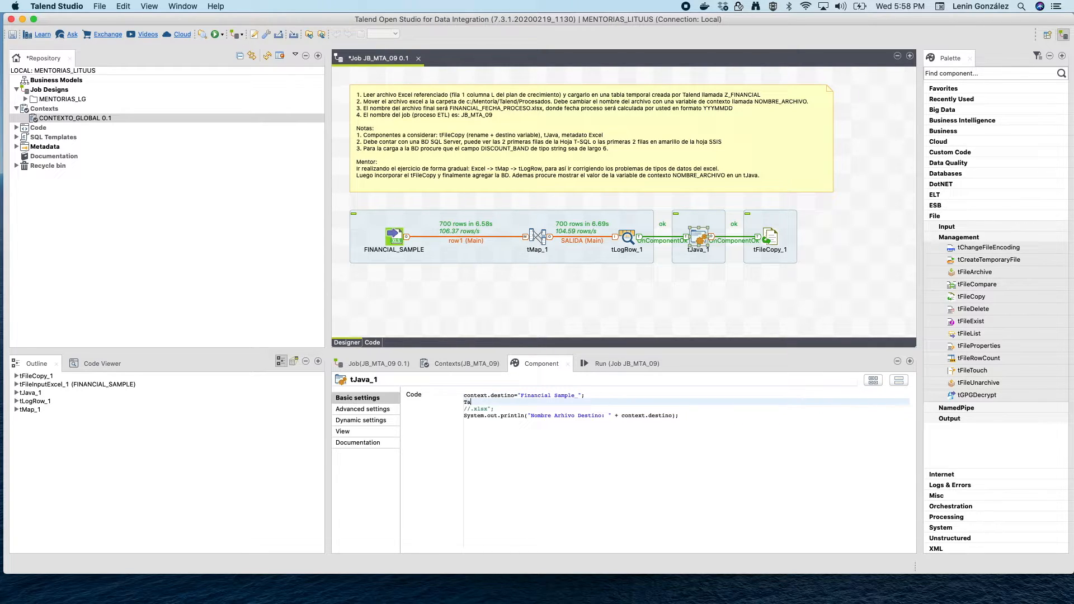
text(lendD)
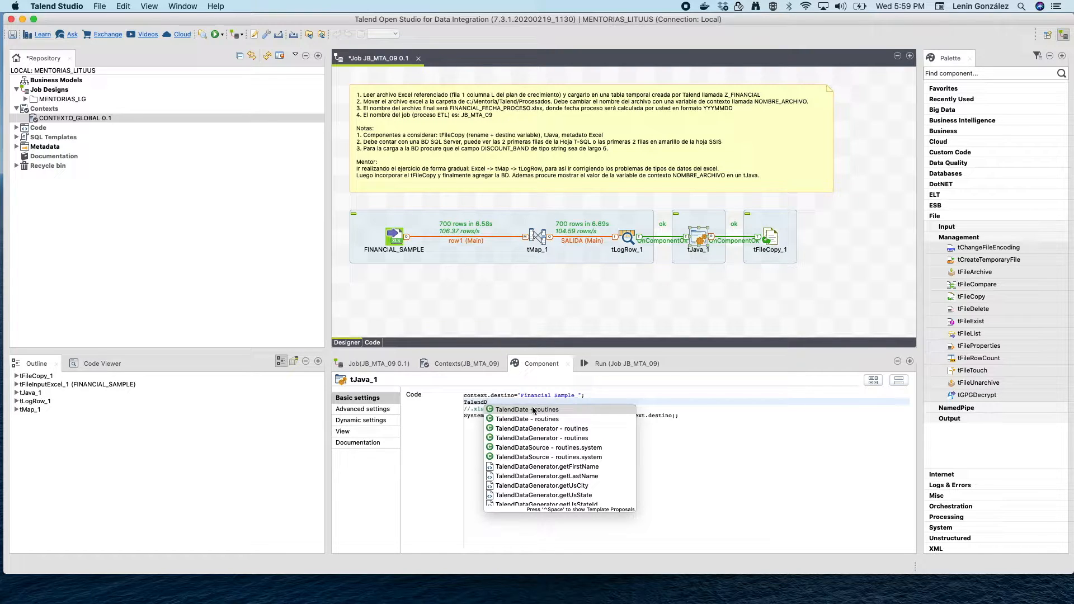
double_click(532, 409)
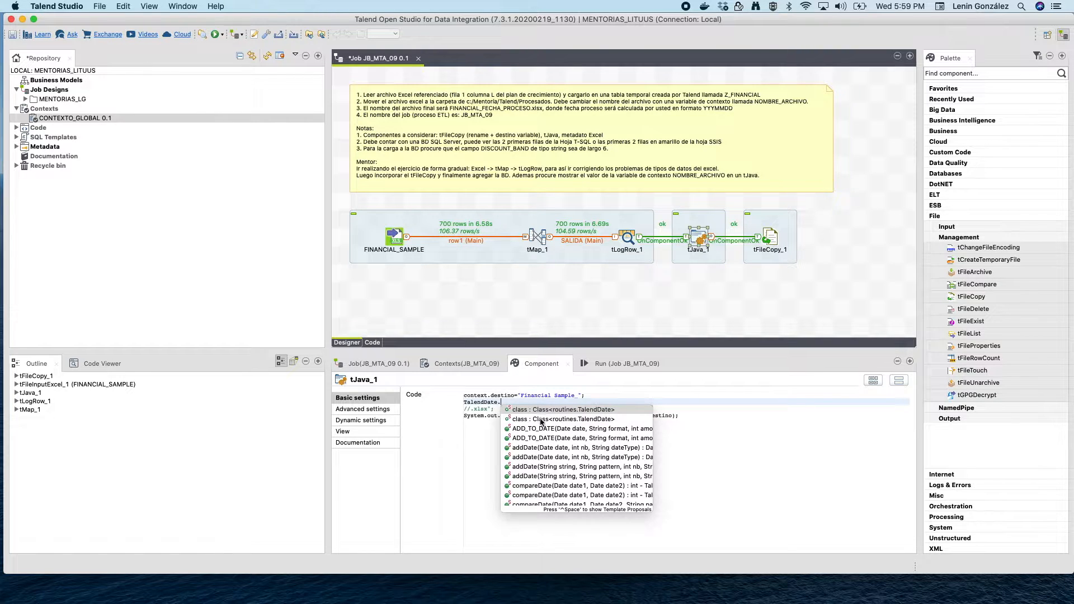
scroll(534, 463, down, 3)
scroll(534, 462, down, 8)
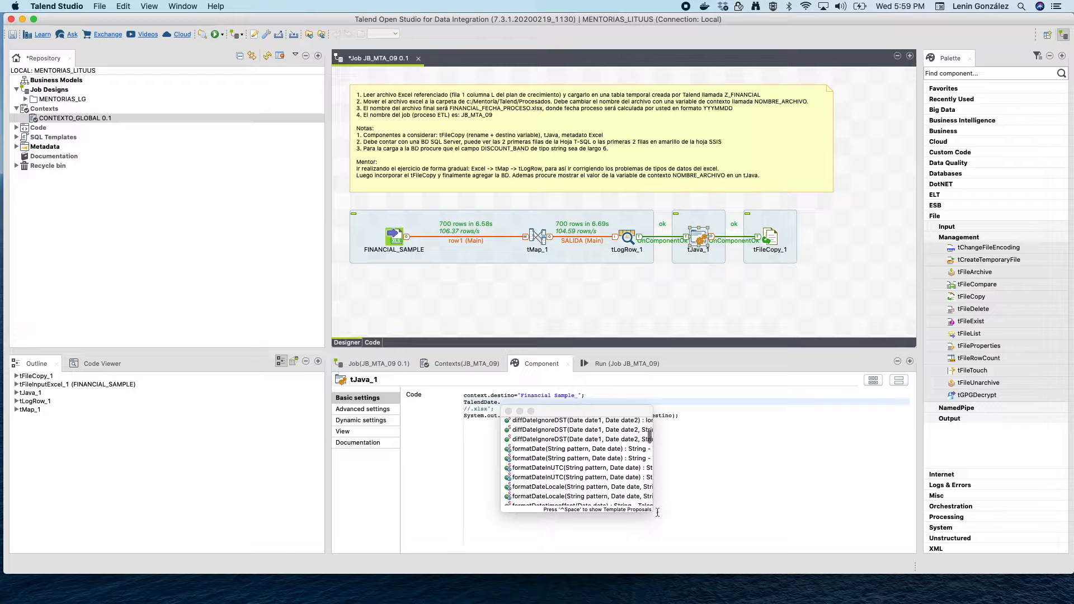
scroll(570, 452, down, 3)
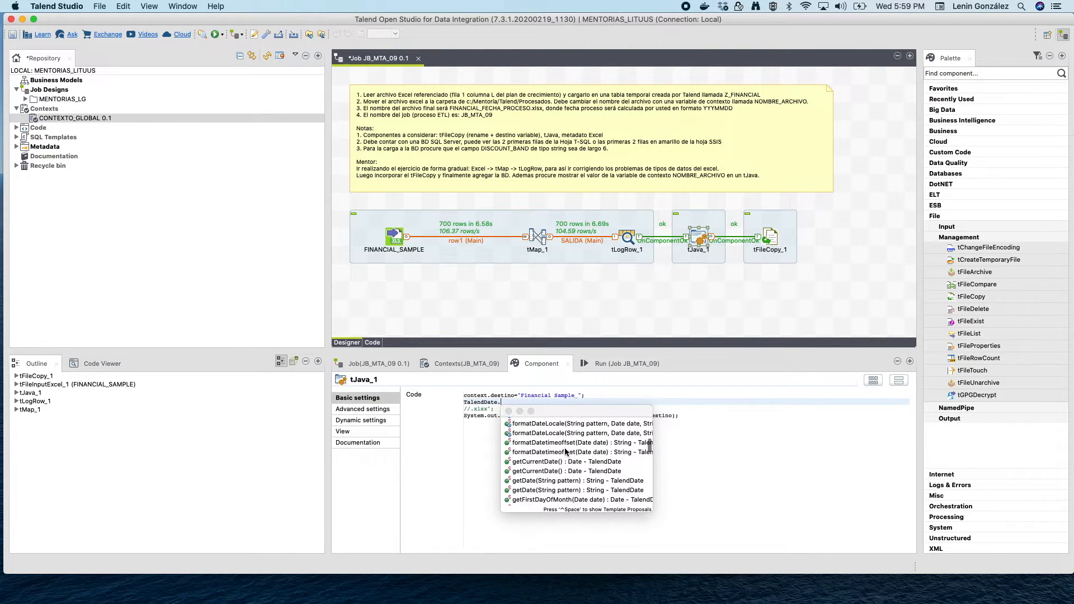
click(535, 464)
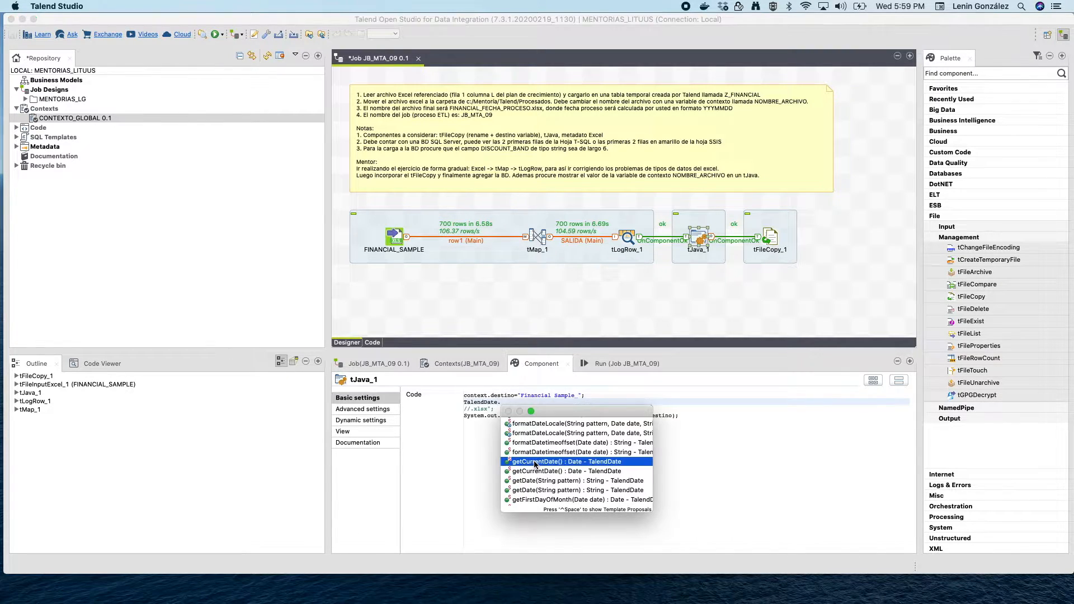
double_click(534, 462)
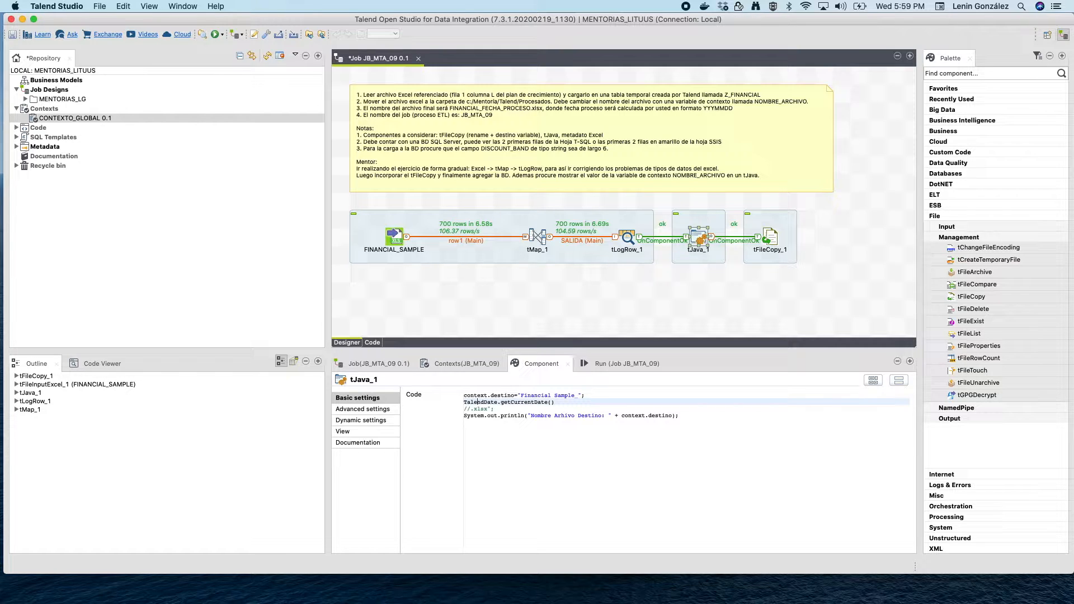
Comment out the TalendDate.getCurrentDate() line and add TalendDate.formatDate(pattern, date) above it
text(//)
key(Return)
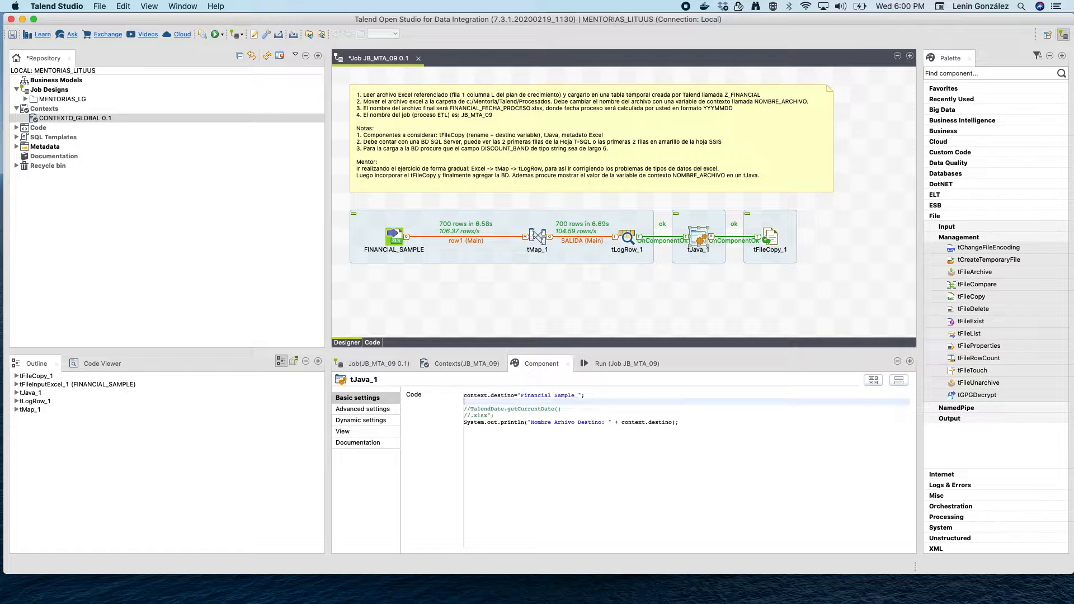
text(TalendDate.)
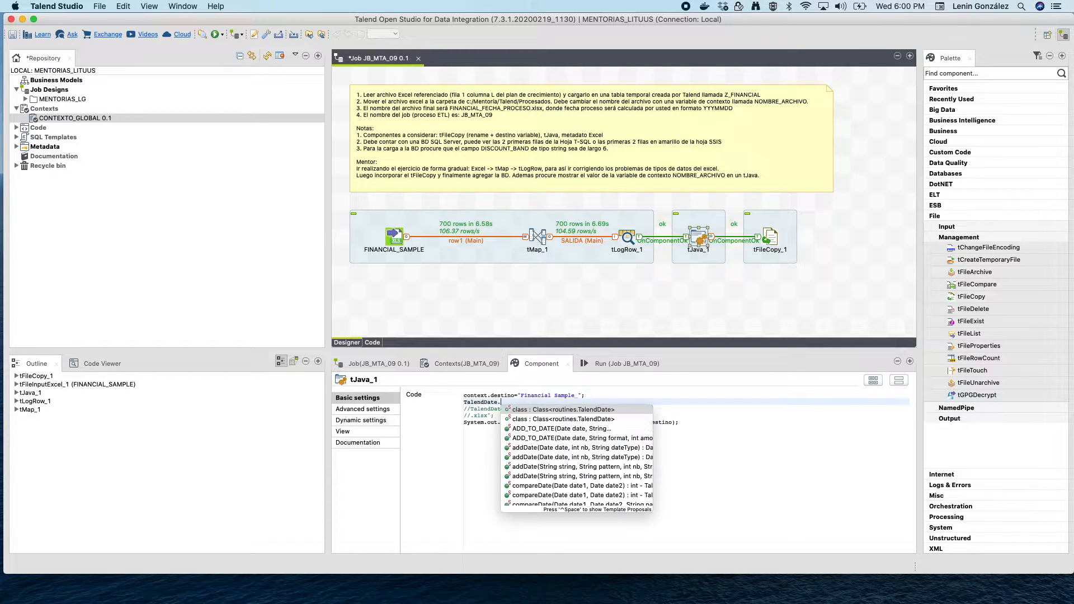
text(formatDate(pattern, date))
key(Return)
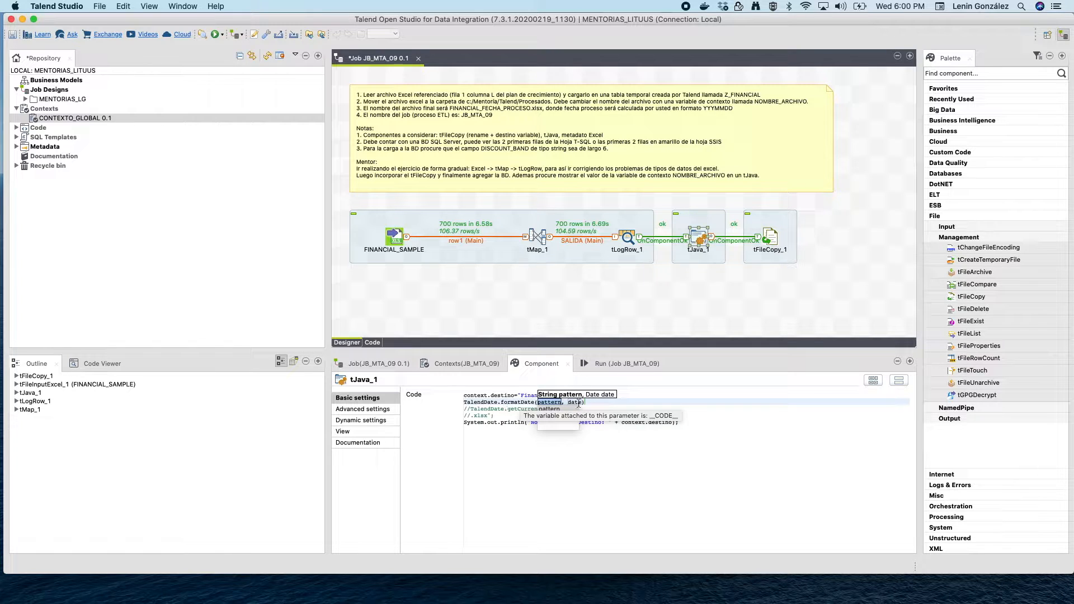
Replace the date argument of formatDate with TalendDate.getCurrentDate(), copied from the commented line
click(474, 409)
drag(471, 409, 563, 409)
key(super+c)
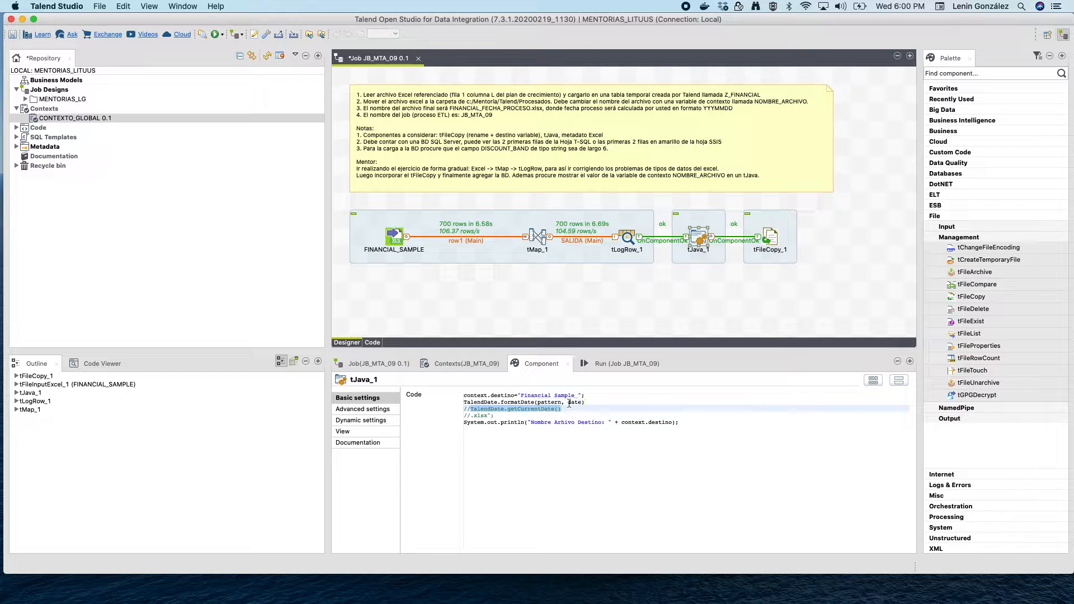
double_click(575, 401)
key(super+v)
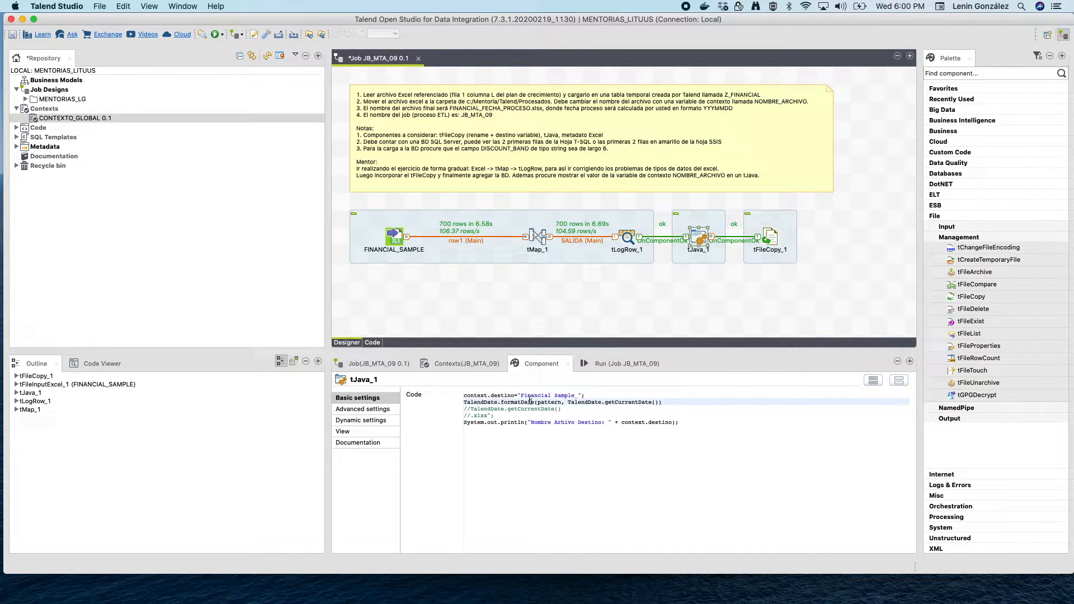
Look up the formatDate method among the TalendDate routines and open its declaration in TalendDate.java to examine the pattern format
key(Return)
text(TalendDate.)
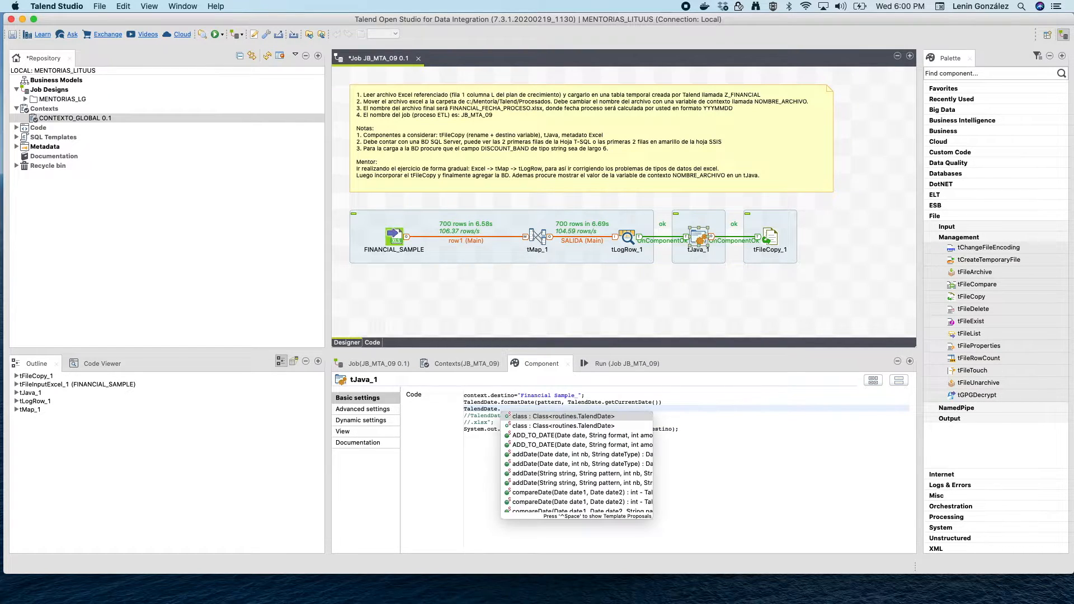
scroll(539, 470, down, 8)
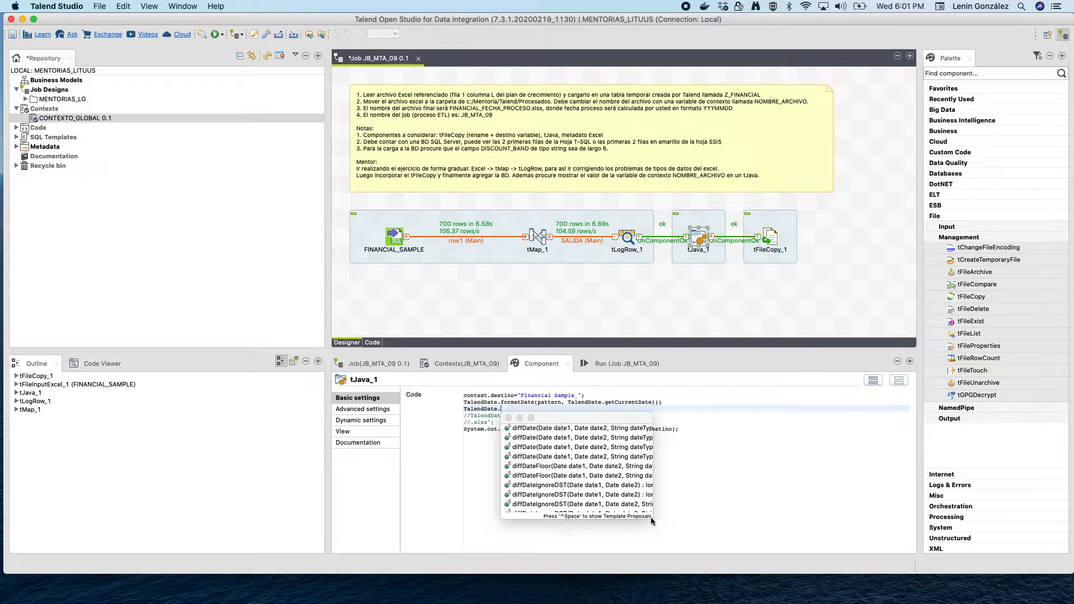
scroll(551, 450, down, 3)
scroll(551, 449, down, 1)
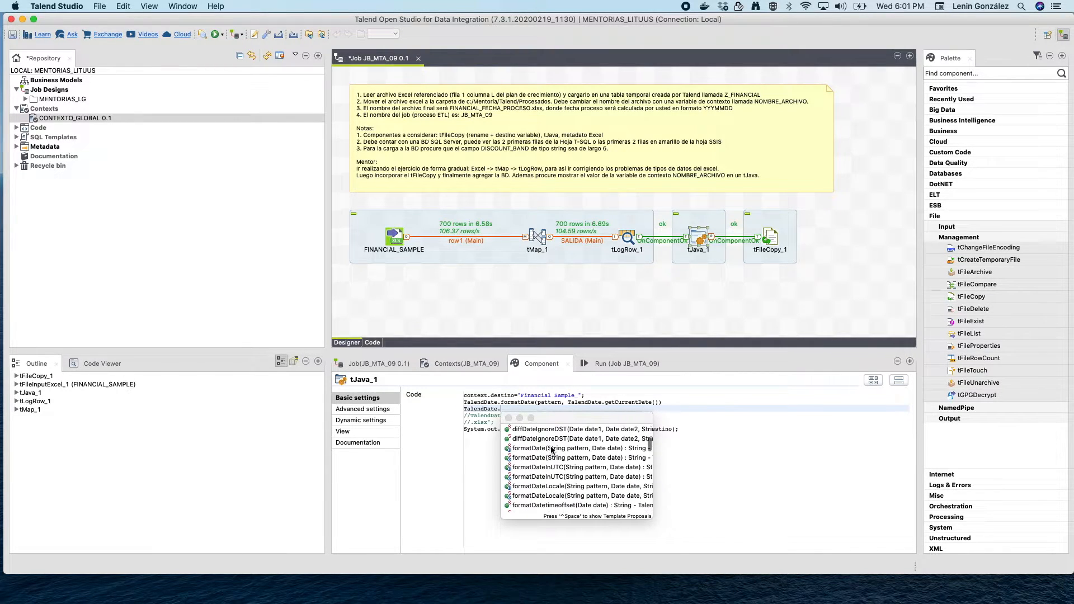
scroll(537, 451, up, 1)
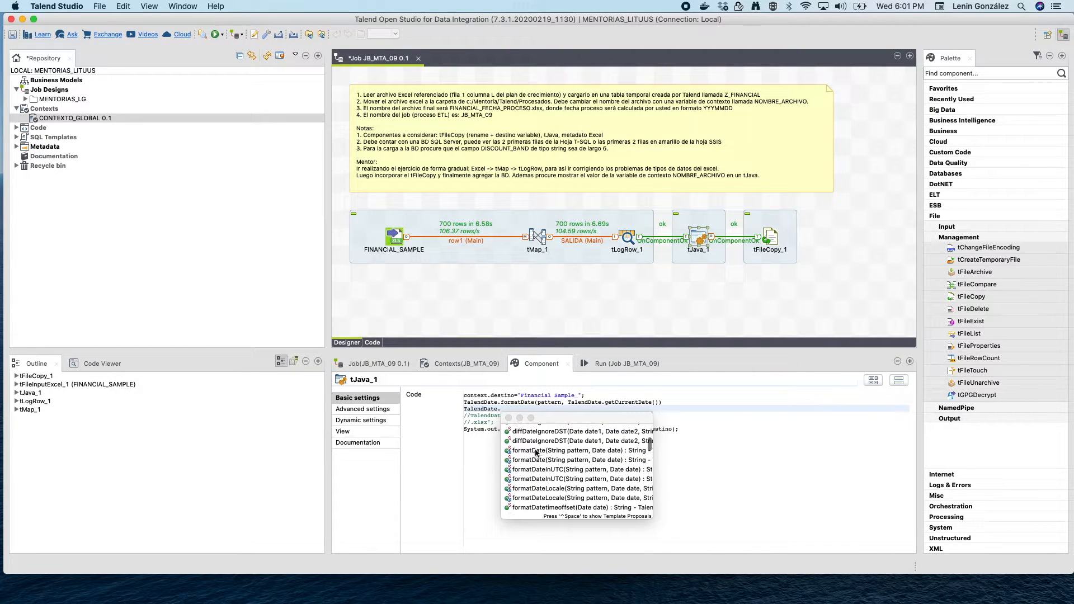
click(536, 451)
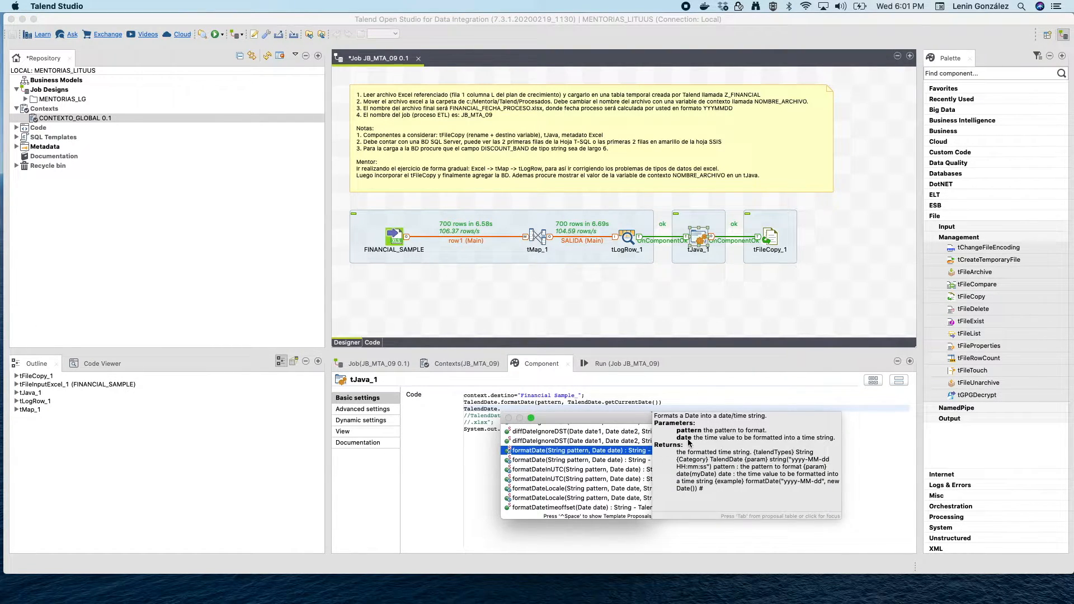
click(688, 443)
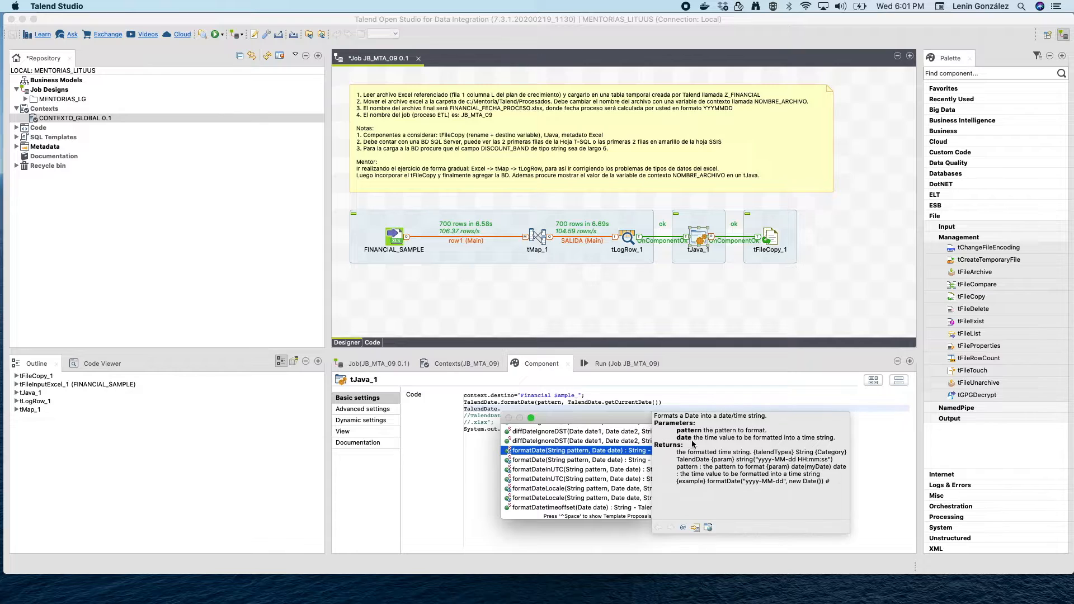
click(694, 528)
click(696, 528)
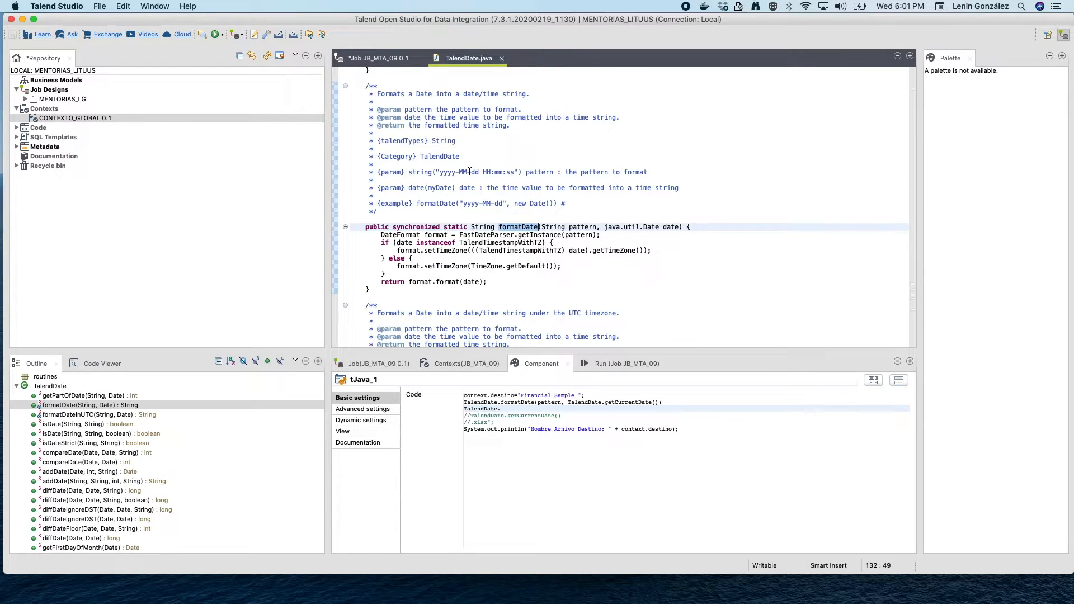
Replace the pattern argument of formatDate in tJava_1 with "yyyy-MM-dd", following the format documented in TalendDate.java
drag(479, 172, 440, 171)
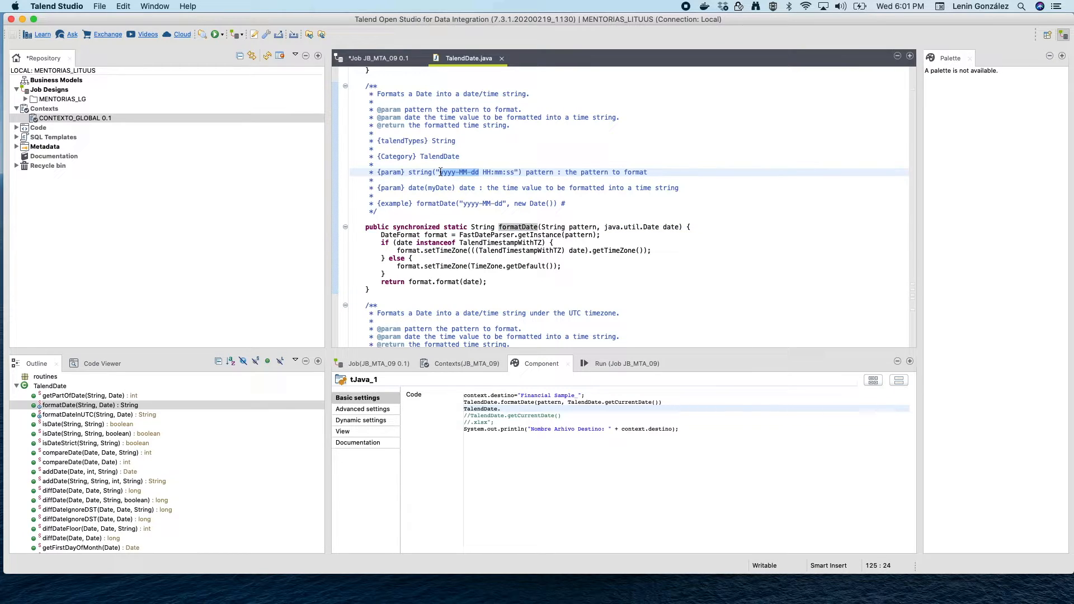
click(385, 59)
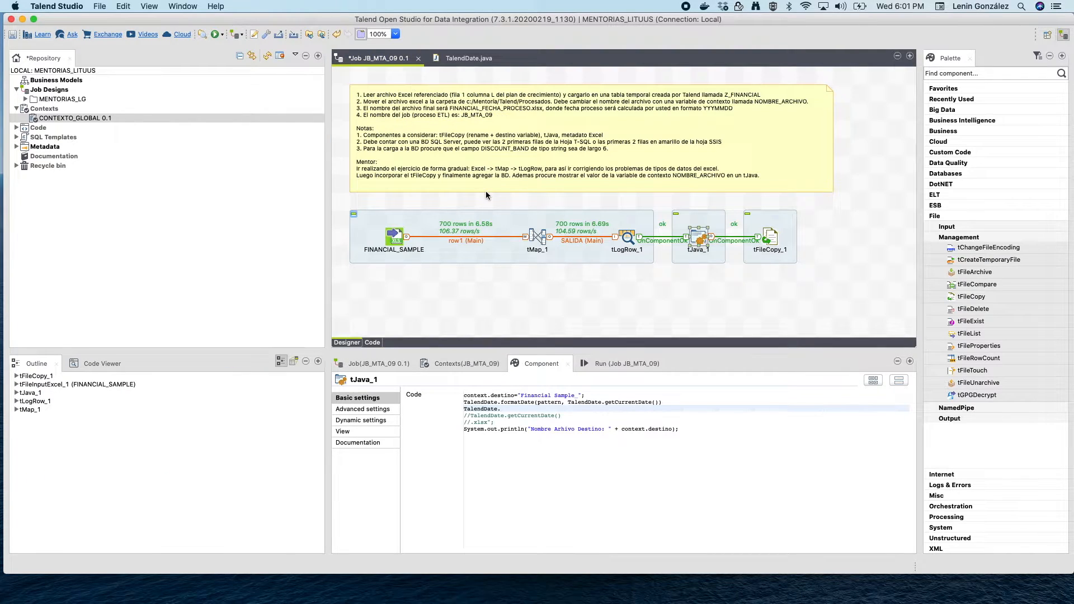
double_click(551, 402)
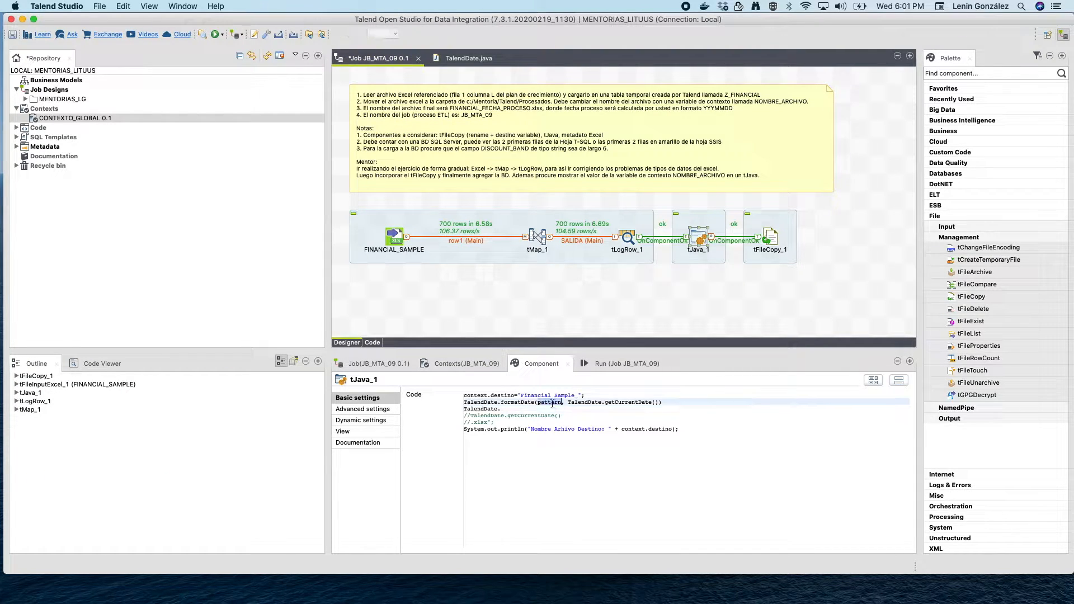
text("yyyy-MM-dd")
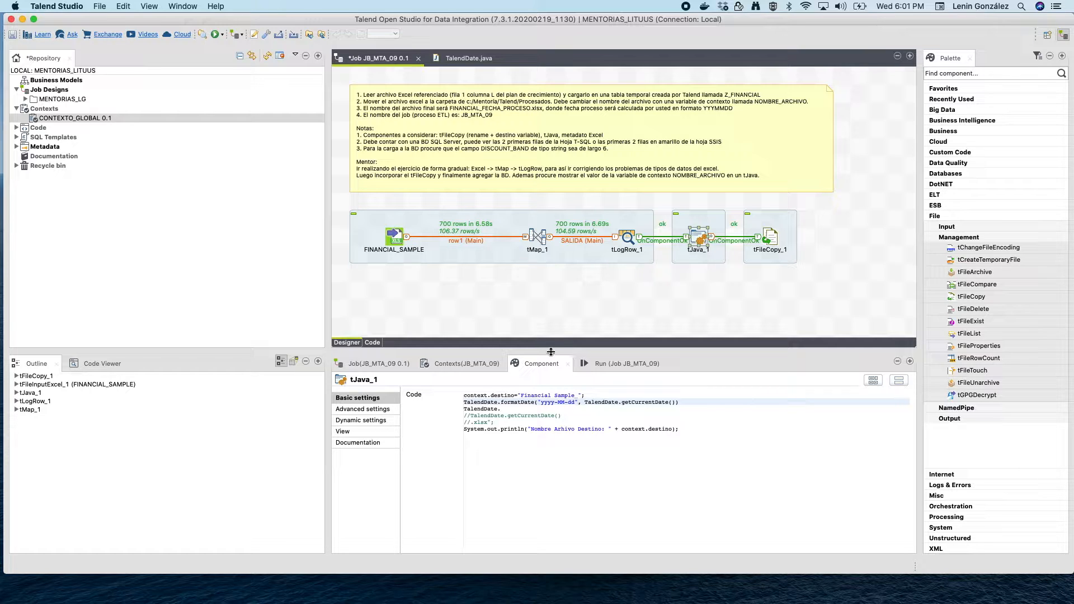
Deactivate the FINANCIAL_SAMPLE, tMap_1, tLogRow_1 and tFileCopy_1 components in the job design
click(504, 298)
drag(345, 202, 817, 297)
click(633, 244)
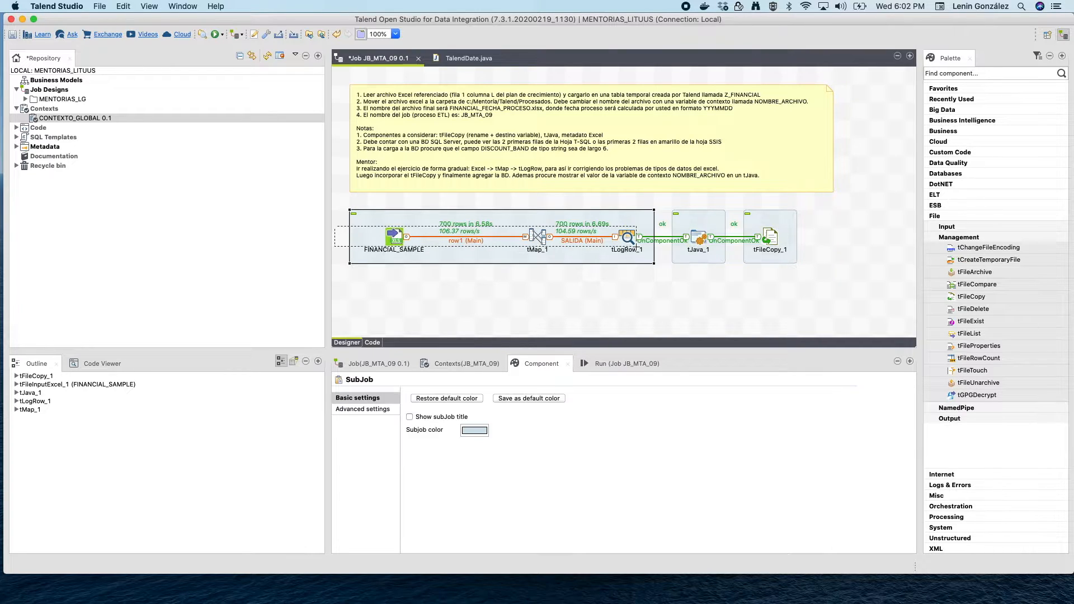
right_click(628, 236)
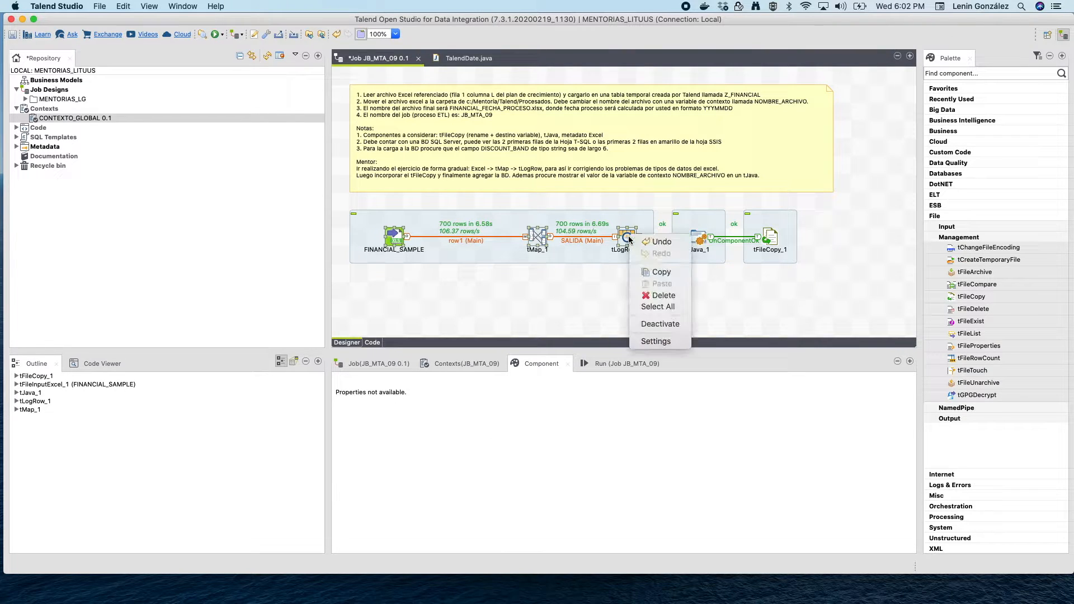
click(660, 324)
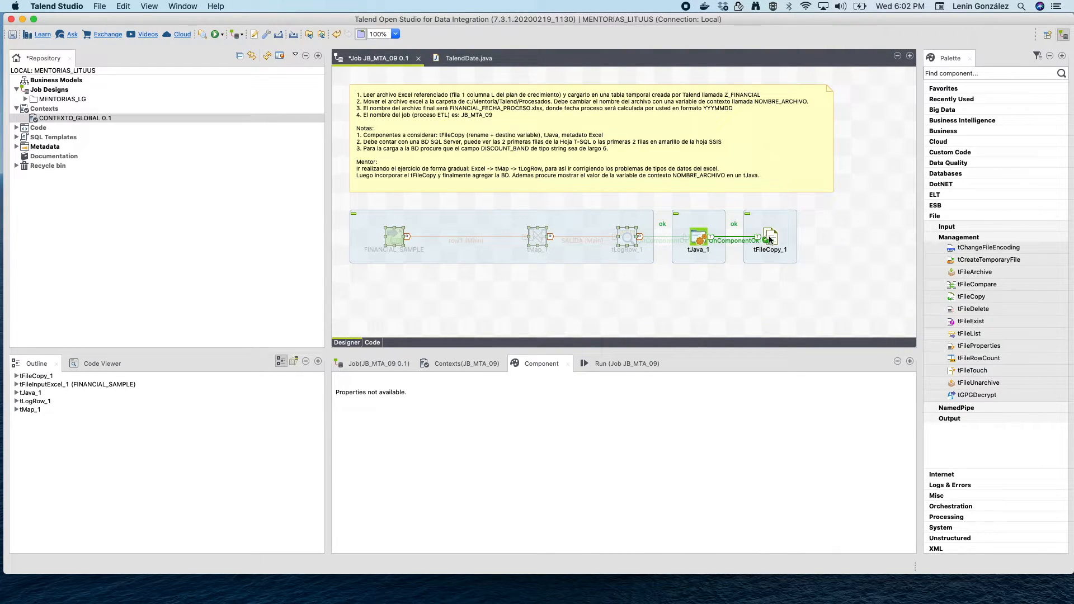
click(771, 234)
right_click(771, 234)
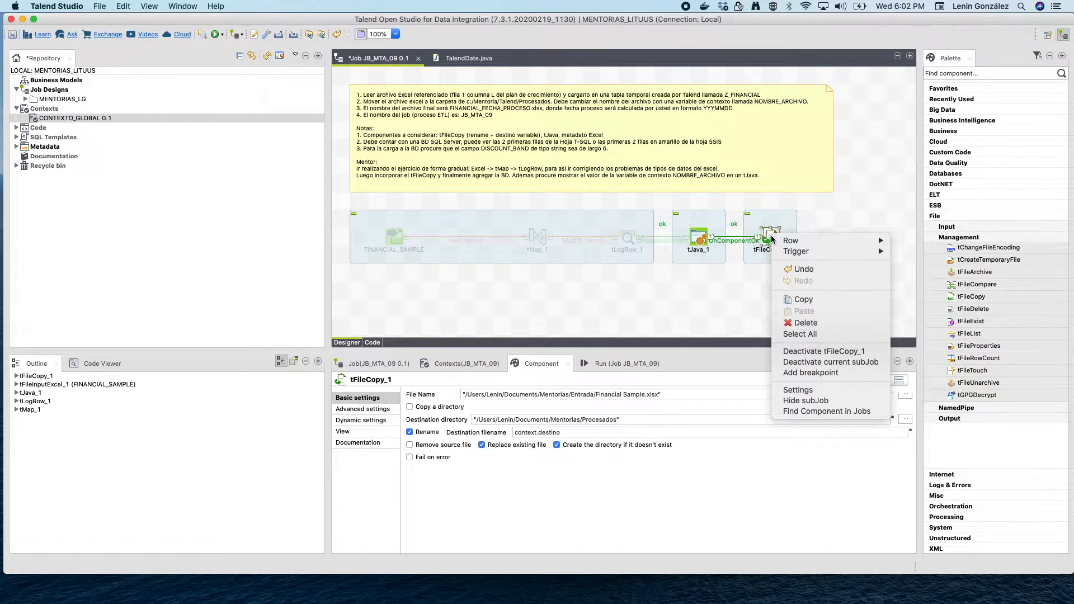
click(812, 352)
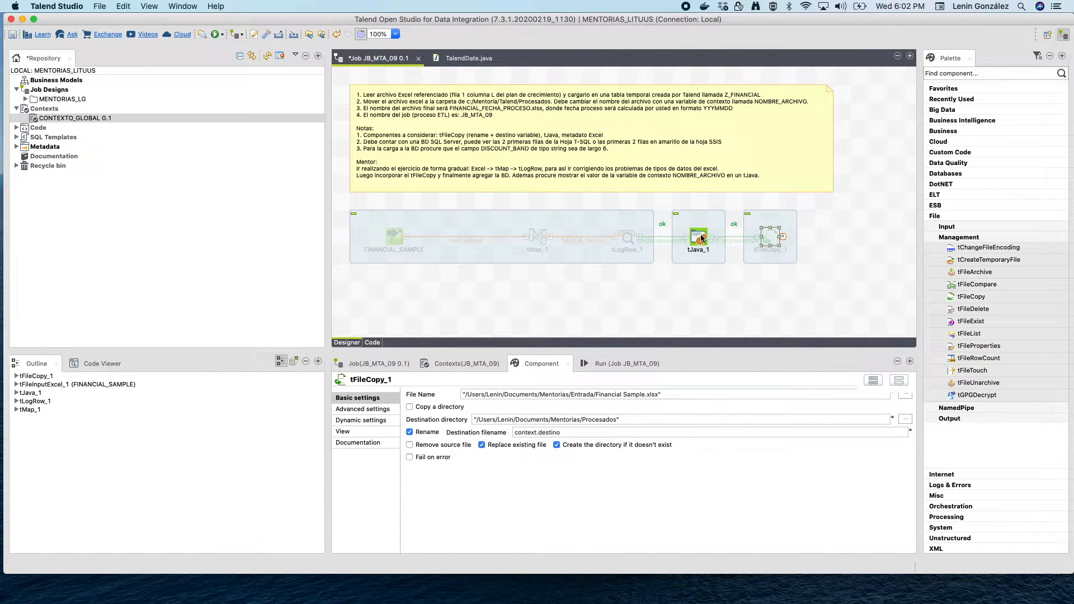
Delete the leftover incomplete TalendDate. line from the tJava_1 code
click(702, 239)
click(603, 408)
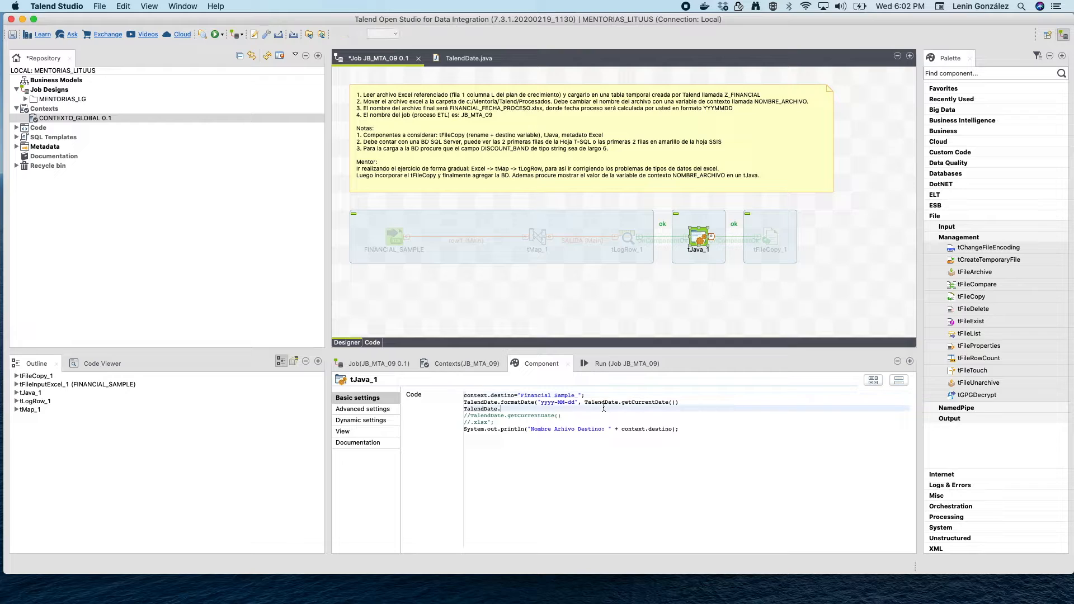
key(shift+Home)
key(BackSpace)
Insert System.out.println( in front of the TalendDate.formatDate call in the tJava_1 code
key(Up)
text(System.out)
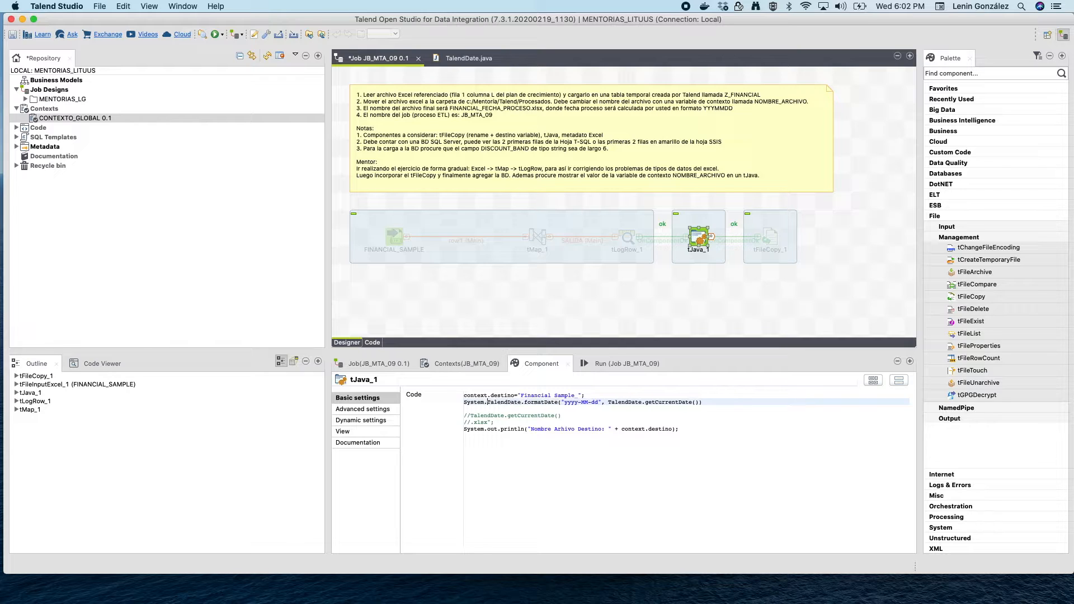
text(.print)
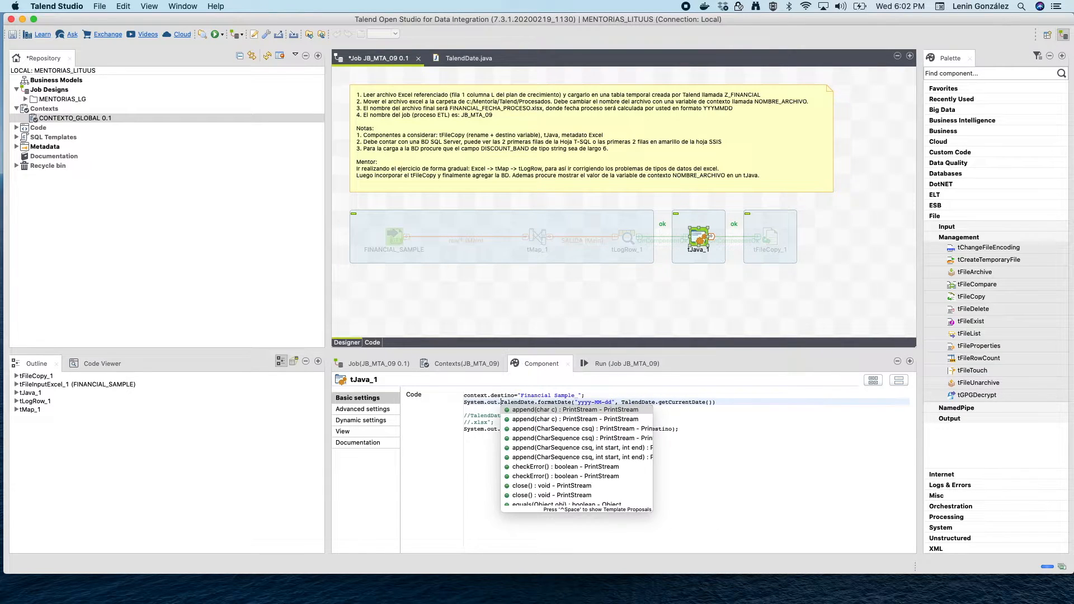
key(Return)
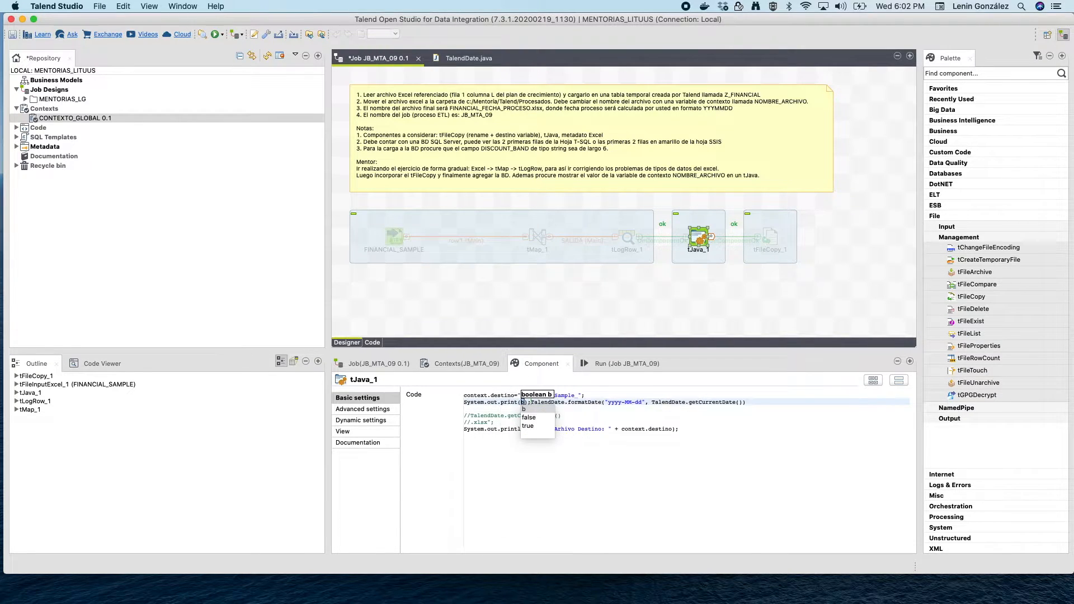
key(Delete)
key(Delete)
key(Delete)
text(ln()
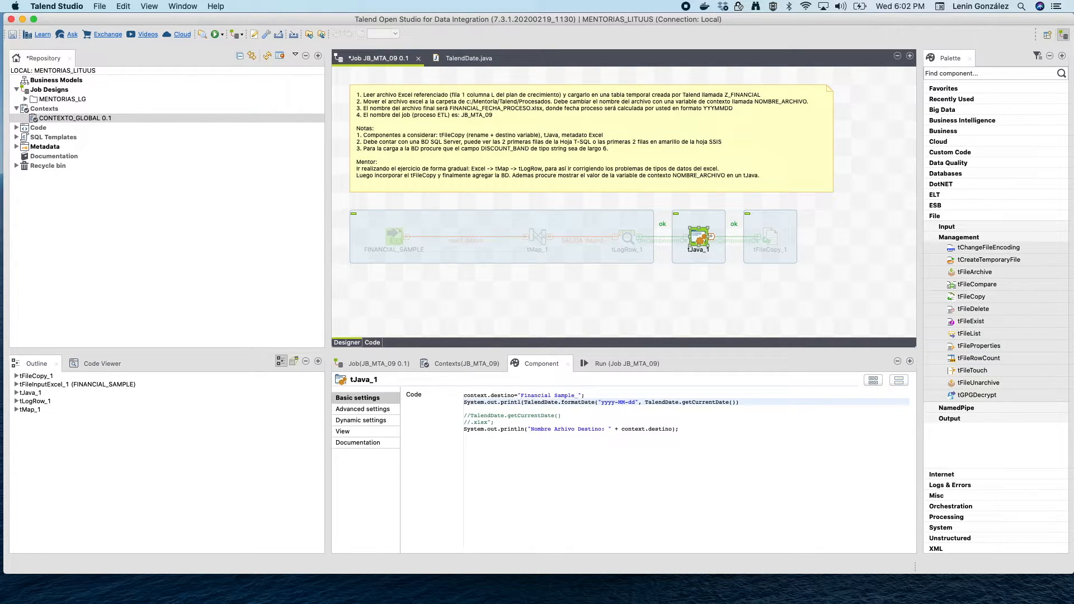
Prefix the printed date with the label "Fecha: " + and close the println statement with );
text("Fecha:)
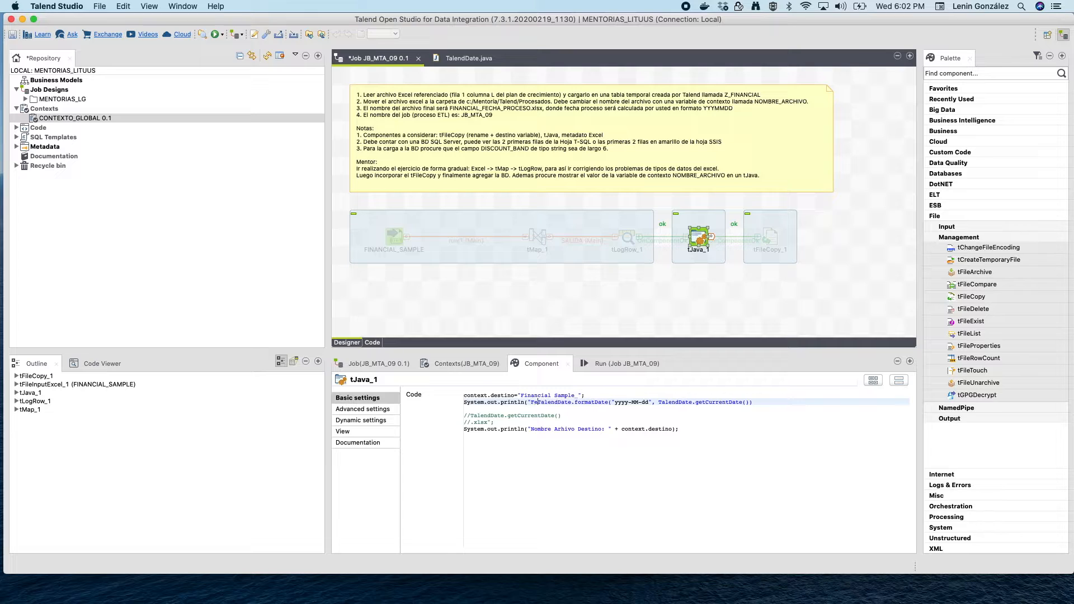
text( " +)
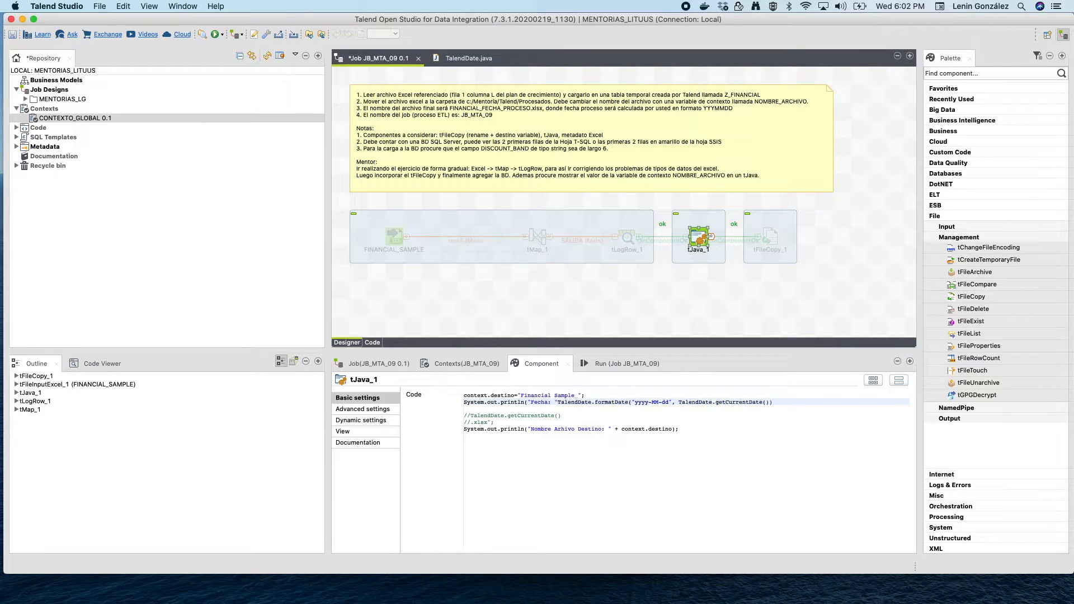
click(679, 429)
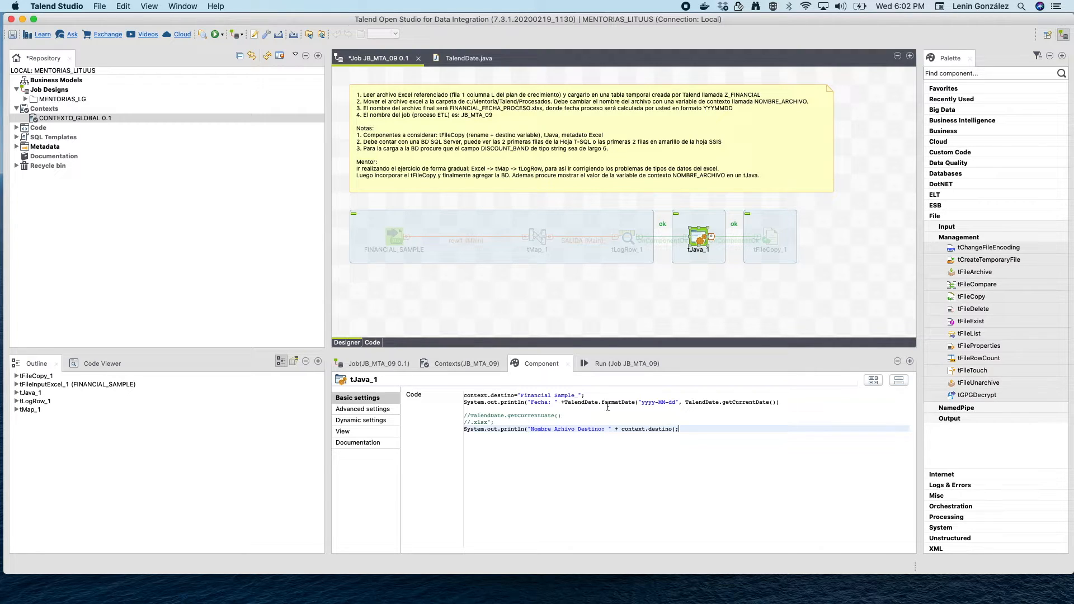
click(789, 402)
text();)
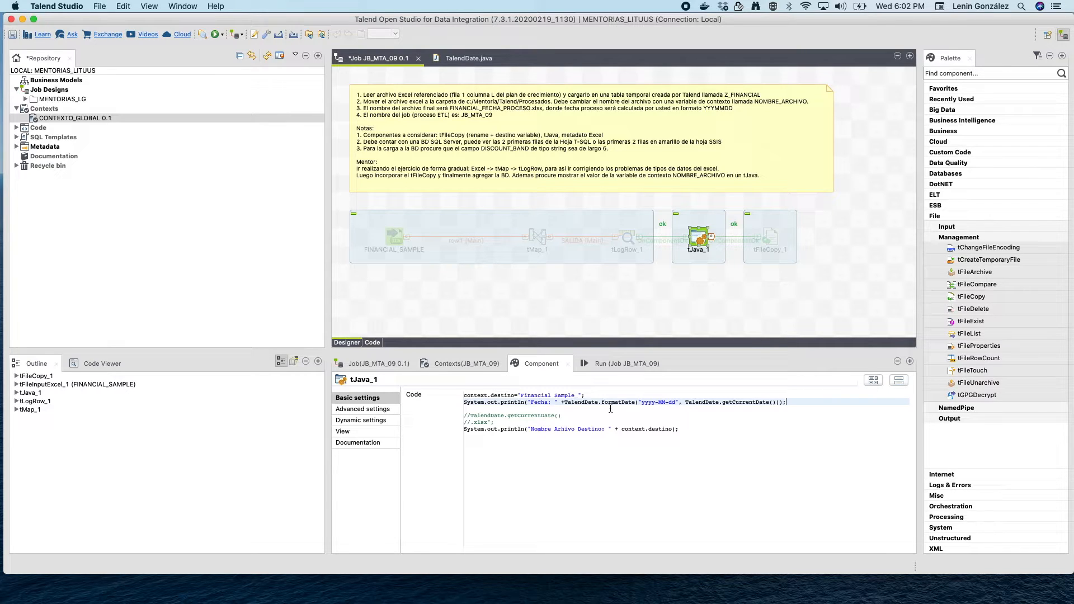
Run job JB_MTA_09 and check the formatted date in the execution output
click(609, 364)
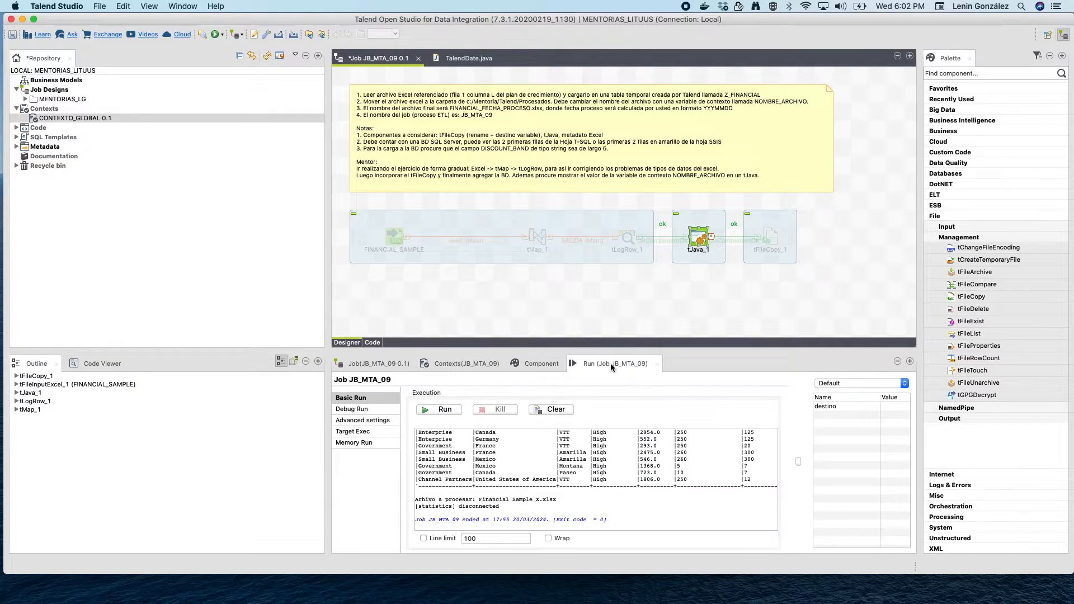
click(445, 410)
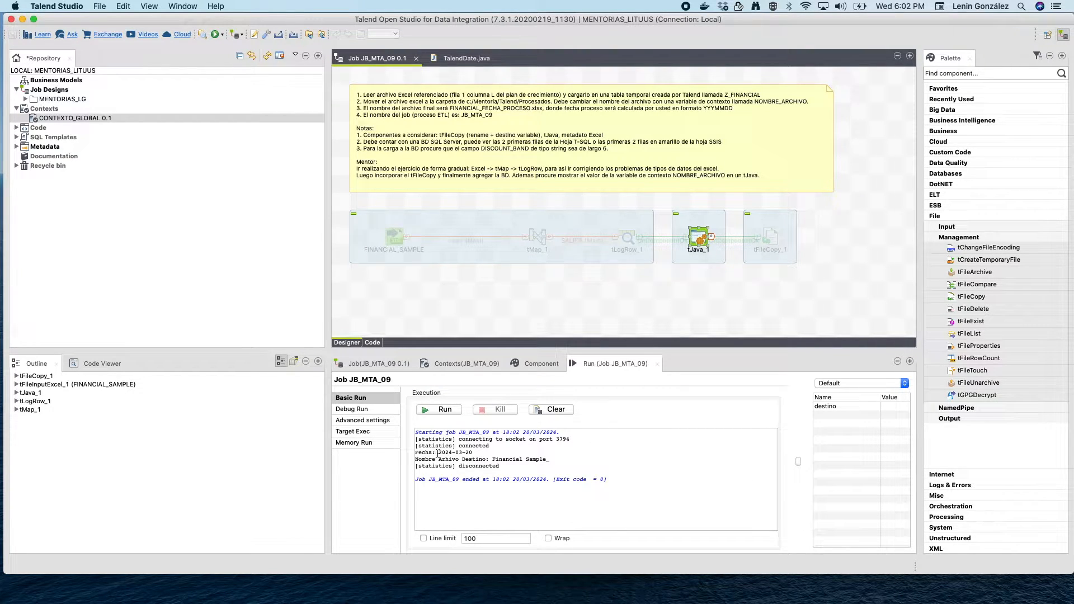
drag(438, 453, 473, 454)
Append the +TalendDate.formatDate expression to "Financial Sample_" in the context.destino assignment and remove the separate Fecha println line
click(531, 363)
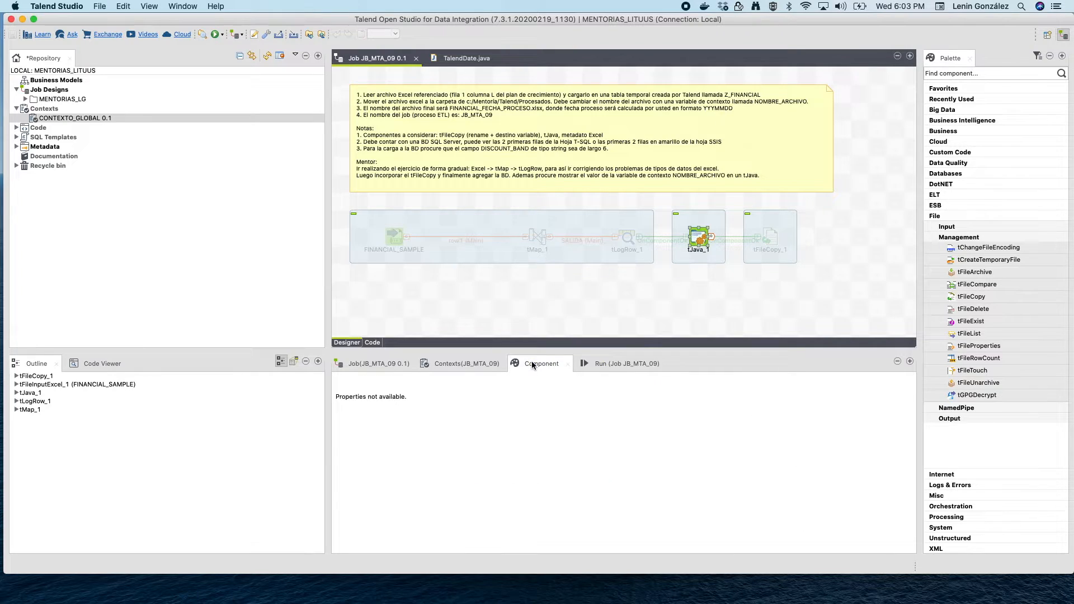
click(699, 239)
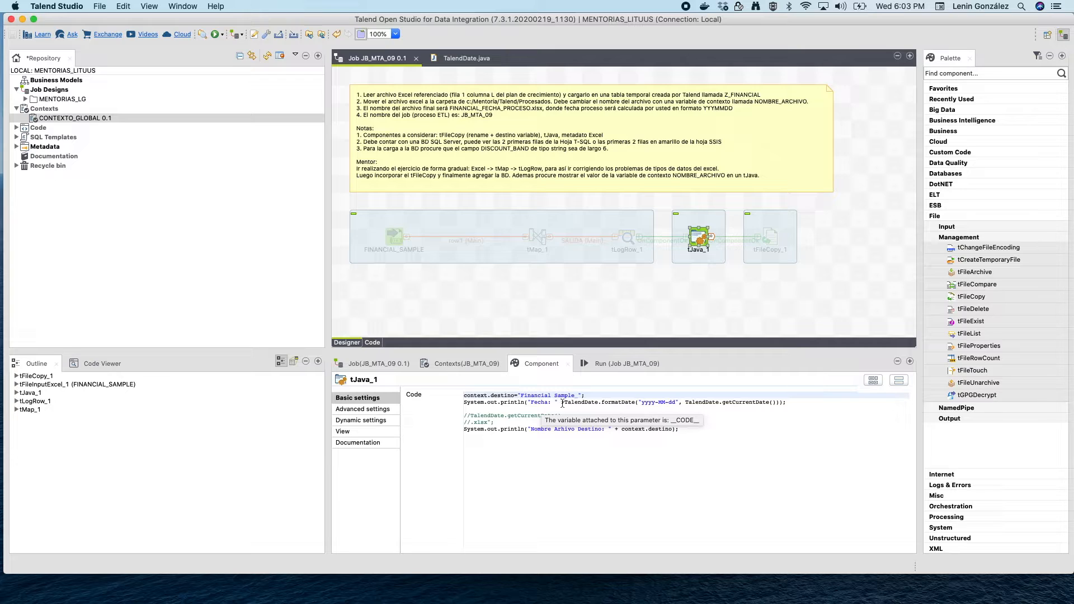
drag(561, 403, 788, 403)
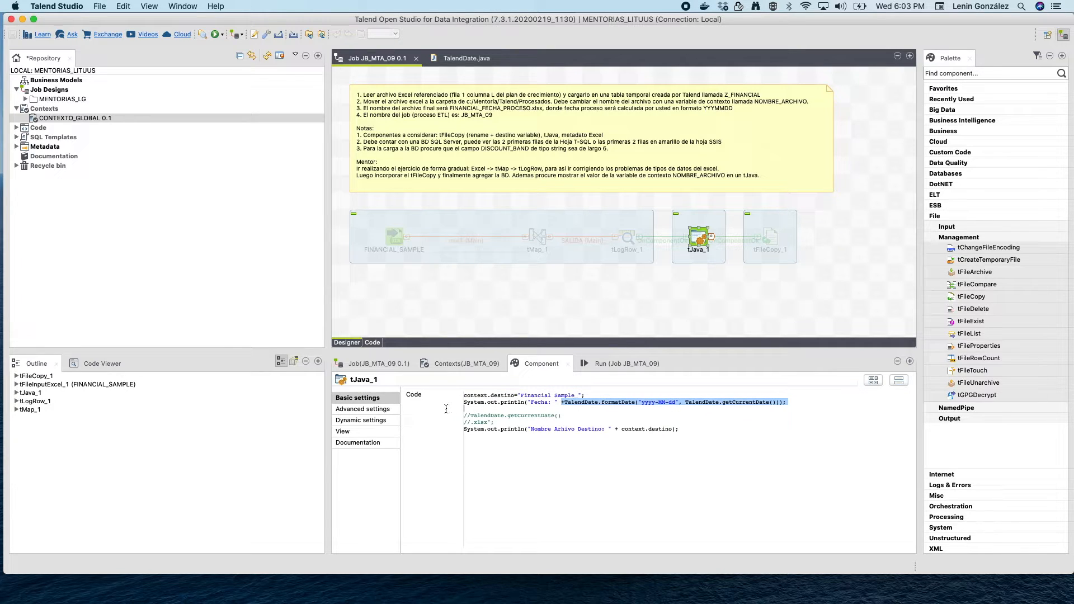
key(shift+Home)
key(BackSpace)
key(BackSpace)
key(BackSpace)
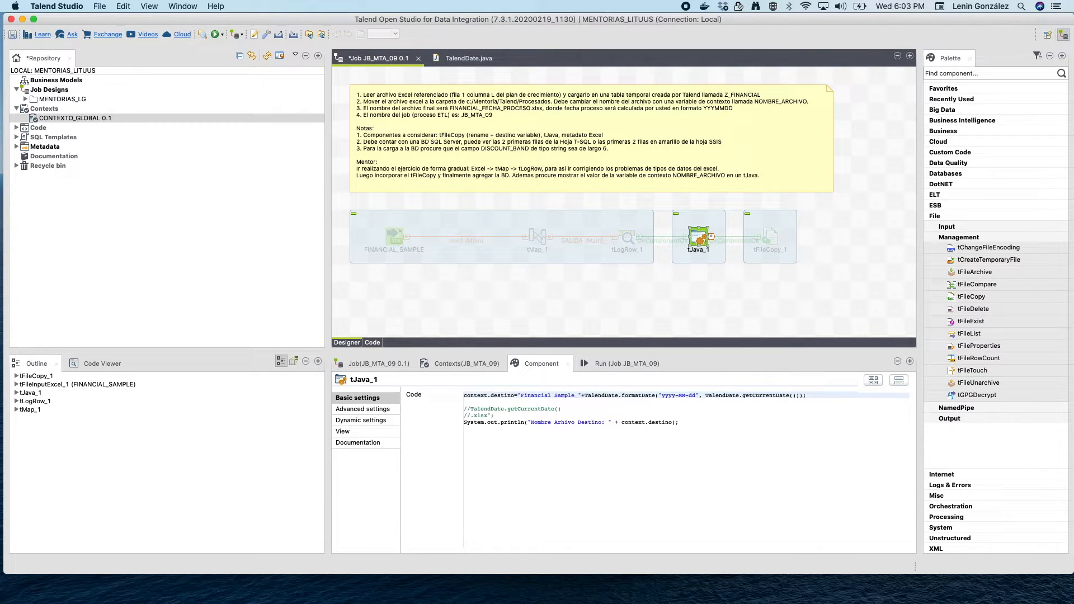
Run job JB_MTA_09 with the date appended to context.destino and dismiss the resulting dialog
click(631, 364)
double_click(455, 453)
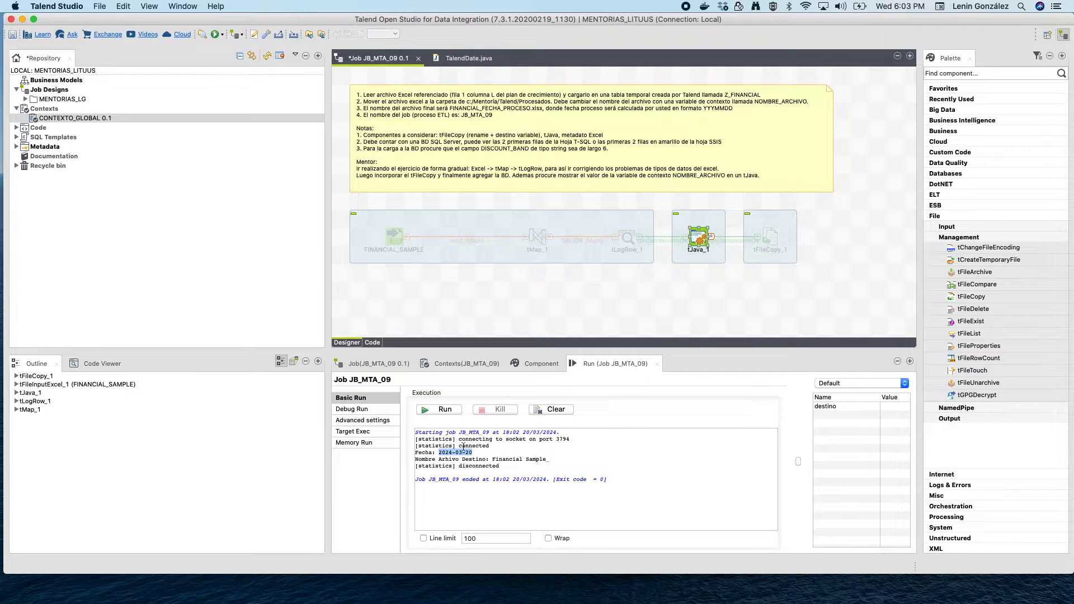
click(448, 410)
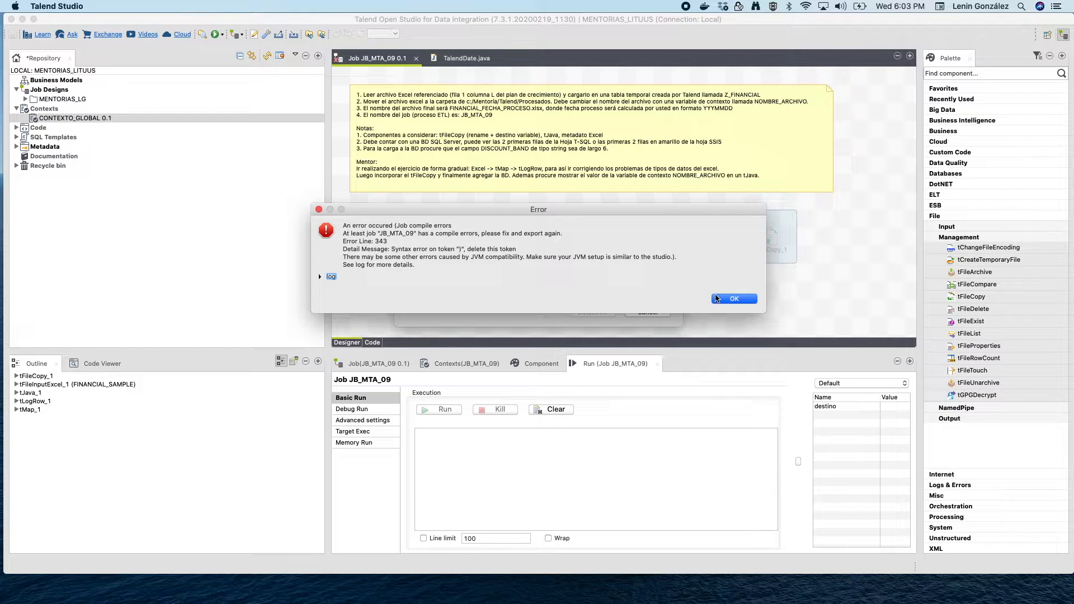
click(732, 299)
Remove the extra closing parenthesis from the context.destino assignment and rerun the job to check the printed destination name
click(698, 234)
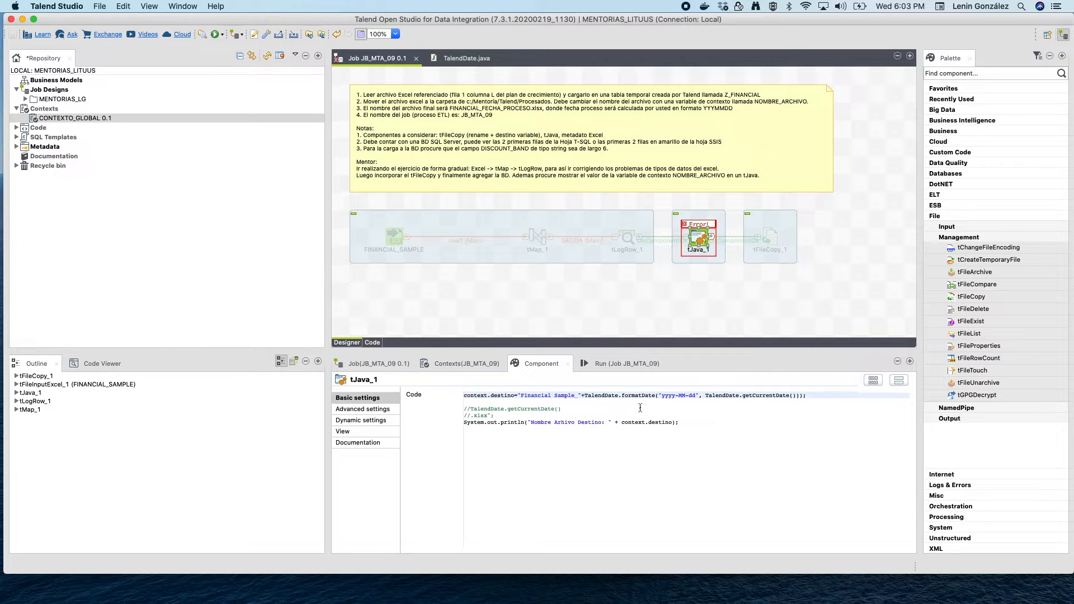
click(586, 395)
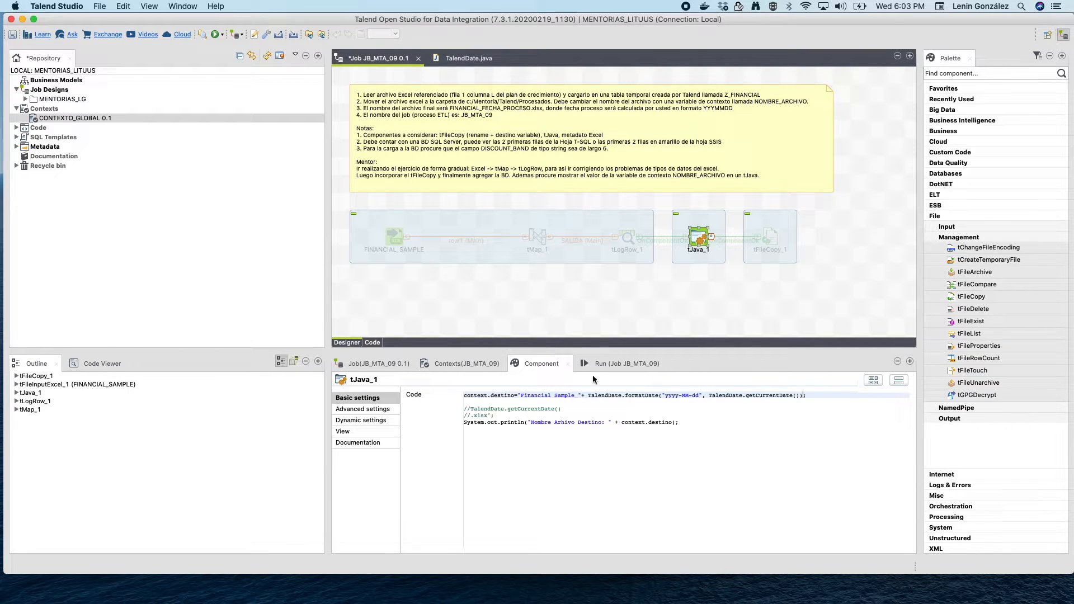
click(605, 361)
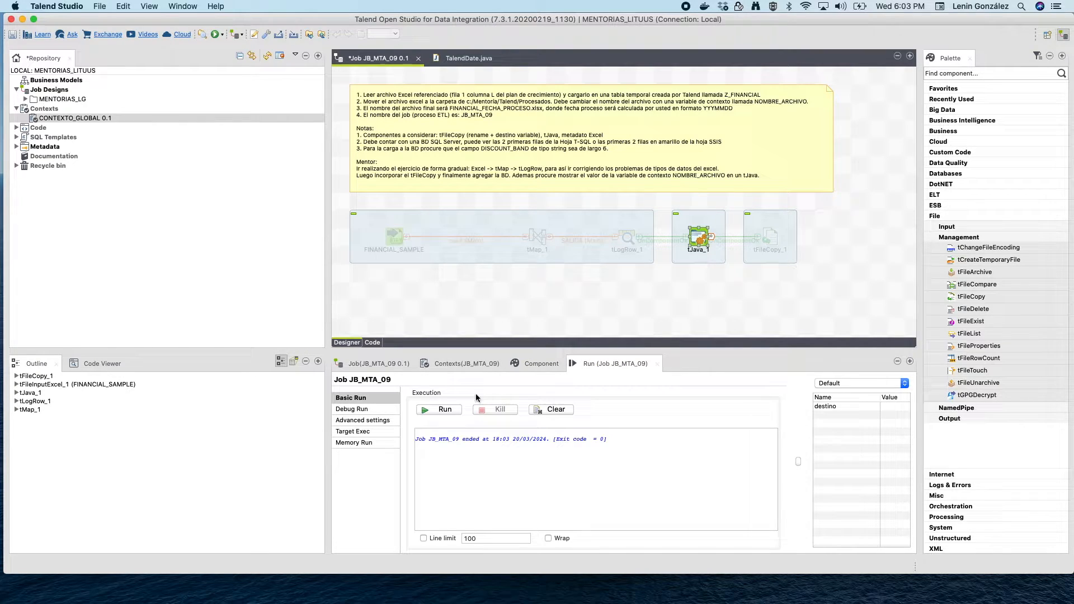
click(444, 409)
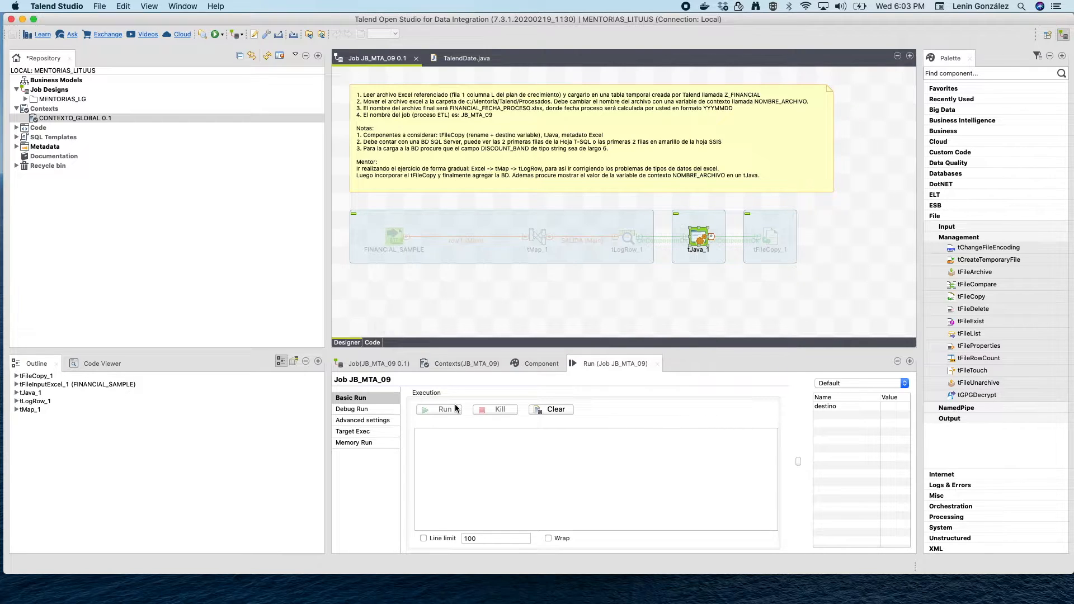
drag(492, 453, 585, 450)
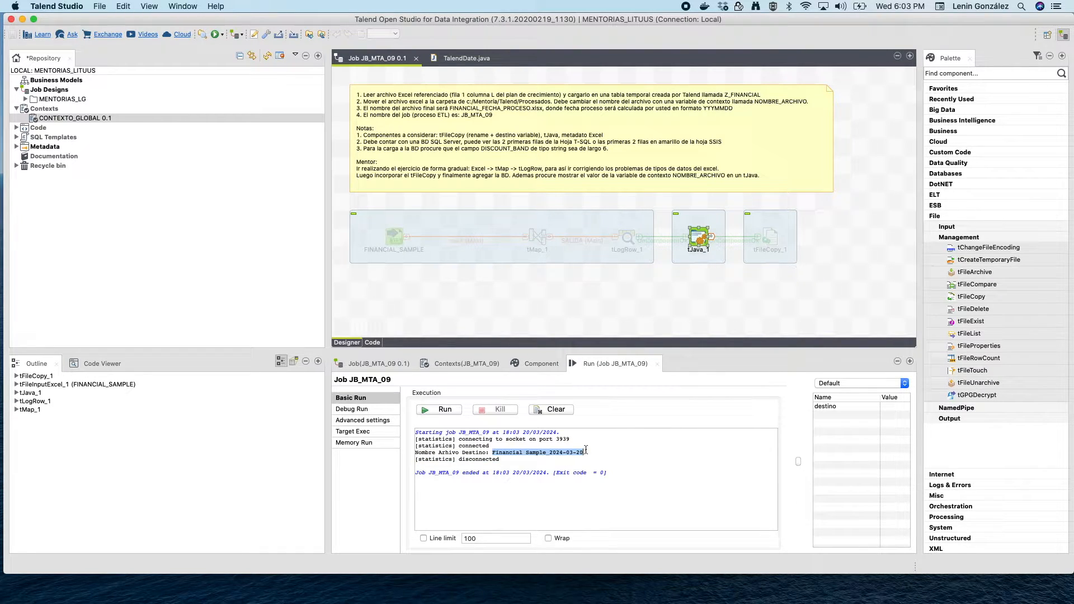
Reopen the tJava_1 code to examine the context.destino assignment against the run output
click(543, 359)
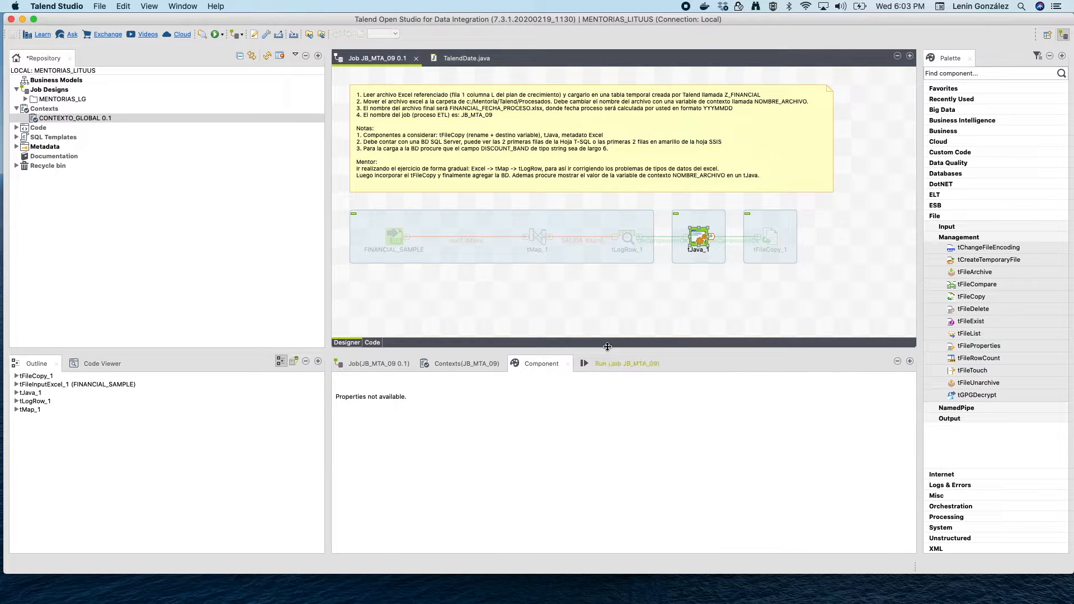
click(699, 237)
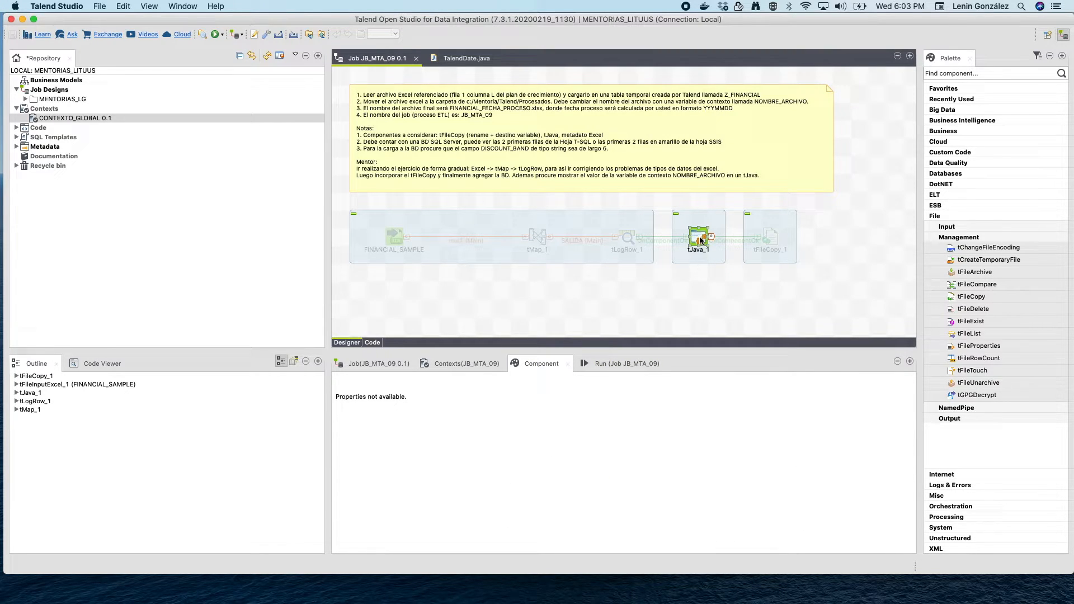
click(612, 361)
click(541, 363)
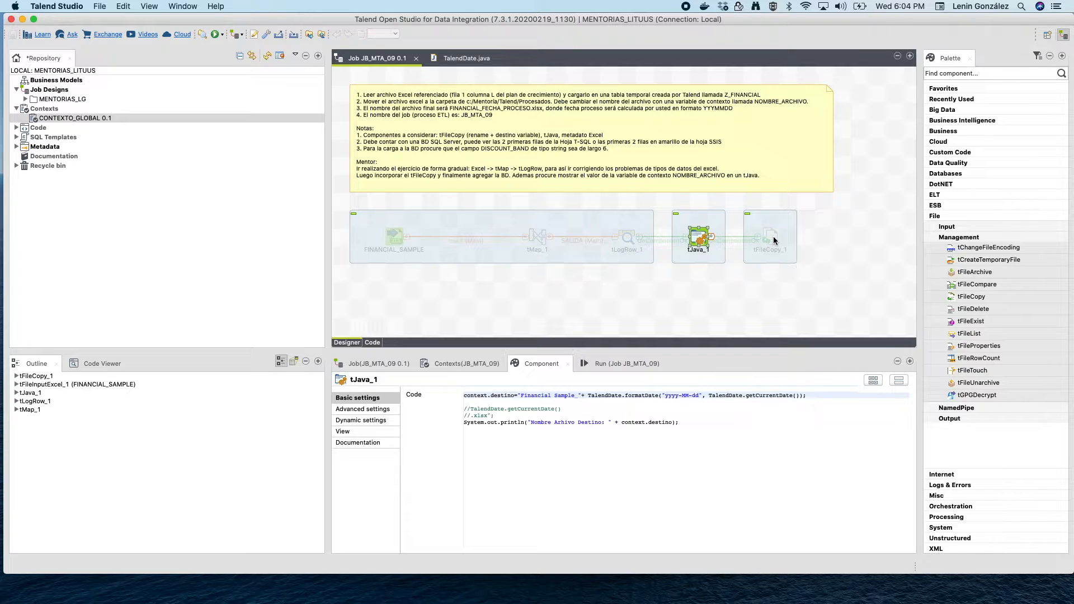
Select everything in the JB_MTA_09 design and reactivate the deactivated components
click(753, 277)
key(super+a)
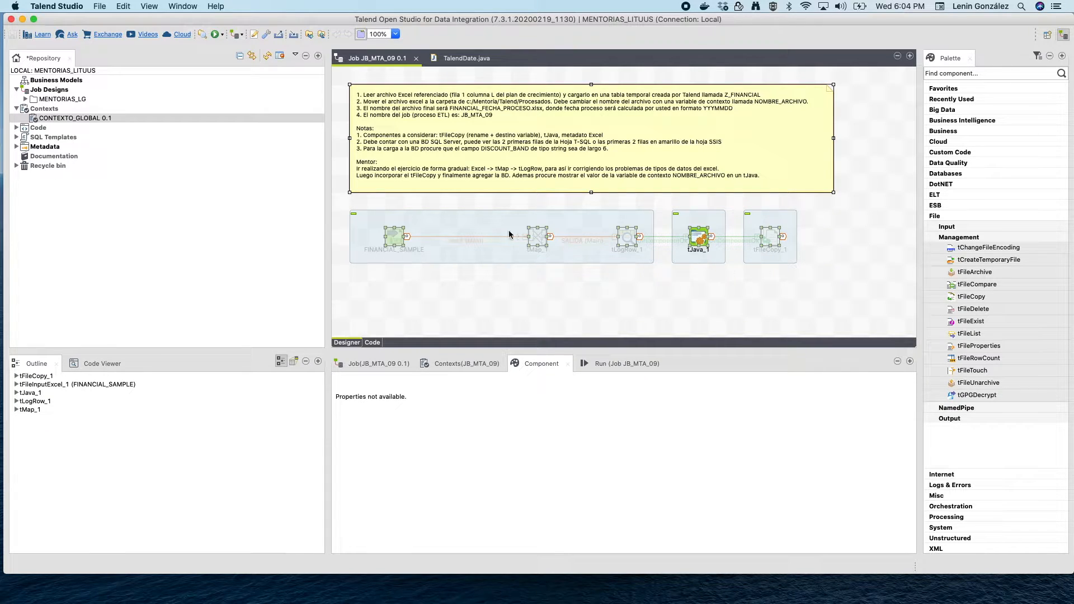
right_click(533, 233)
click(560, 318)
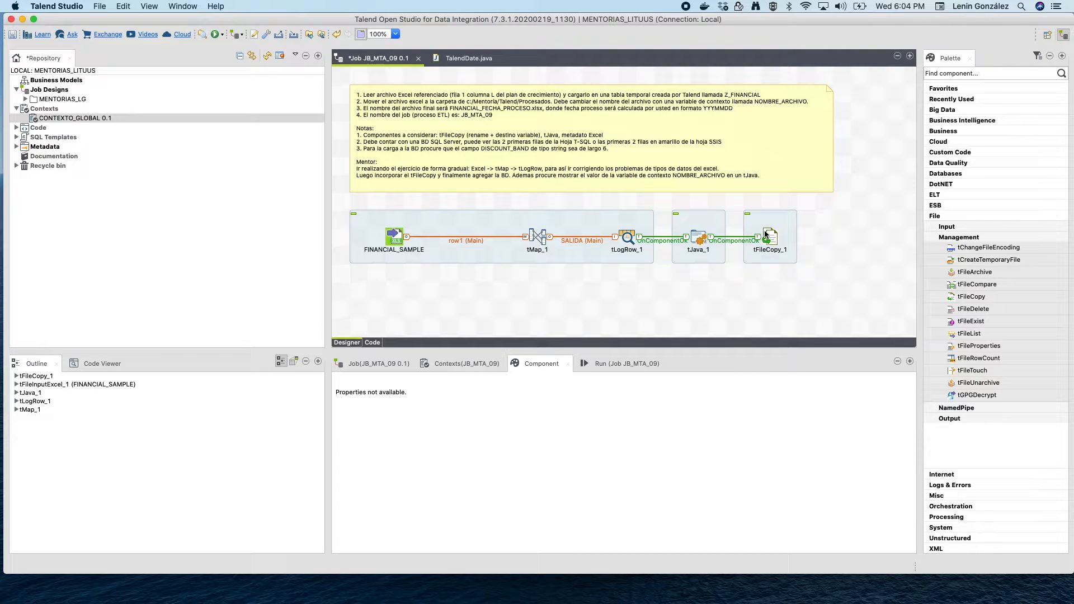
Move tFileCopy_1 and tJava_1 slightly to the right to widen the gap after tLogRow_1
drag(767, 242, 784, 241)
click(706, 235)
drag(706, 235, 724, 235)
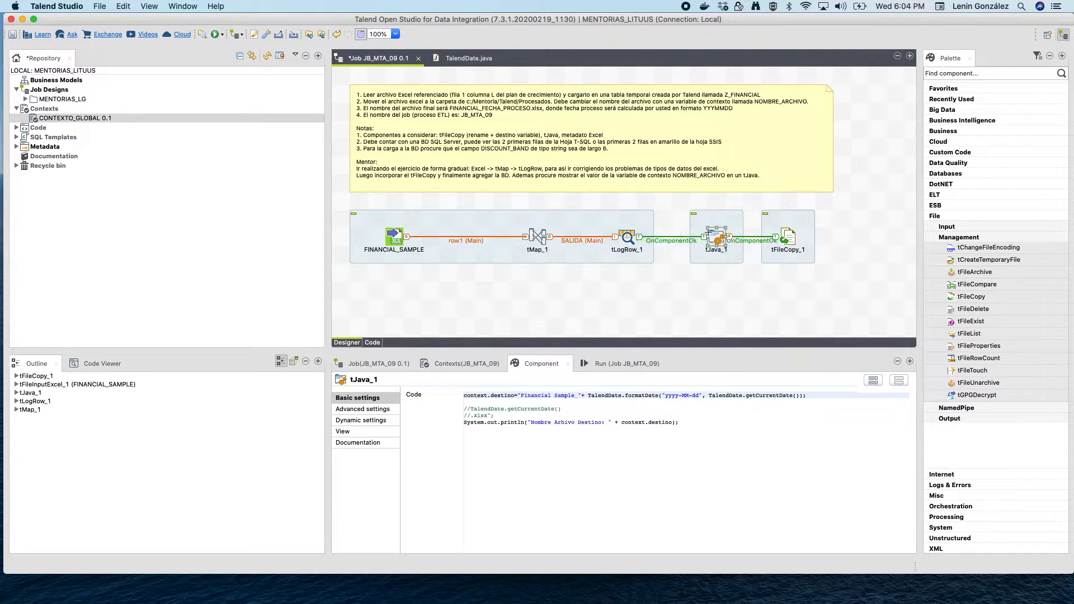
Append +".xlsx" to context.destino in the destination filename of tFileCopy_1
click(790, 242)
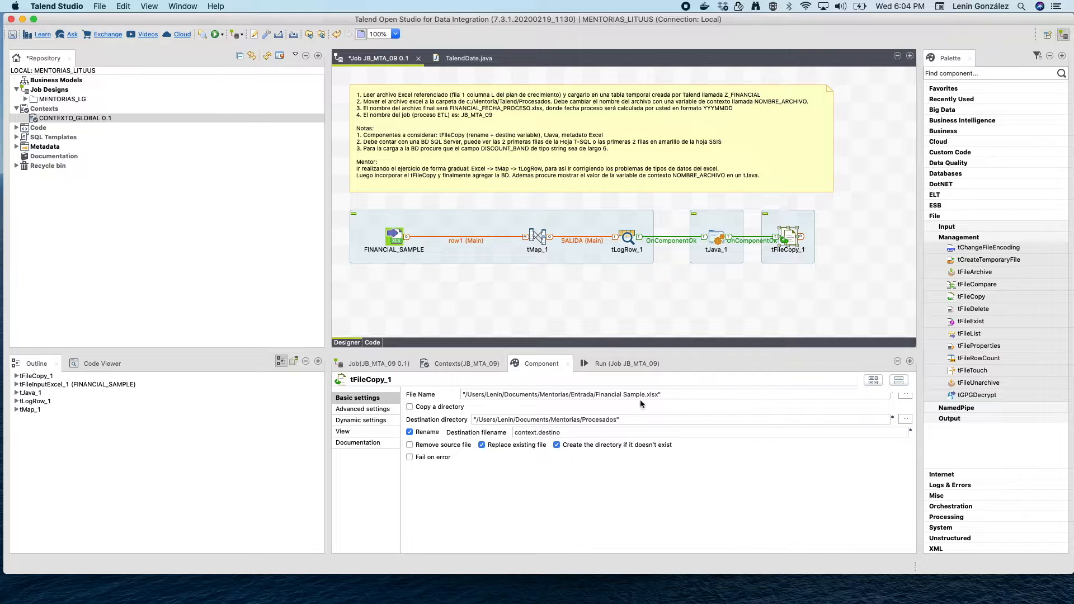
click(627, 432)
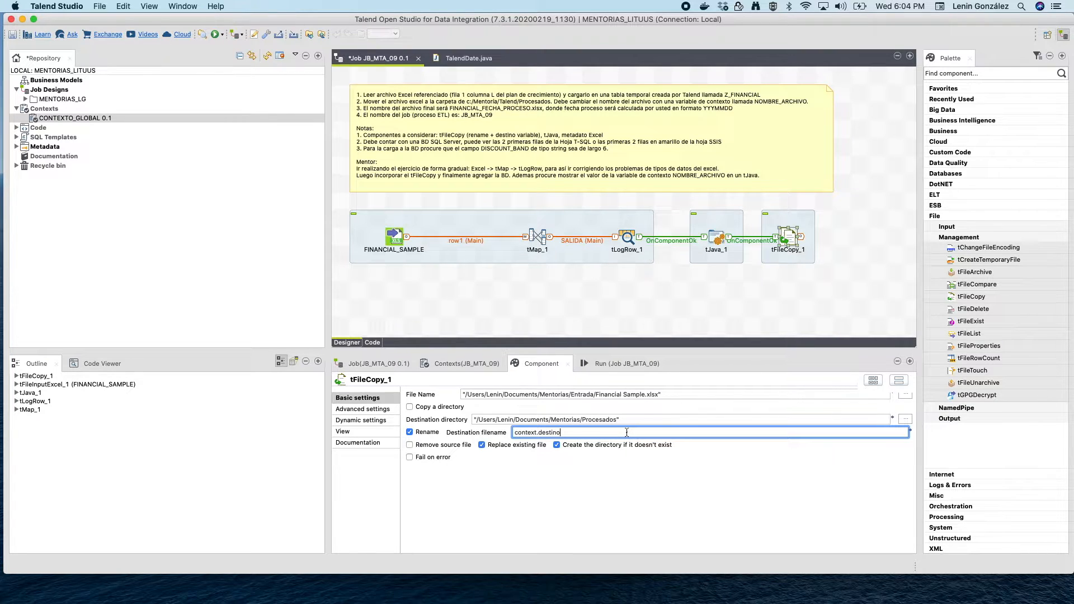
text(+"xl)
Run job JB_MTA_09, switch to Finder to compare the copied file in Procesados with the source in Entrada, and return to Talend
click(603, 365)
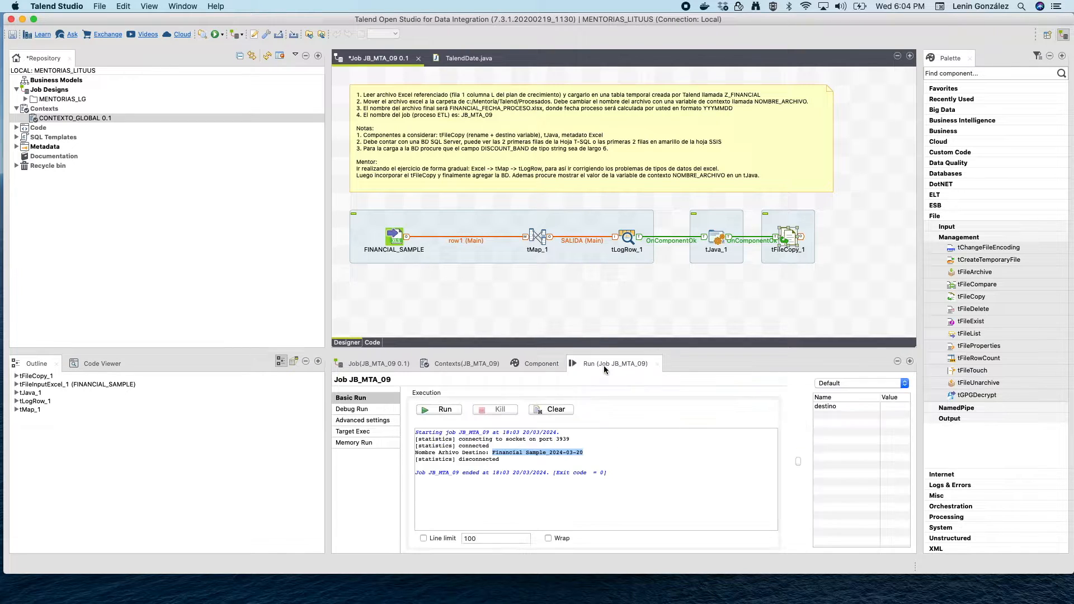
click(445, 409)
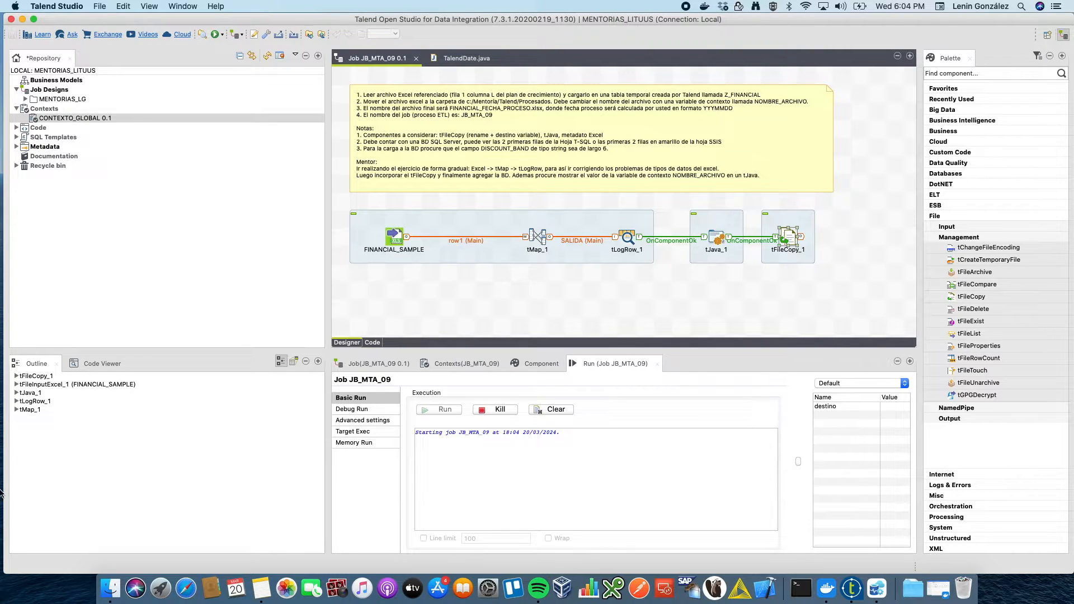
click(110, 589)
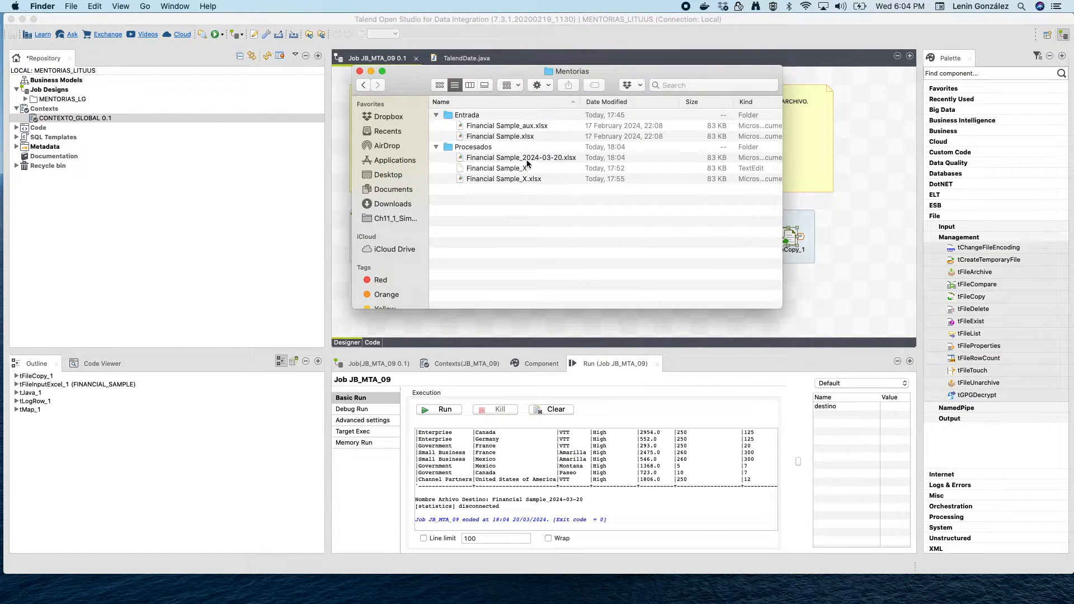
click(523, 158)
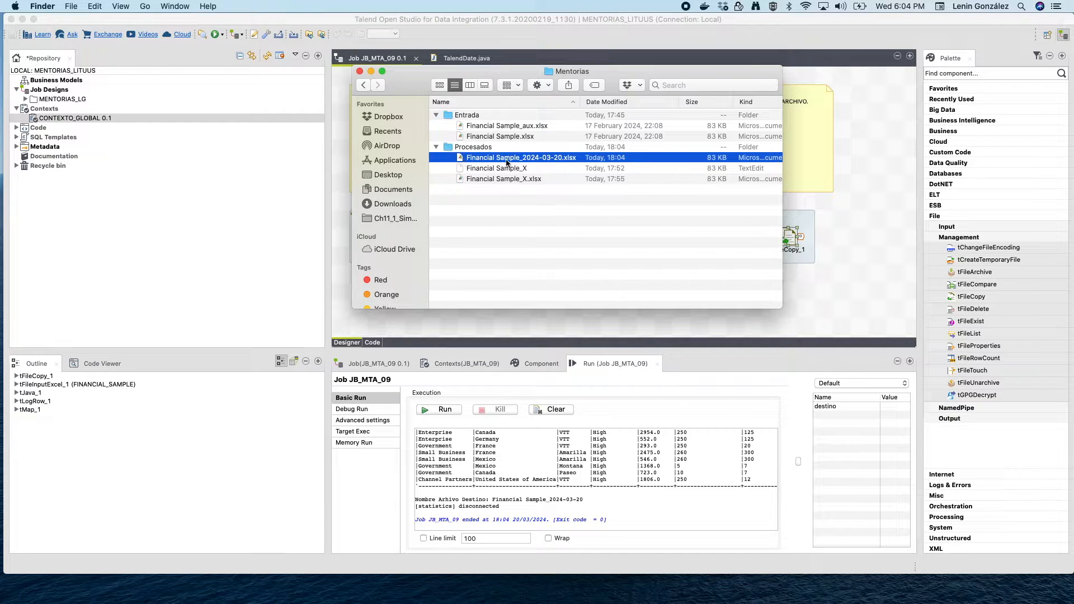
click(513, 137)
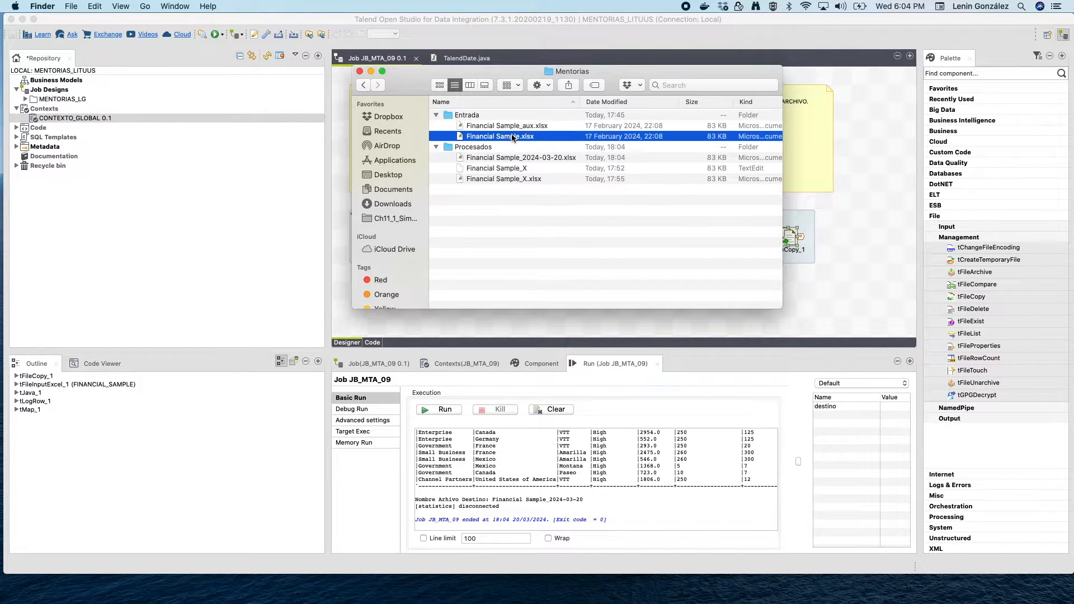
click(534, 160)
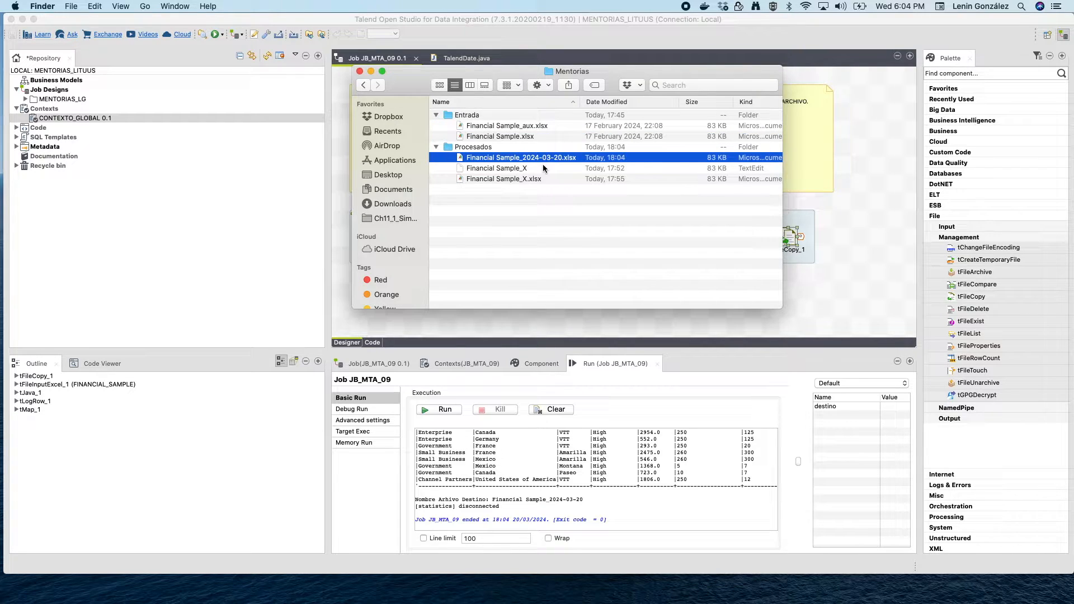
click(565, 330)
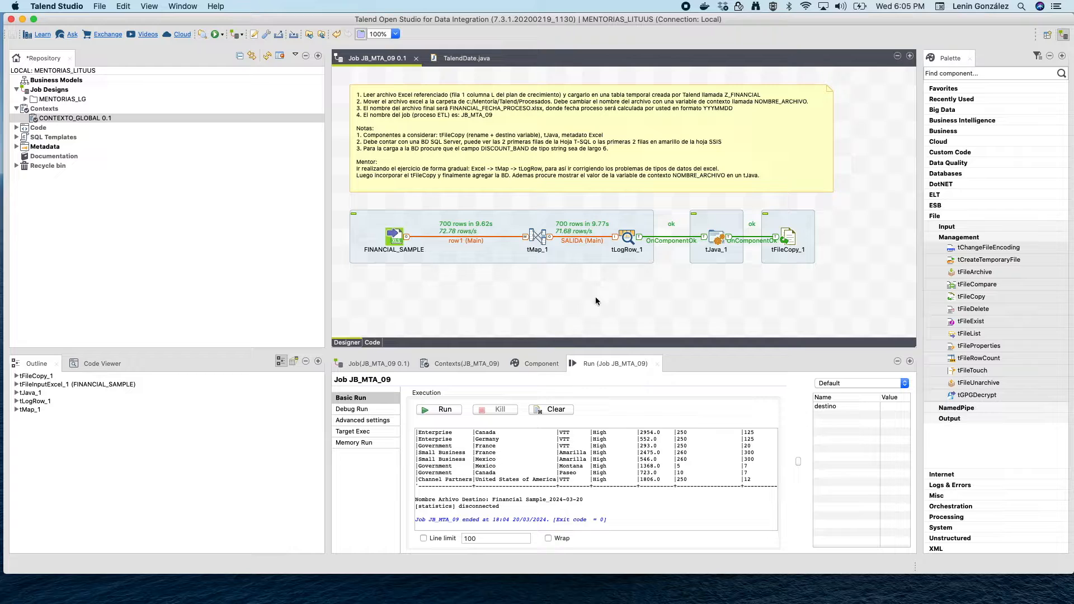
Enable removal of the source file in the basic settings of tFileCopy_1
click(788, 234)
click(550, 367)
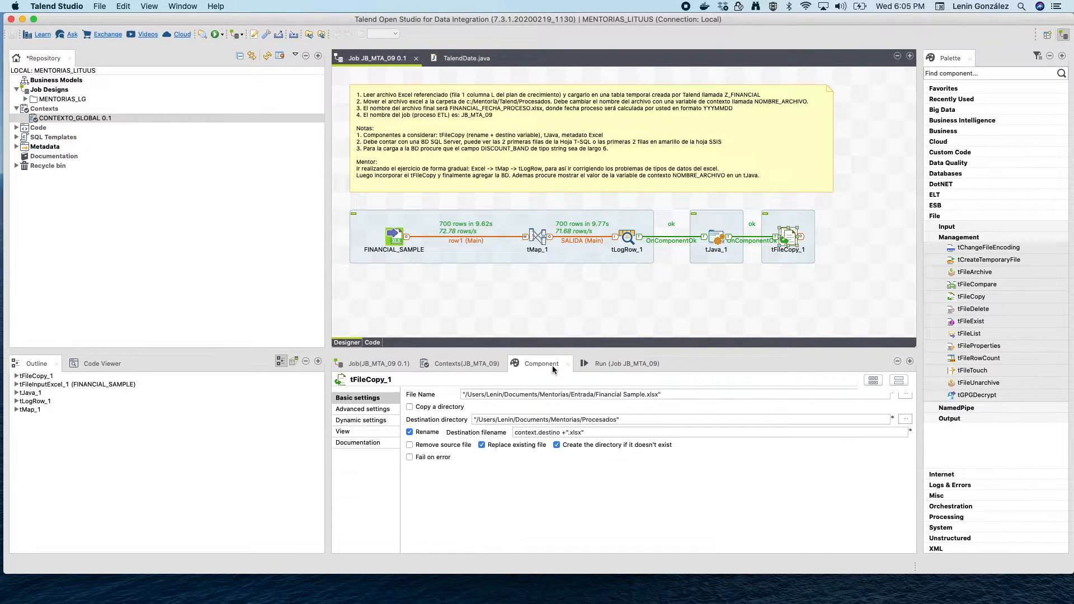
click(447, 448)
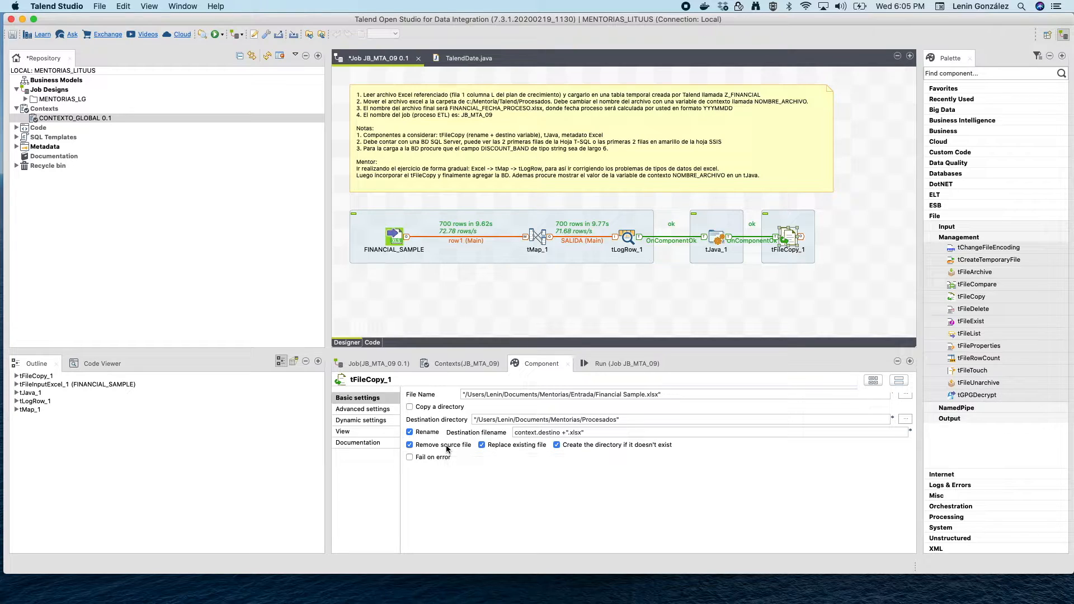
Rerun job JB_MTA_09 and switch to Finder to check the contents of Entrada and Procesados
click(599, 363)
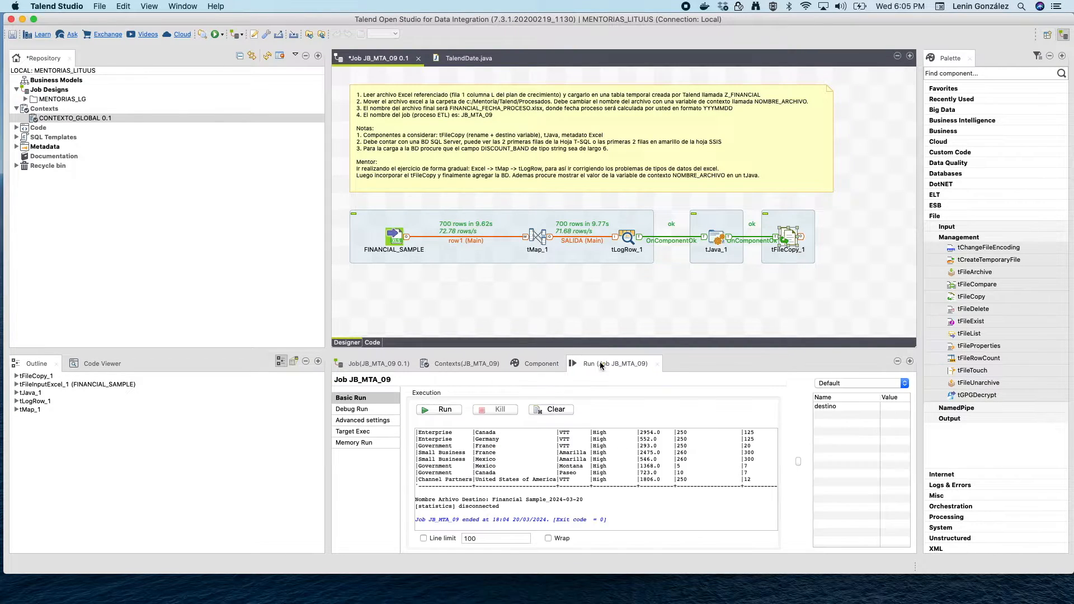
click(443, 410)
key(super+Tab)
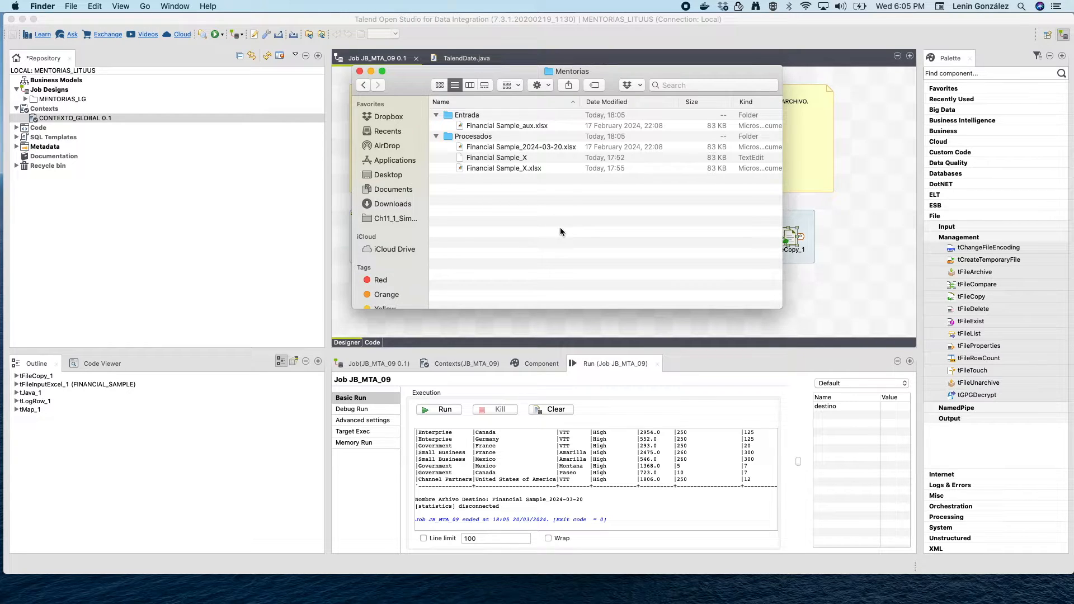
Move all three Financial Sample files in the Procesados folder to the trash
click(519, 147)
shift+click(512, 168)
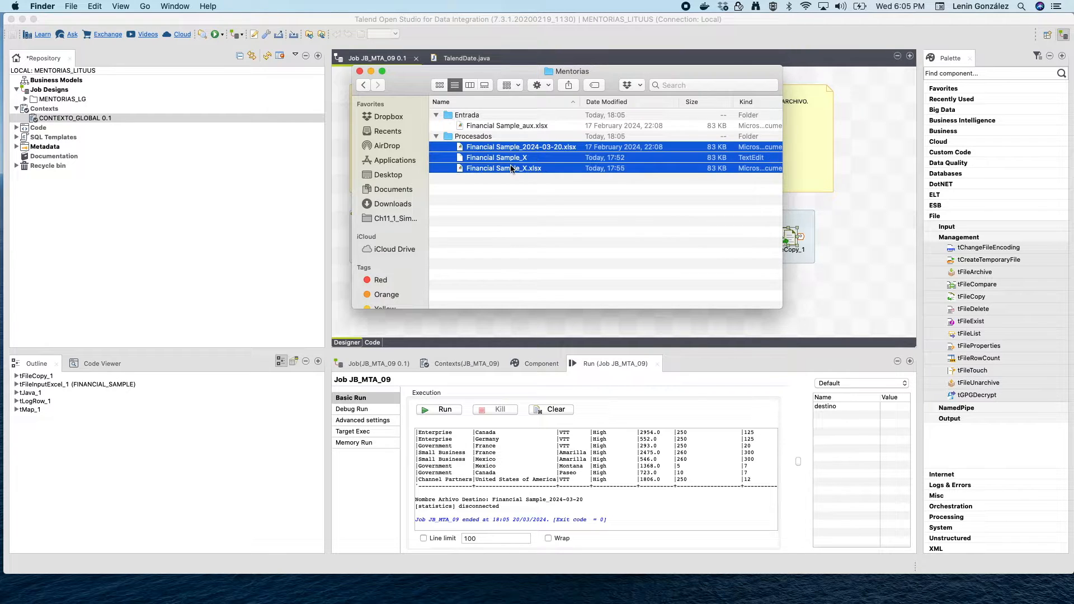
right_click(511, 168)
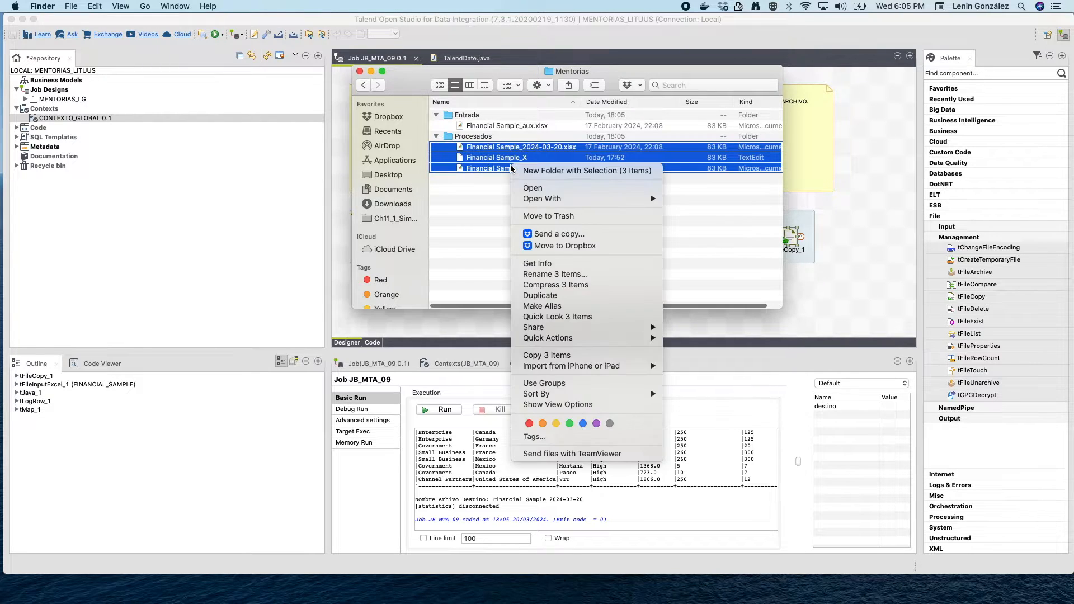
click(537, 217)
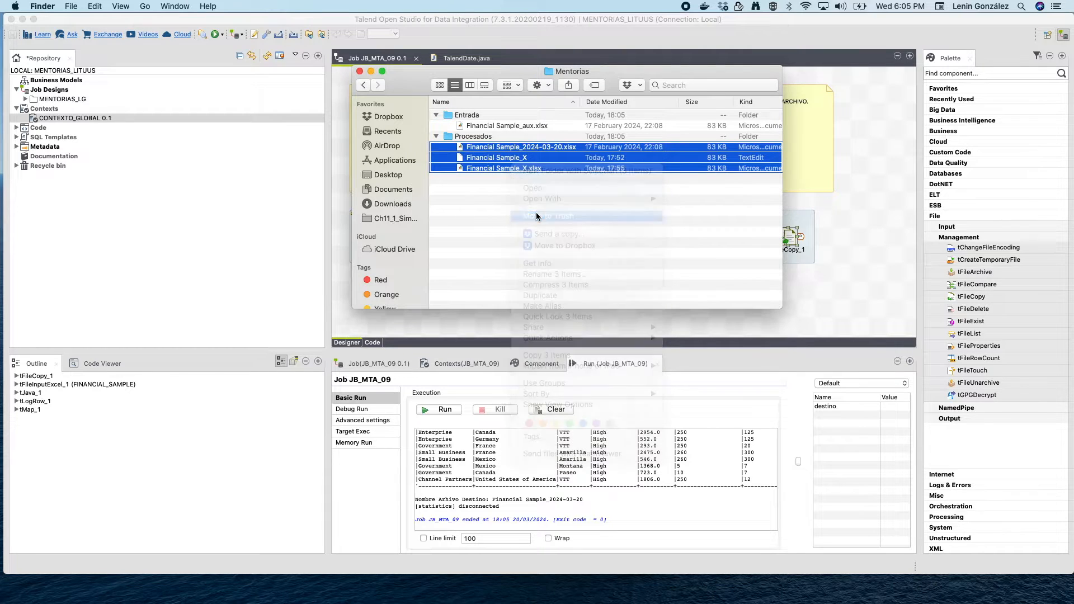
Copy Financial Sample_aux.xlsx from Entrada and paste the copy into the Mentorias folder
click(522, 125)
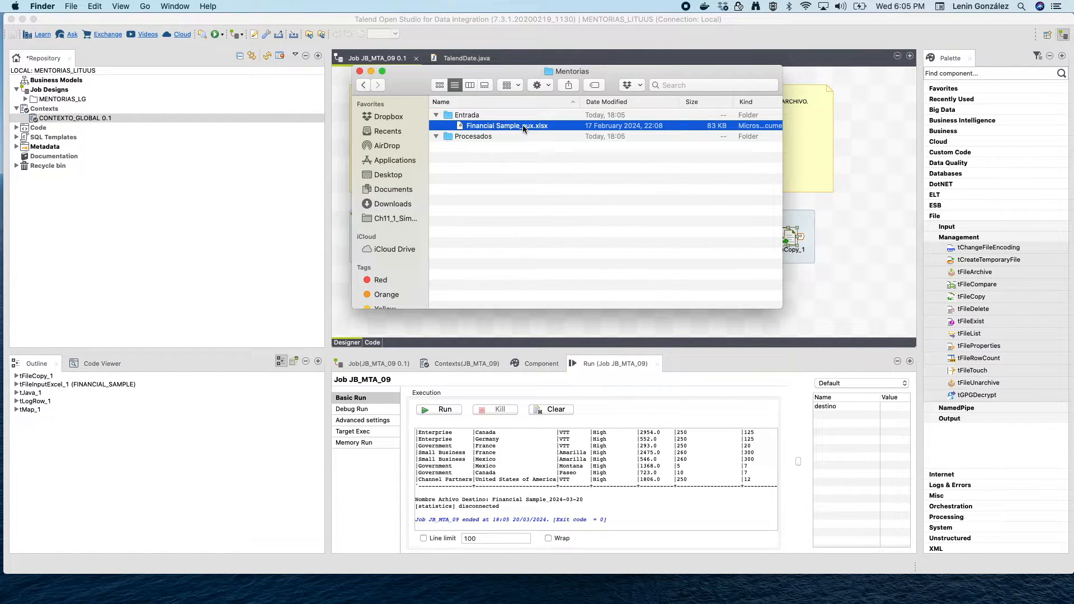
key(super+c)
key(super+v)
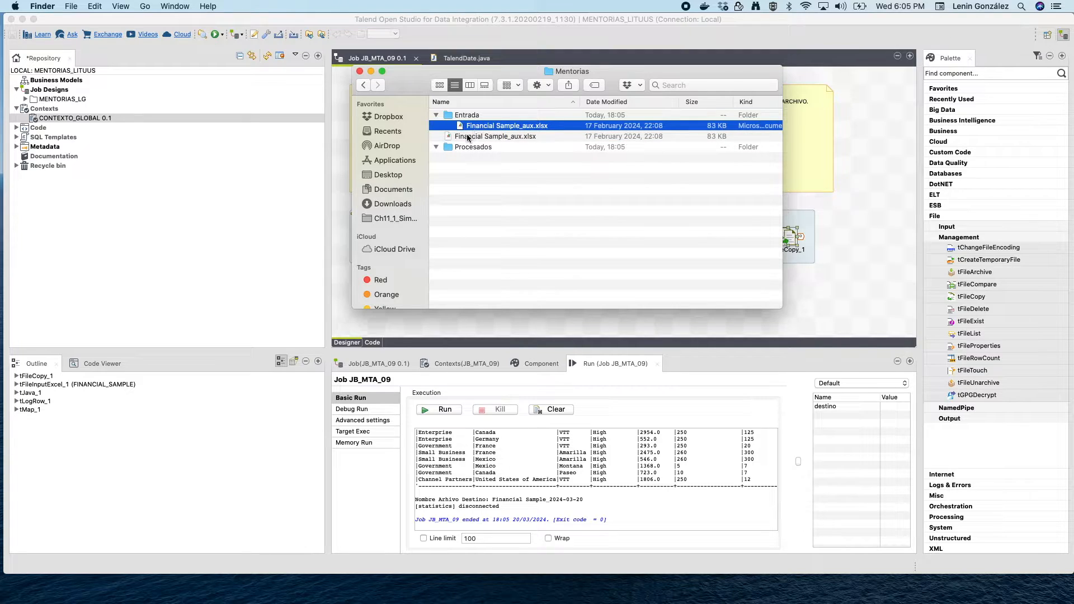
Rename Financial Sample_aux.xlsx in the Entrada folder as Financial Sample.xlsx
click(518, 126)
key(Return)
key(Right)
key(BackSpace)
key(BackSpace)
key(BackSpace)
key(BackSpace)
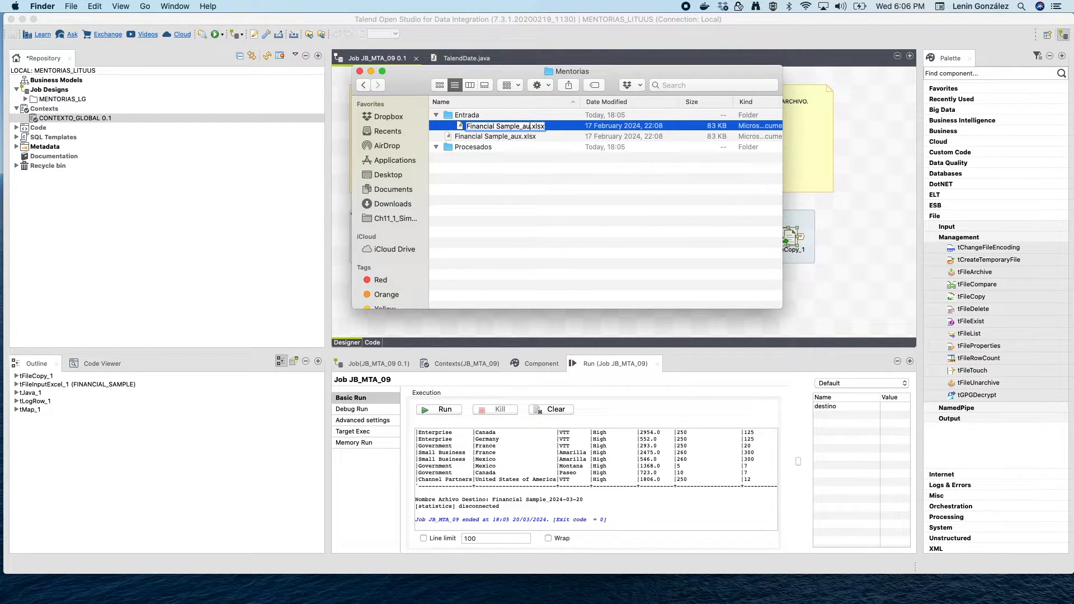
key(Return)
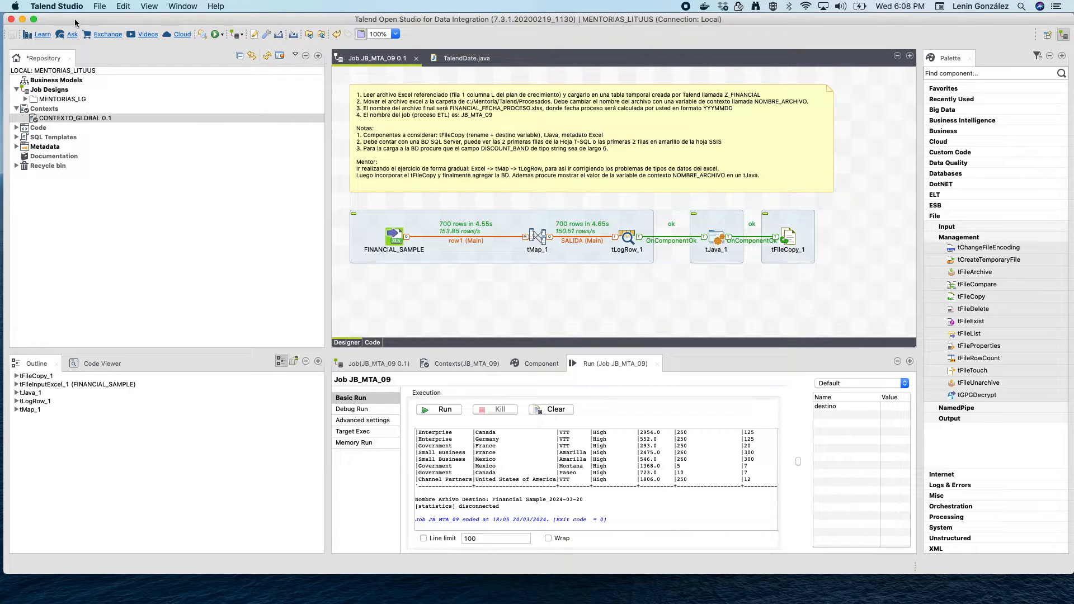
Shift the Talend window aside to expose the database client with the MENTORIAS_LITUUS database behind it
drag(6, 14, 13, 13)
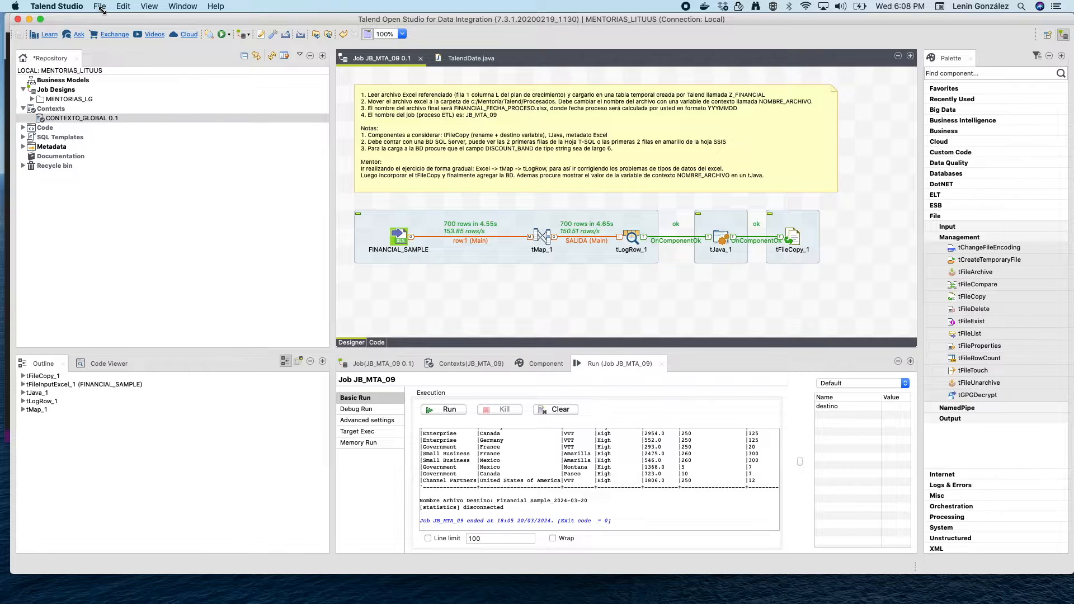
drag(101, 10, 166, 17)
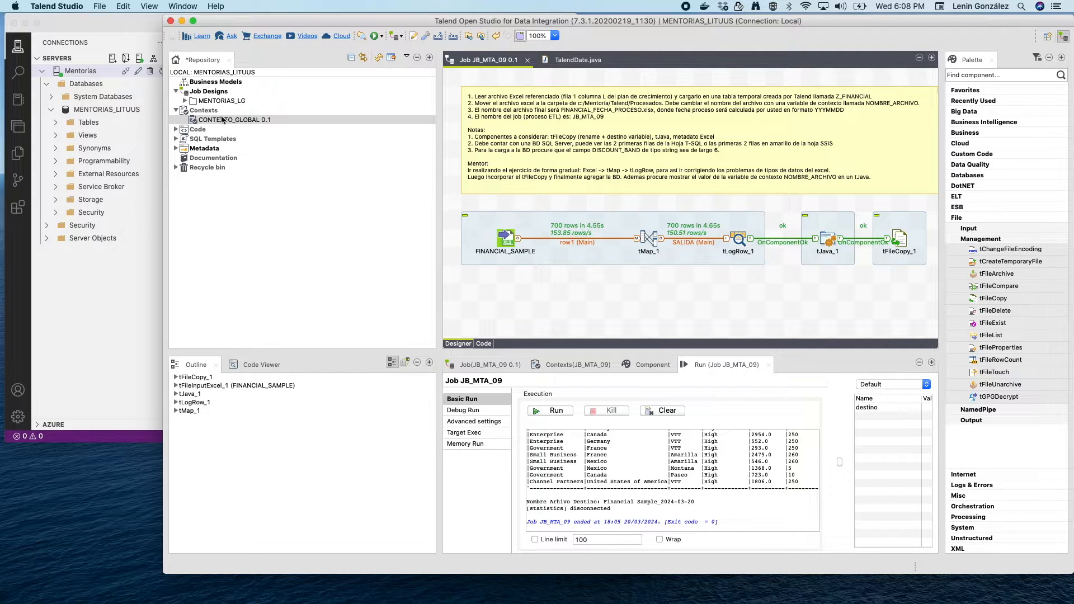
drag(382, 16, 342, 15)
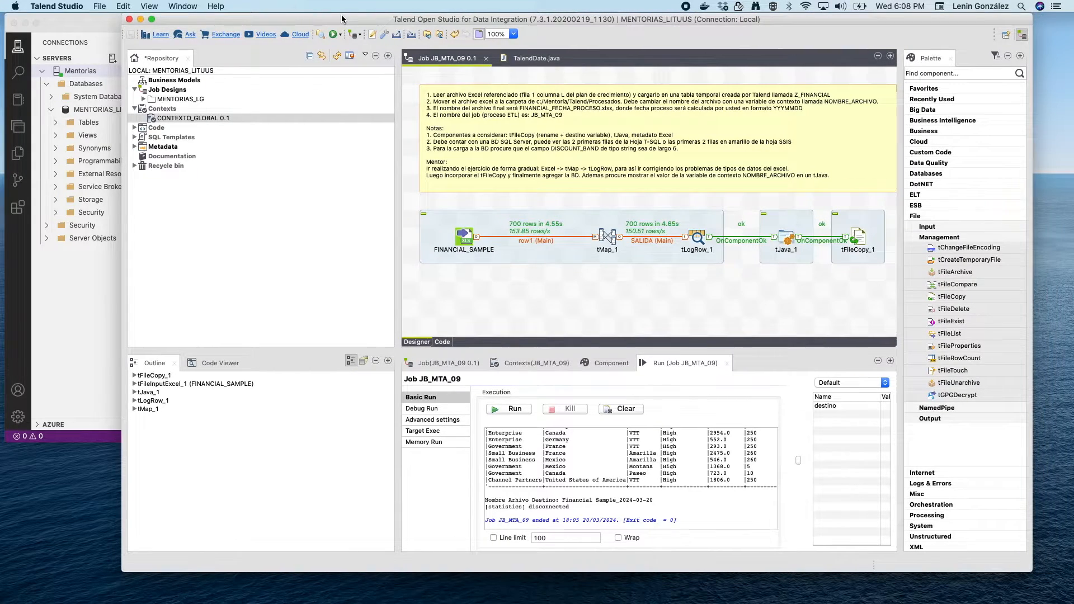
Place a tMSSqlOutput component from the MS SQL Server database components on the canvas below tMap_1
click(915, 217)
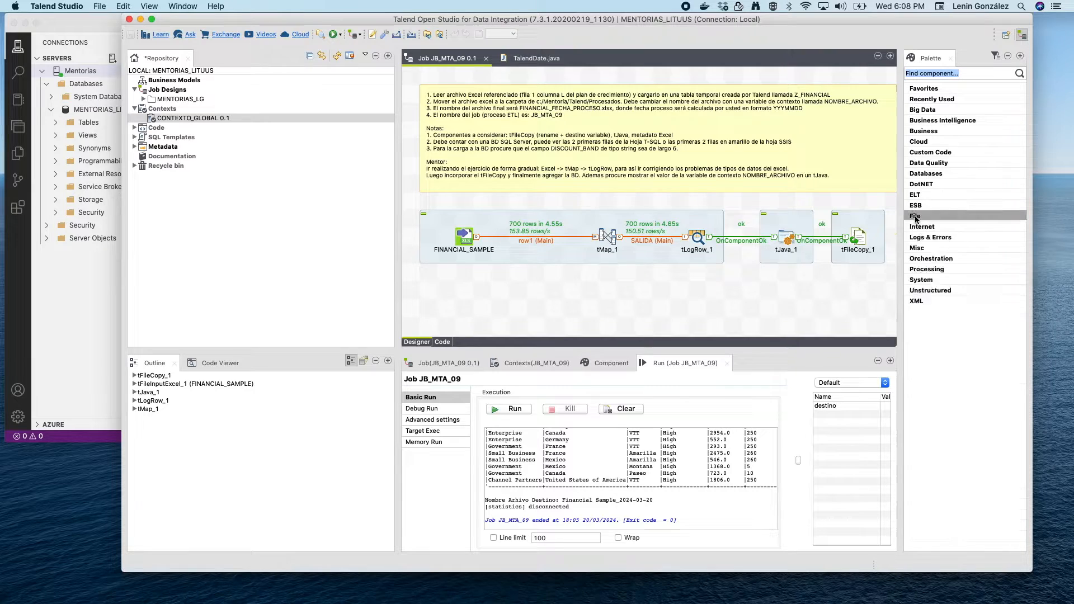
click(925, 174)
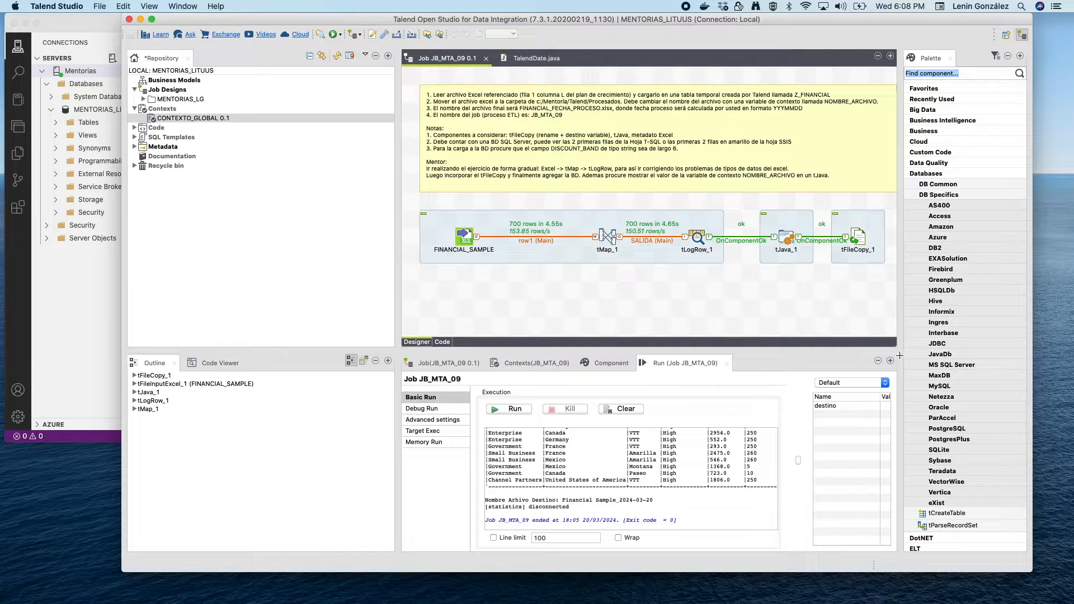
click(952, 365)
scroll(978, 382, down, 5)
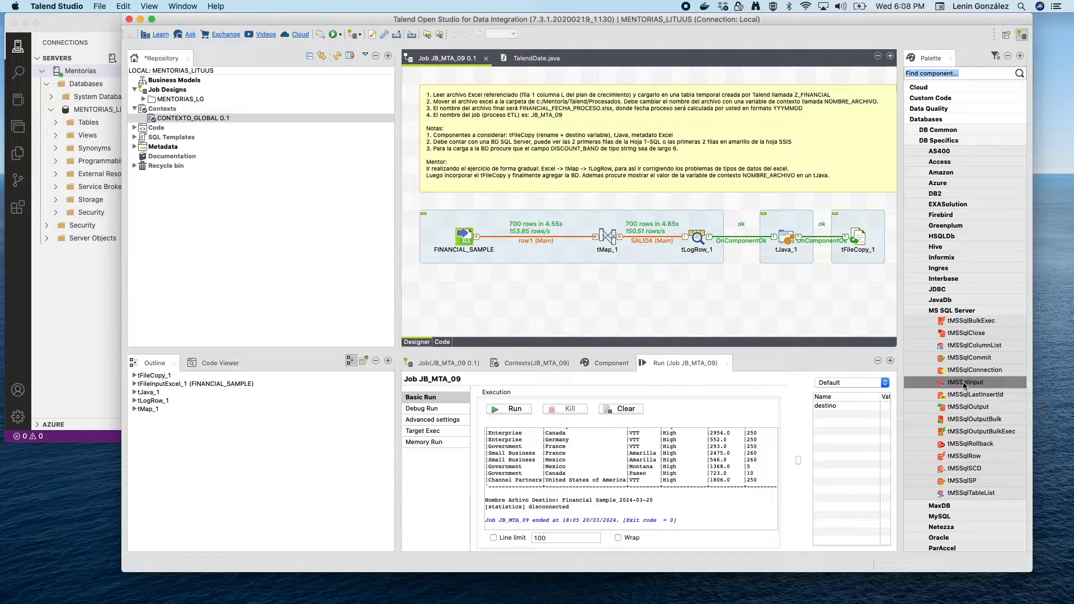
click(968, 409)
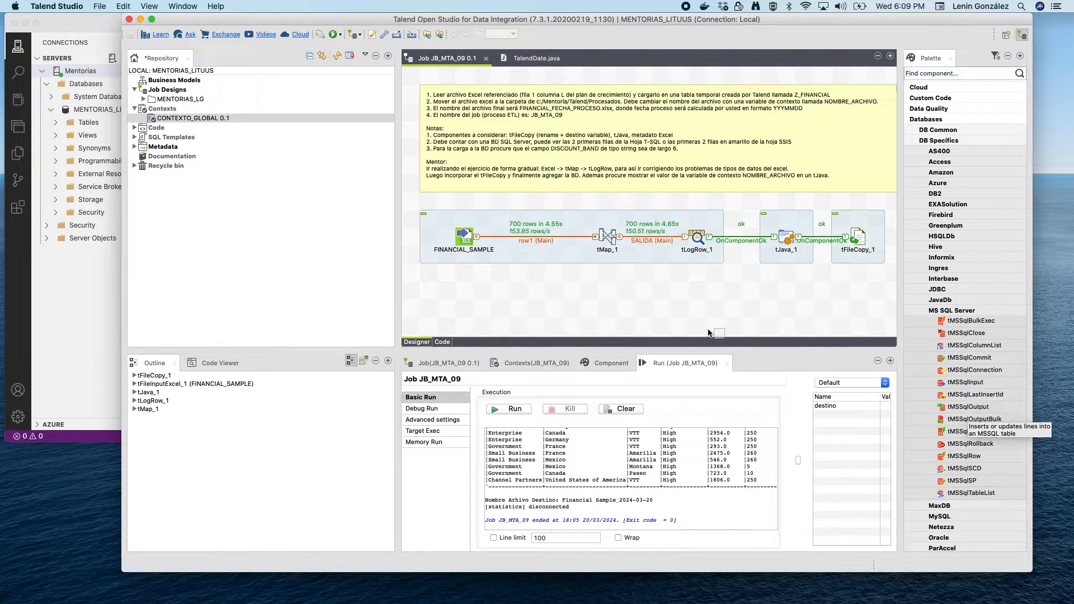
click(625, 295)
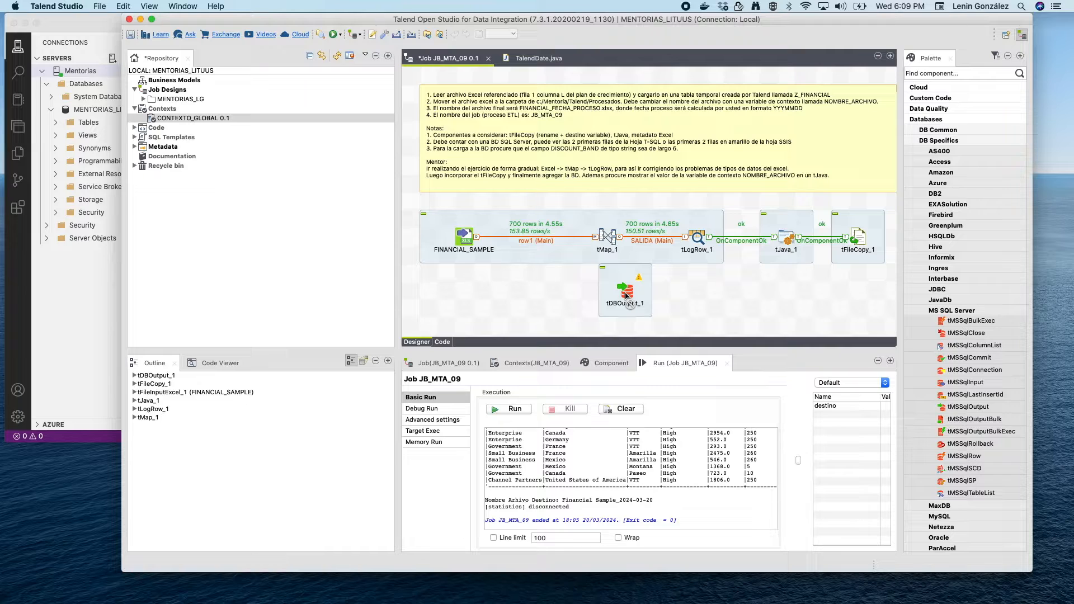
Examine the connection settings of the SQL Server output component and delete it from the canvas
click(600, 364)
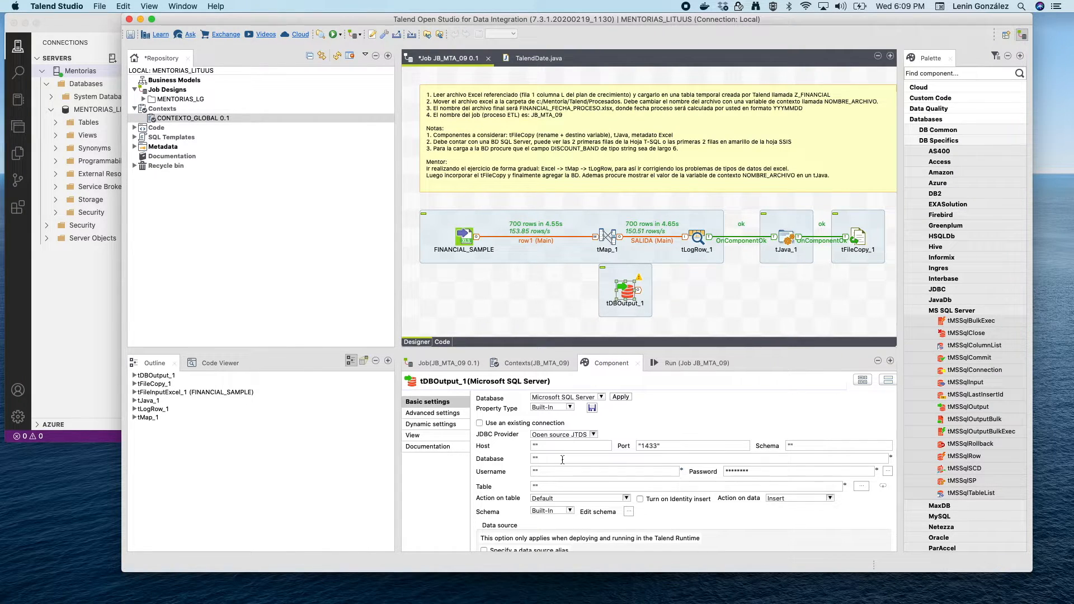
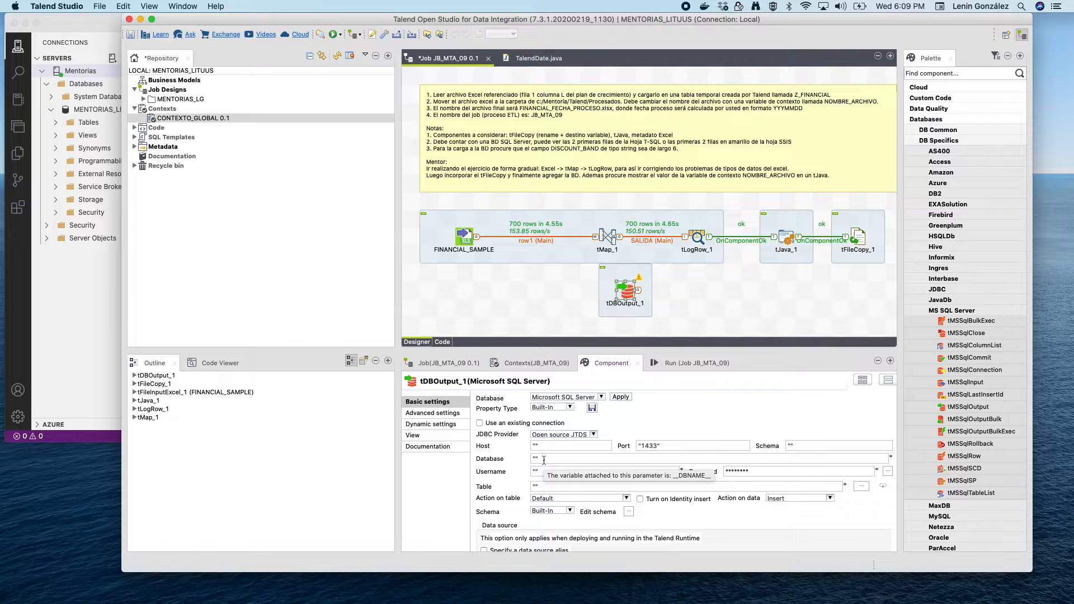
right_click(625, 292)
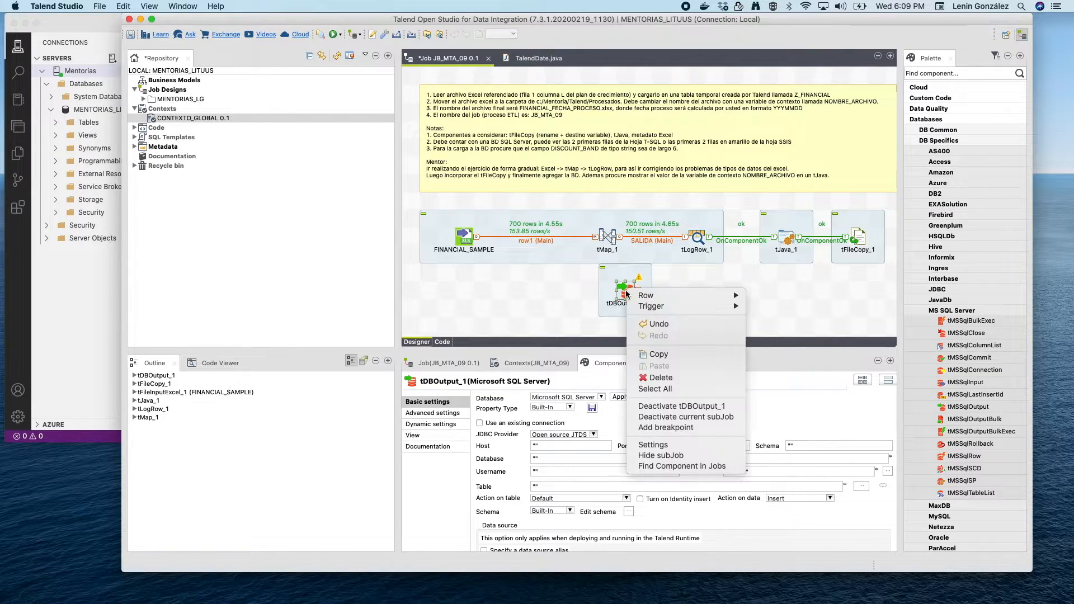
click(659, 380)
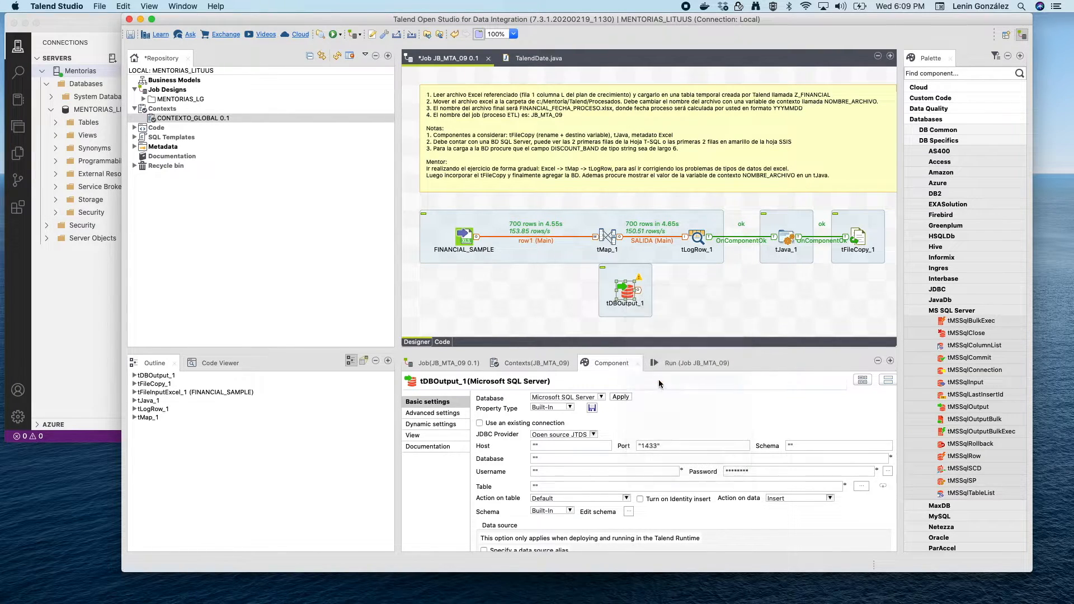
Start creating a new database connection under Db Connections in the repository's Metadata
click(135, 147)
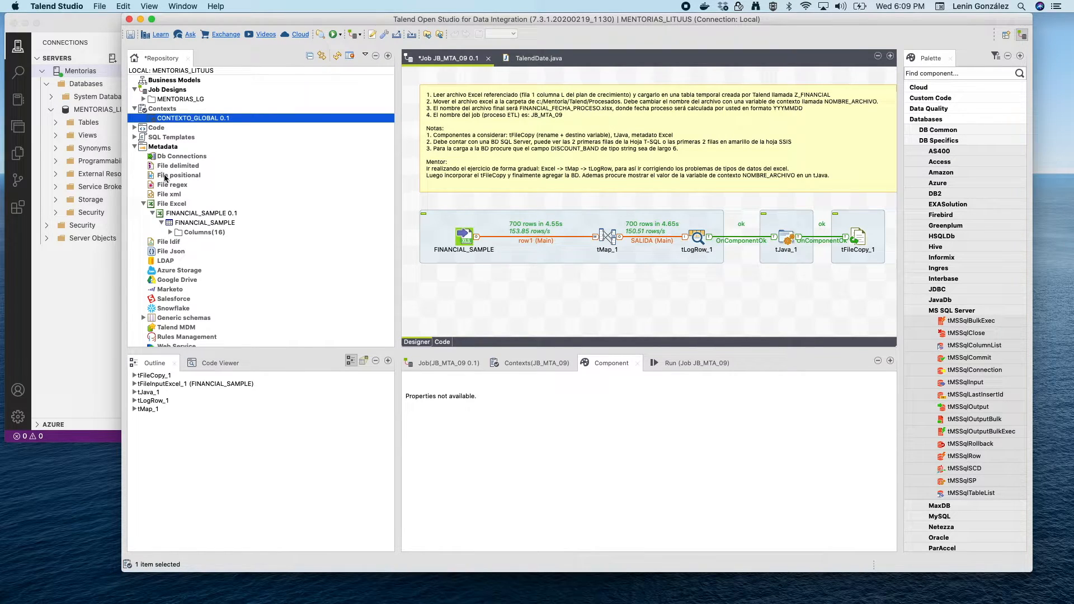
click(143, 204)
click(183, 158)
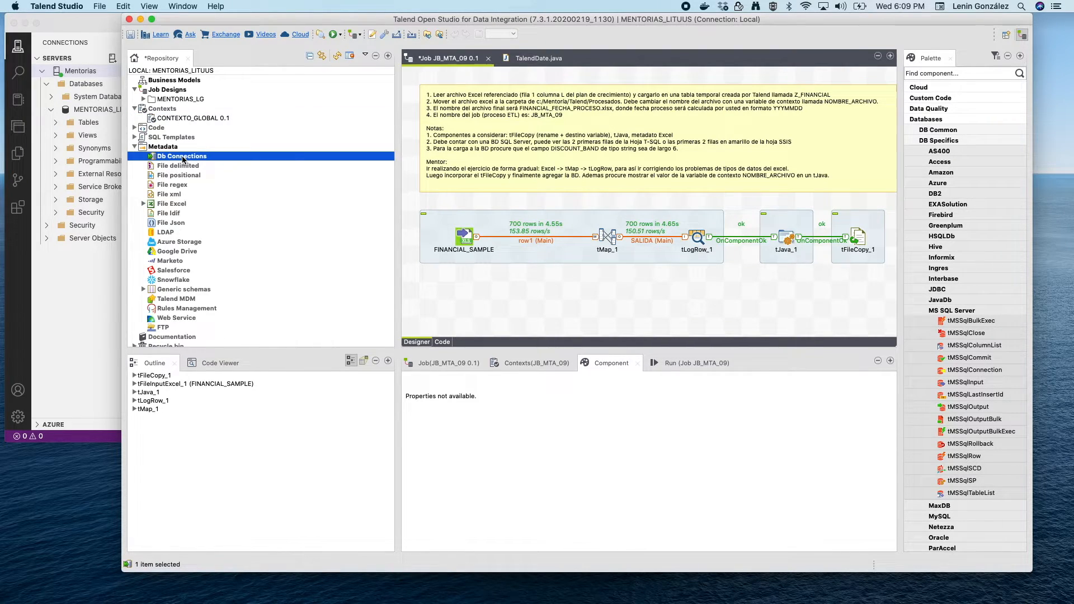
right_click(183, 159)
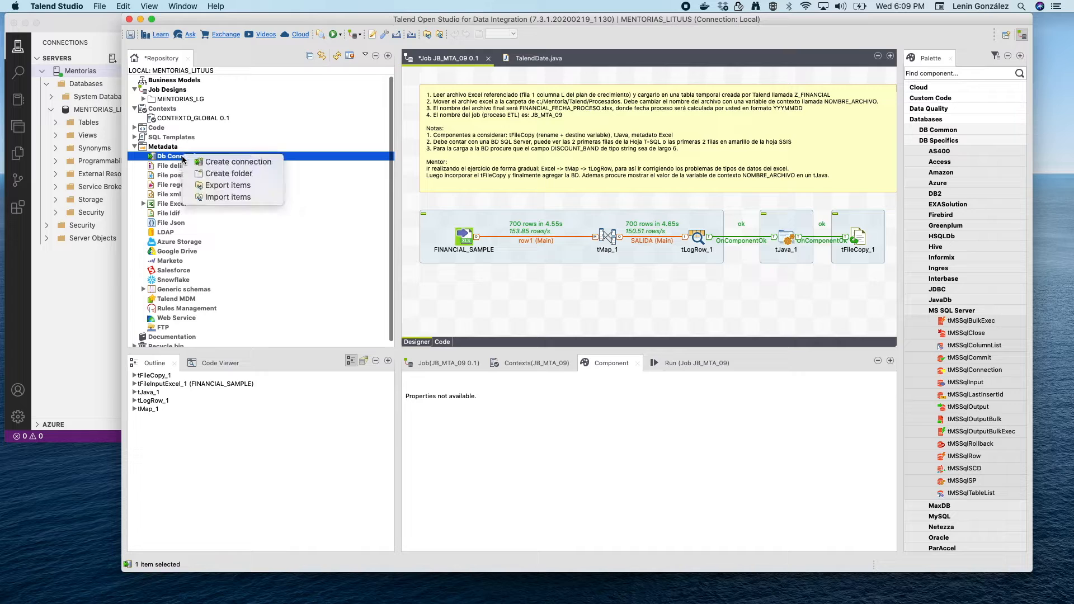
click(220, 165)
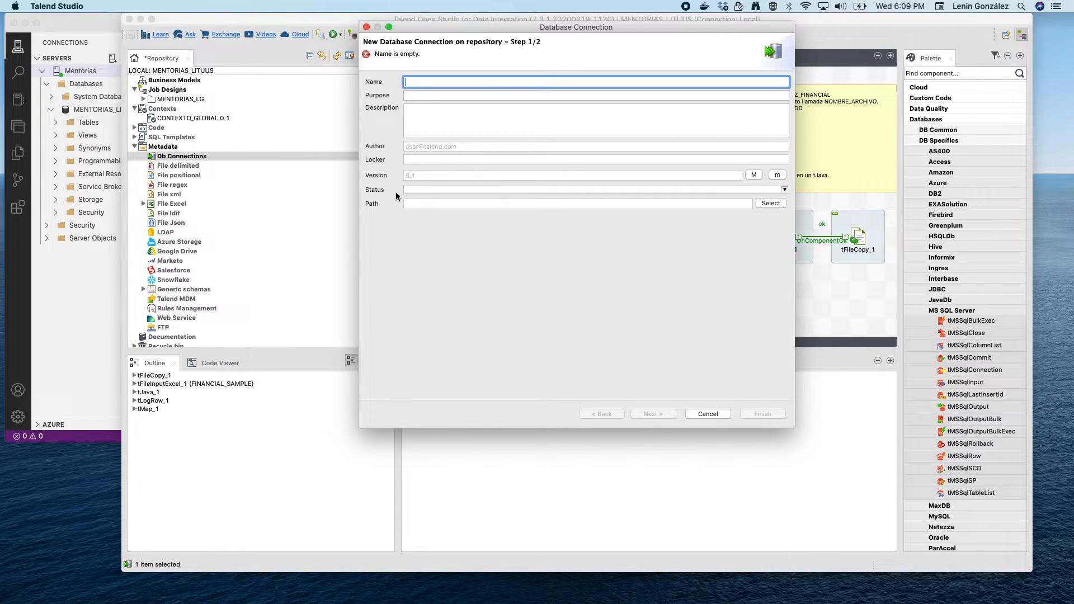
Name the connection D_EDW, with purpose "Enterprise Data Warehouse (EDW)" and description "Conexión de destino que almacena las tablas del Enterprise Data Warehouse (EDW)"
text(O)
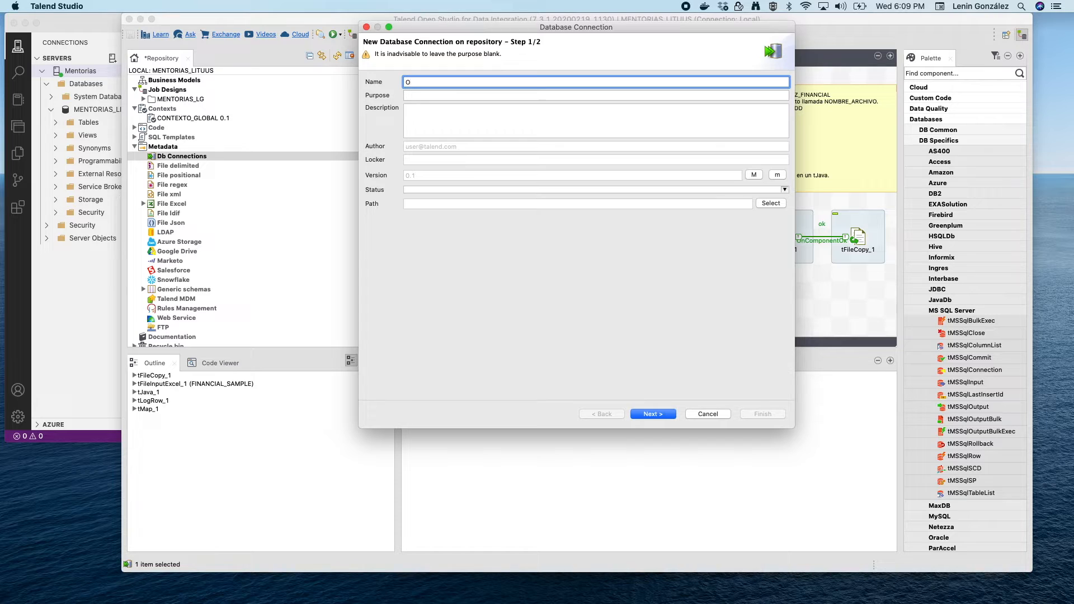
text(D)
key(BackSpace)
key(BackSpace)
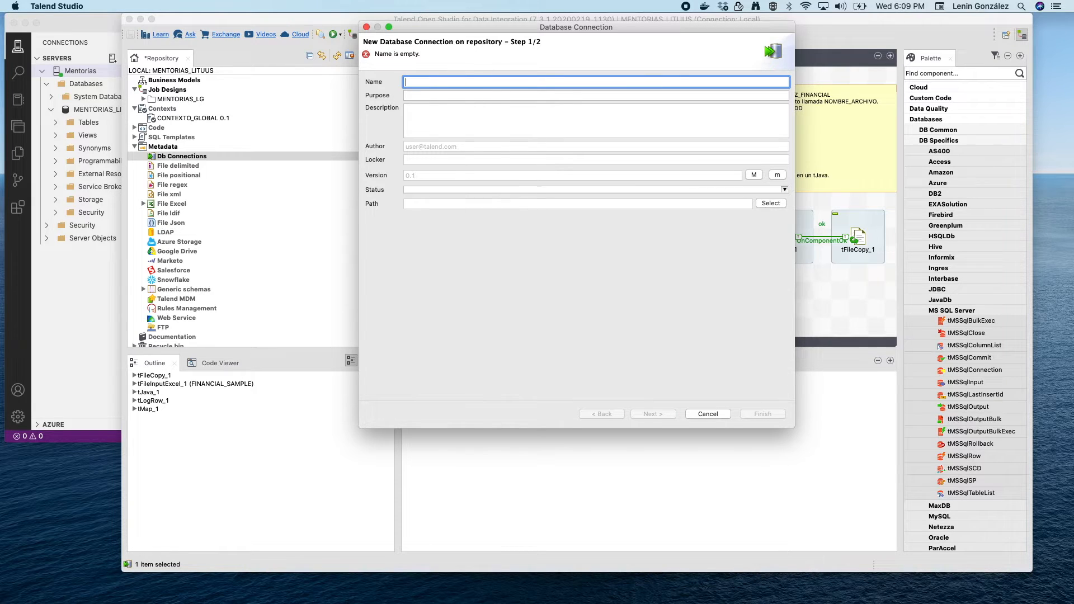
text(D)
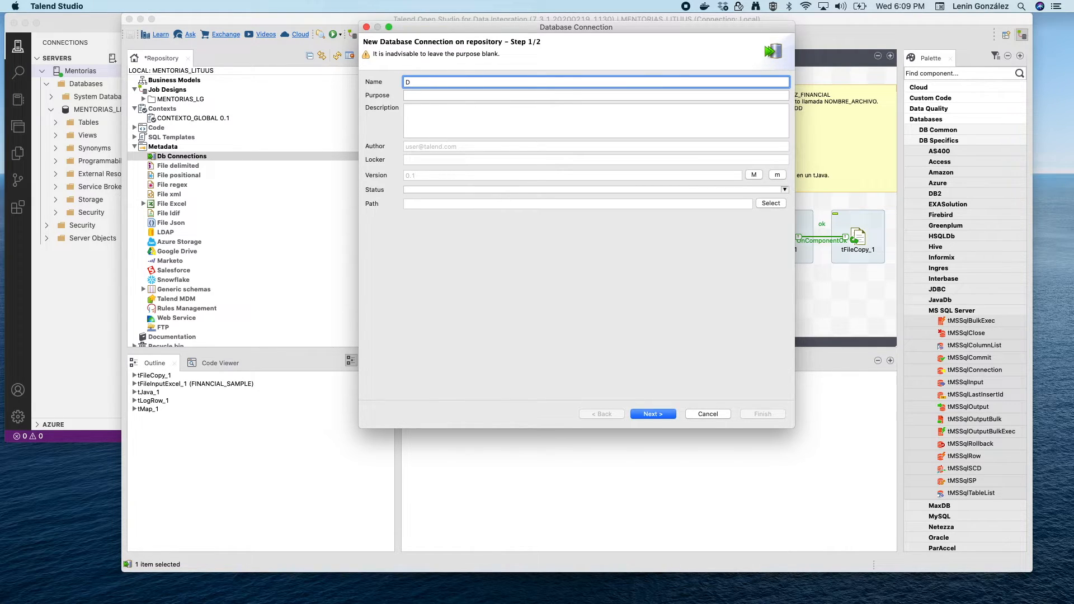
text(_EDW)
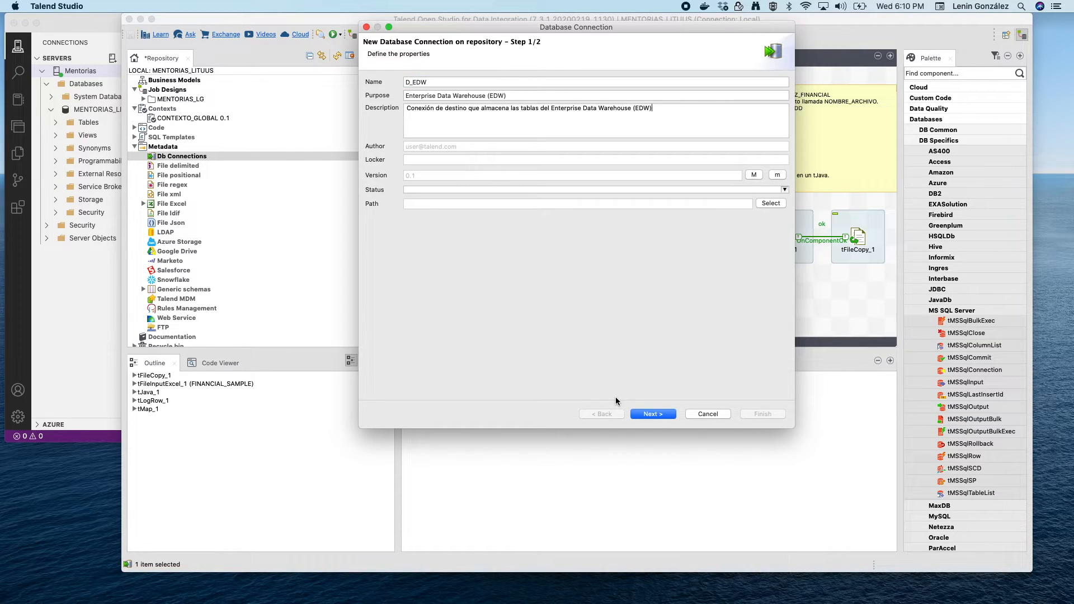
click(651, 414)
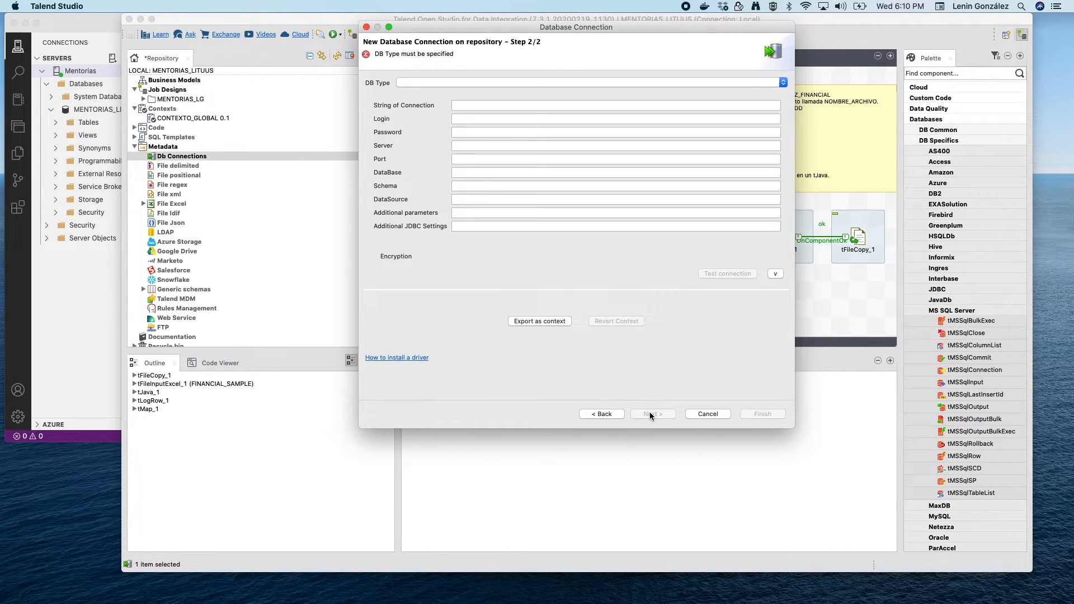
Set the connection's database type to Microsoft SQL Server and its database version to Microsoft
click(779, 82)
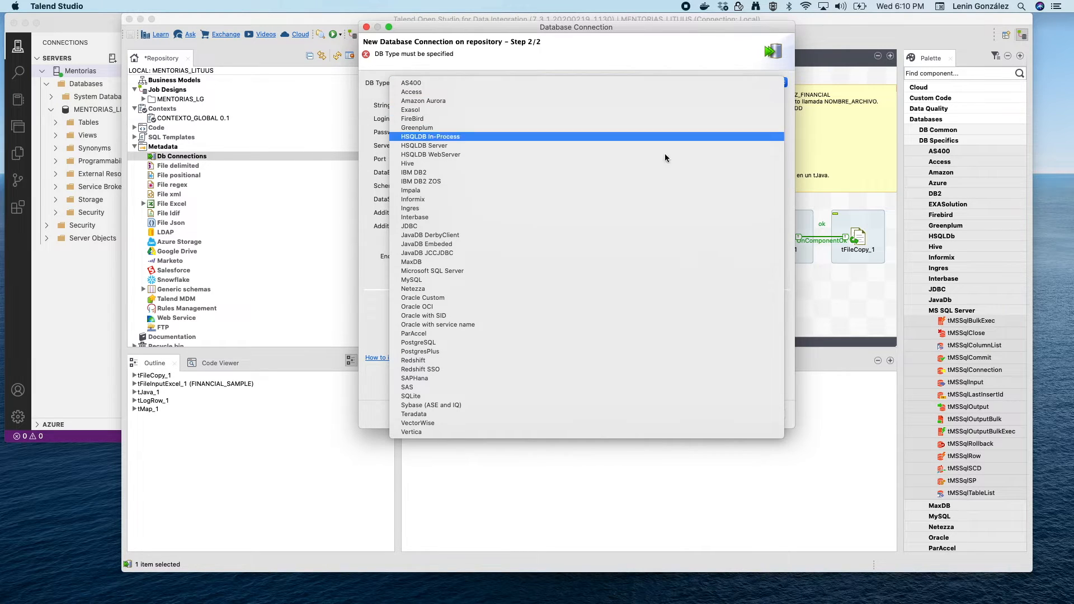
click(541, 272)
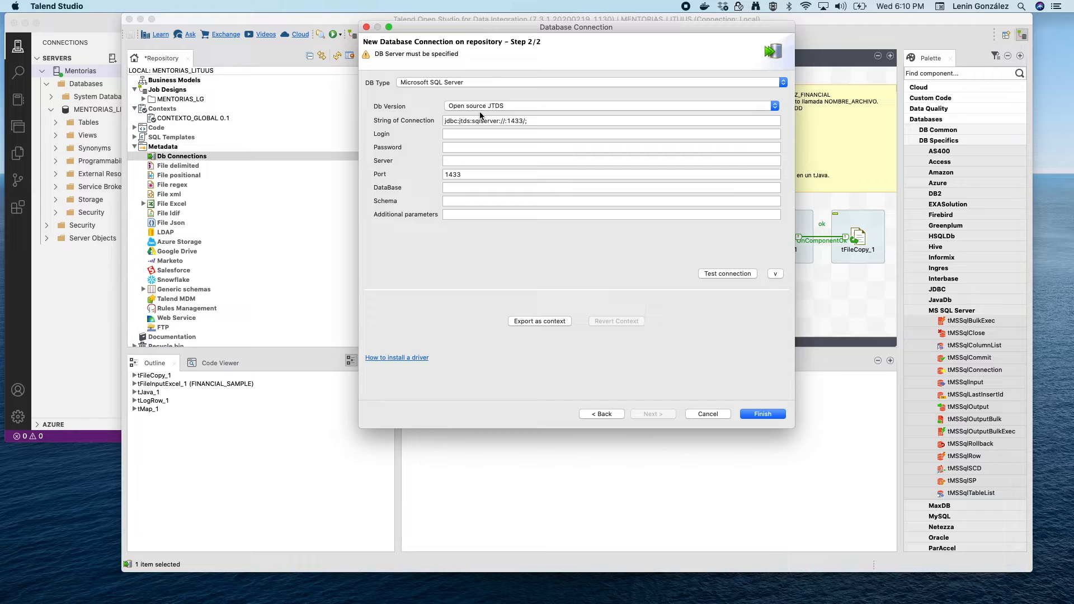
click(524, 106)
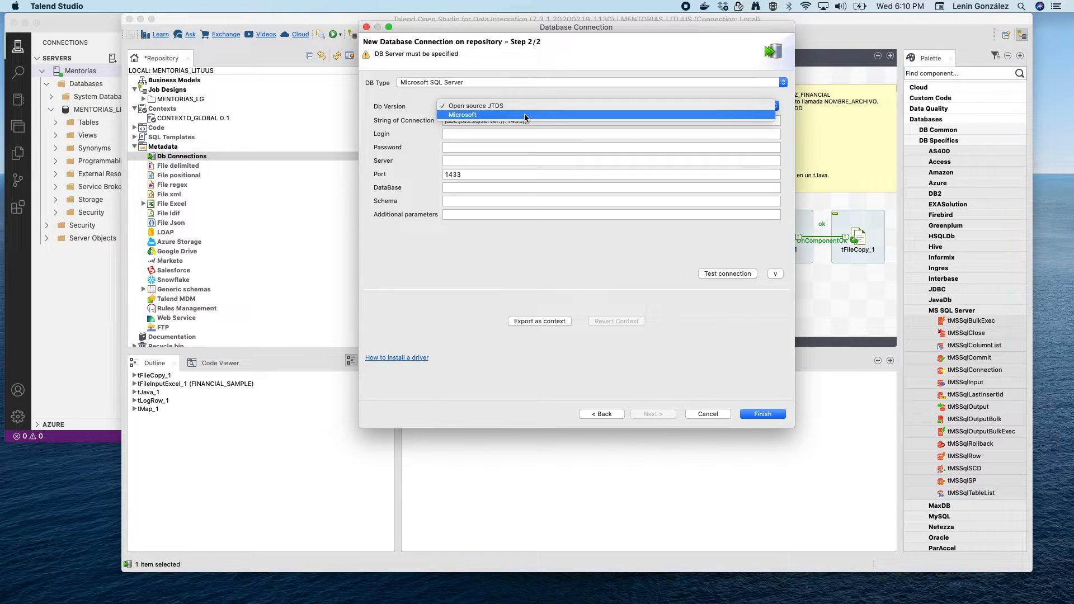
click(524, 114)
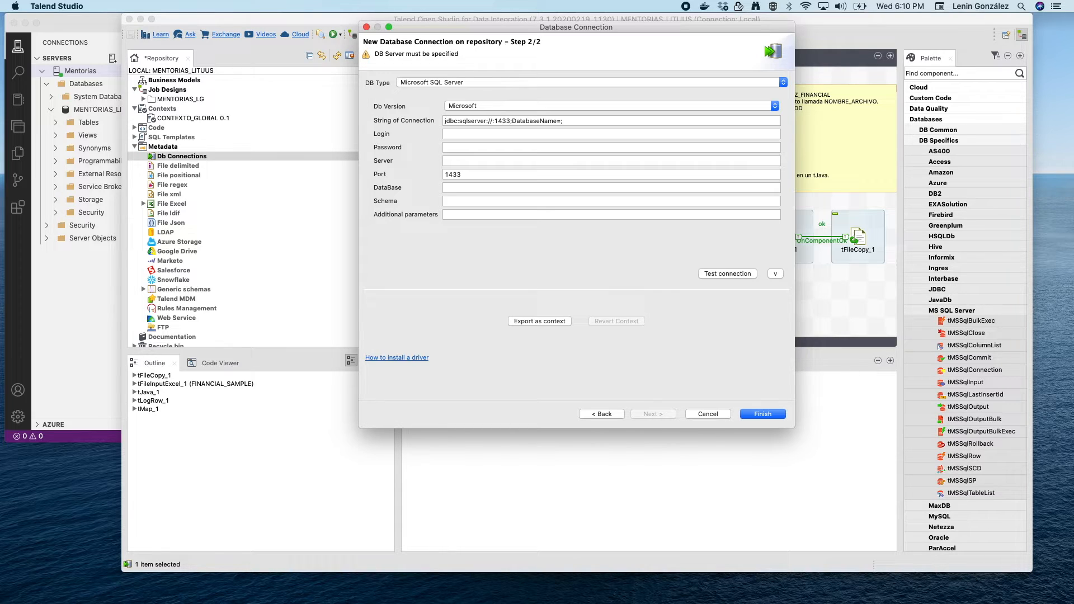
Switch to Safari and look up Microsoft's download page for the SQL Server JDBC driver, then put the browser window away
click(539, 321)
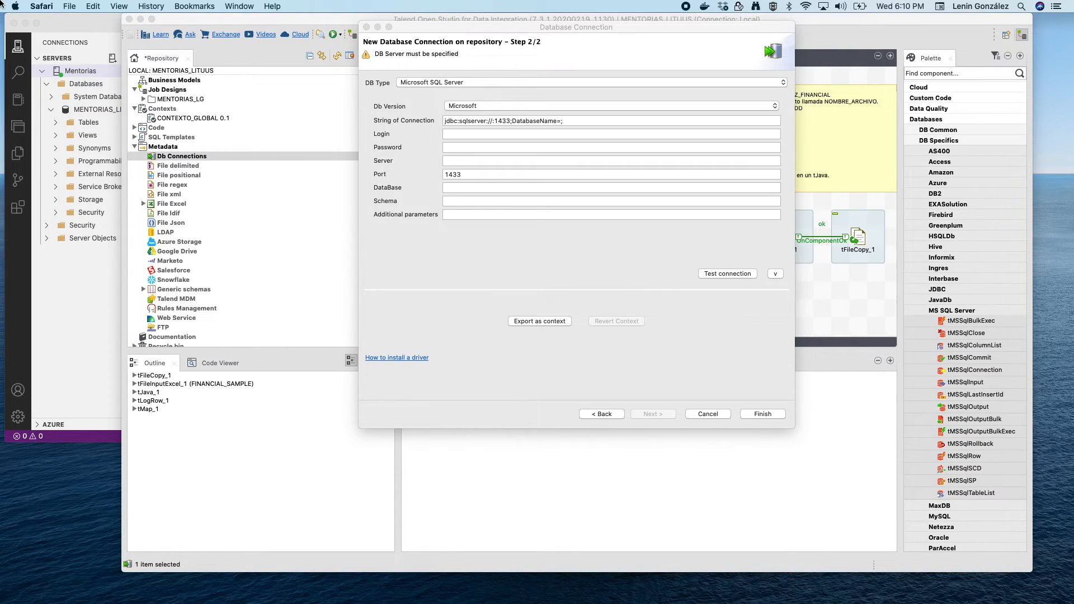
drag(0, 57, 285, 46)
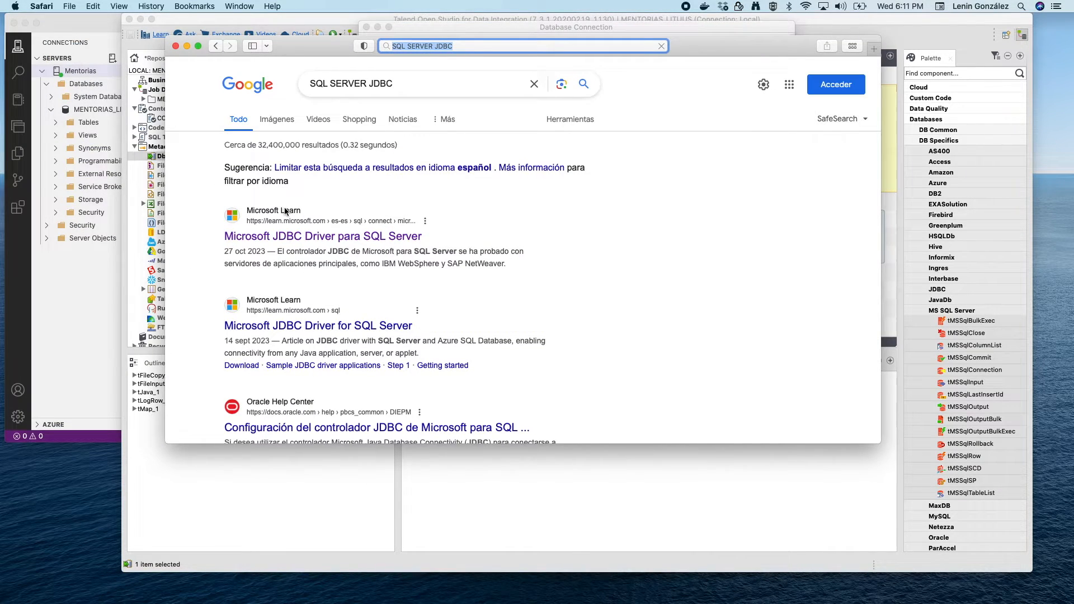
click(294, 238)
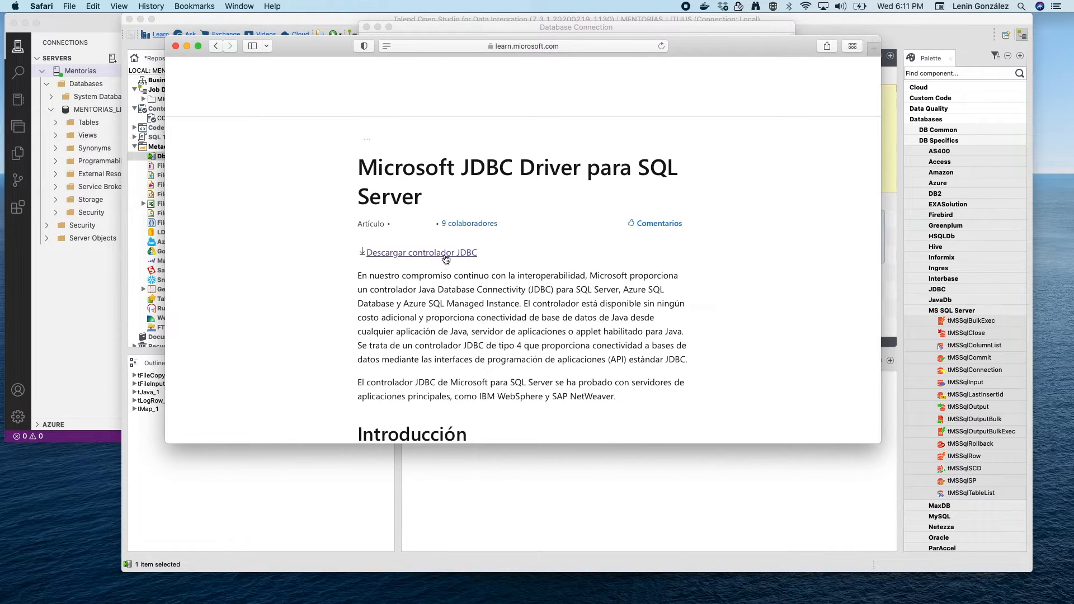
scroll(492, 270, down, 2)
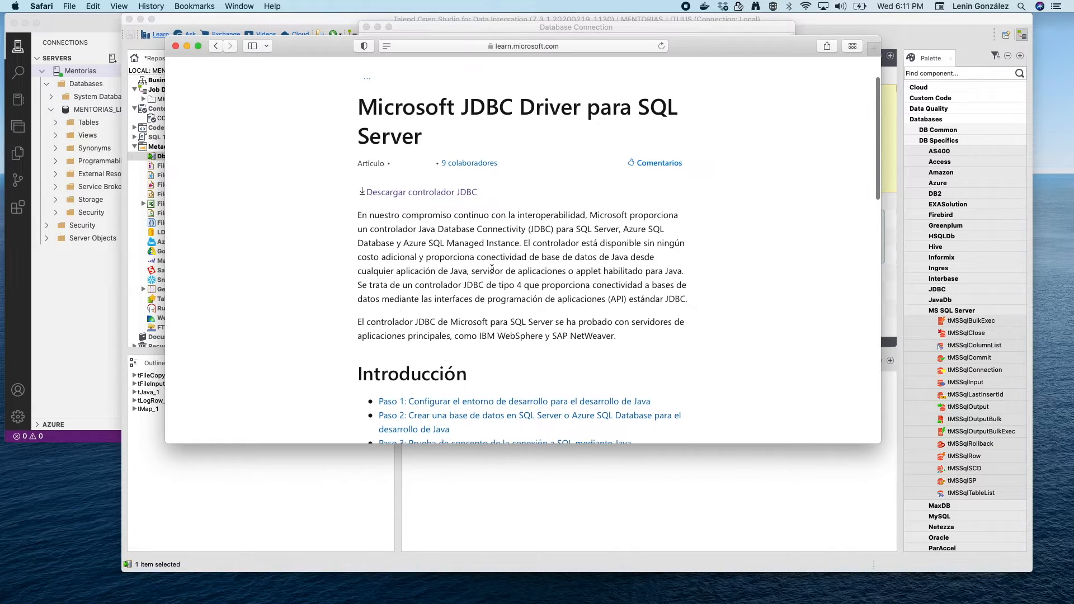
scroll(492, 269, down, 2)
scroll(486, 258, up, 2)
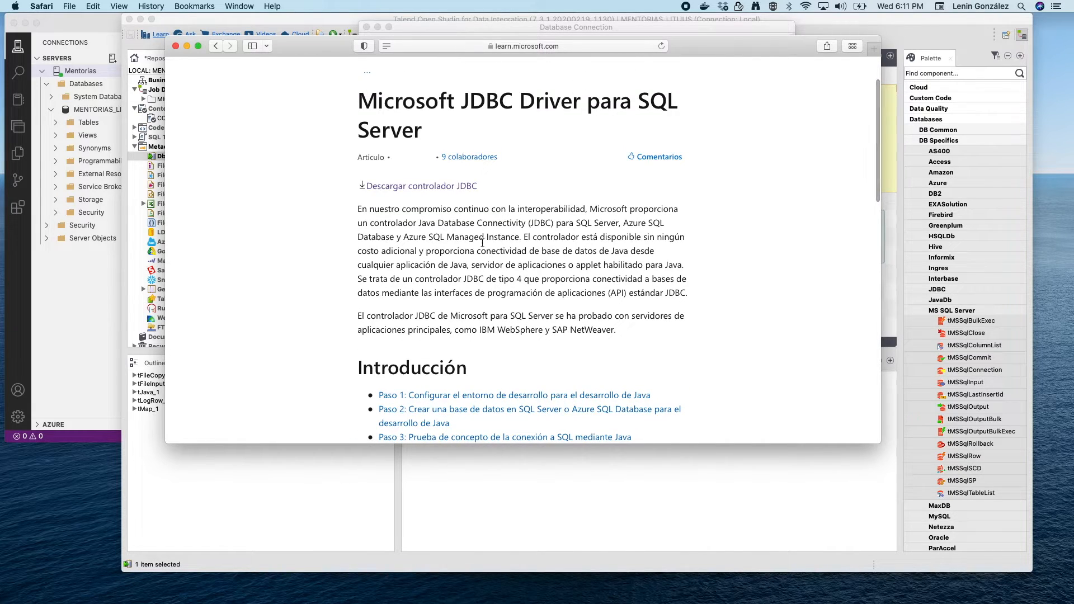
click(461, 188)
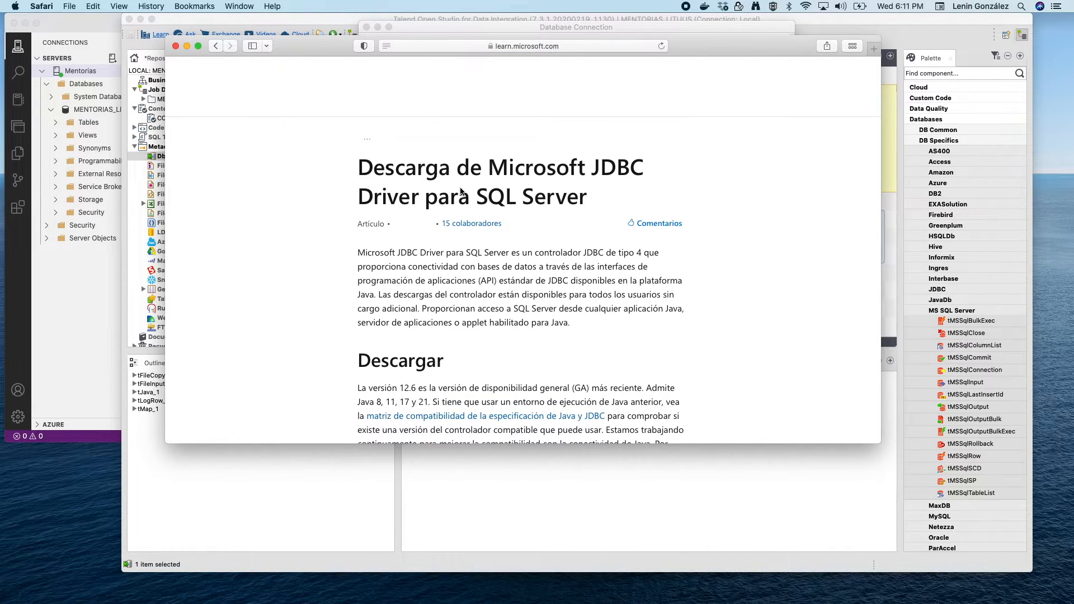
scroll(353, 231, down, 1)
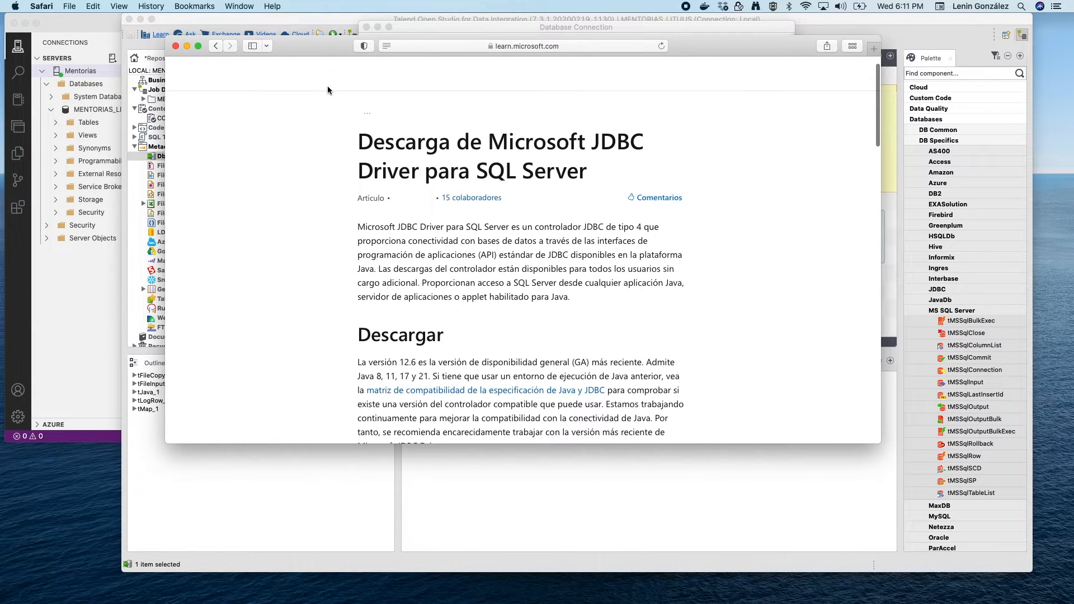
click(187, 46)
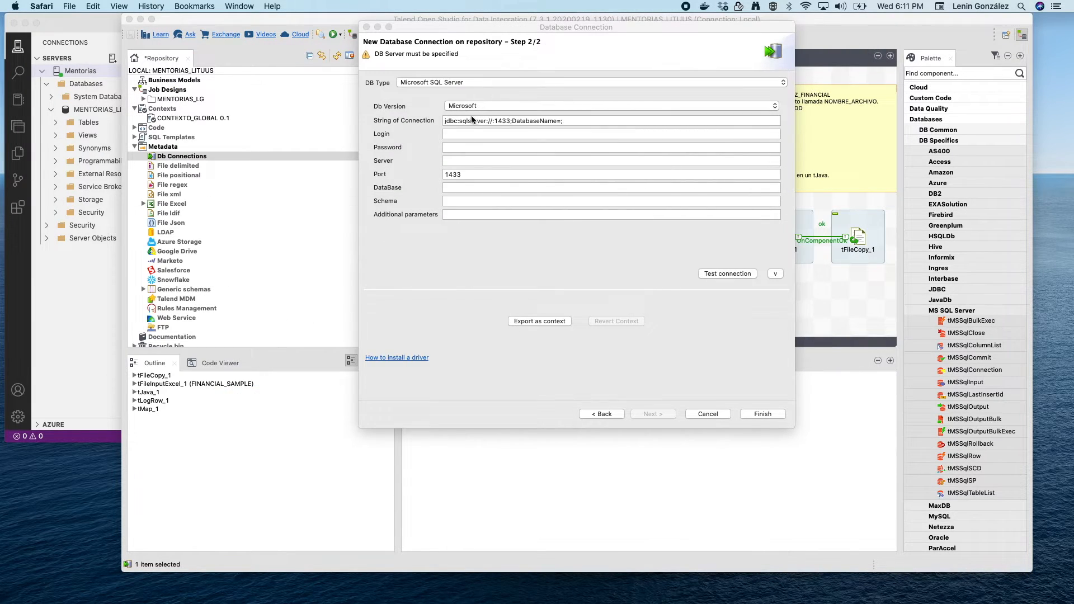
Set the connection's database version to Open source JTDS
click(471, 107)
click(476, 109)
click(475, 97)
Enter login sa, the account password, server localhost and database MENTORIAS_LITUUS for the connection
click(469, 133)
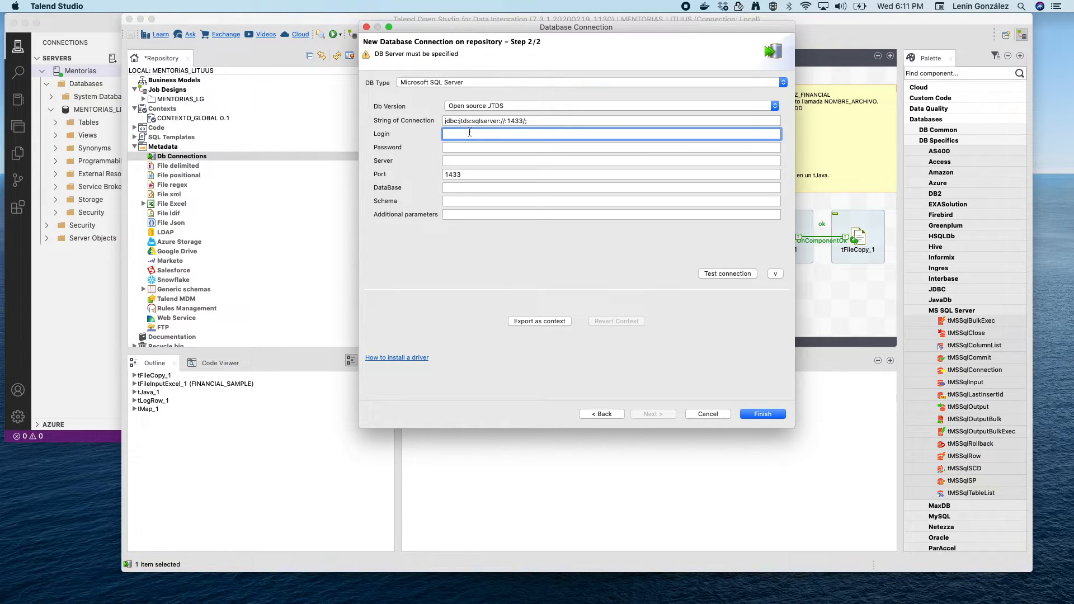
text(sa)
key(Tab)
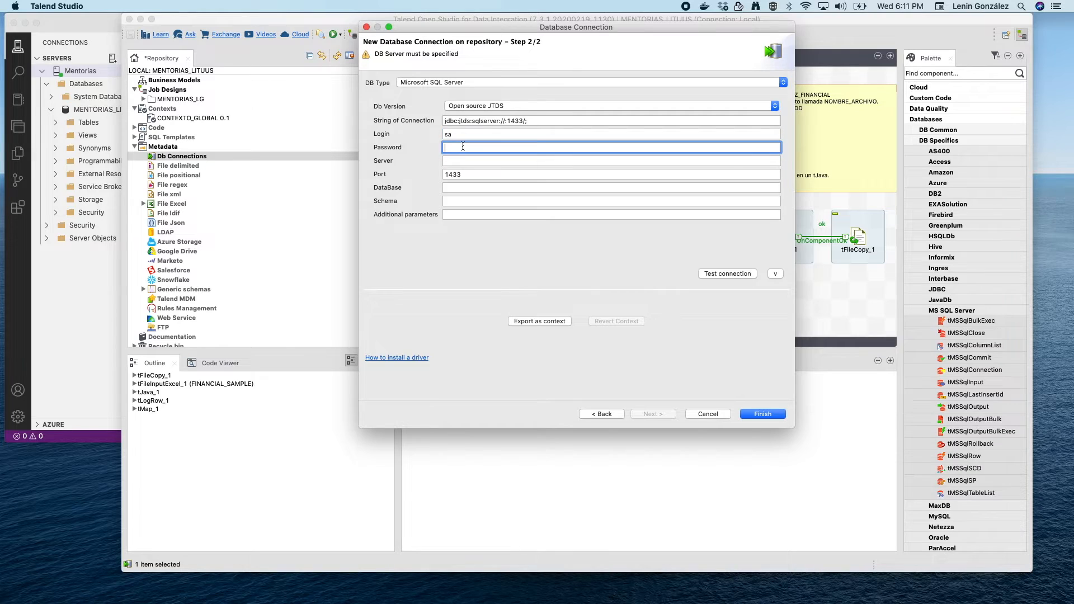
click(460, 159)
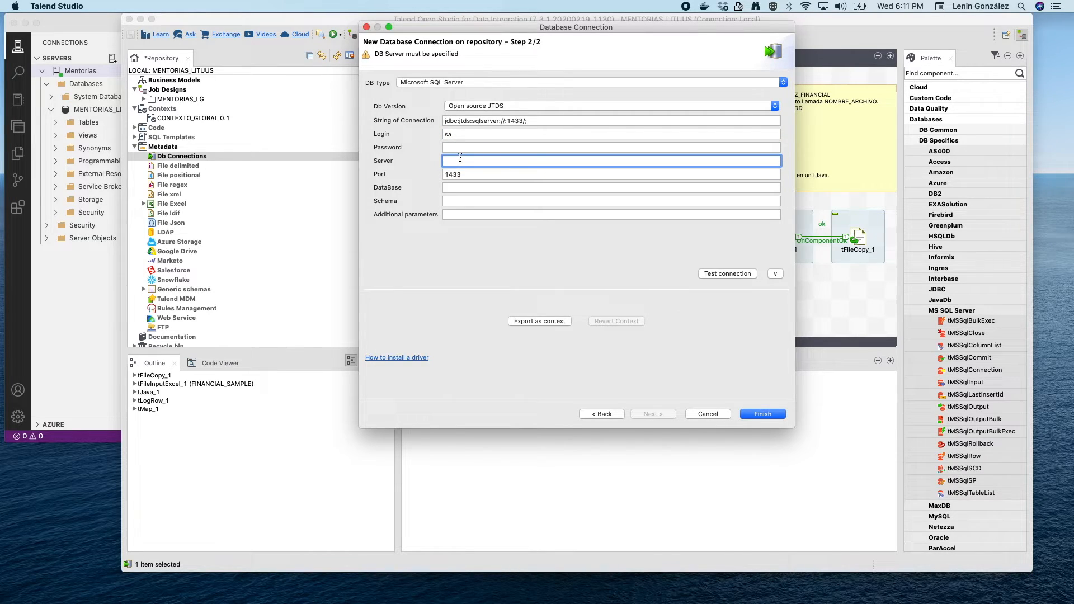
text(localhost)
drag(165, 22, 185, 23)
click(485, 189)
text(MENTORIAS_LITUUS)
Switch to Azure Data Studio to check the Tables folder of the MENTORIAS_LITUUS database, and return to the connection wizard in Talend
click(72, 123)
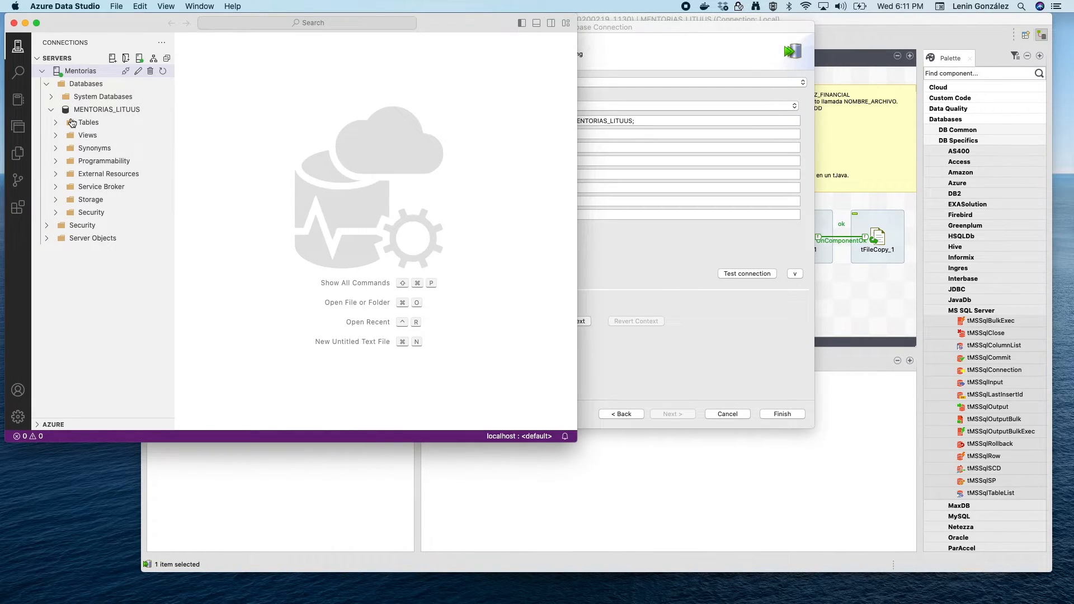
click(59, 123)
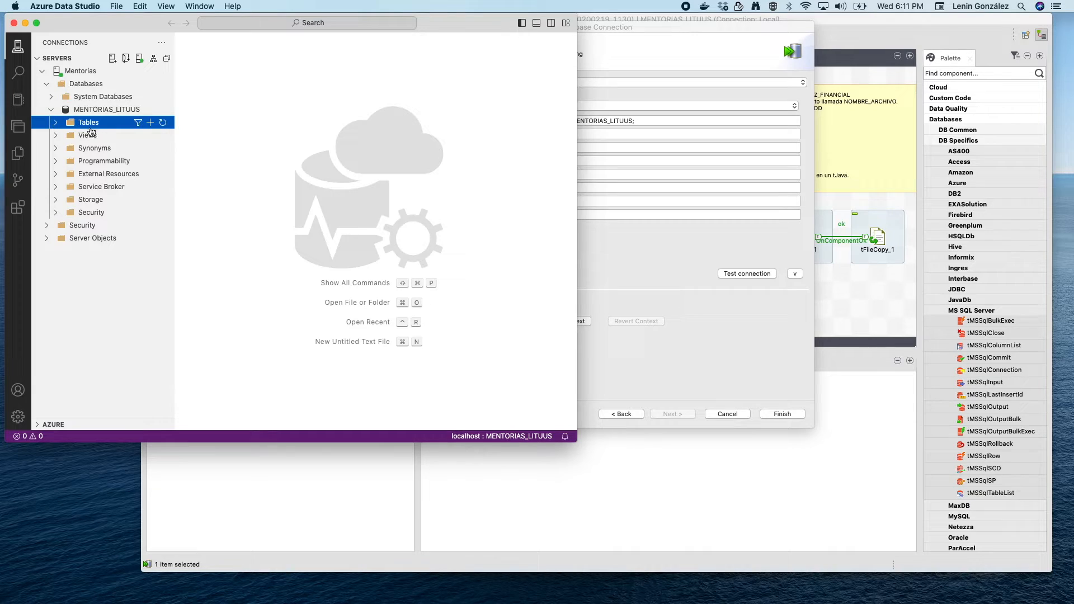
click(750, 231)
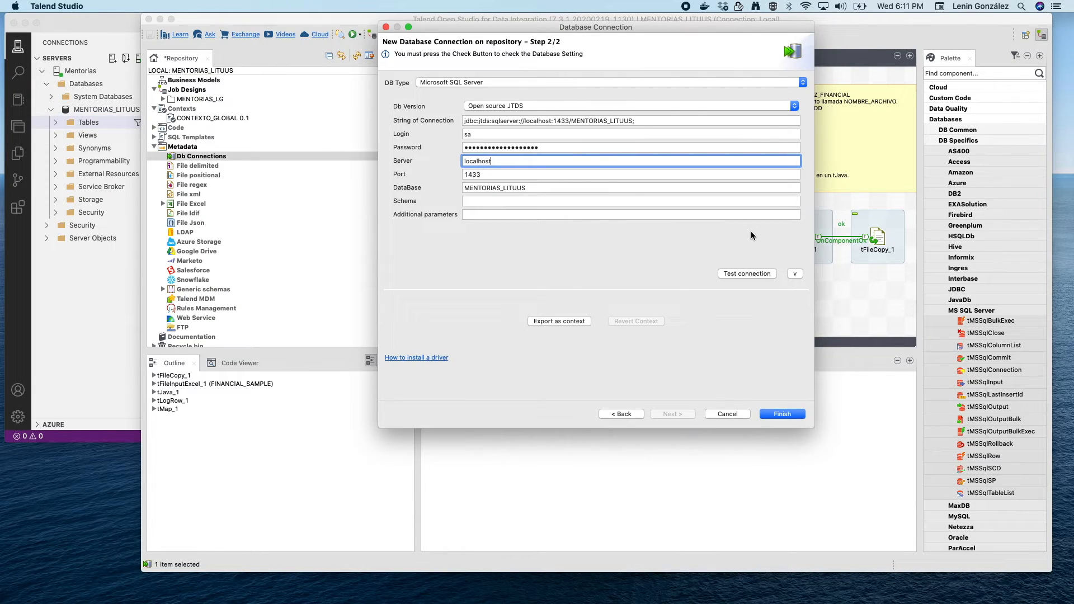
Test the D_EDW connection and finish creating it in the repository
click(740, 274)
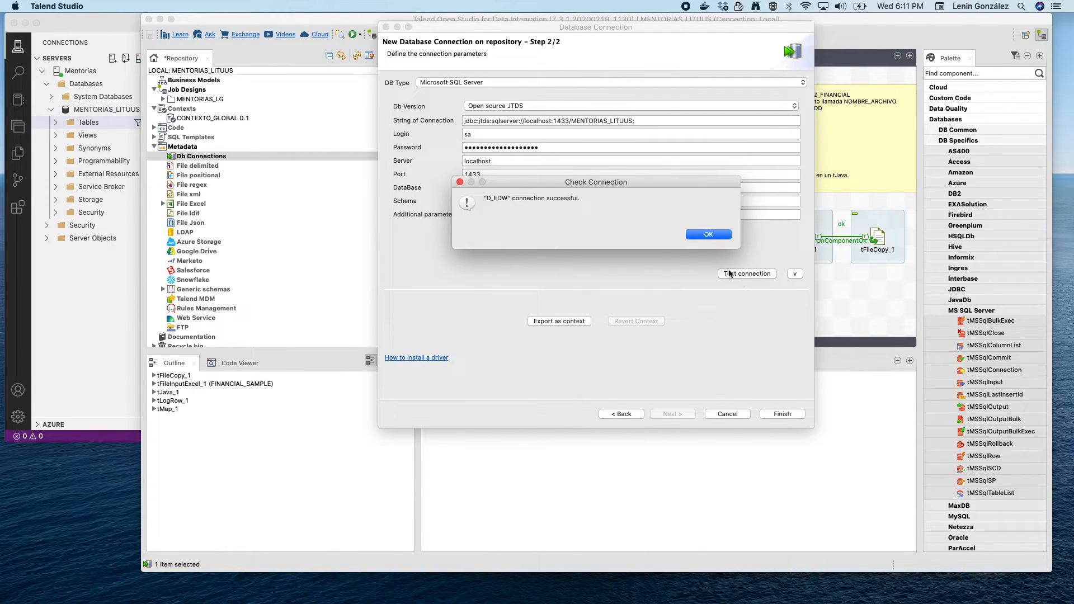
click(699, 234)
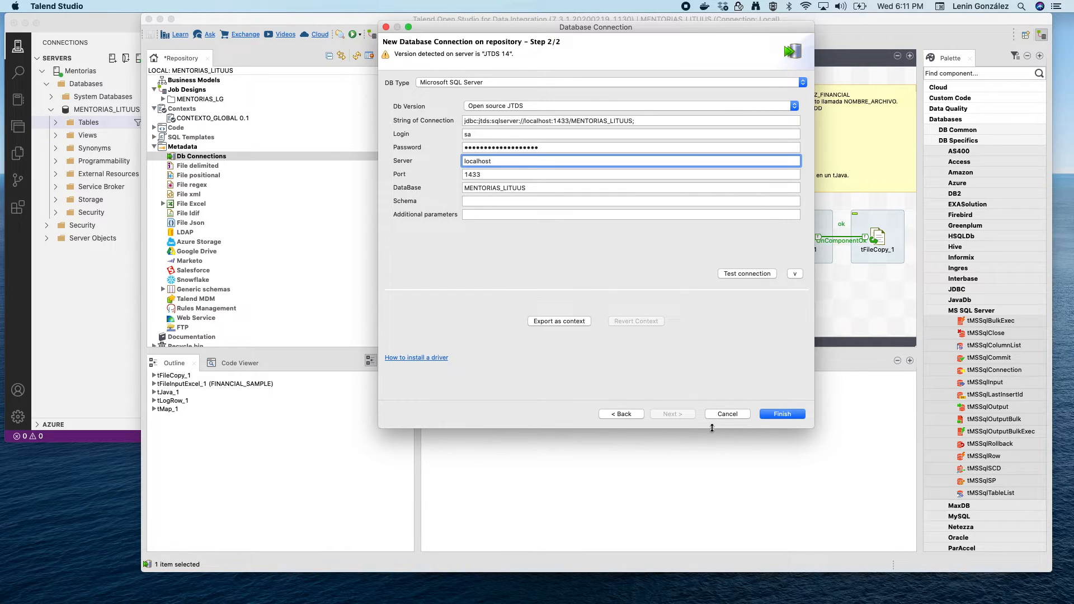
click(781, 414)
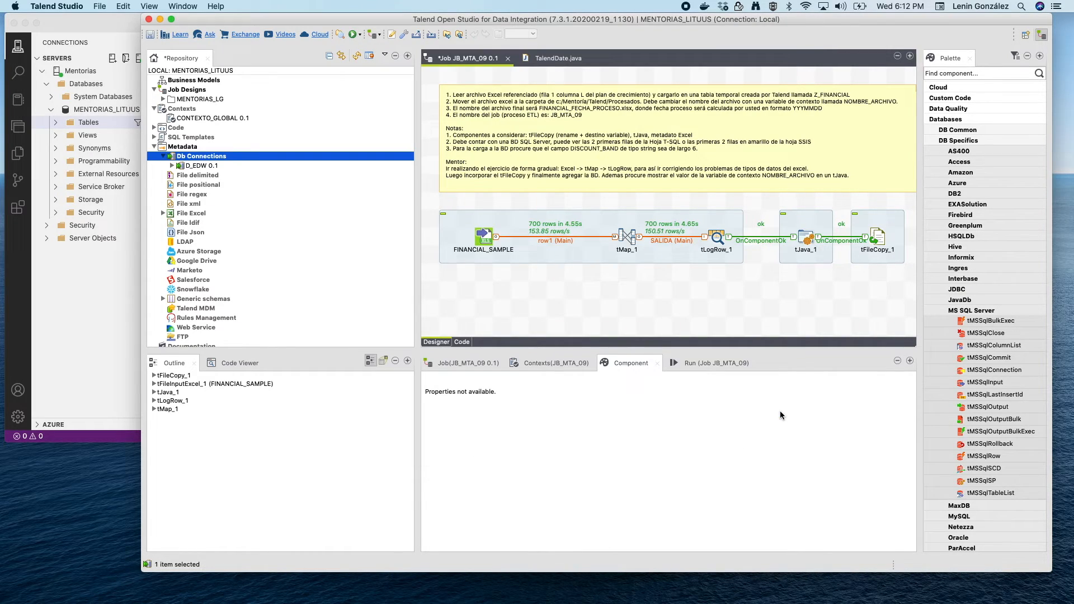
Add a tDBOutput (Microsoft SQL Server) component from the D_EDW connection to the job, below tLogRow_1
click(171, 166)
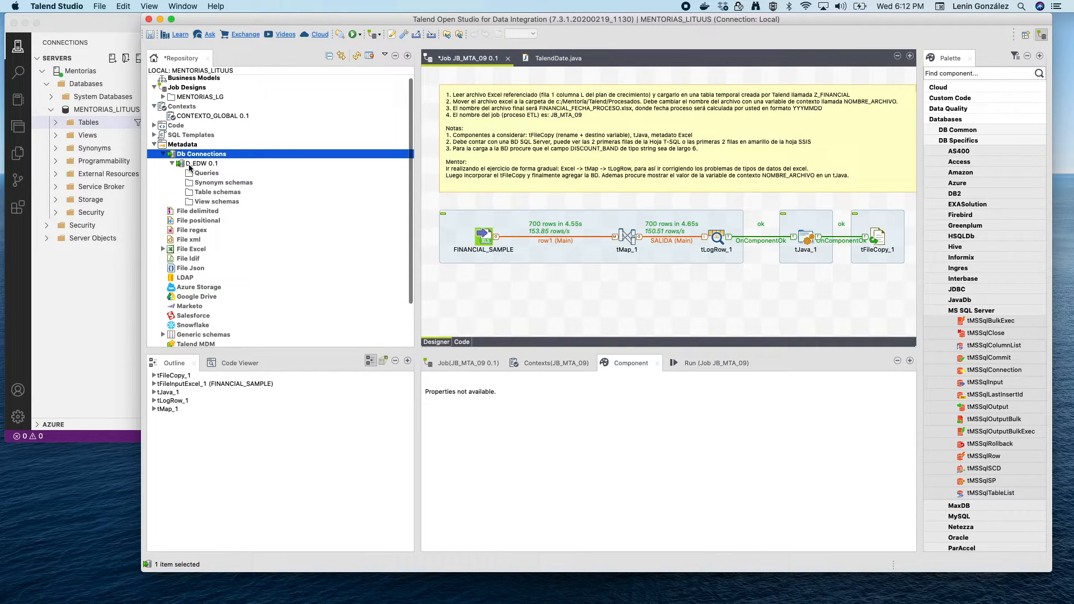
click(189, 165)
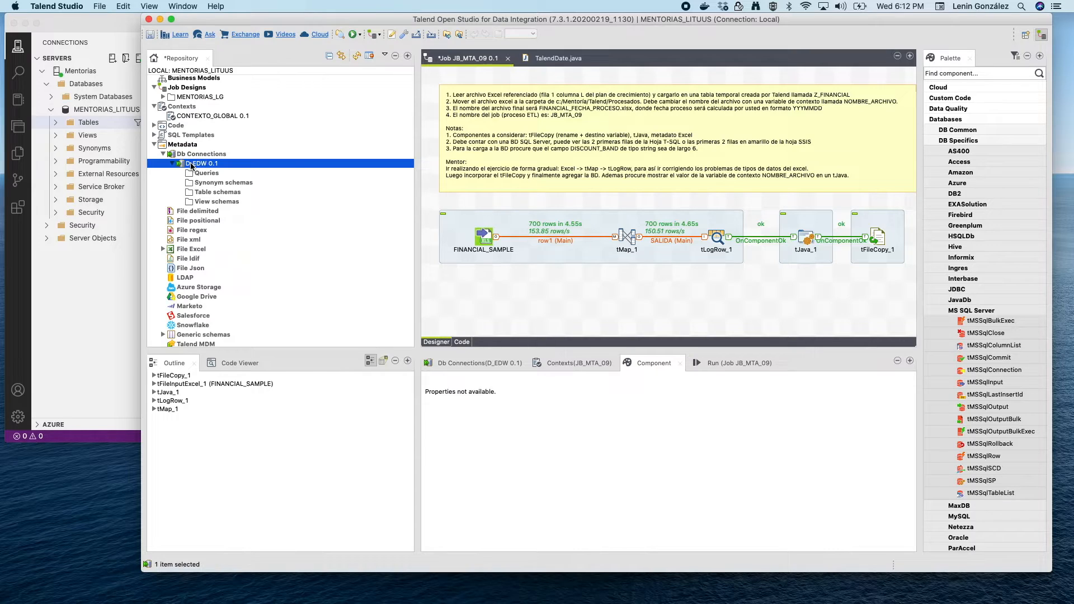
mouse_move(190, 165)
drag(379, 20, 331, 21)
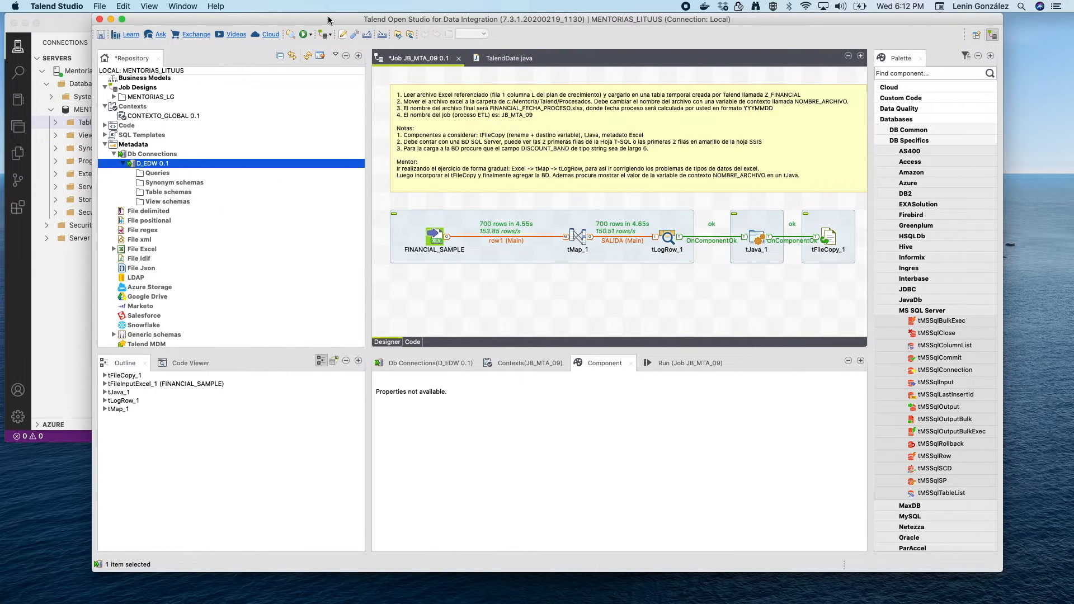
drag(163, 159, 683, 286)
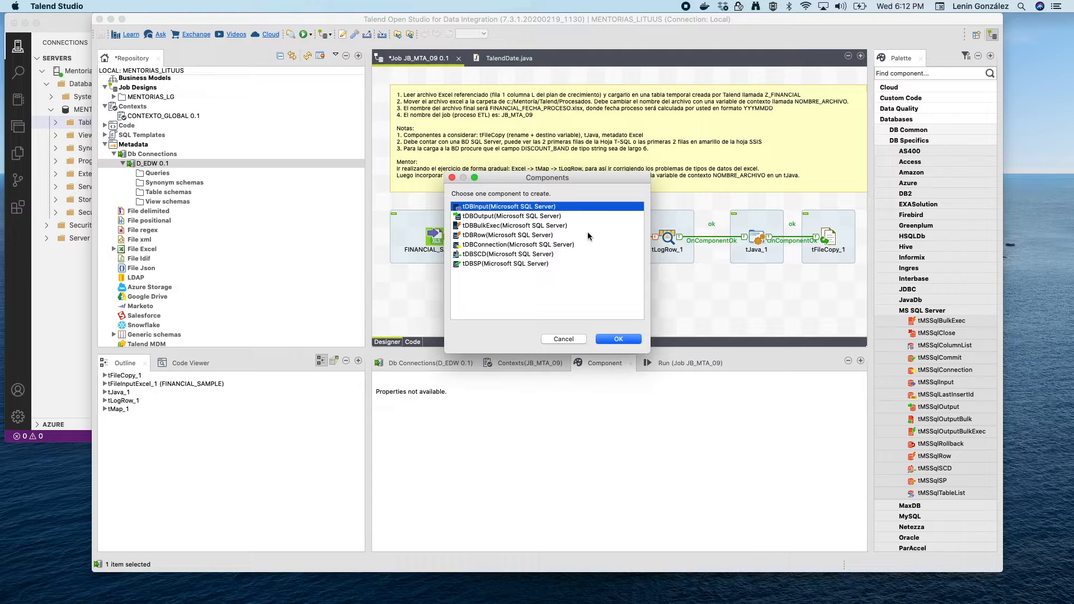
click(550, 219)
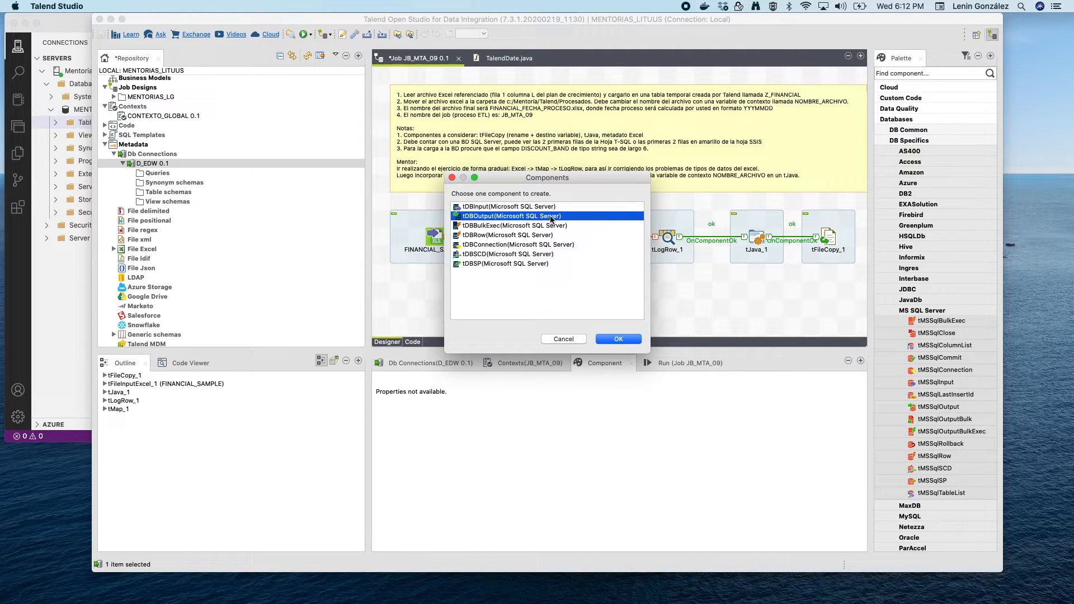
click(620, 339)
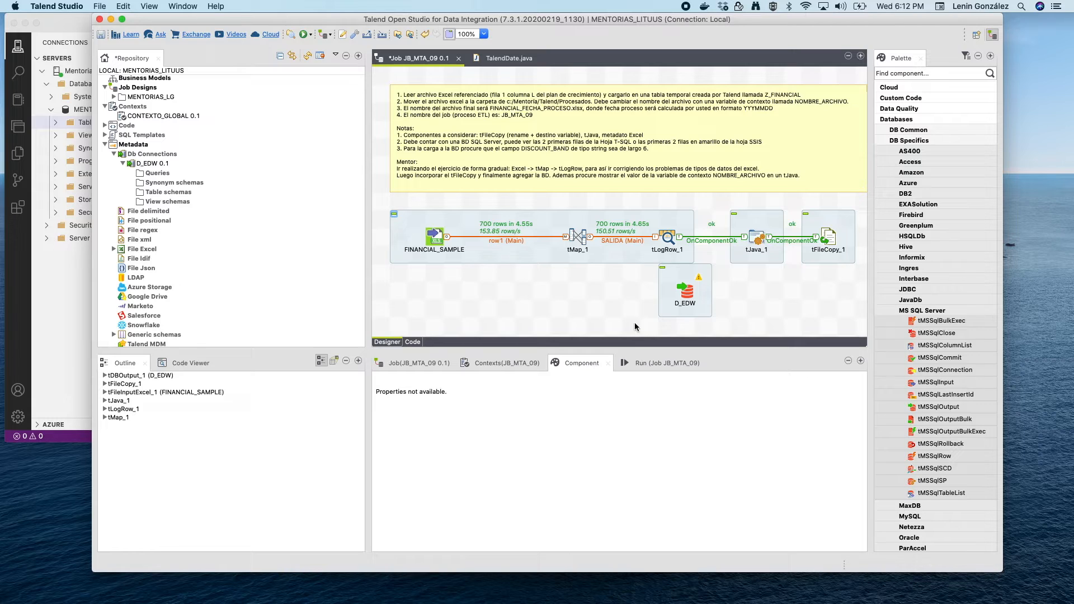
Delete the SALIDA link between tMap_1 and tLogRow_1
click(621, 241)
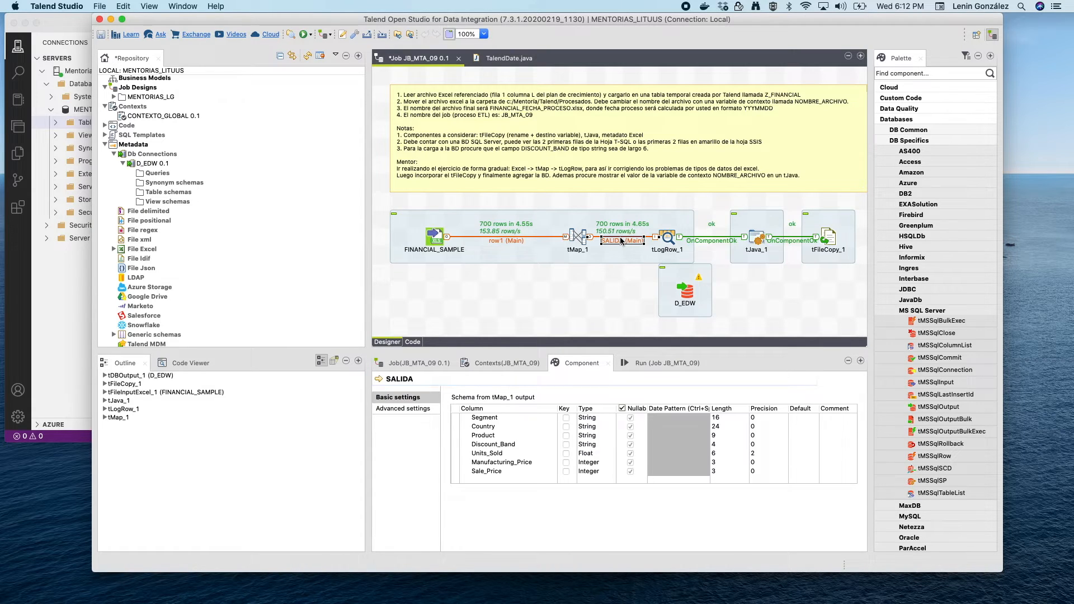
right_click(621, 241)
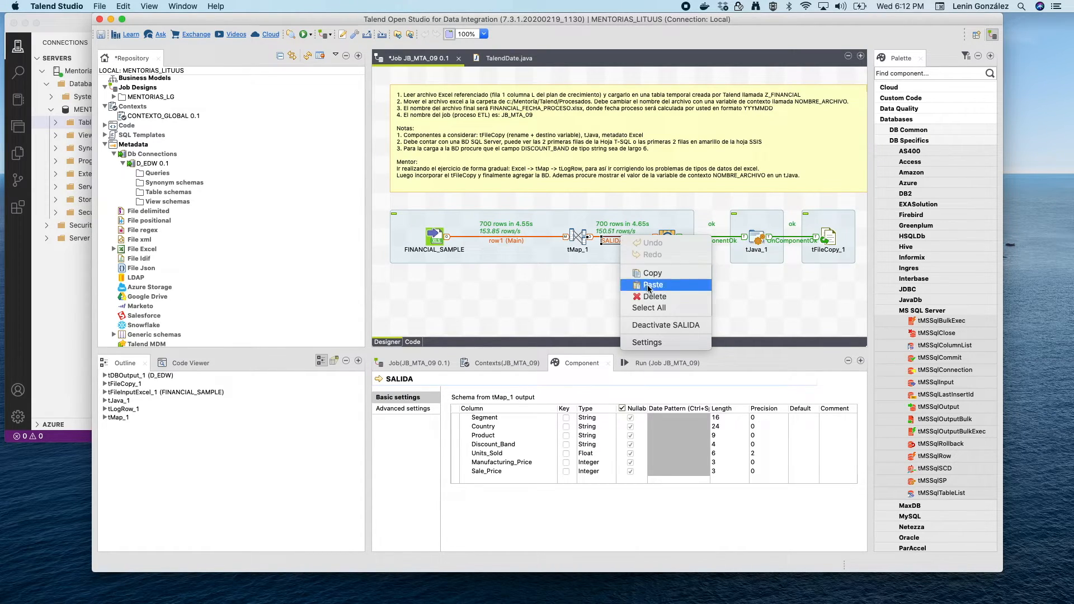
key(Escape)
key(Delete)
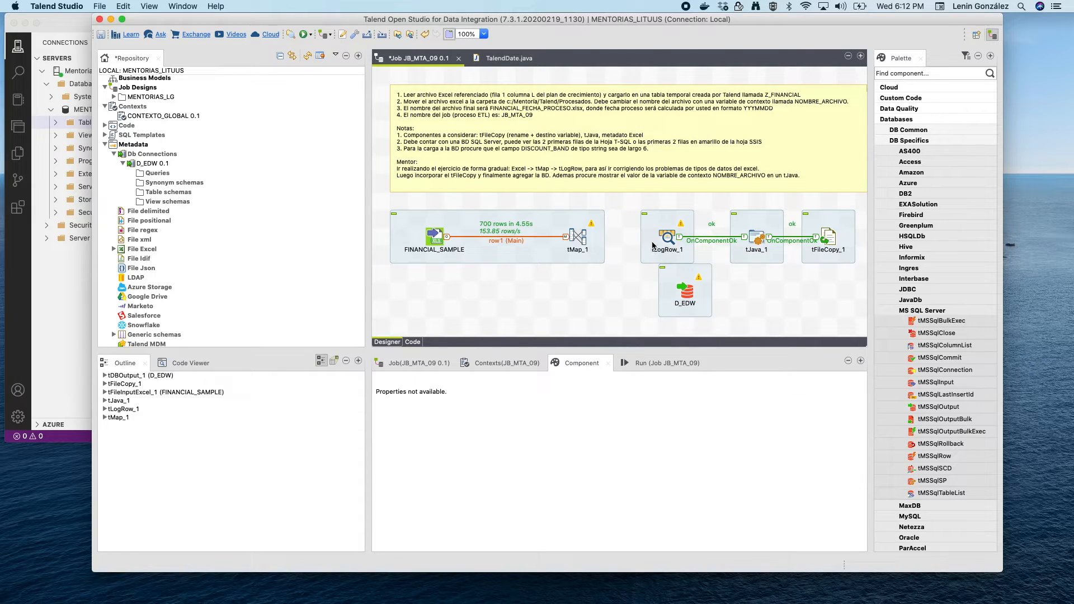
Connect the SALIDA output of tMap_1 to the D_EDW component and shift D_EDW slightly beneath tLogRow_1
click(587, 239)
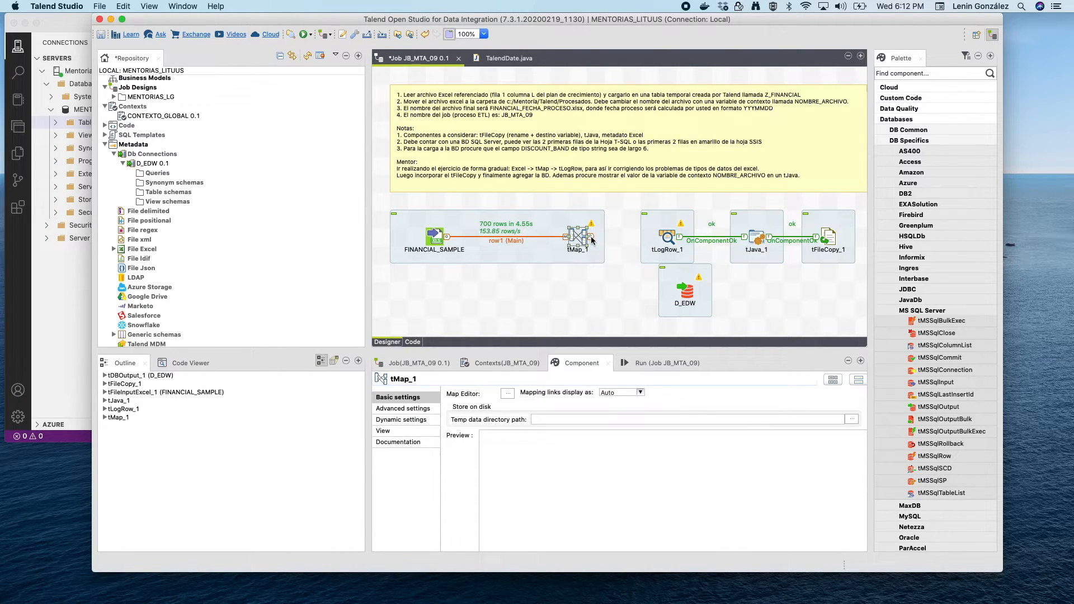
right_click(583, 237)
mouse_move(606, 244)
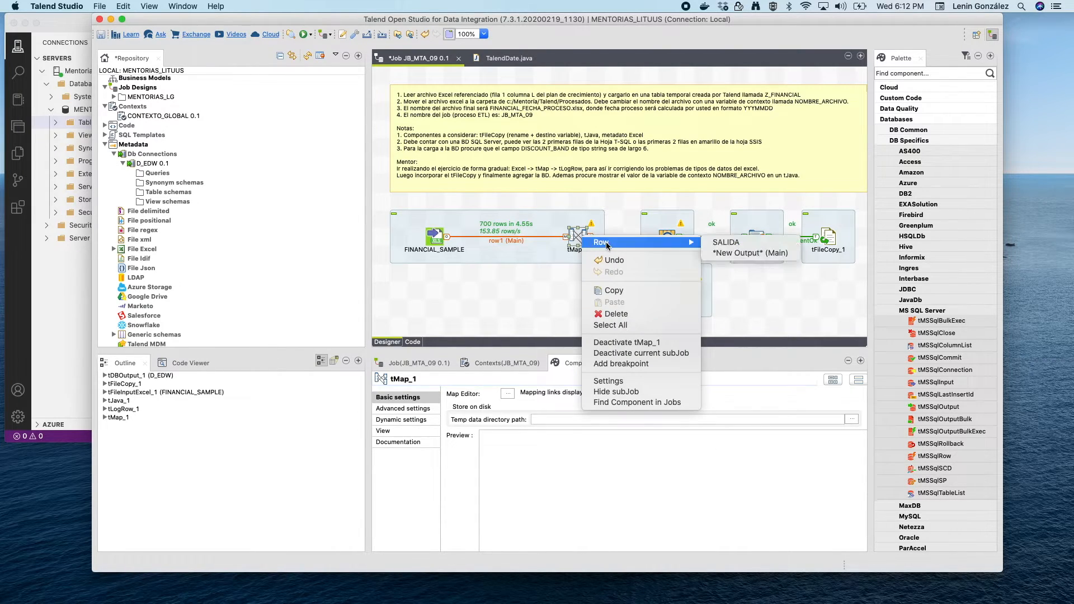
click(726, 242)
click(680, 296)
click(681, 294)
drag(682, 290, 663, 308)
Delete the OnComponentOk link from tLogRow_1 to tJava_1 and add an On Component Ok trigger from D_EDW to tJava_1
click(711, 240)
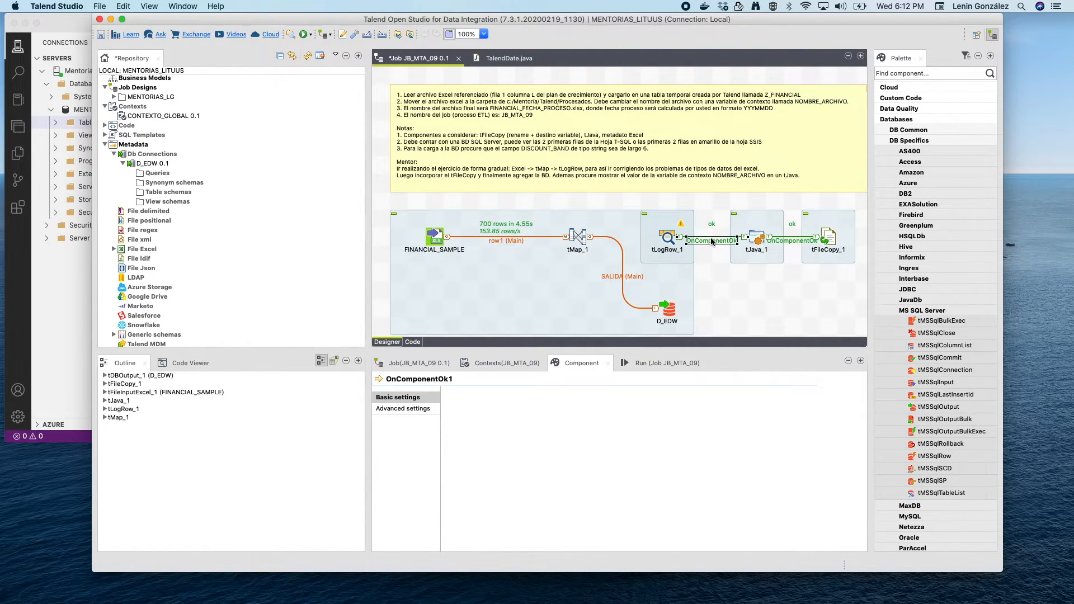
right_click(711, 240)
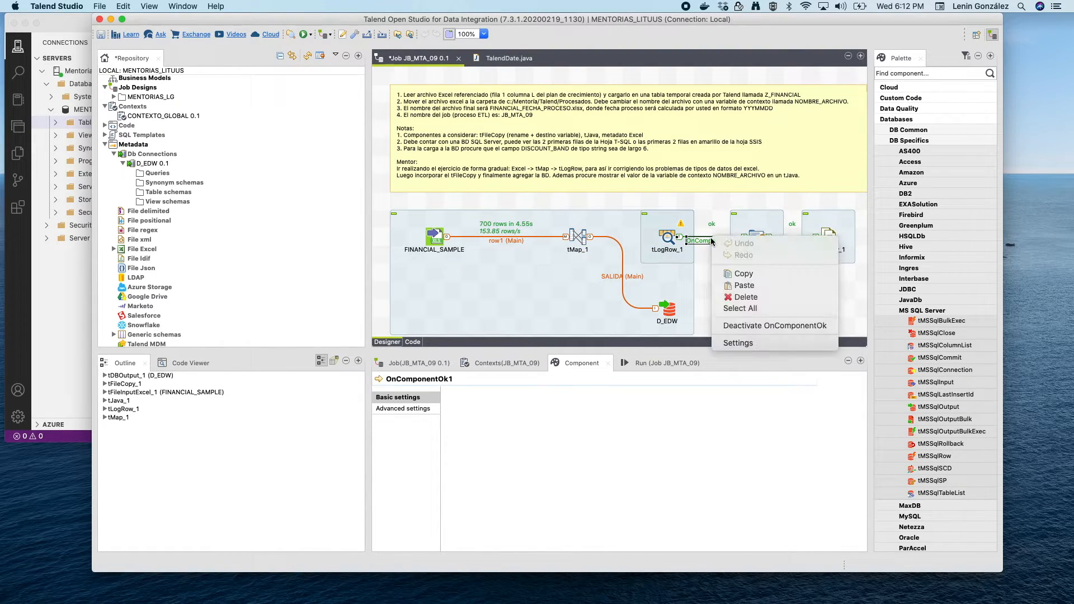
click(742, 297)
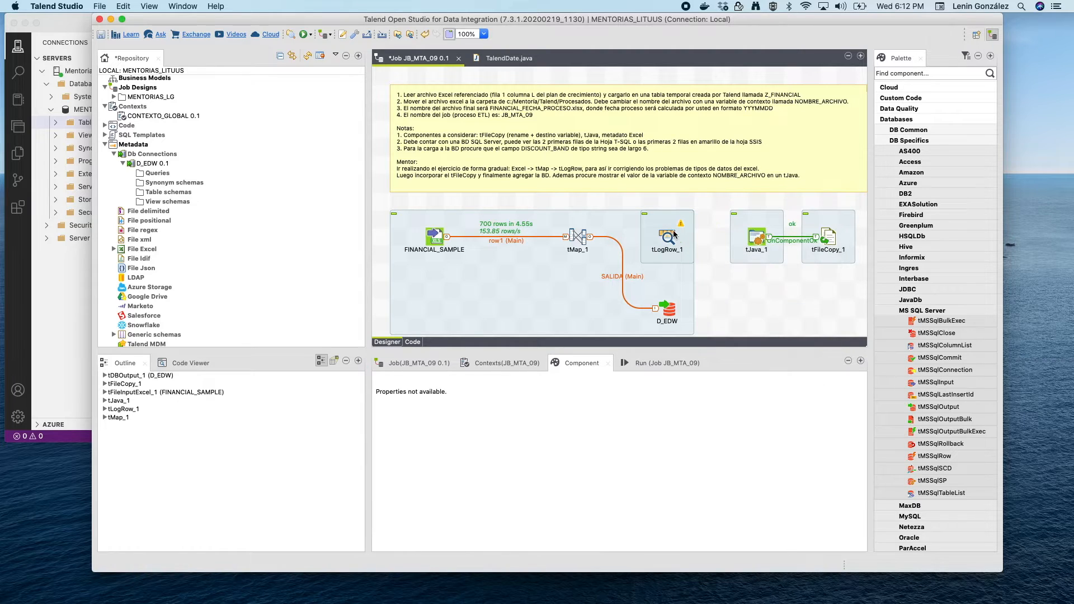
right_click(673, 308)
mouse_move(721, 313)
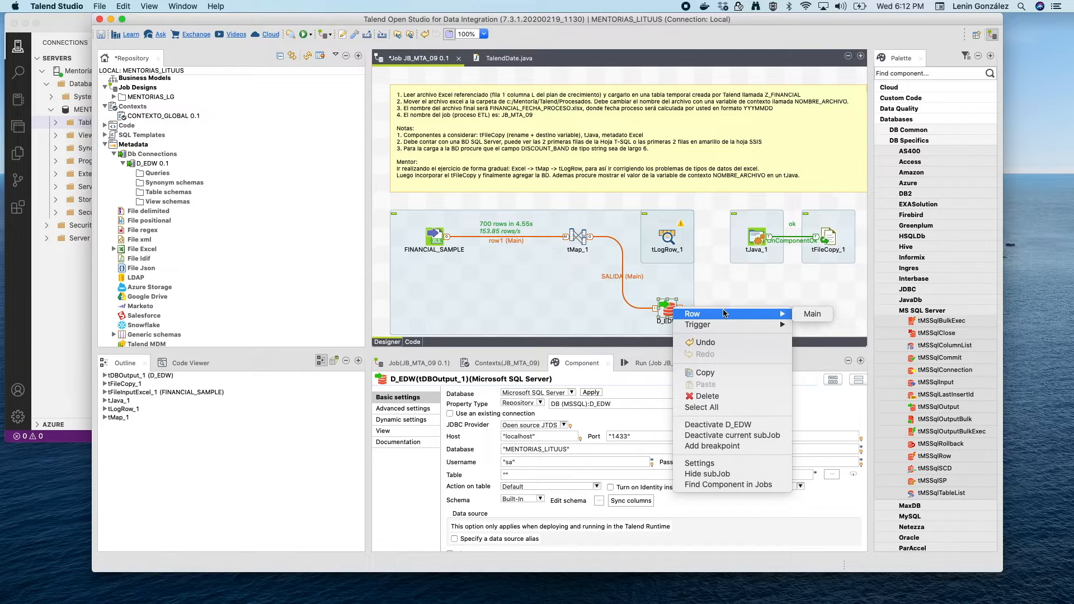
mouse_move(759, 324)
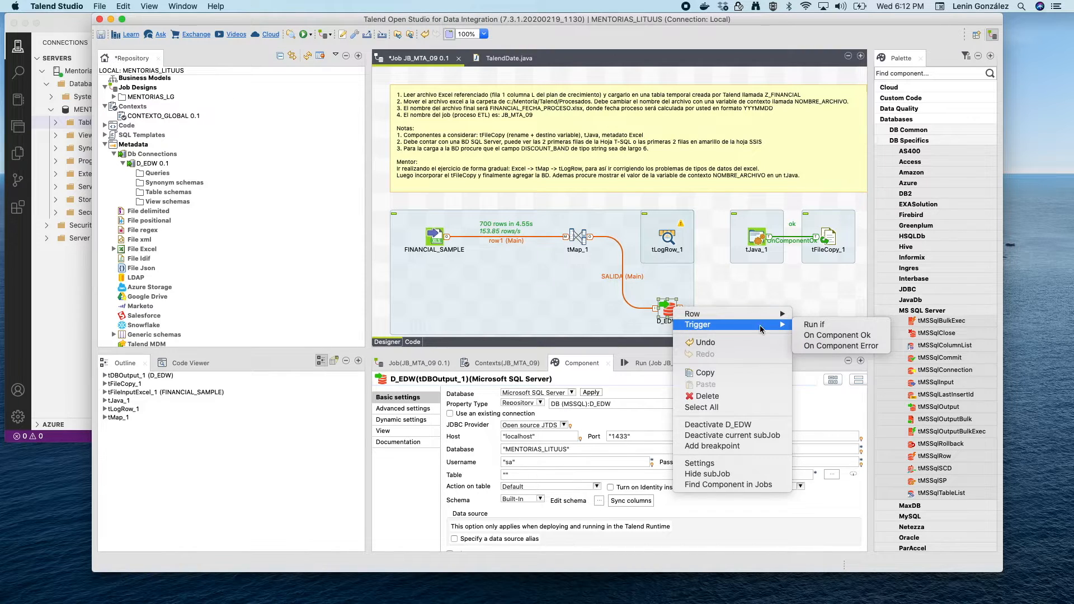
click(813, 340)
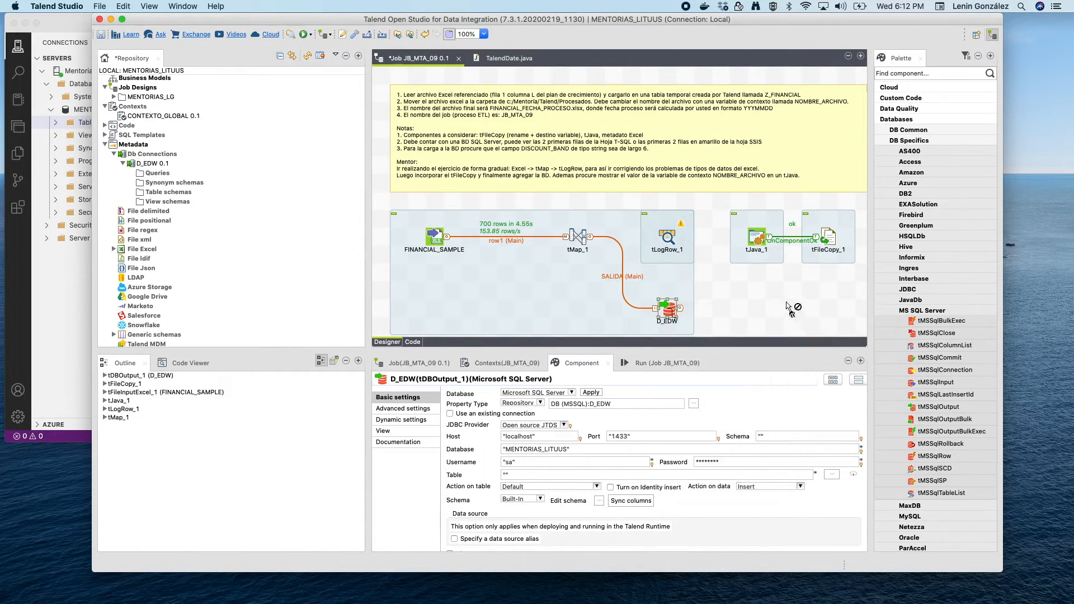
click(753, 239)
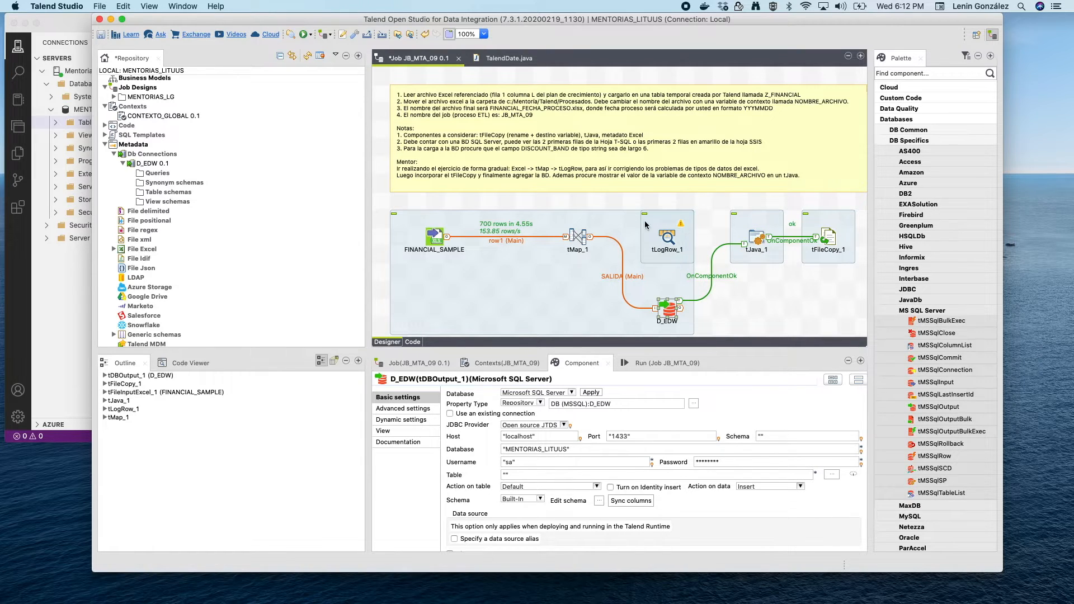
Move tLogRow_1 below tJava_1 and place D_EDW in the main row between tMap_1 and tJava_1
click(667, 237)
drag(666, 239, 774, 310)
click(667, 308)
drag(655, 244, 652, 241)
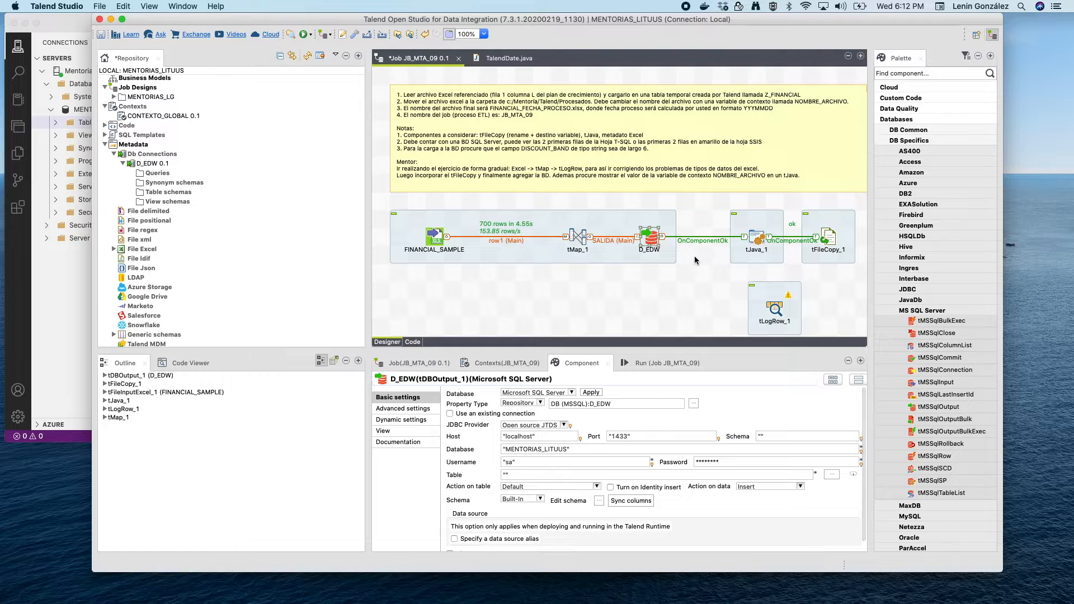
drag(652, 241, 671, 240)
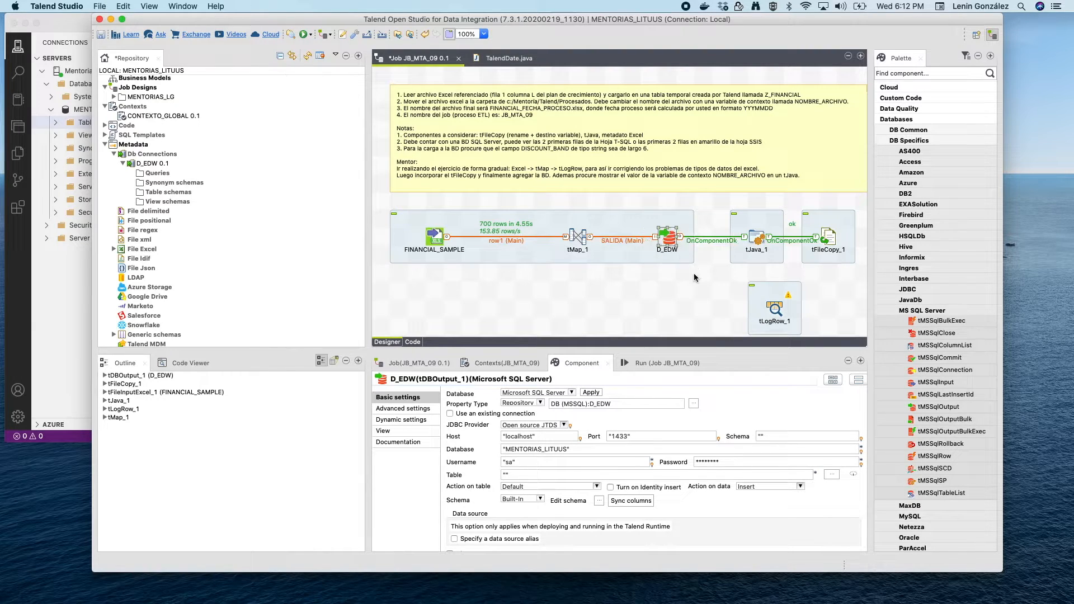
Switch to Finder to check the Entrada and Procesados folders in Mentorias, and return to Talend
click(701, 286)
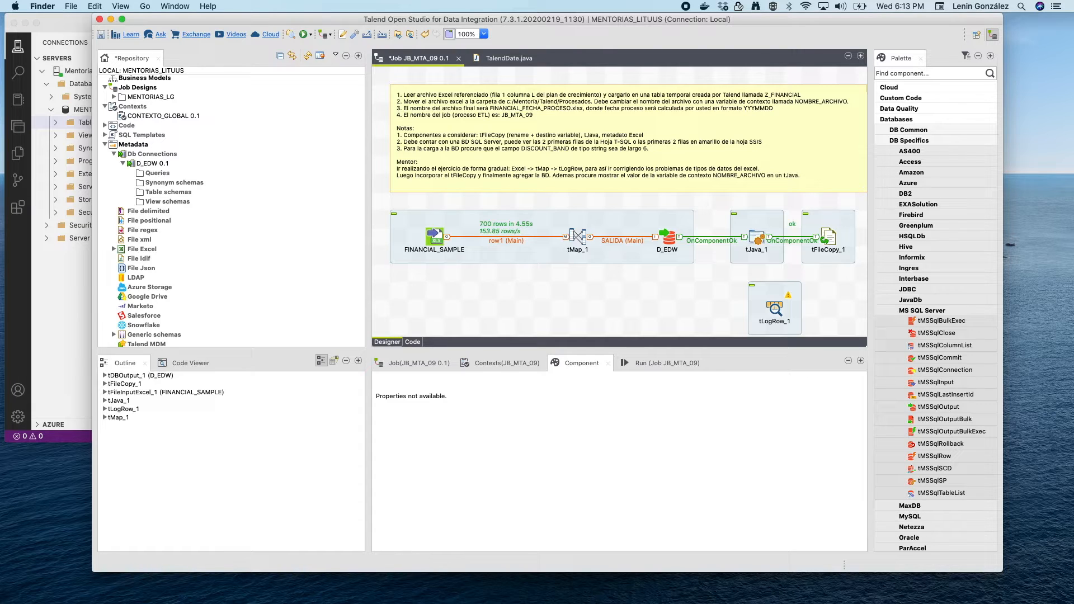
drag(0, 109, 353, 87)
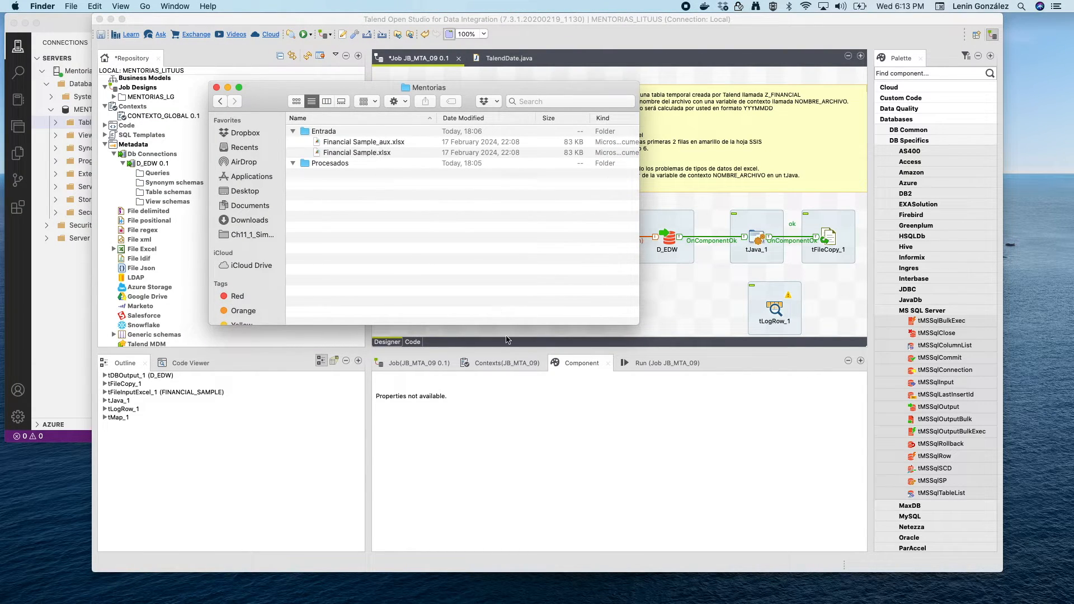
click(661, 314)
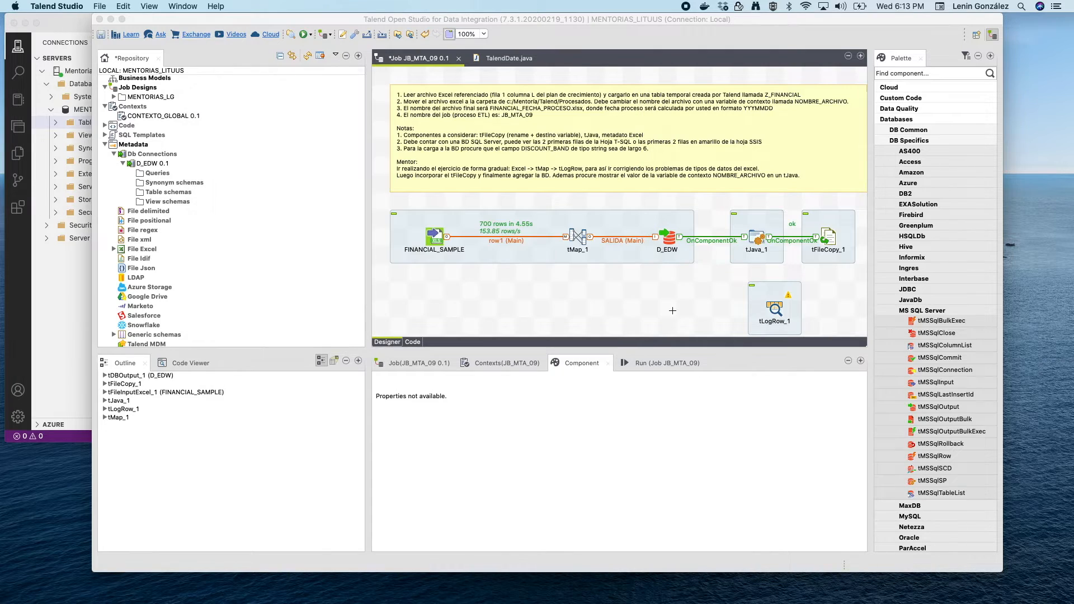
Set the D_EDW output's table to Z_FINANCIAL and its action on table to Create table
click(667, 237)
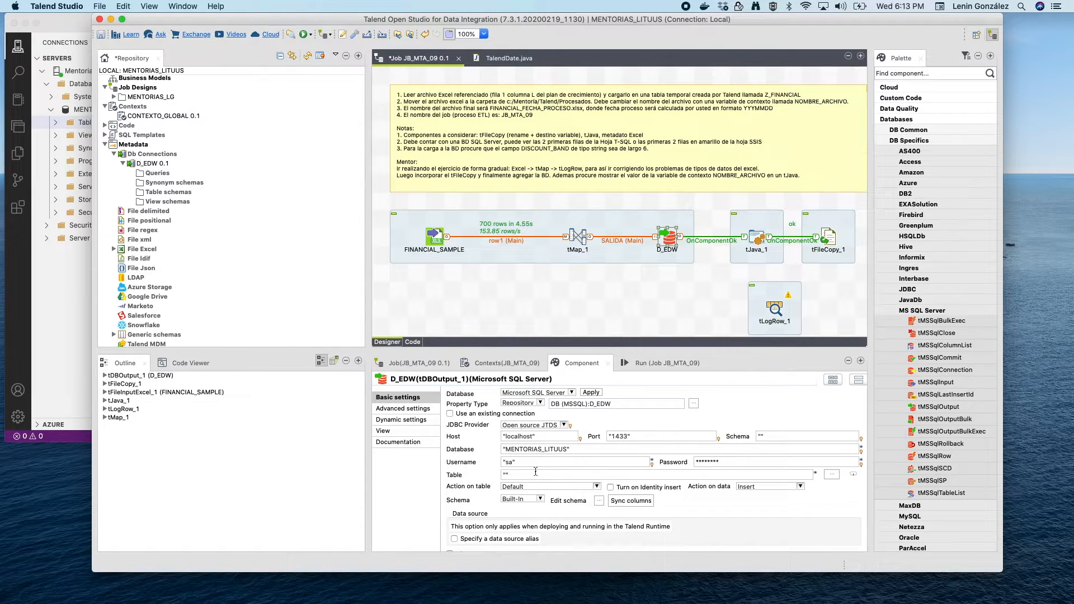
click(505, 474)
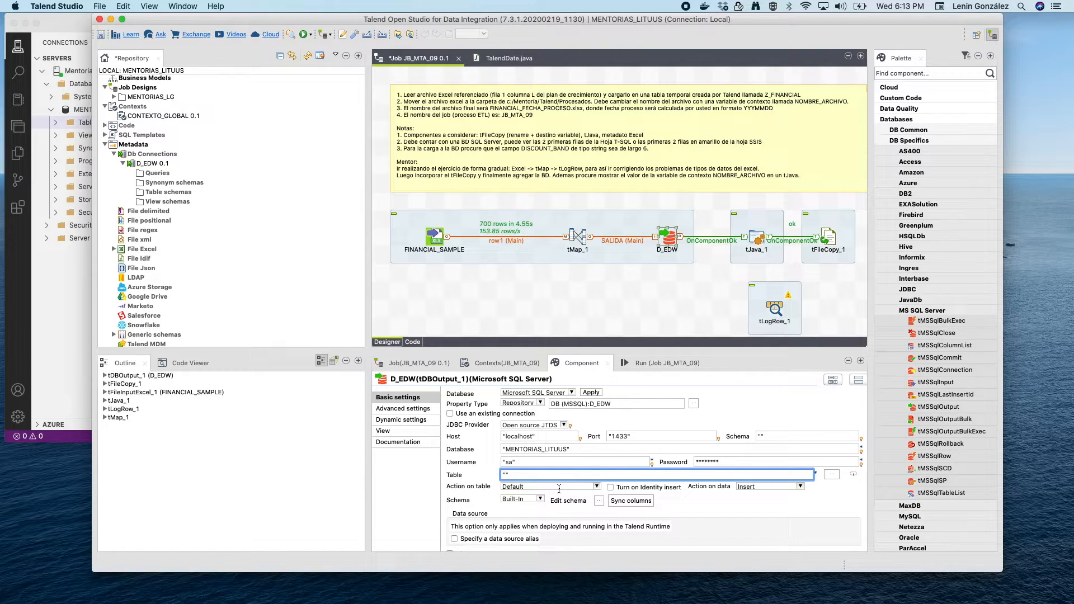
text(Z_FINANCIAL)
click(597, 487)
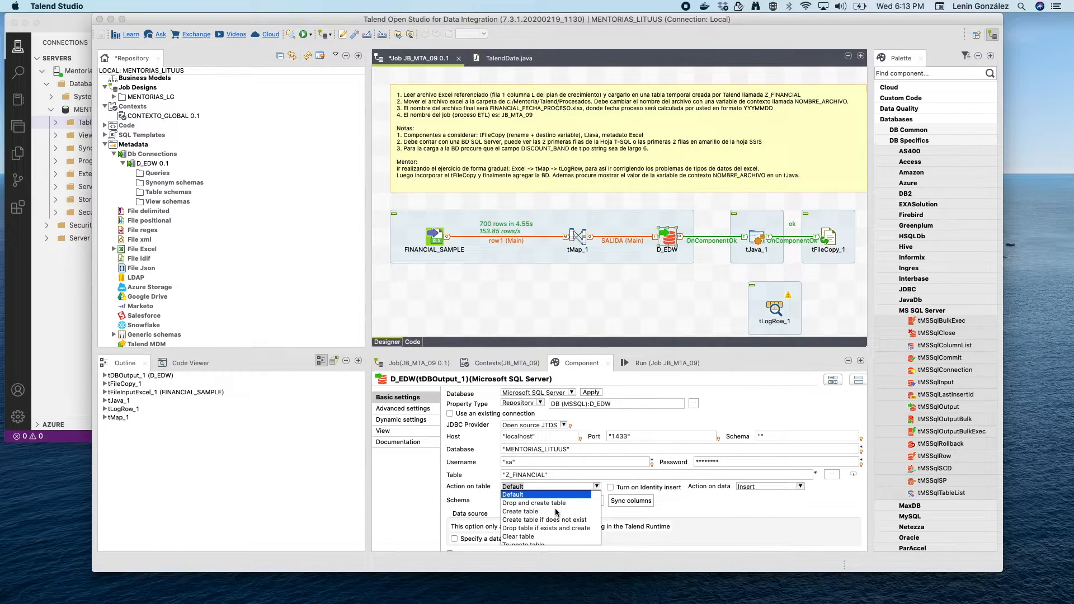
click(529, 511)
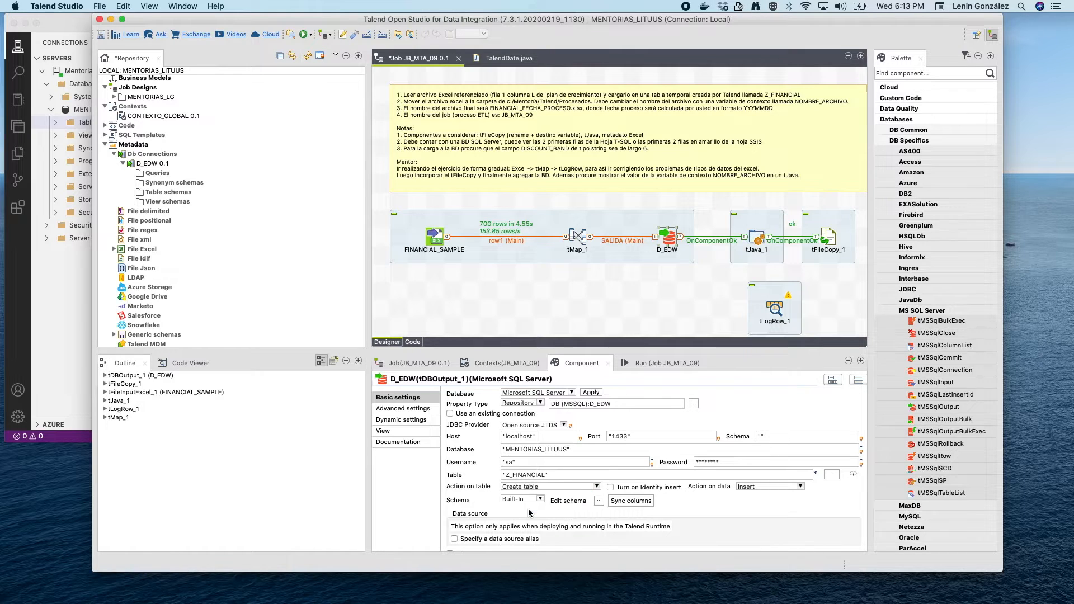
click(757, 508)
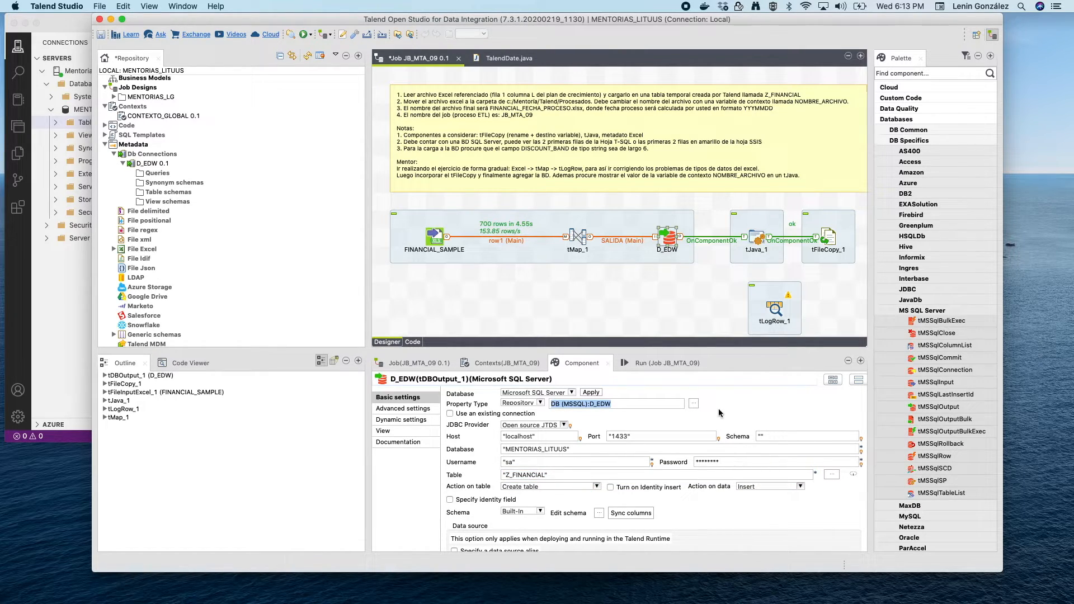
Deactivate the unconnected tLogRow_1 component and run job JB_MTA_09
click(648, 362)
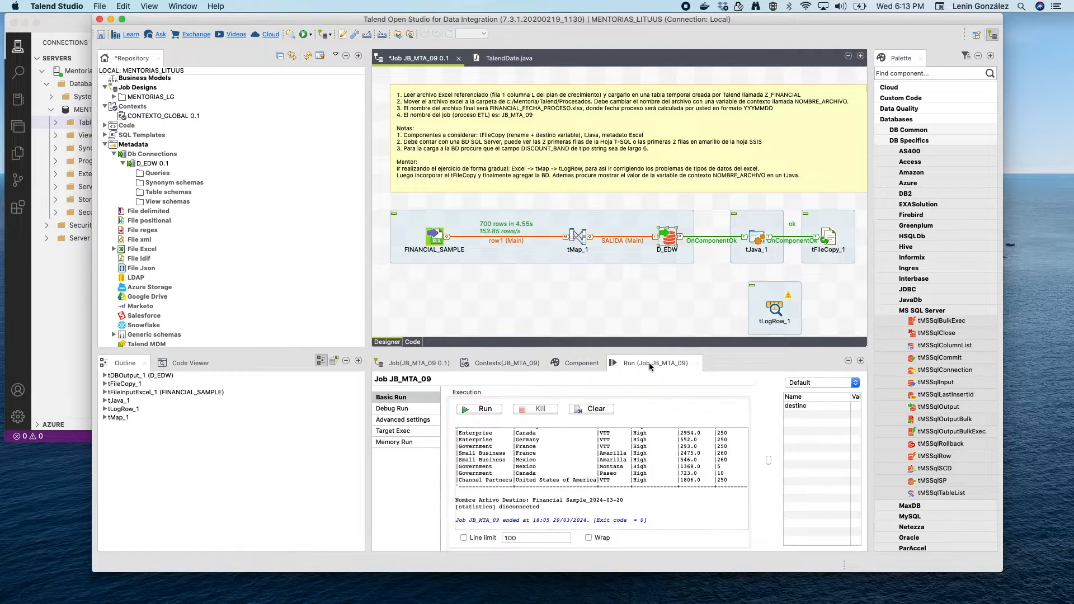
right_click(776, 310)
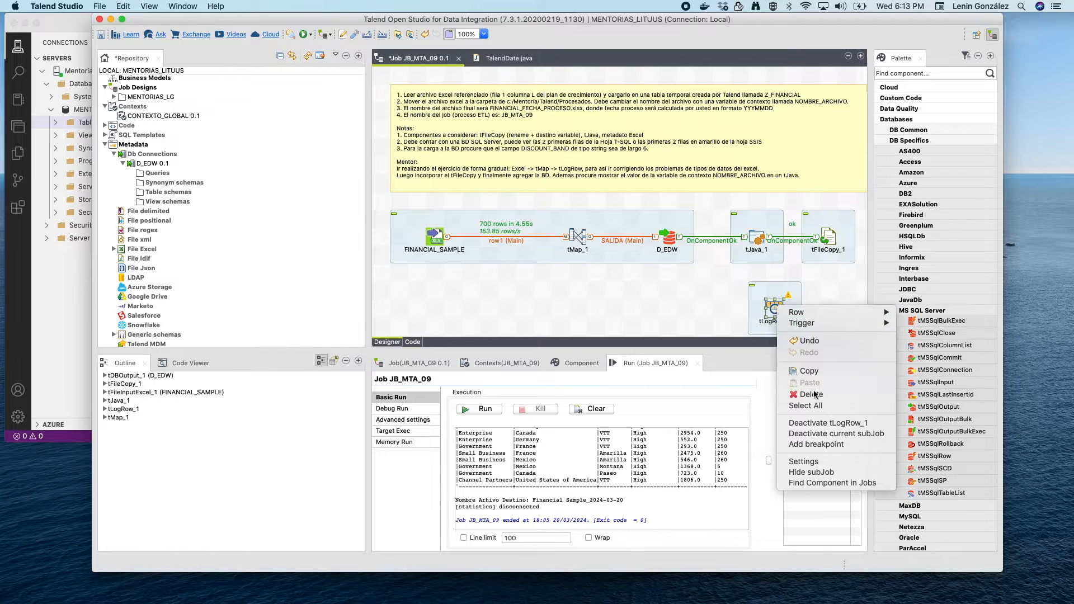
click(814, 423)
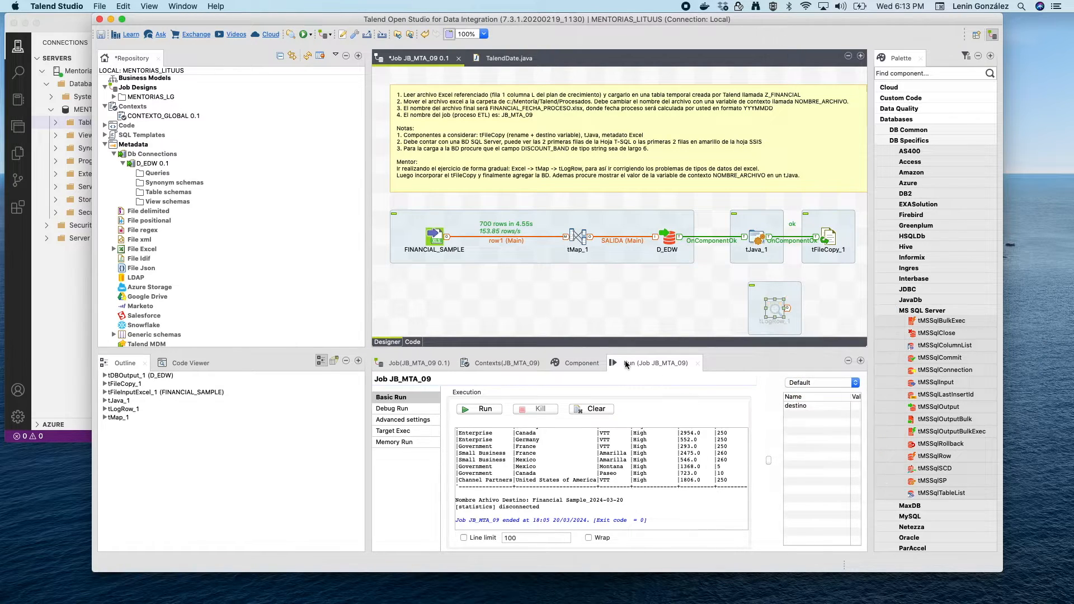
click(485, 409)
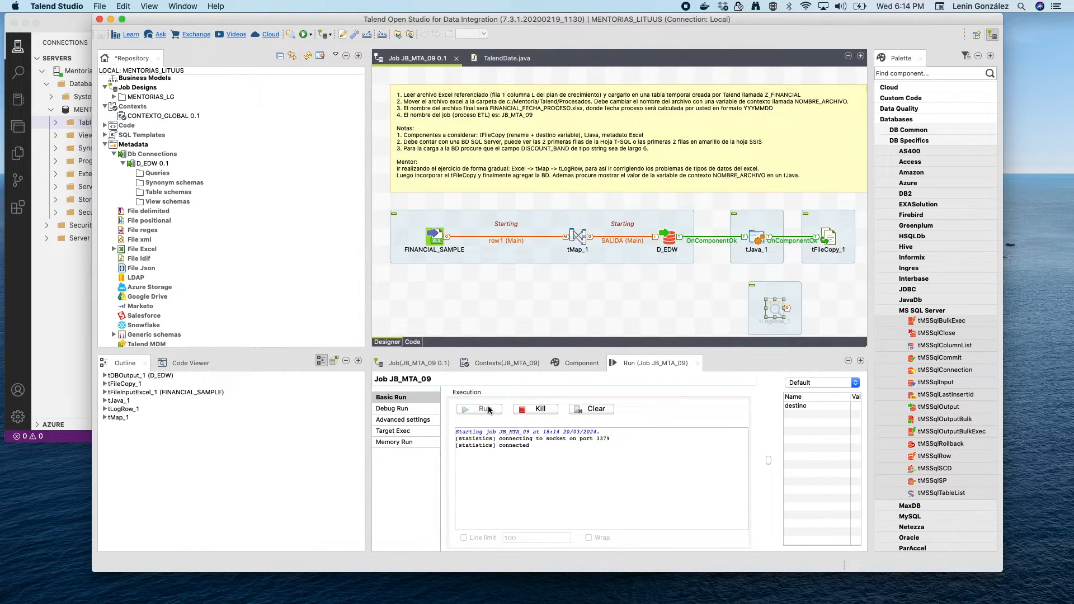
drag(506, 452, 458, 451)
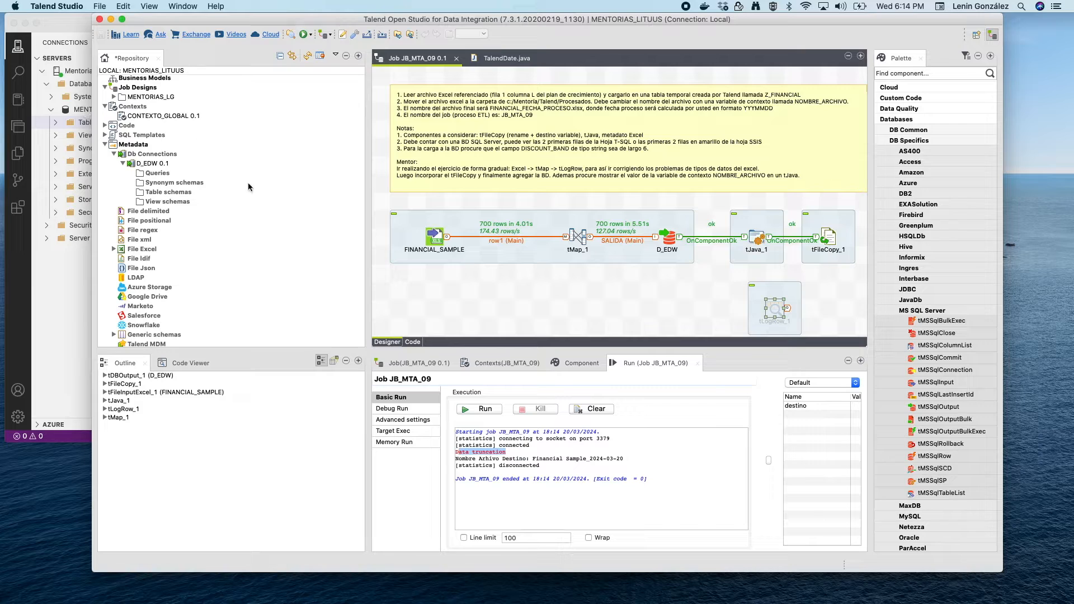
Switch to Azure Data Studio and query the top 1000 rows of table dbo.Z_FINANCIAL in the MENTORIAS_LITUUS database
click(439, 244)
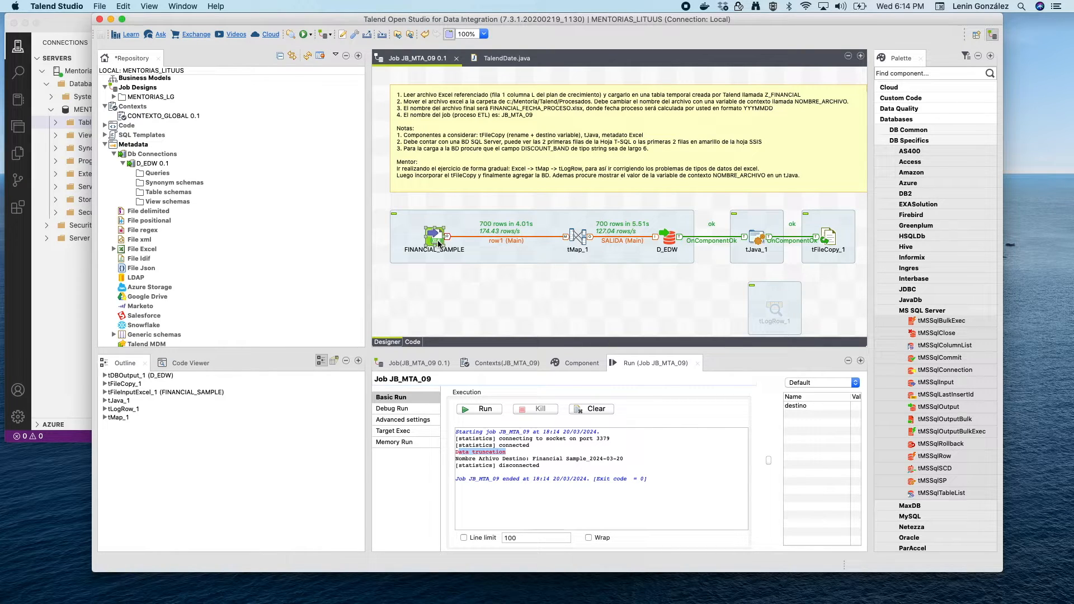
click(70, 109)
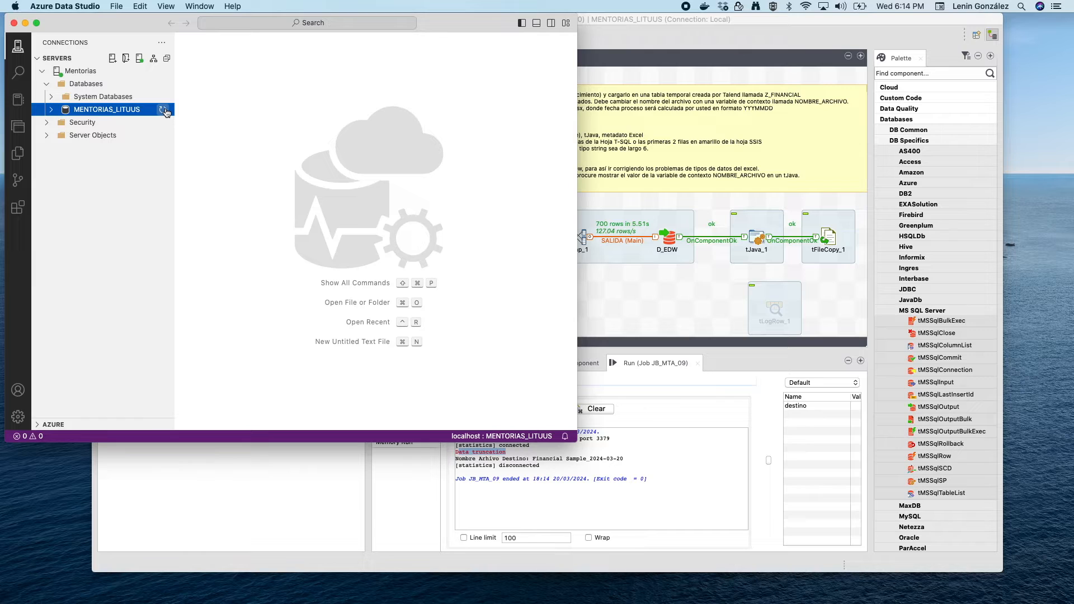
click(51, 110)
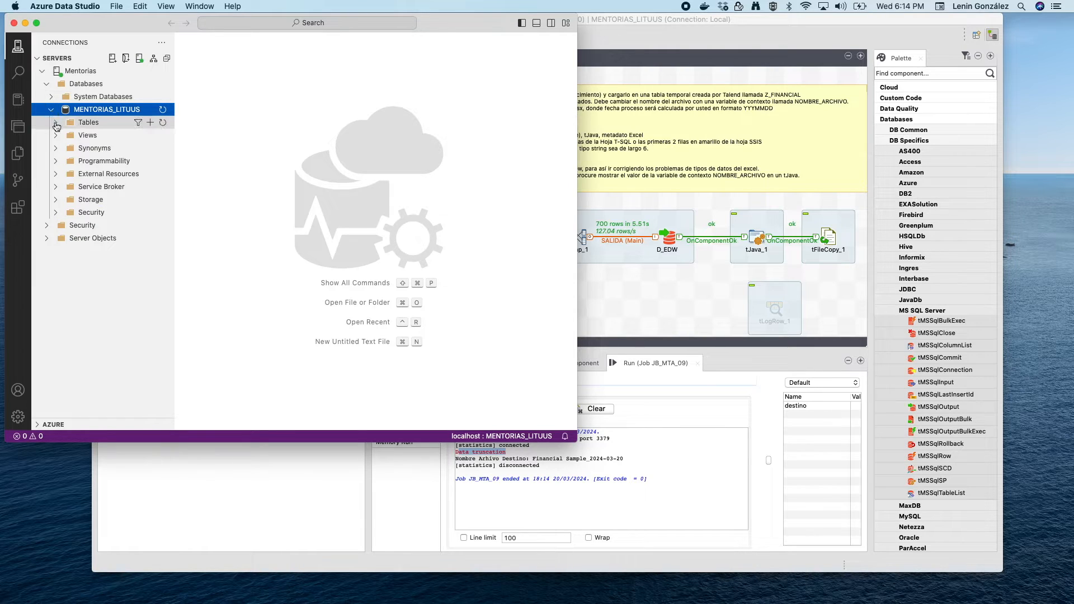
click(56, 122)
click(95, 135)
right_click(118, 137)
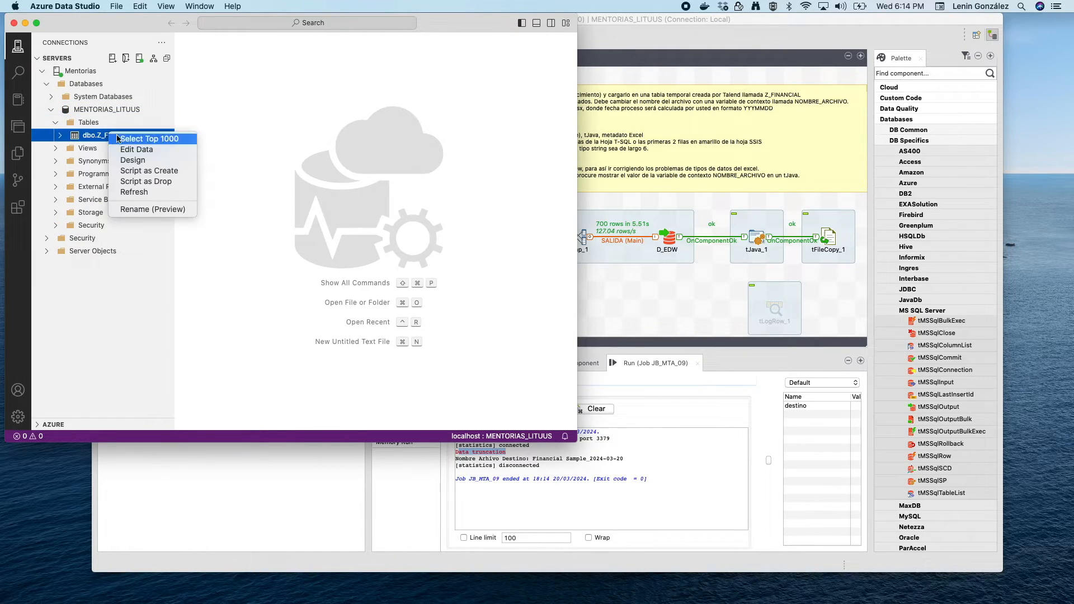
click(125, 139)
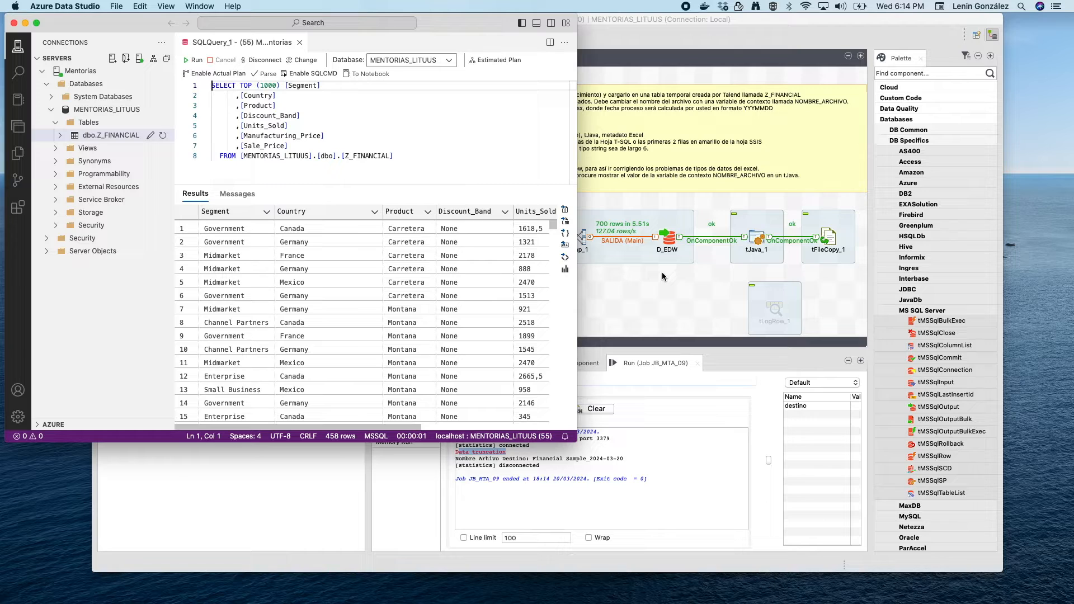
Return to Talend, check the Entrada and Procesados folders in Finder, and come back to the job
click(579, 458)
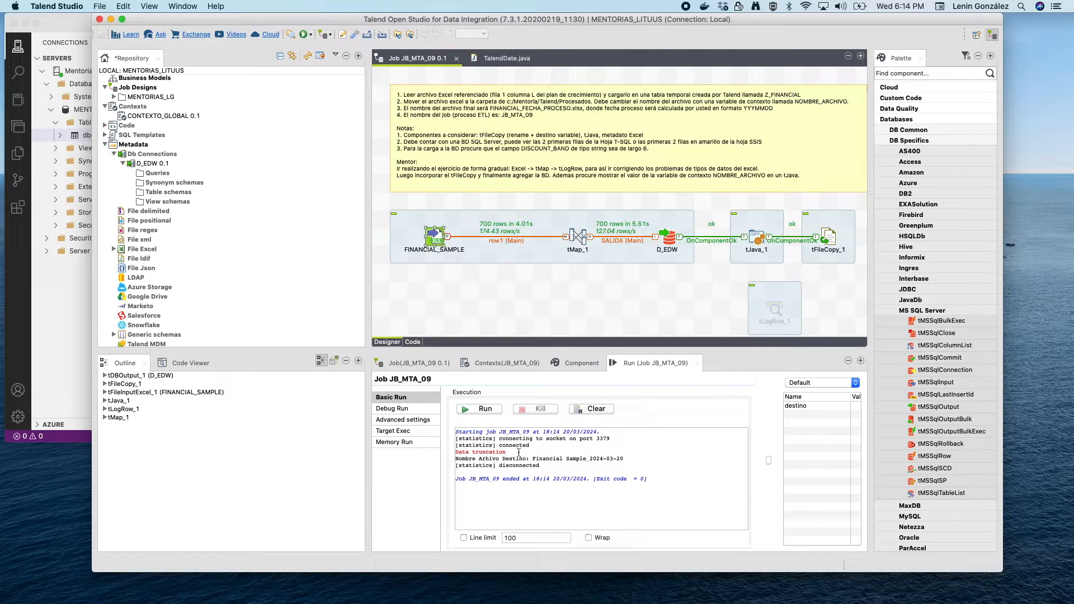
key(super+Tab)
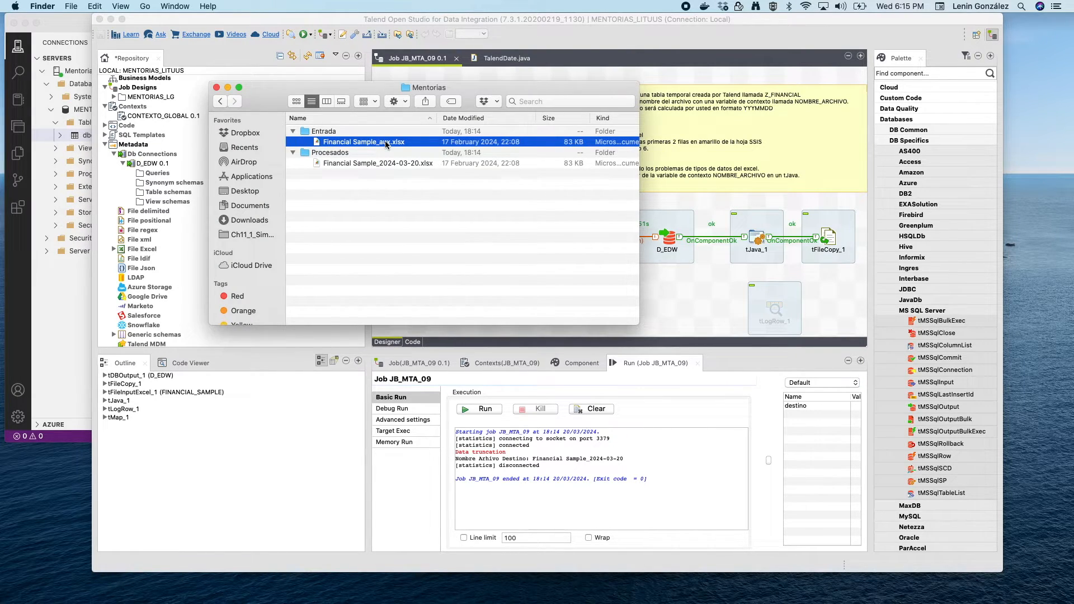
click(688, 282)
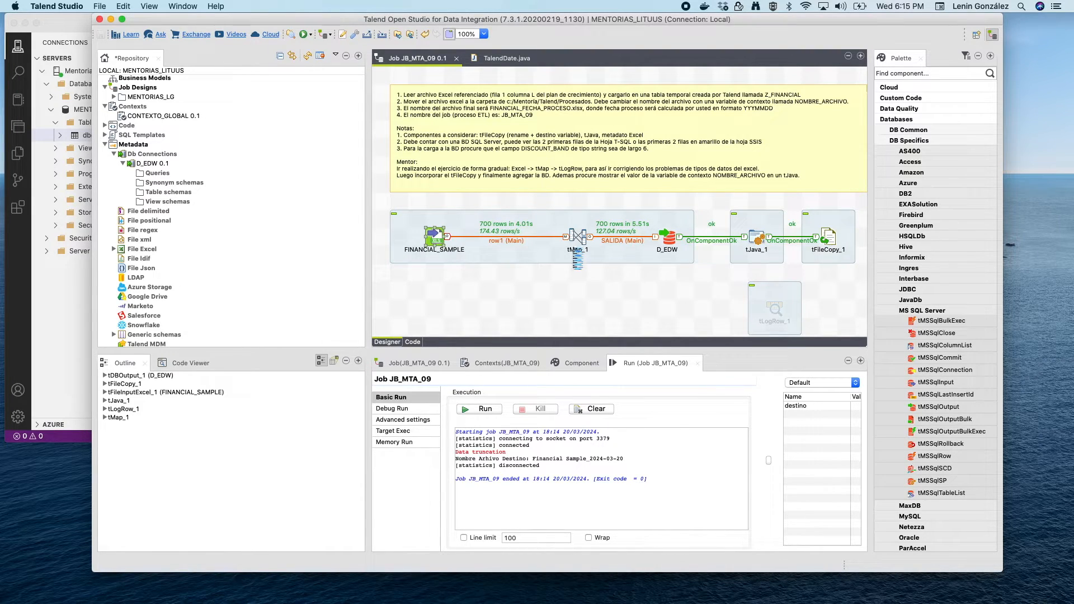
Compare the Discount_Band length in tMap_1 with the Discount Band values of Financial Sample_aux in Numbers, and close the spreadsheet
double_click(567, 245)
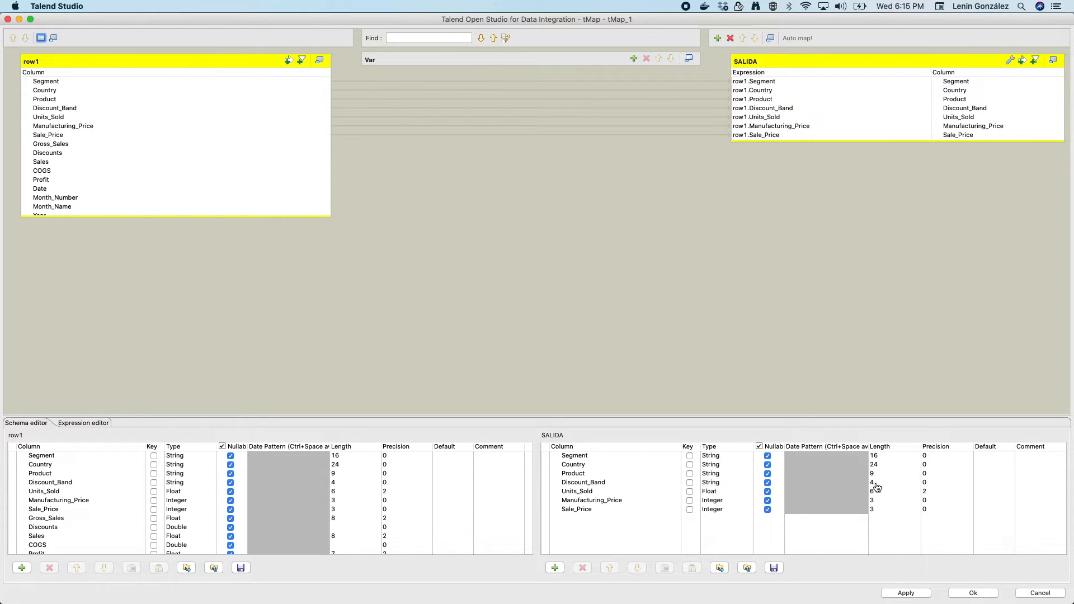
key(super+Tab)
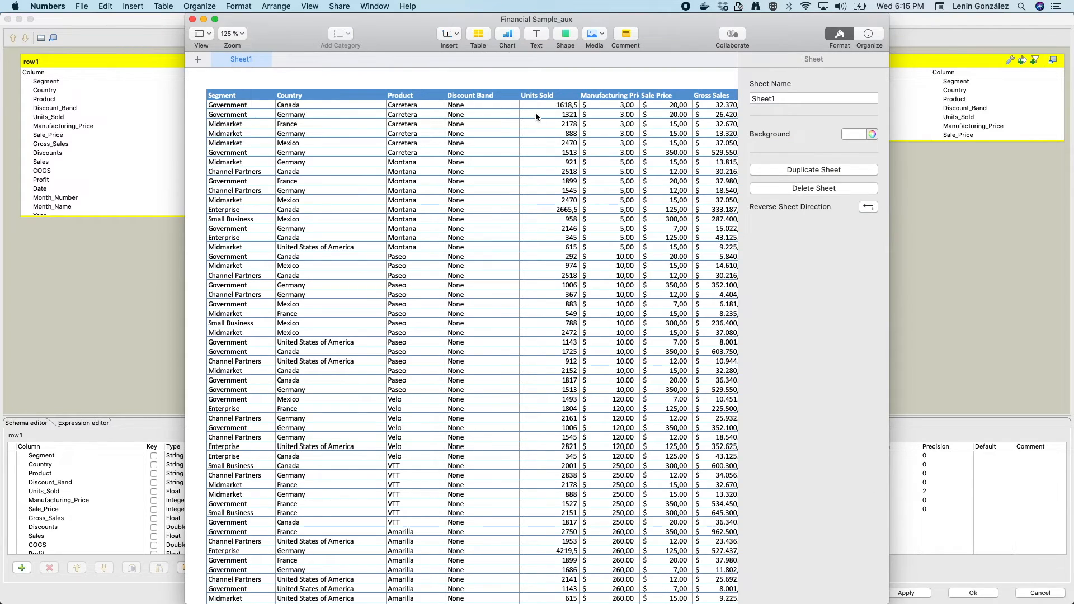
click(487, 116)
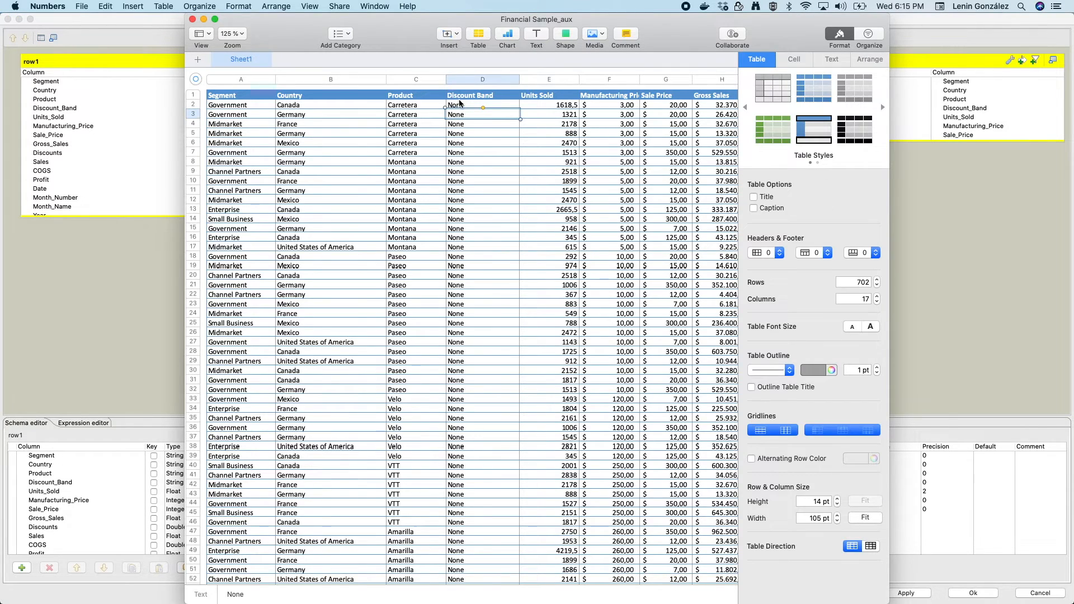
scroll(475, 241, down, 10)
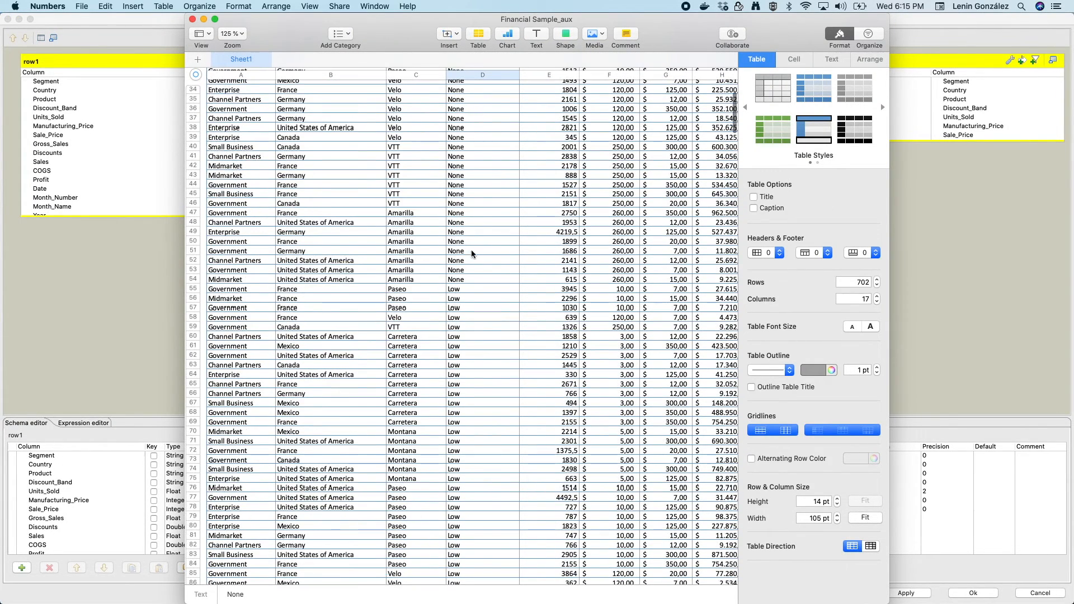
scroll(463, 301, down, 20)
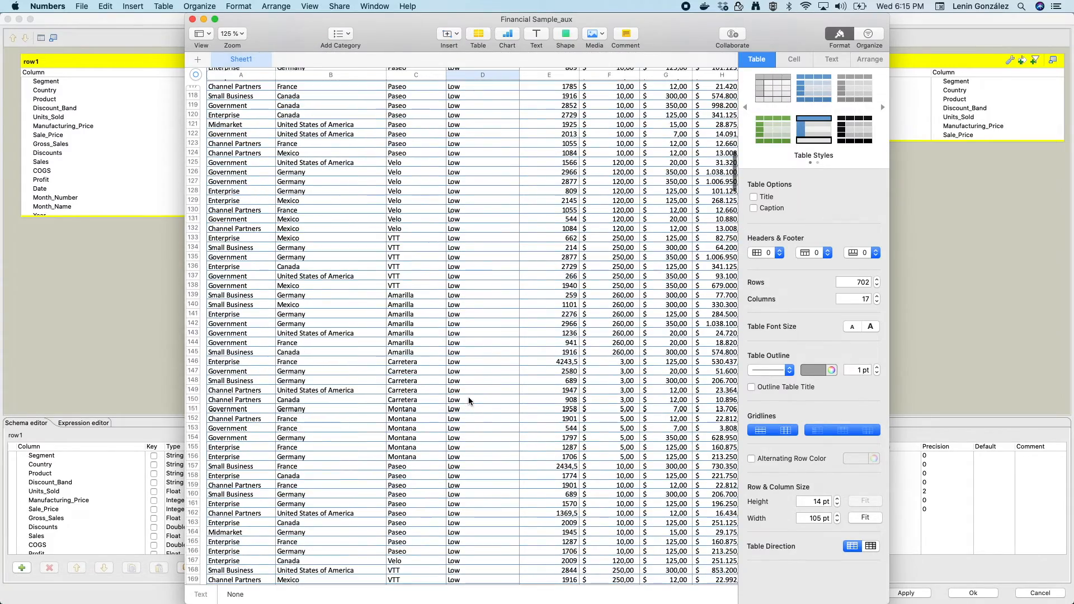
scroll(472, 425, down, 4)
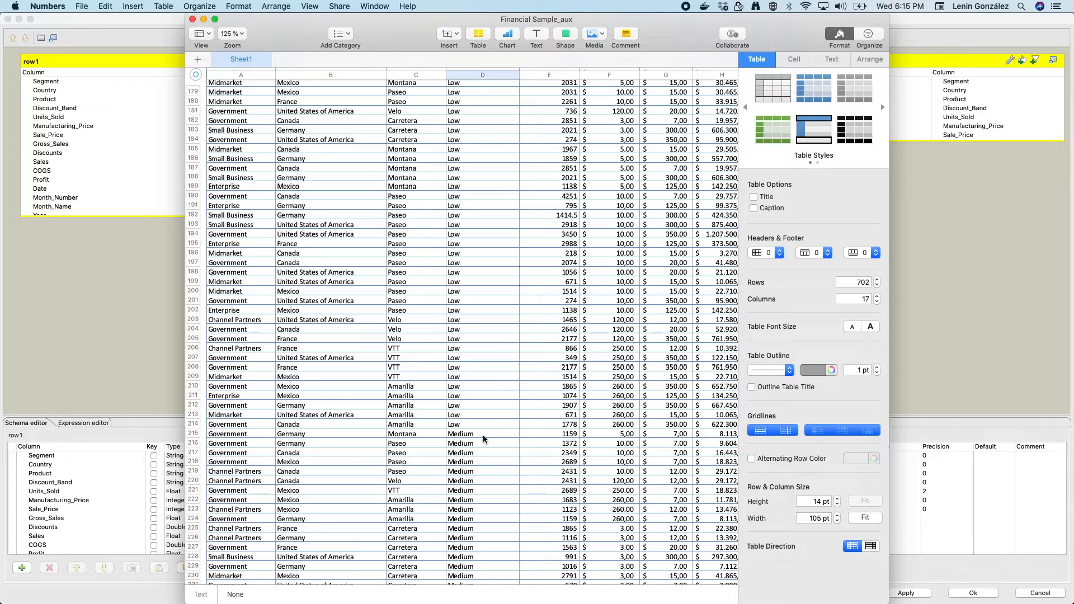
scroll(467, 157, up, 2)
scroll(468, 156, up, 20)
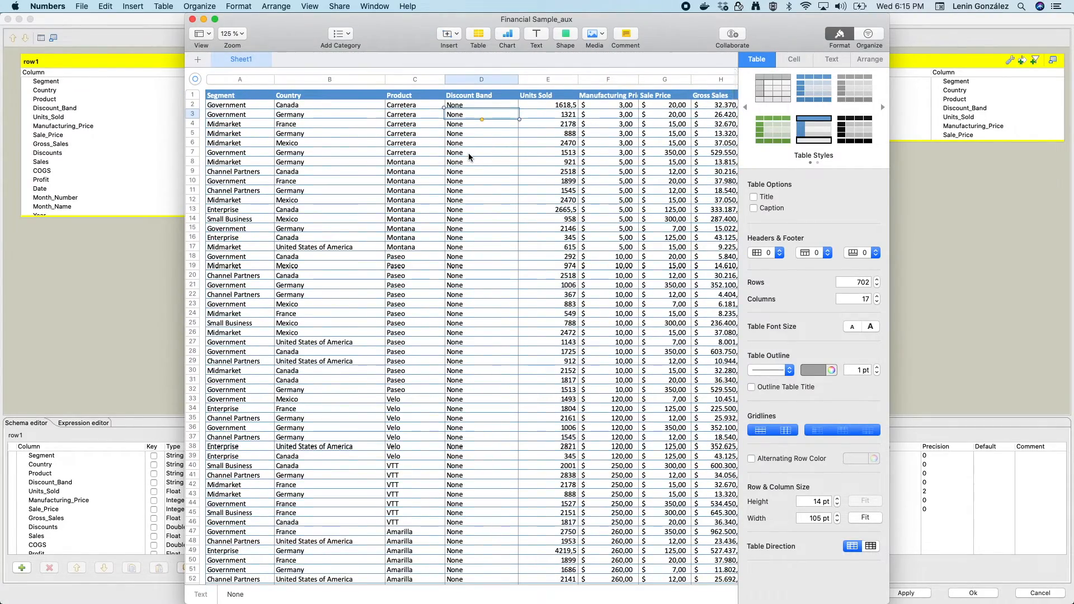
click(192, 19)
Accept and close the tMap_1 editor and save job JB_MTA_09
click(967, 594)
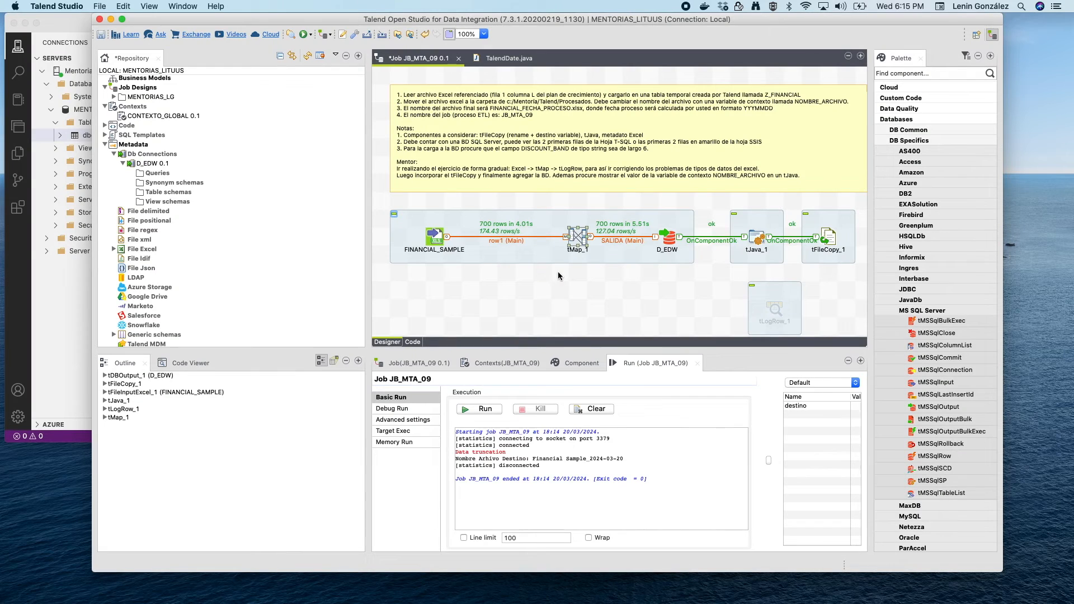
click(464, 288)
click(101, 35)
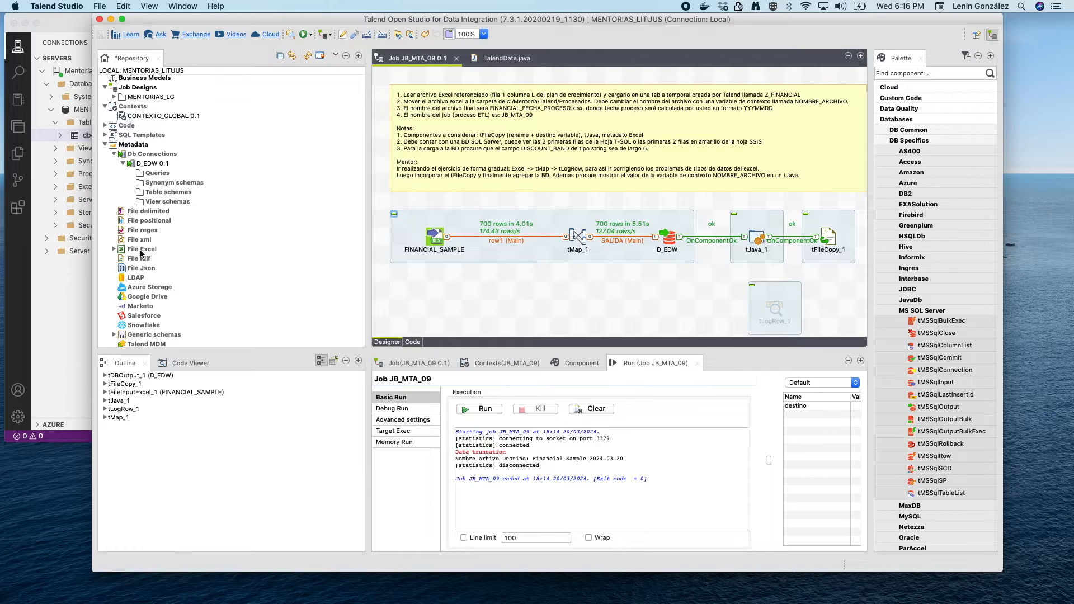
Edit the FINANCIAL_SAMPLE schema in the Excel file metadata and set the Discount_Band column's length to 7
click(113, 250)
click(123, 258)
click(153, 268)
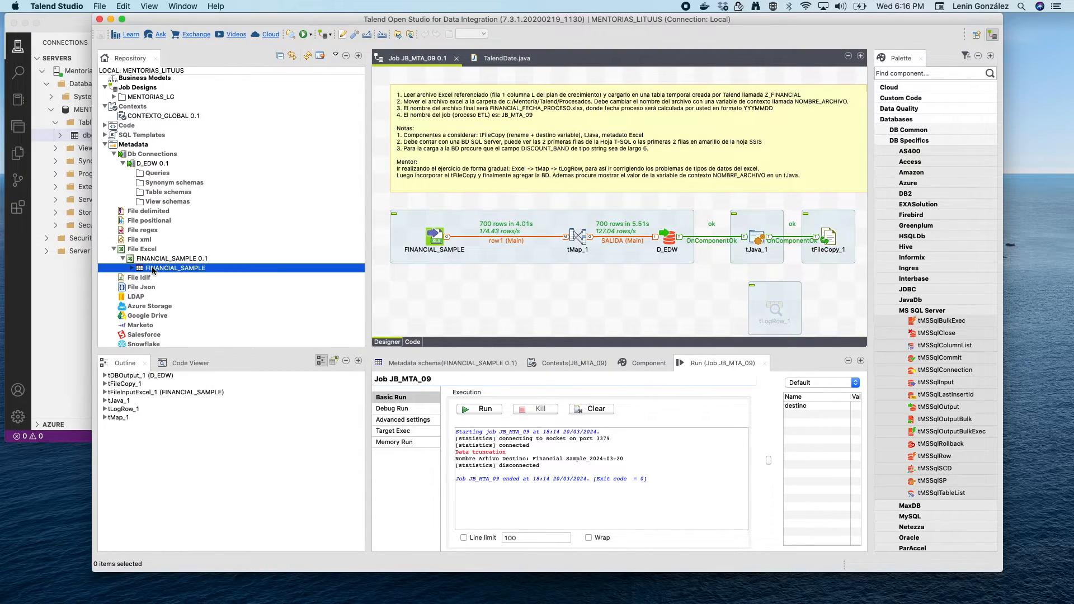
right_click(152, 269)
click(180, 275)
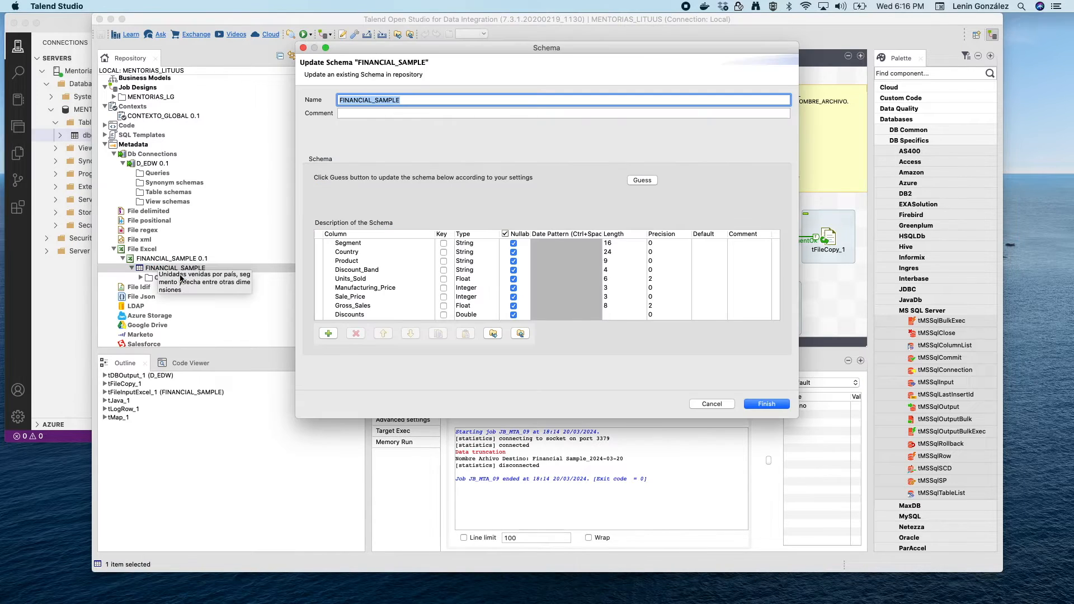
click(626, 271)
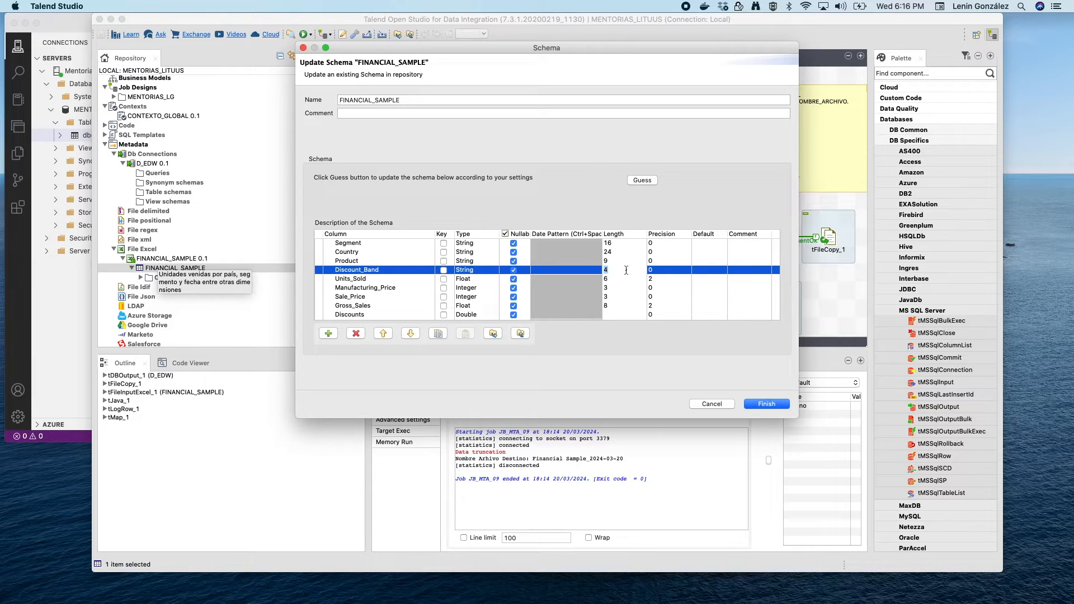
text(7)
click(669, 296)
click(607, 269)
click(620, 290)
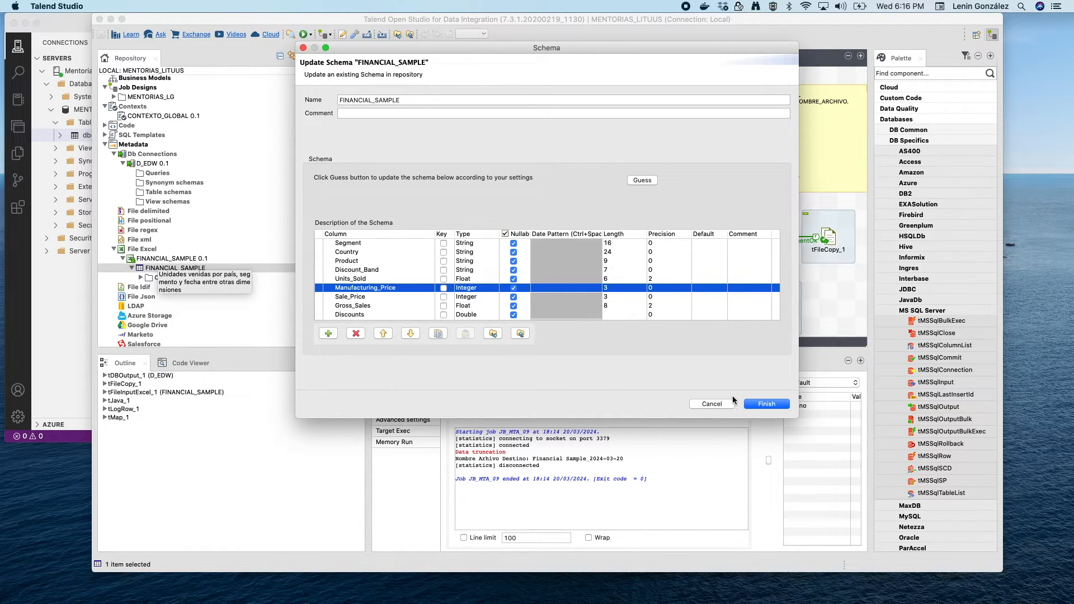
Finish the schema update, propagate it to the jobs asdsa, JB_MTA_03 and JB_MTA_09, and save the open job
click(761, 405)
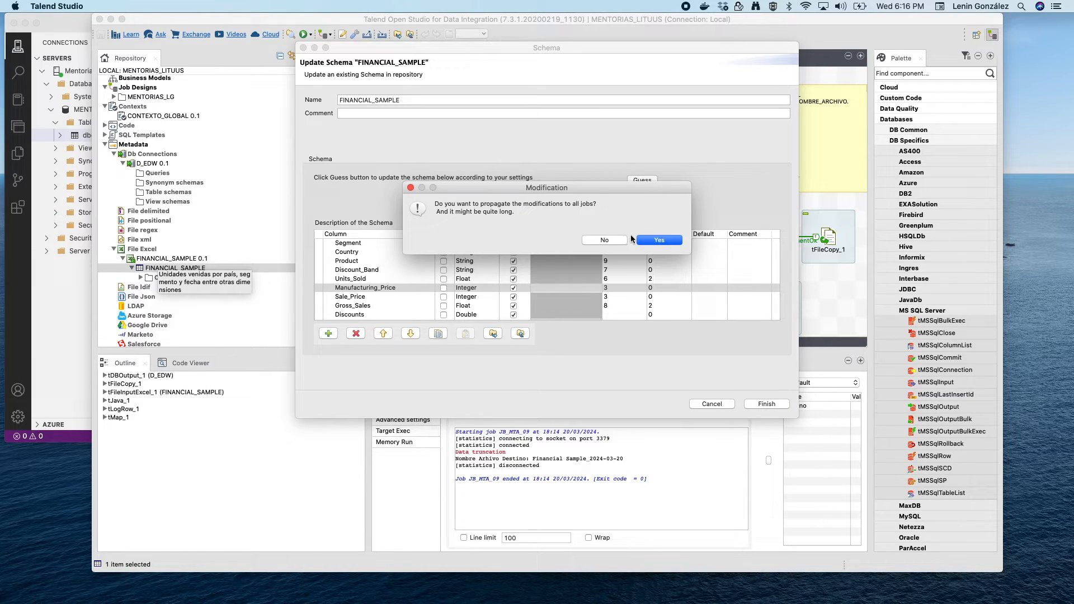
click(651, 240)
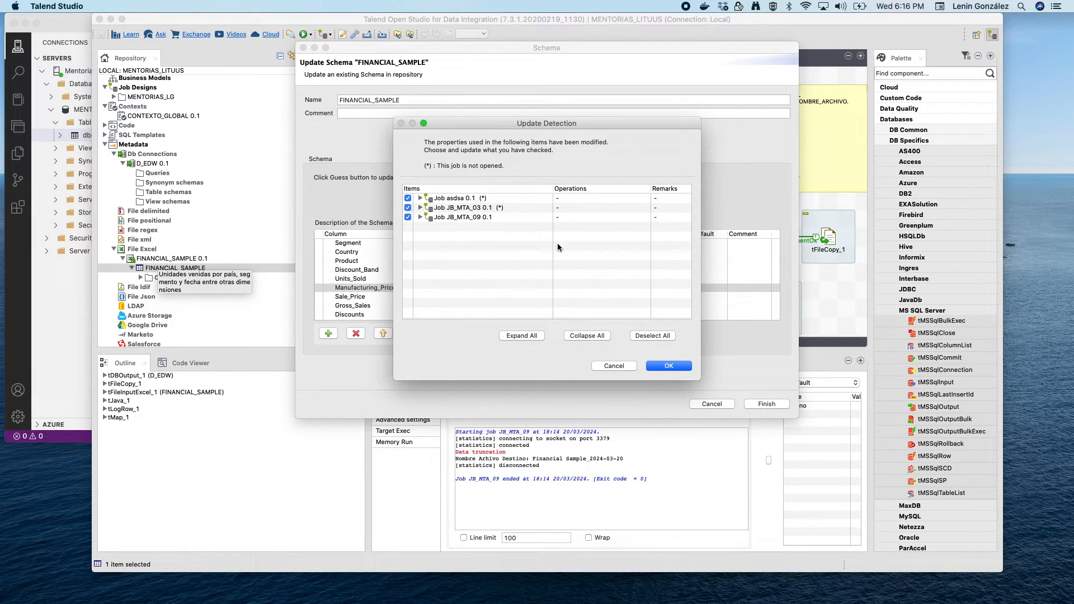
click(671, 366)
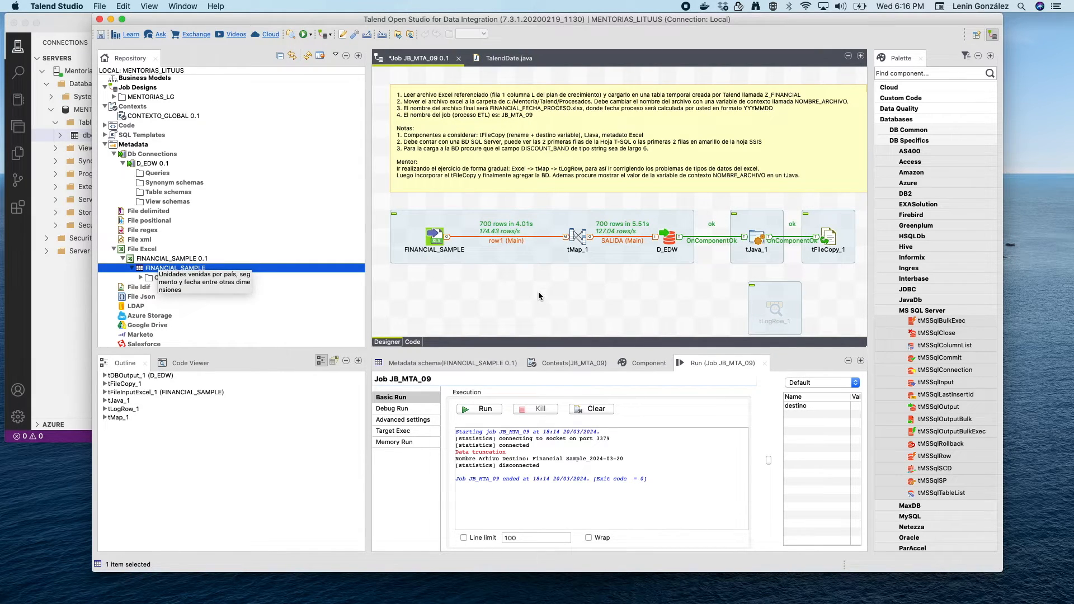
click(539, 293)
click(101, 34)
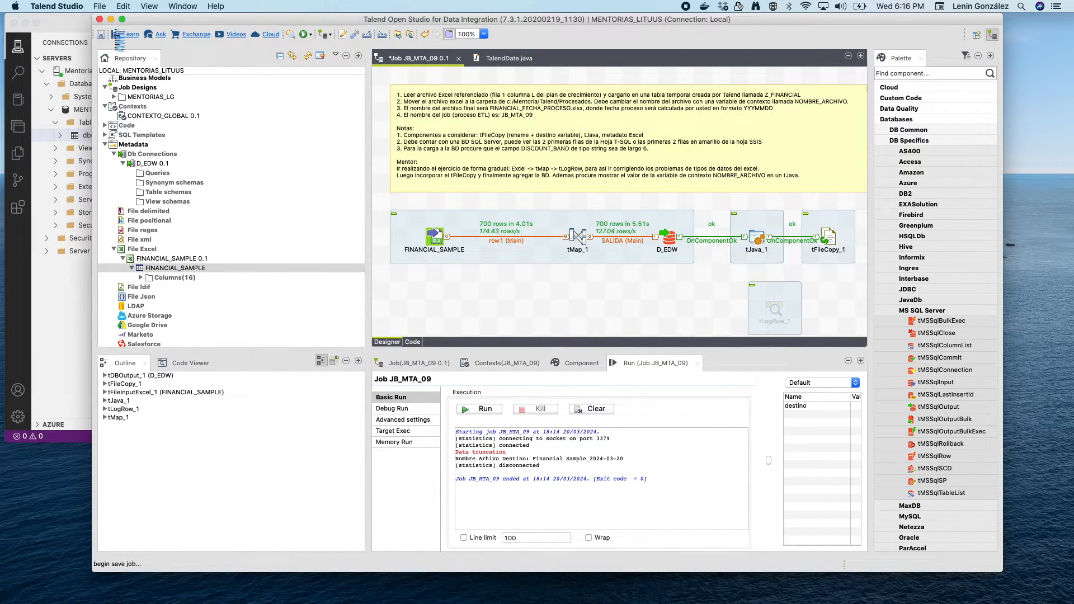
View the schema of the FINANCIAL_SAMPLE input component to check the Discount_Band length
click(432, 240)
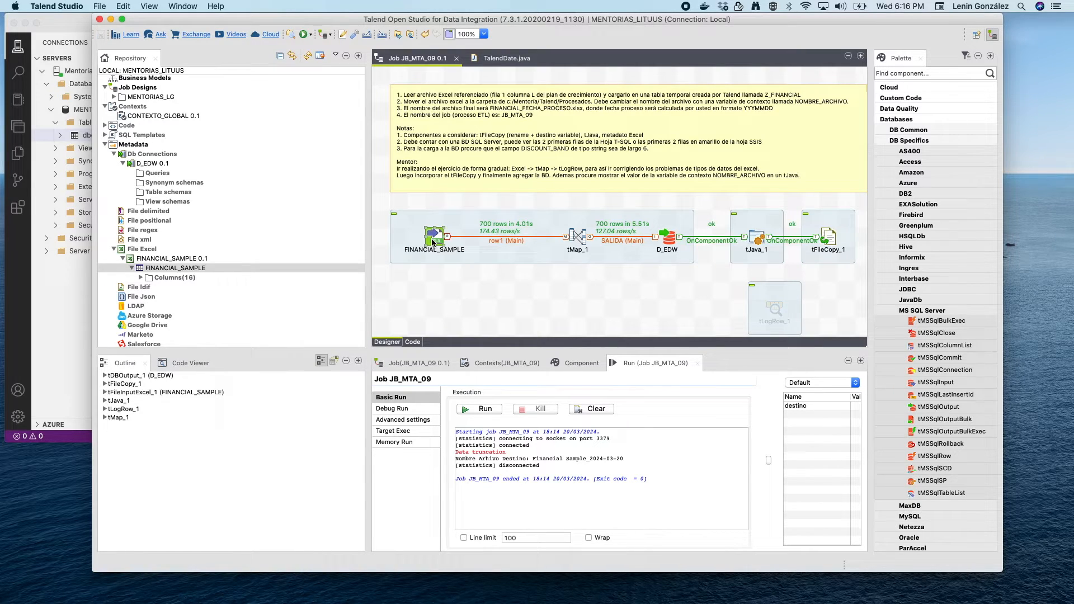
click(575, 363)
click(752, 511)
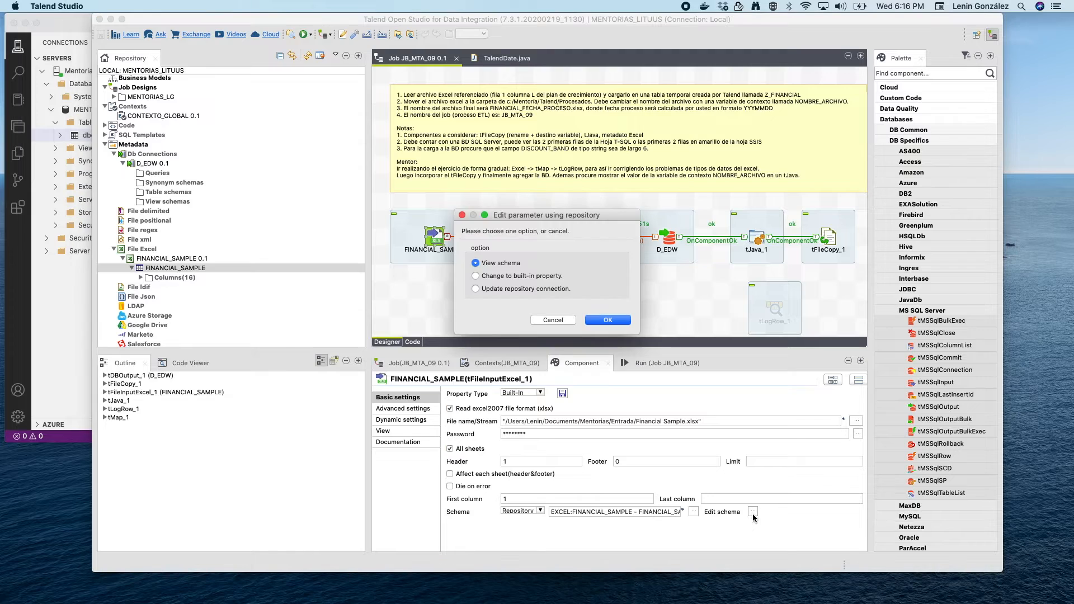
click(607, 320)
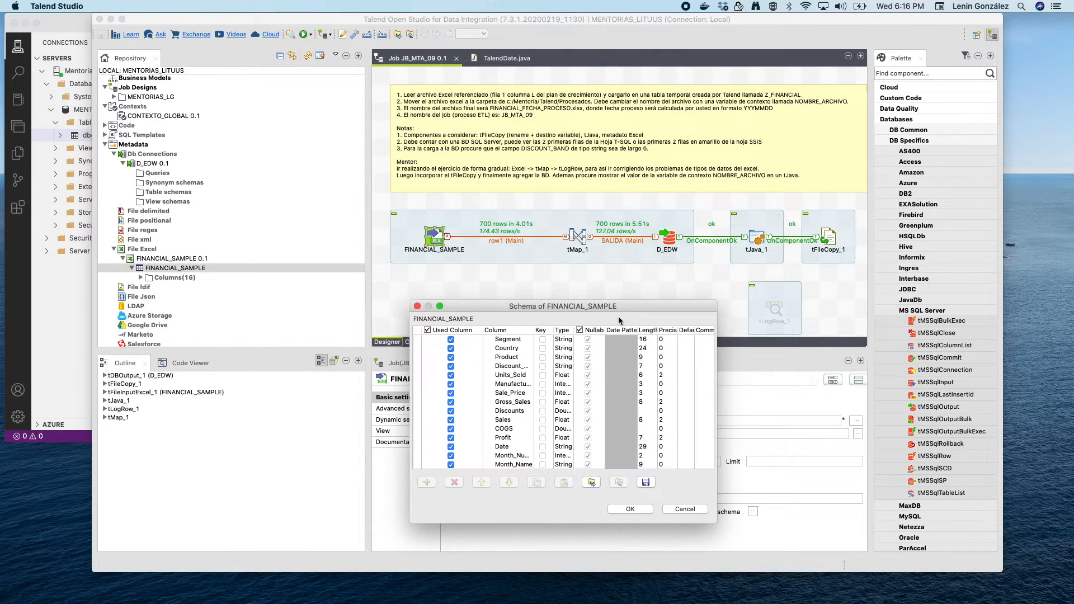
drag(715, 525, 843, 546)
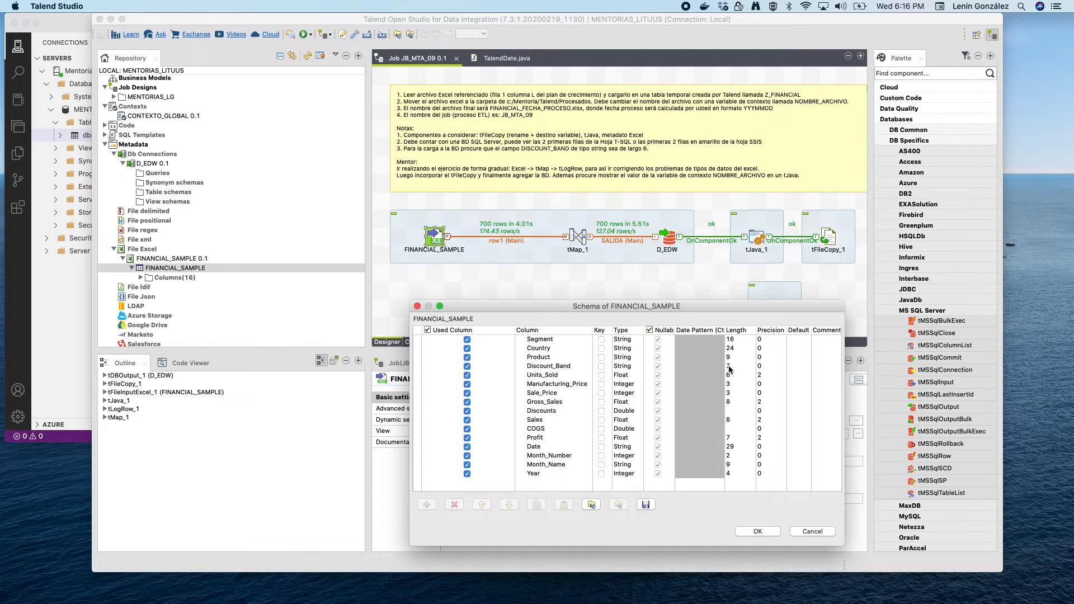
click(771, 531)
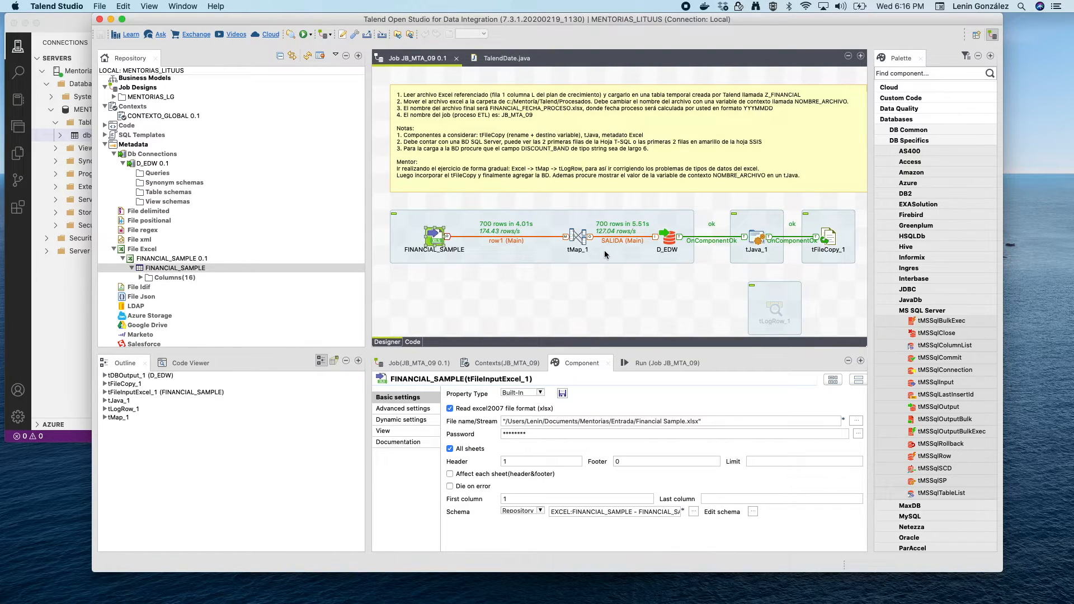
Set the Discount_Band length to 7 in tMap_1's SALIDA output schema, accept the mapping and propagate the changes
click(578, 236)
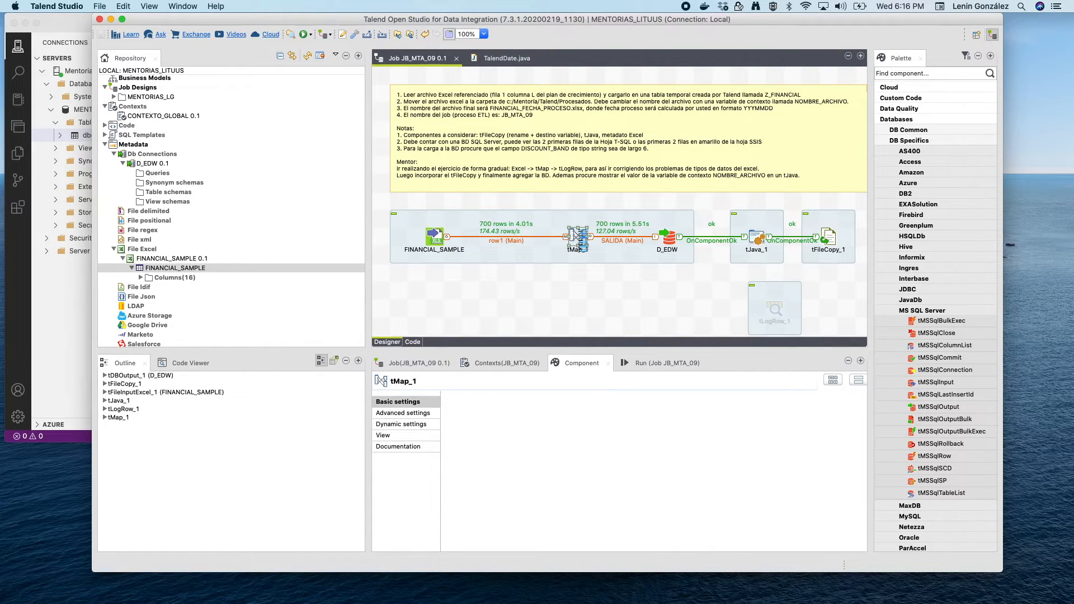
double_click(577, 234)
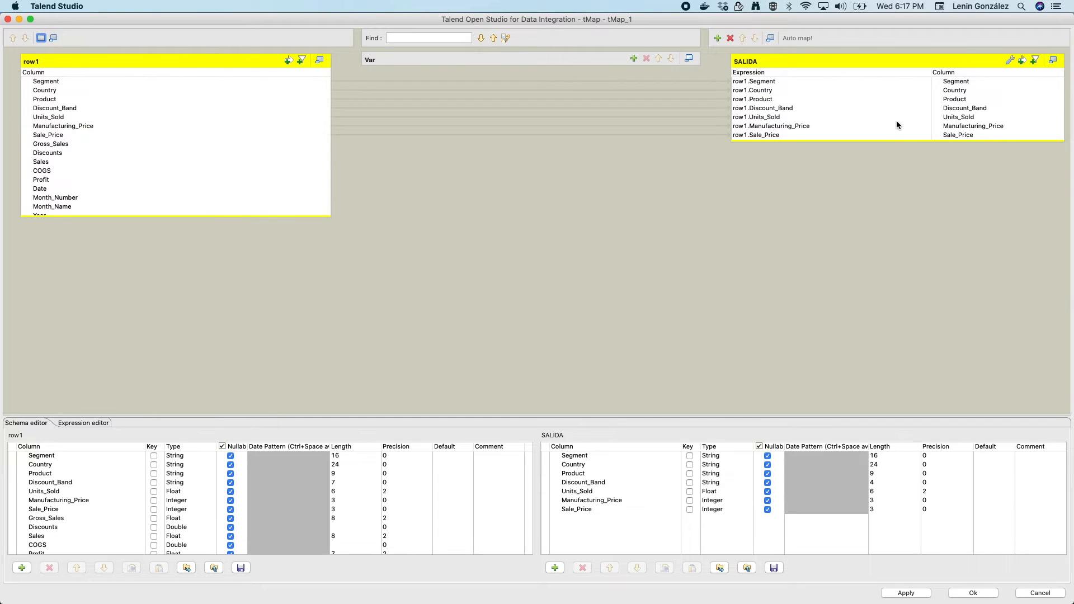
click(607, 482)
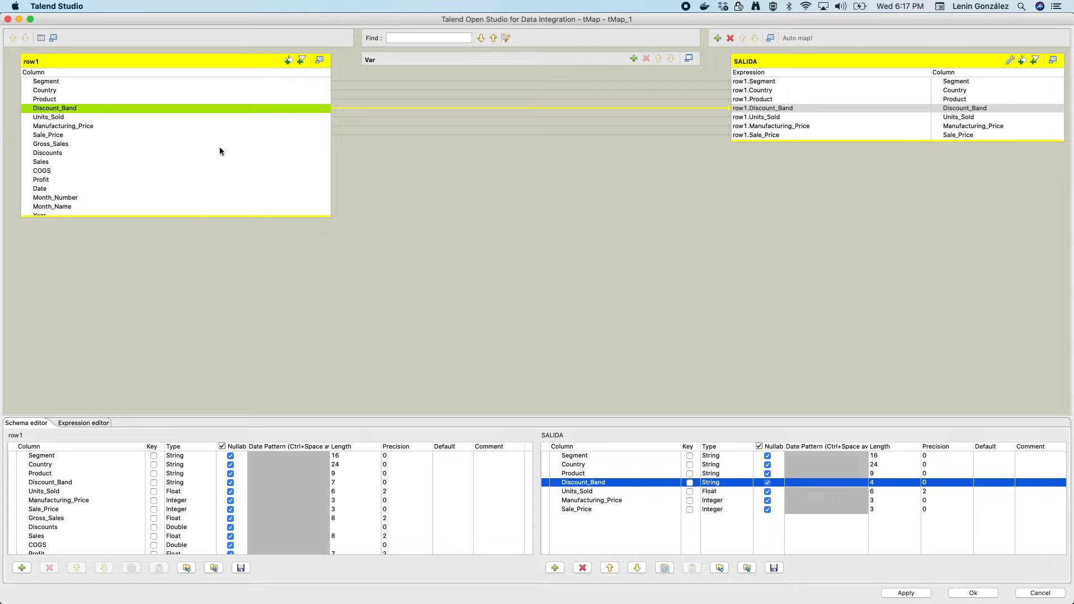
click(876, 483)
click(975, 591)
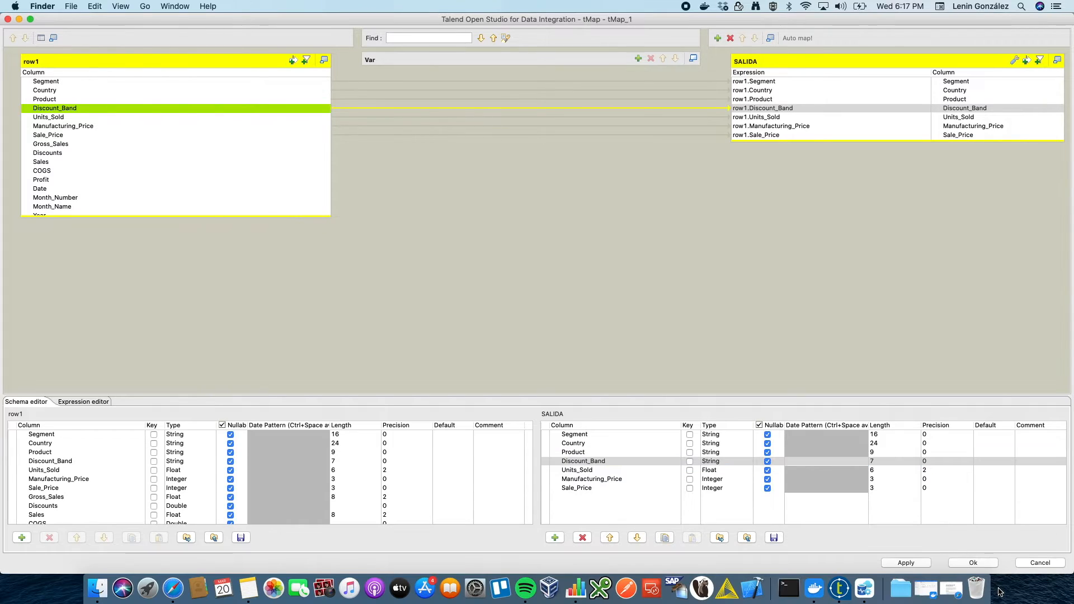
click(995, 566)
click(990, 563)
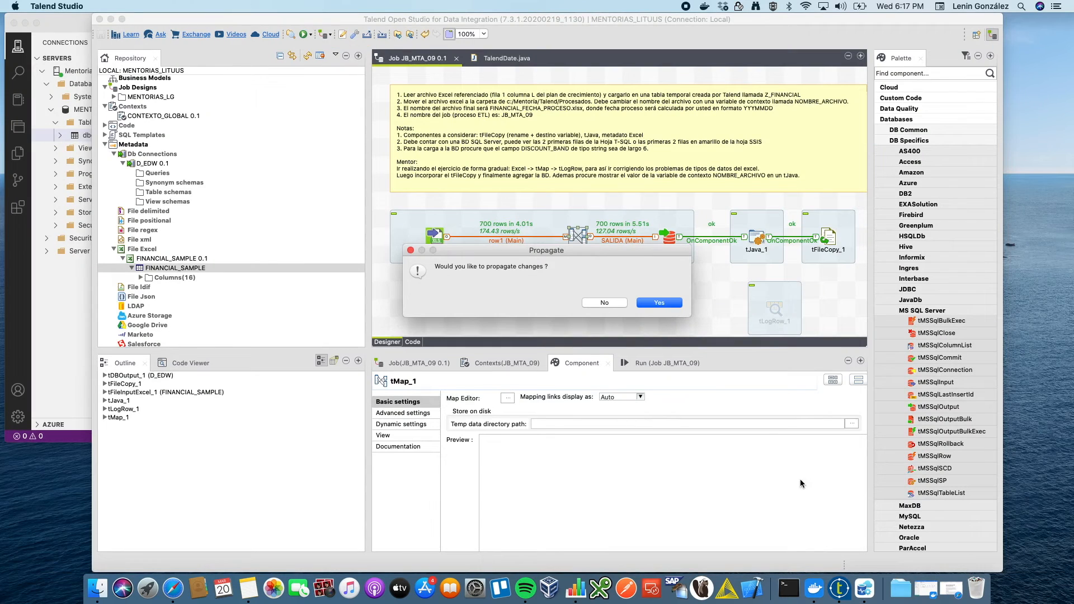
click(669, 303)
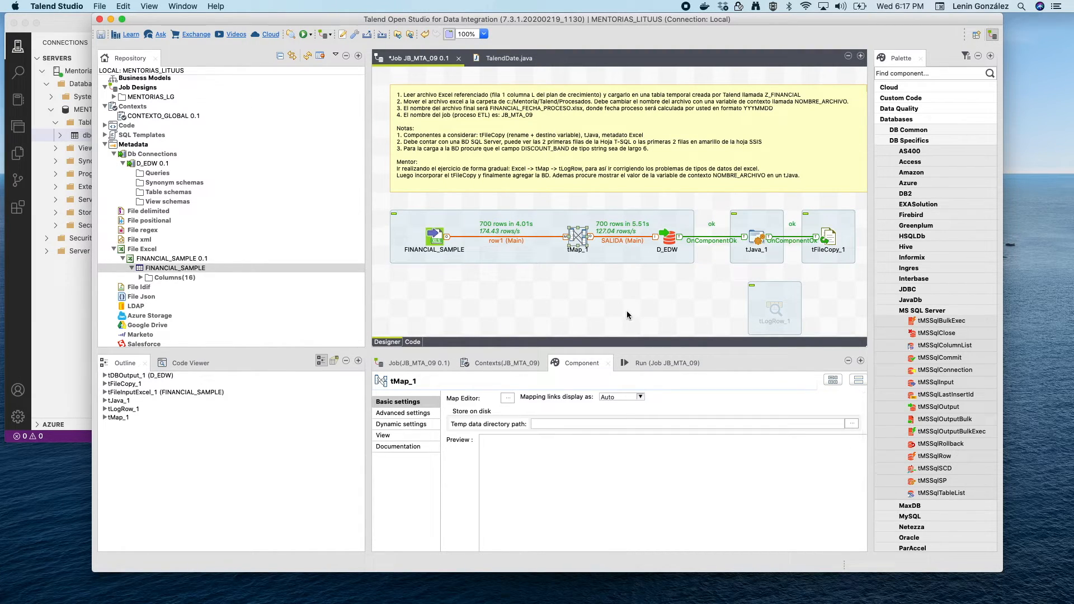
Run job JB_MTA_09 with the D_EDW output's current table action and read the execution log from its start
click(671, 241)
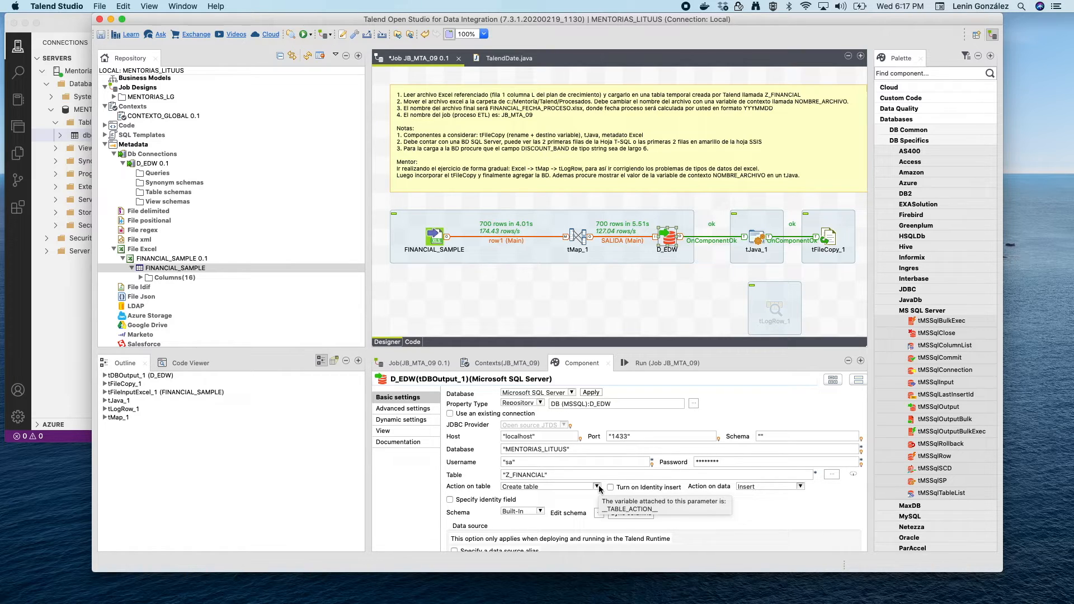
click(647, 364)
click(497, 410)
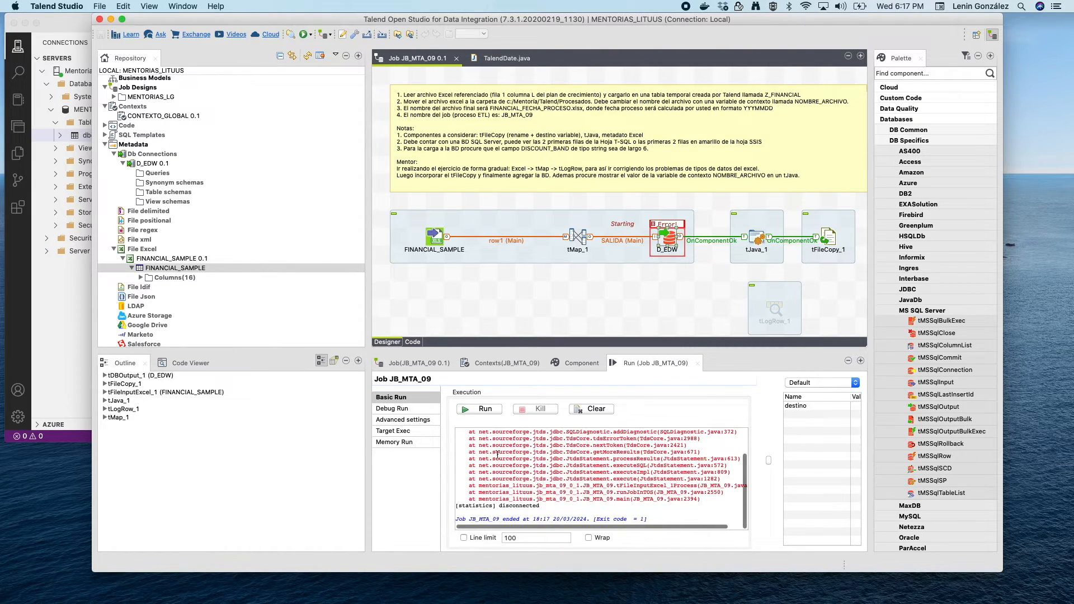
scroll(664, 467, up, 2)
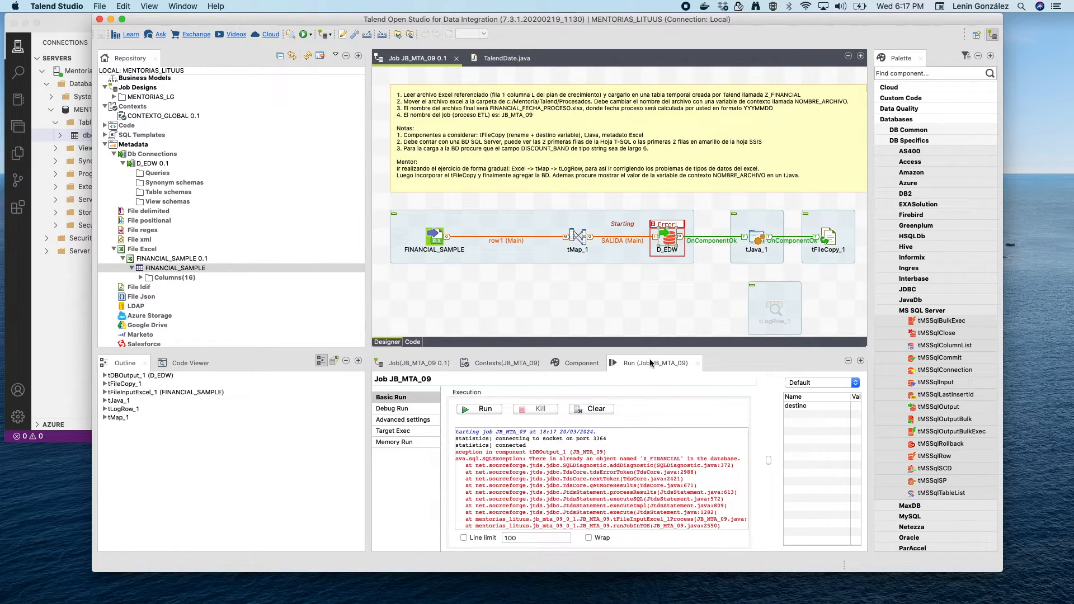
Set the D_EDW output's action on table to Drop and create table
click(579, 364)
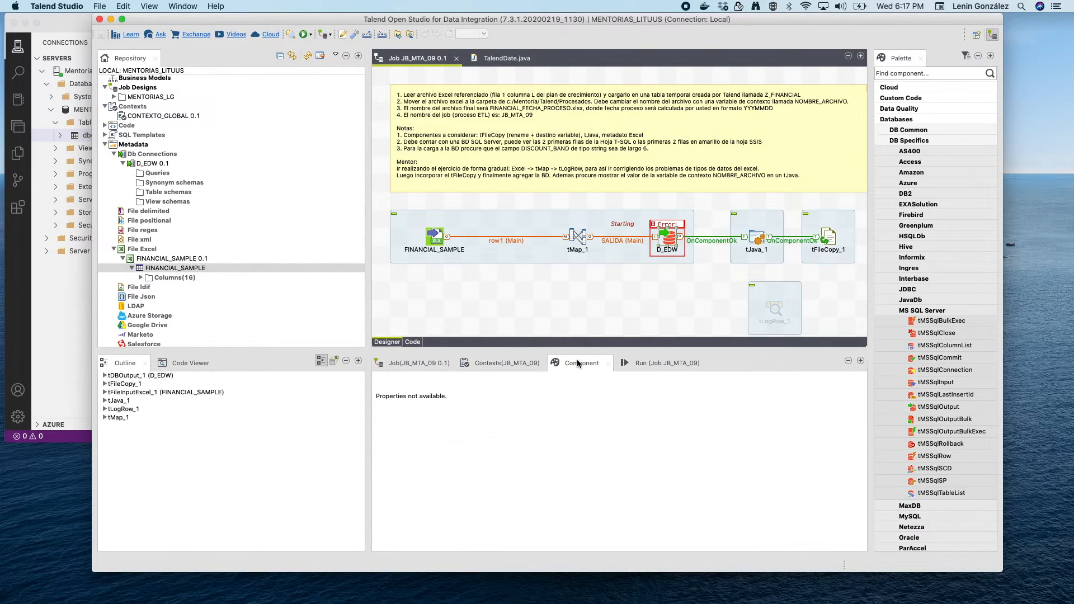
click(668, 238)
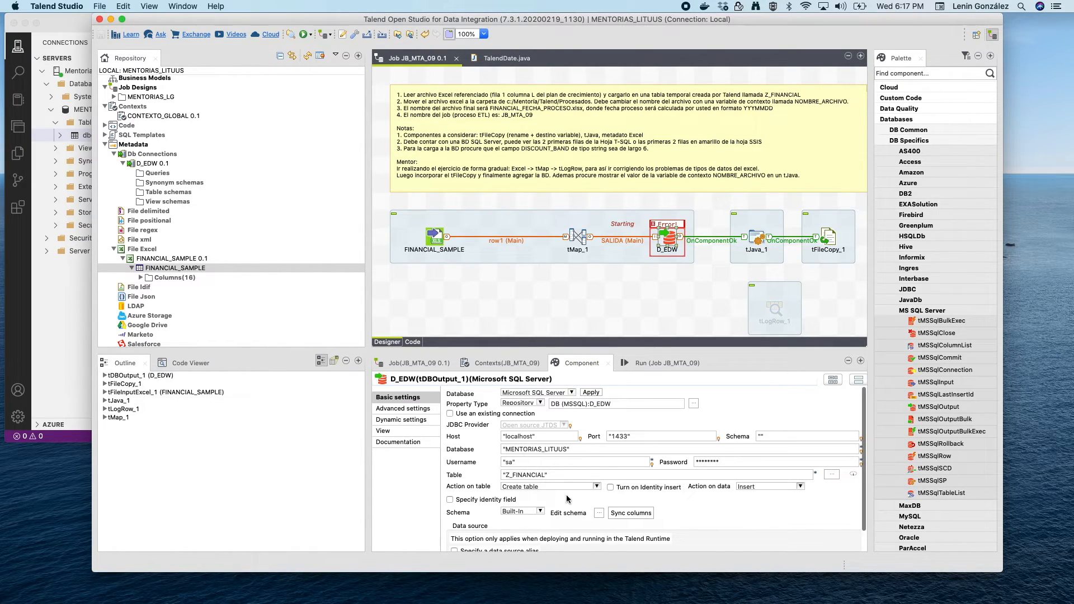
click(596, 486)
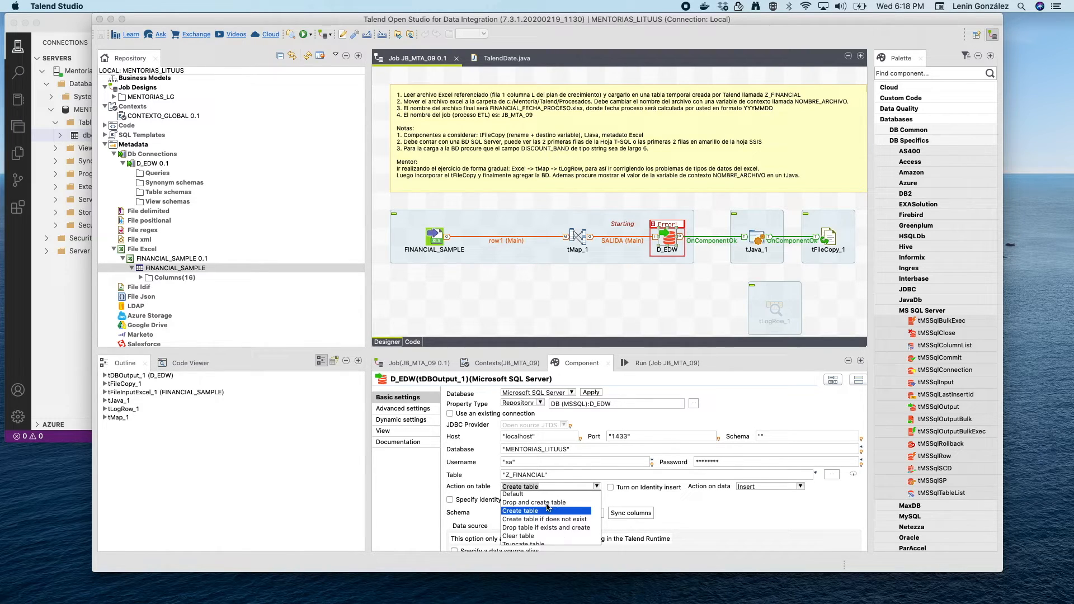
click(563, 505)
click(648, 363)
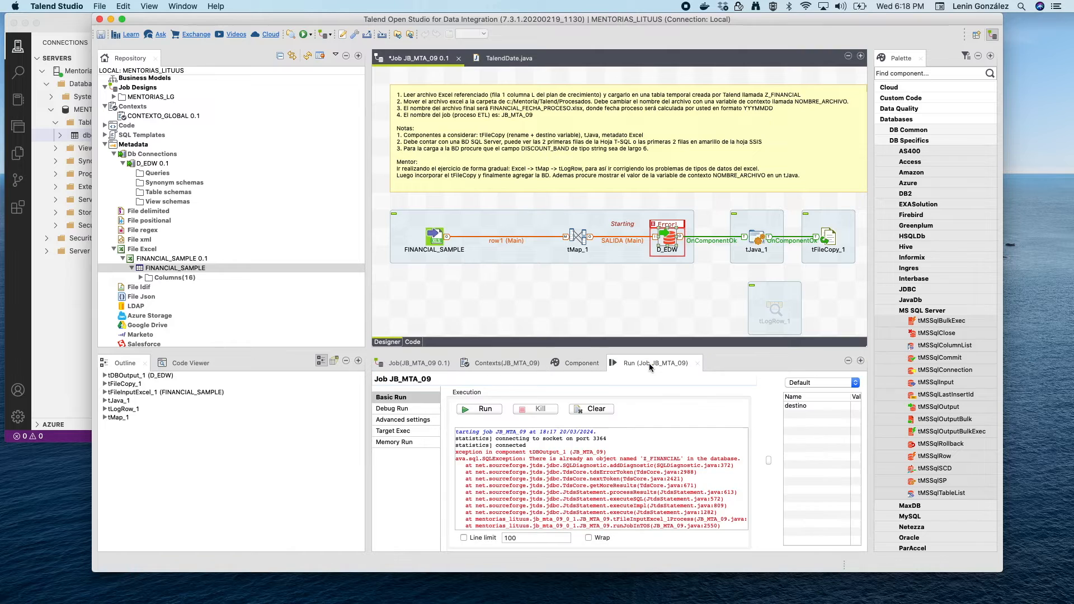
Check the dbo.Z_FINANCIAL column definitions in Azure Data Studio, and run job JB_MTA_09 again in Talend
click(71, 311)
click(60, 136)
click(63, 149)
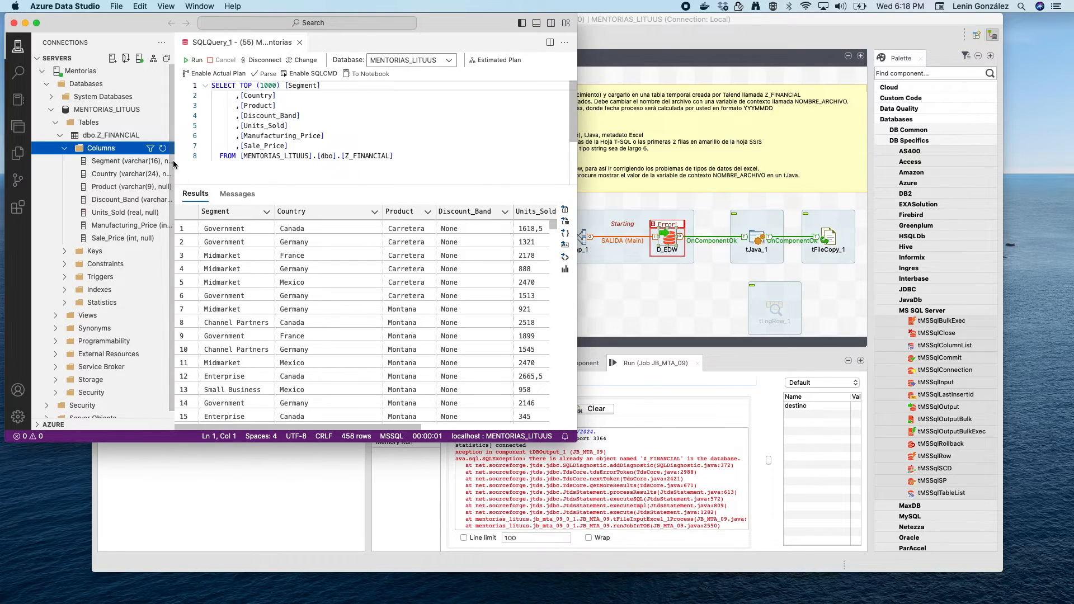
drag(174, 162, 254, 163)
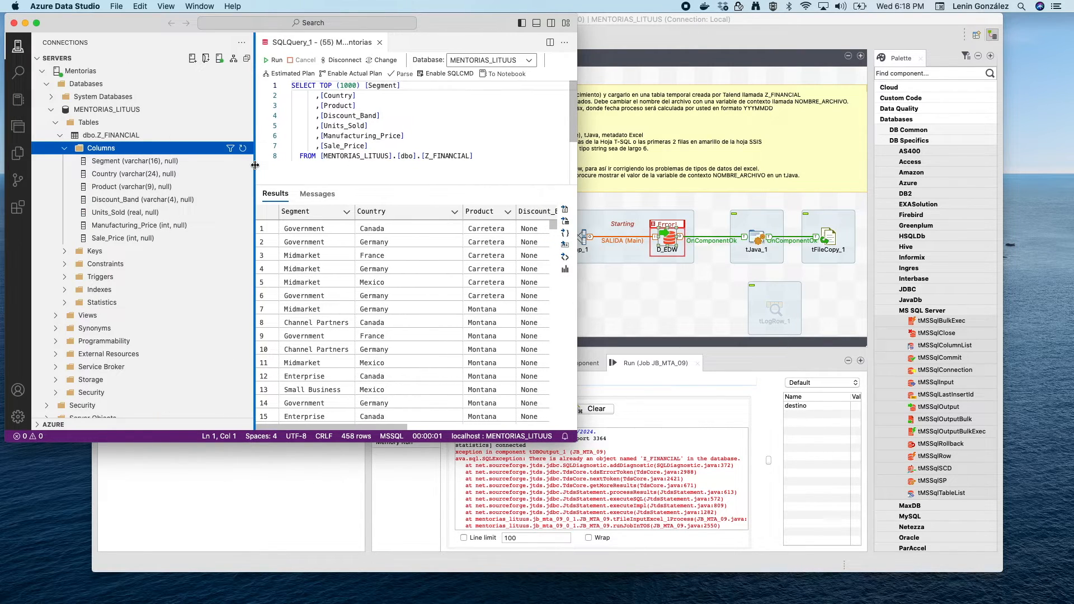
click(645, 389)
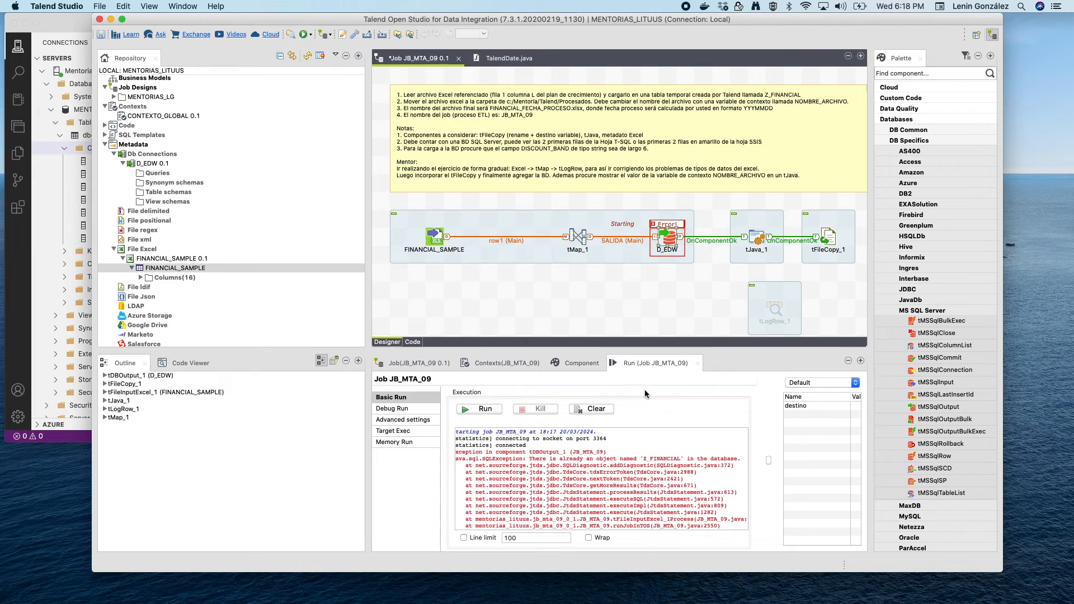
click(500, 410)
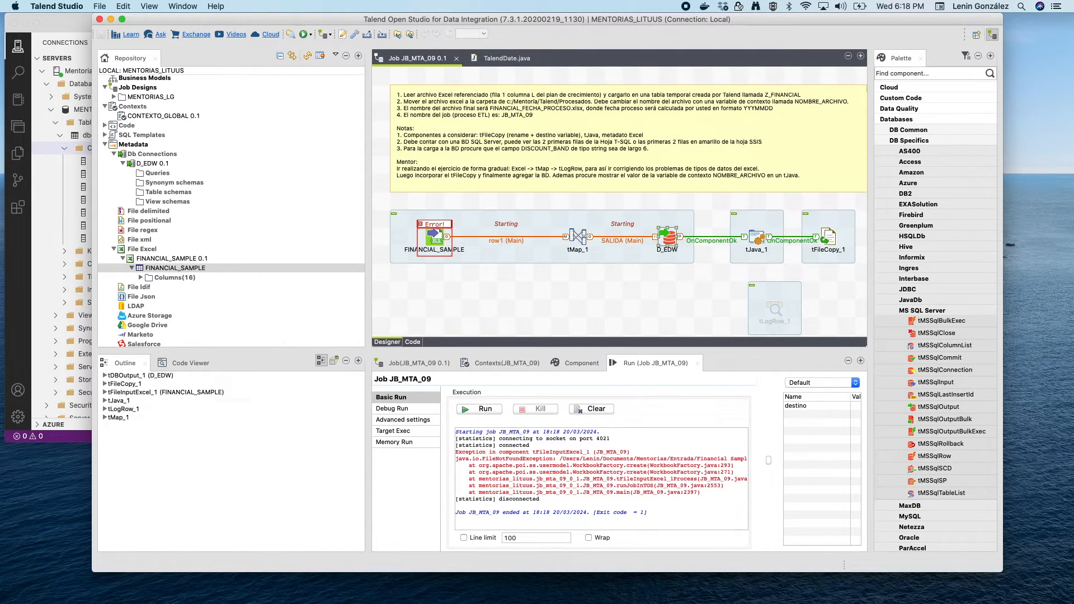
Switch to Finder and paste a copy of Financial Sample_aux.xlsx from Entrada into the Mentorias folder
key(super+Tab)
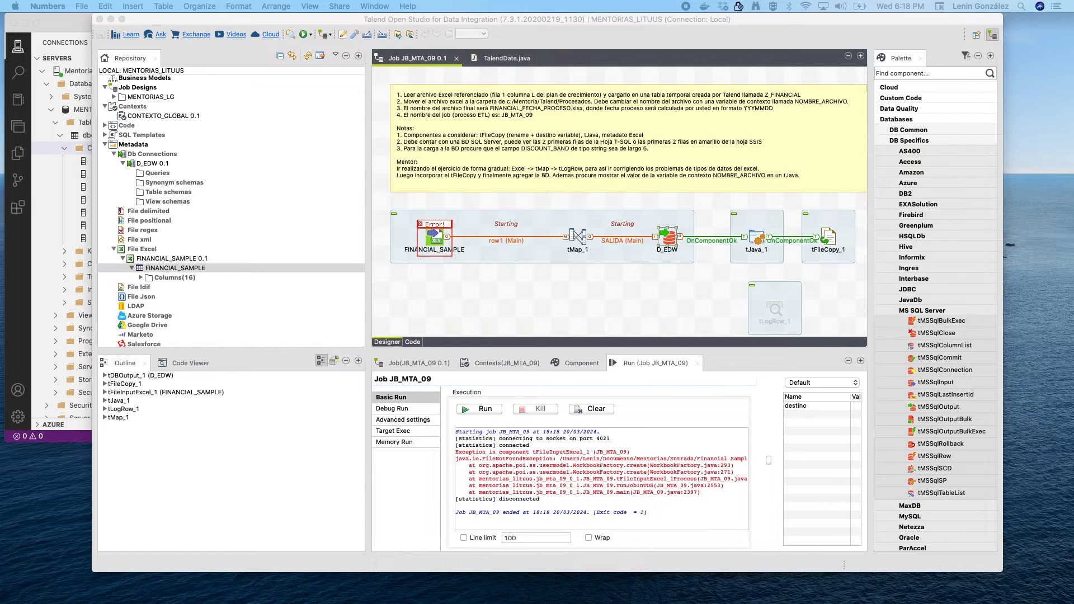
key(super+Tab)
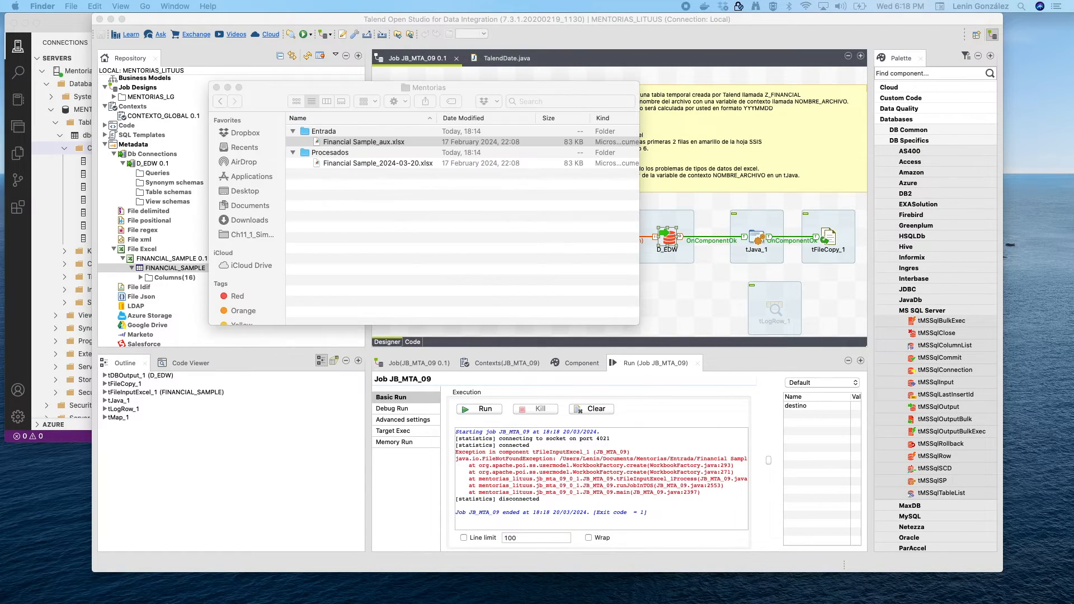
click(369, 142)
click(382, 142)
key(Return)
key(super+c)
key(super+v)
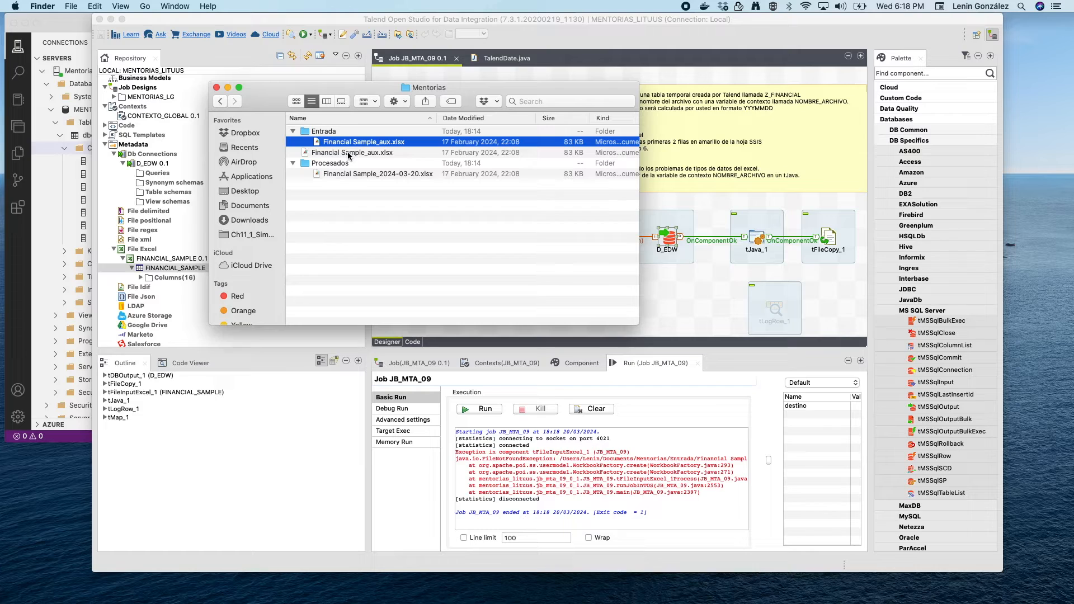
Rename the Financial Sample_aux.xlsx file in the Entrada folder as Financial Sample.xlsx
click(386, 143)
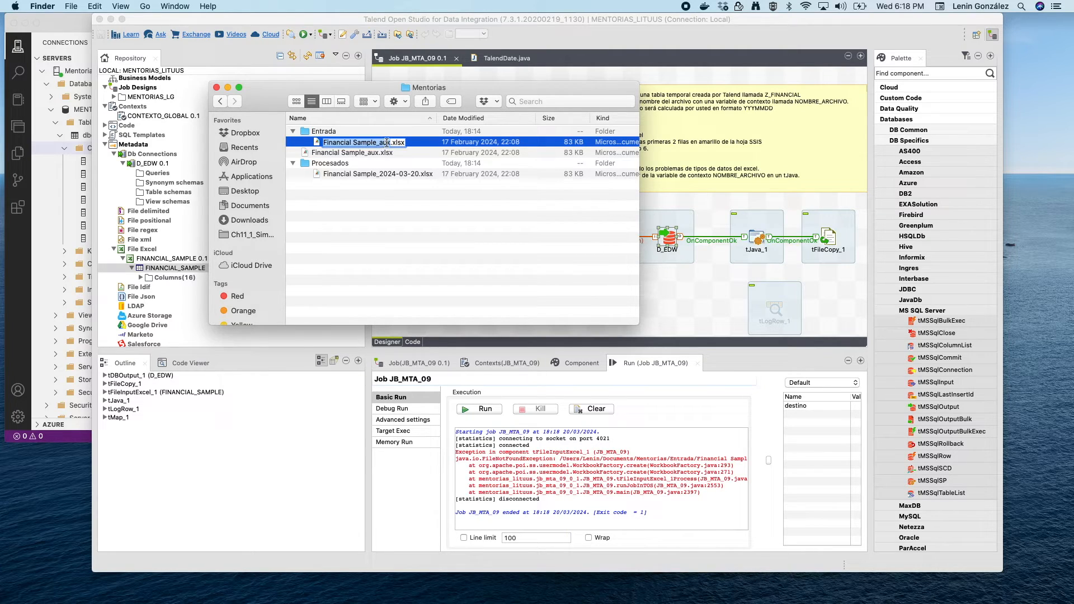
click(390, 143)
key(BackSpace)
key(BackSpace)
key(BackSpace)
key(BackSpace)
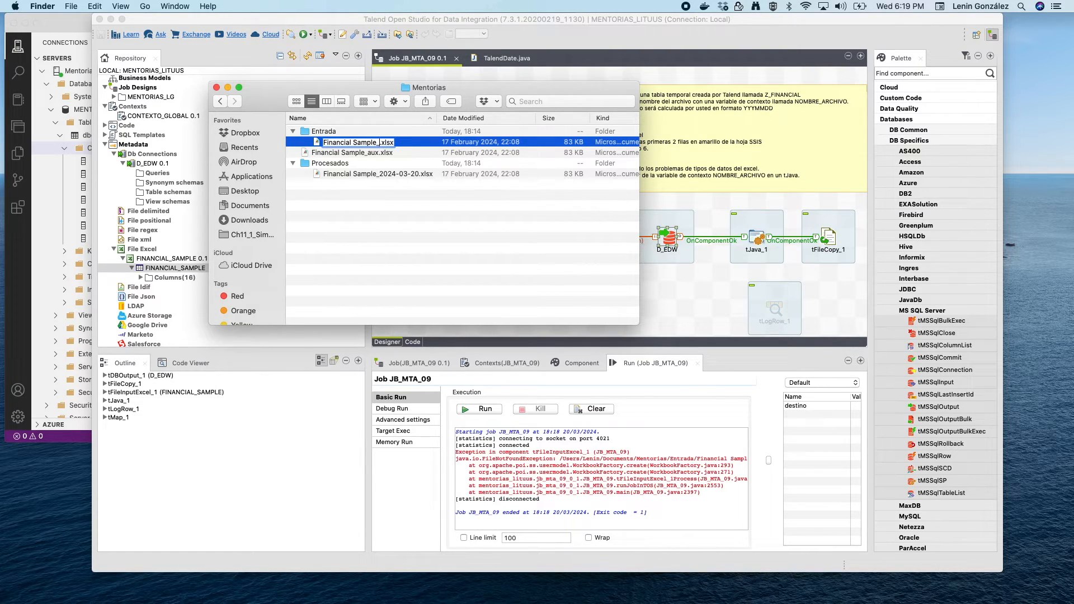
key(Return)
Return to Talend, run job JB_MTA_09 and highlight the destination file name in the execution log
click(564, 482)
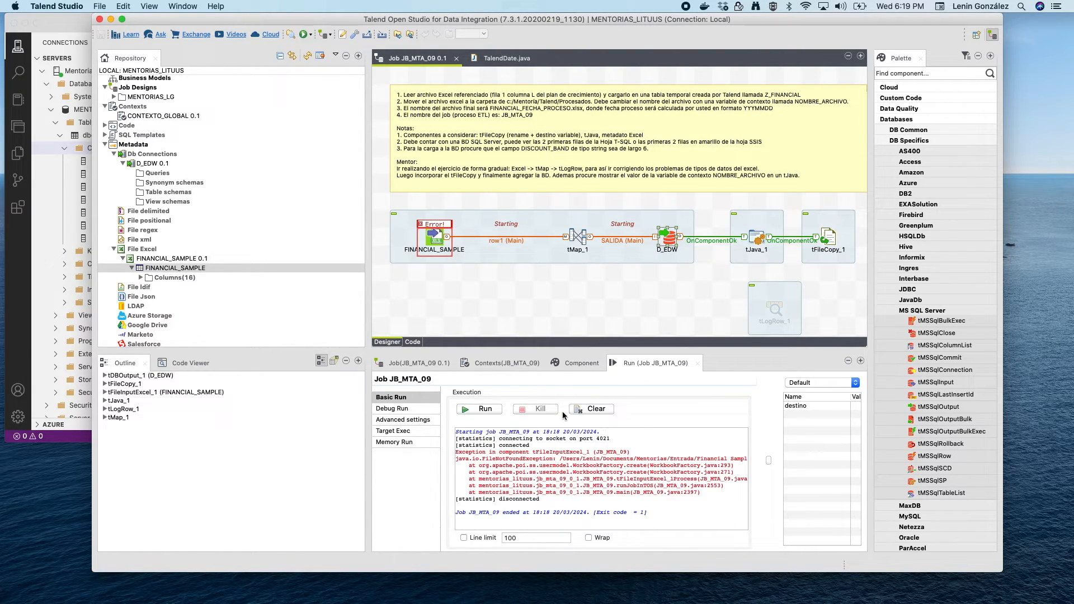
click(484, 409)
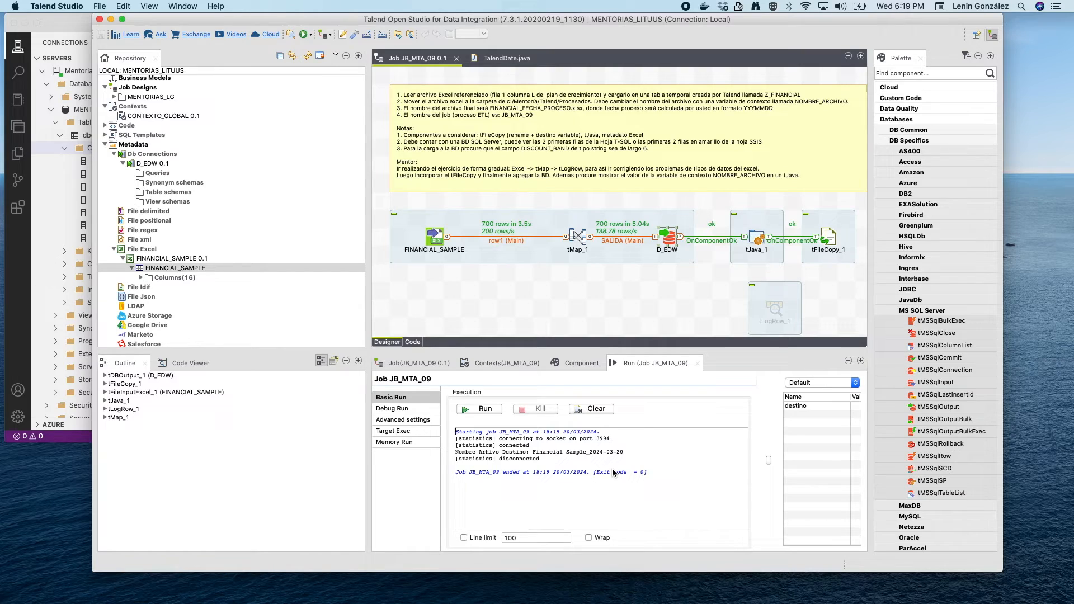
drag(530, 451, 599, 450)
Check in Finder the date-stamped file in Procesados and the contents of the Mentorias folder
key(super+Tab)
click(379, 163)
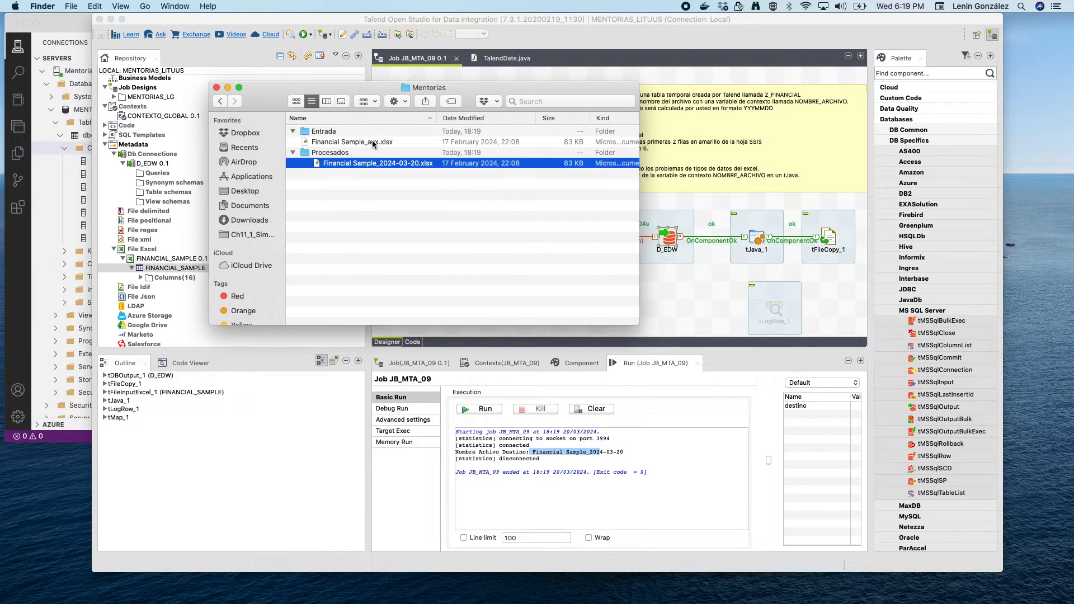
click(292, 131)
click(375, 143)
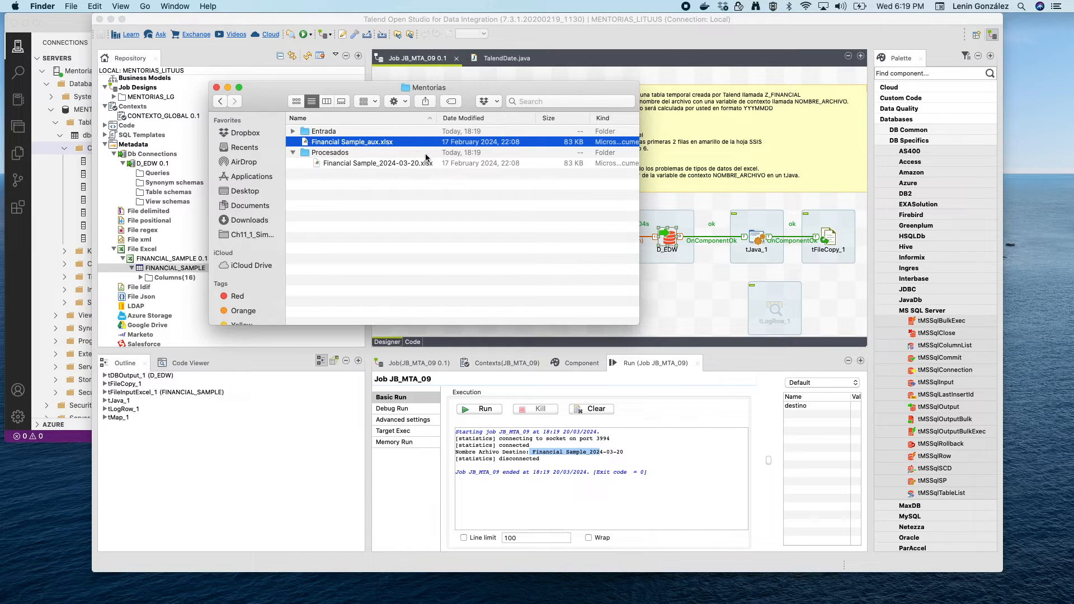
Refresh the MENTORIAS_LITUUS database in Azure Data Studio and expand dbo.Z_FINANCIAL's columns to check the Discount_Band length
click(684, 300)
click(74, 113)
click(74, 114)
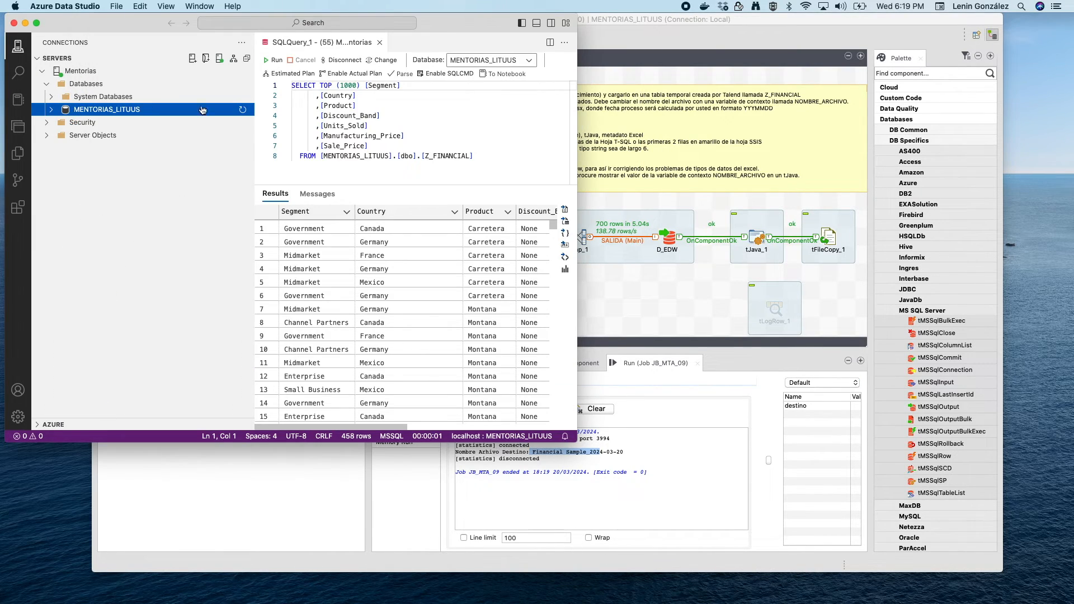
click(51, 110)
click(56, 123)
click(60, 135)
click(91, 148)
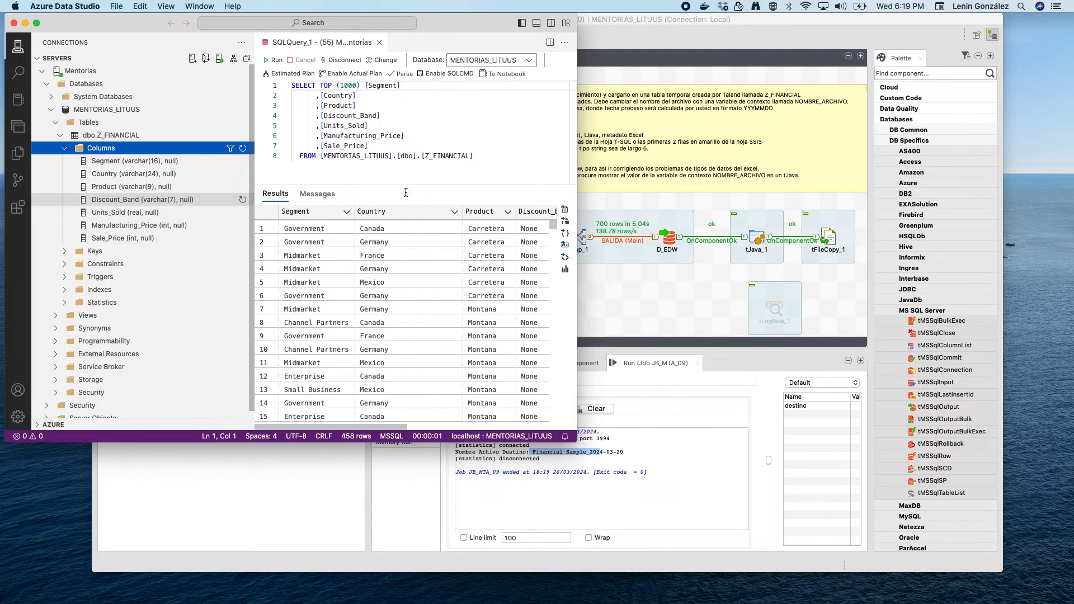
Go back to Talend, review the JB_MTA_09 execution log and select the tMap_1 component
click(601, 491)
click(459, 438)
drag(458, 443, 551, 447)
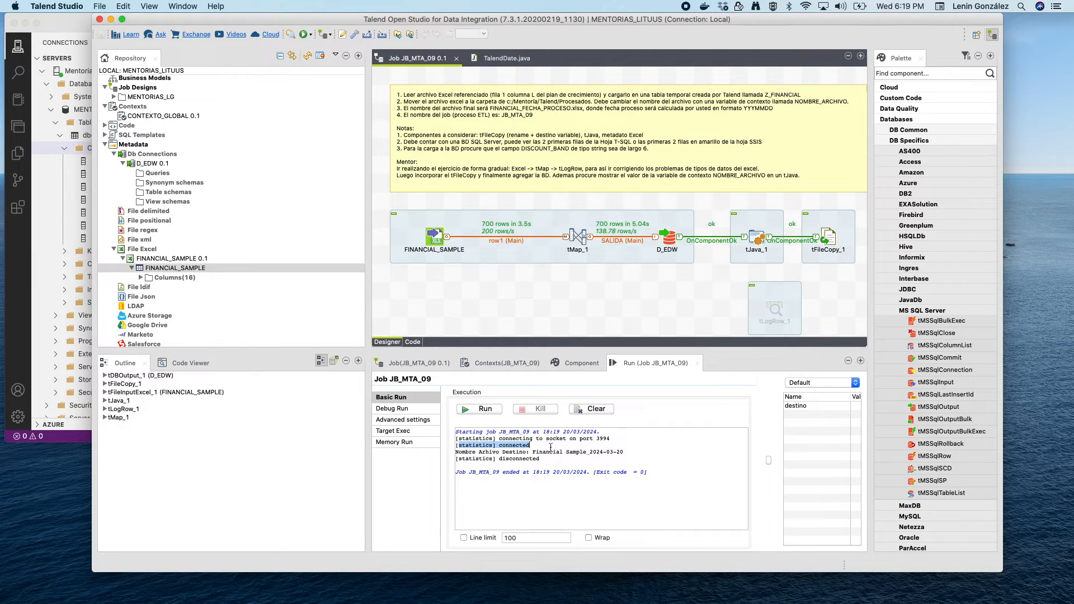
click(580, 236)
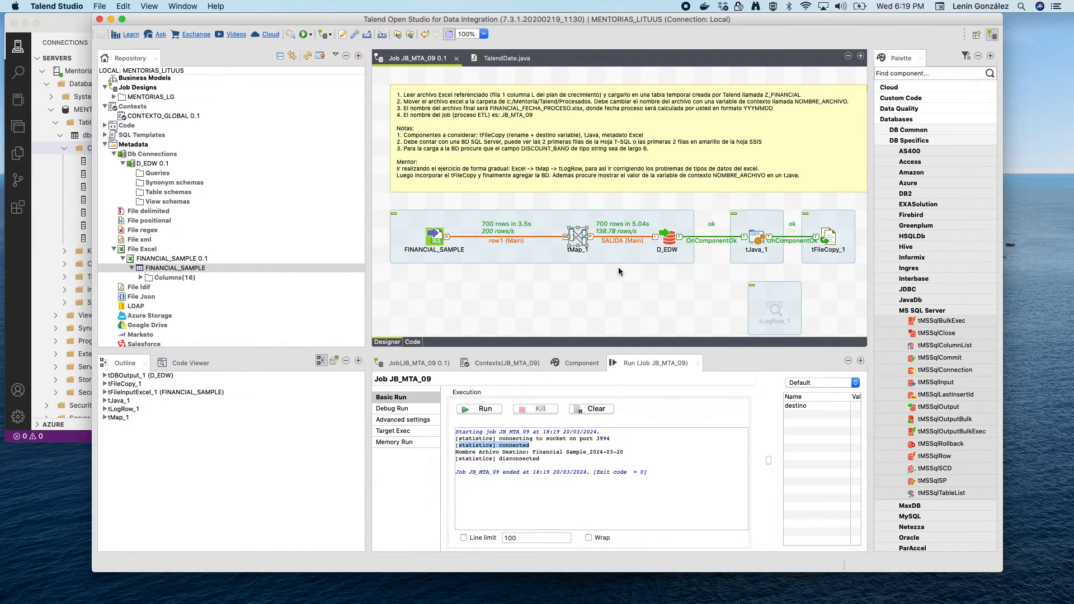
Set the D_EDW output's action on table to Truncate table and run job JB_MTA_09
double_click(671, 238)
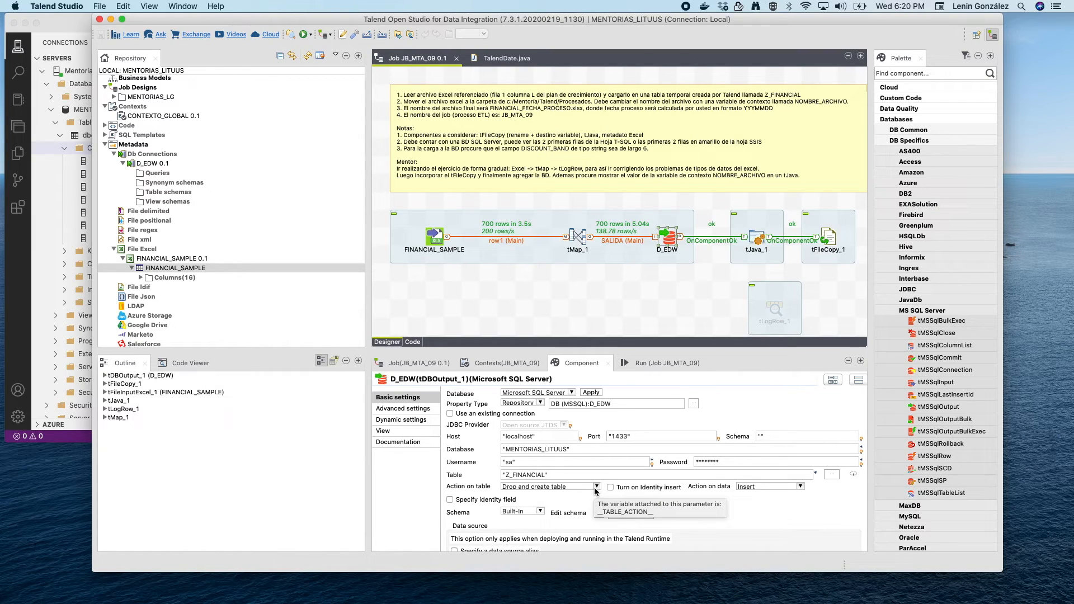
click(597, 487)
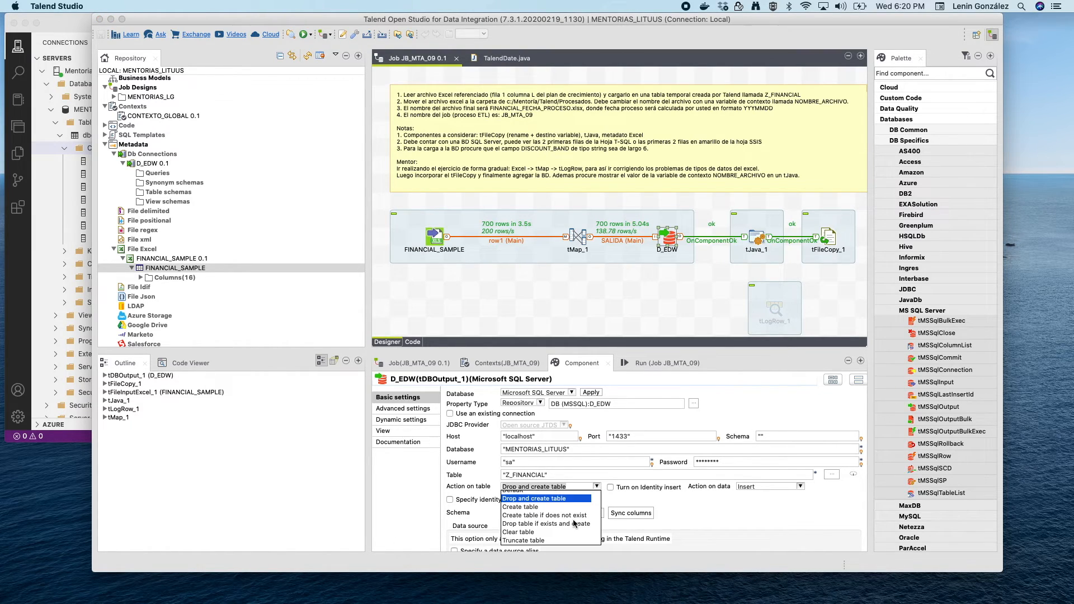
scroll(575, 524, up, 1)
scroll(574, 524, down, 1)
click(531, 541)
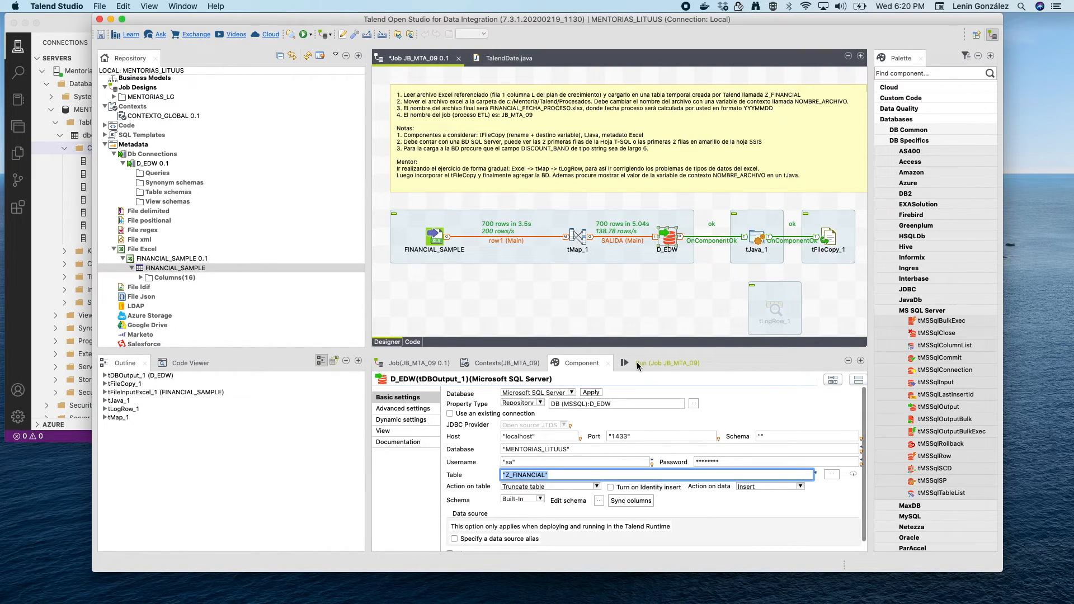
click(637, 363)
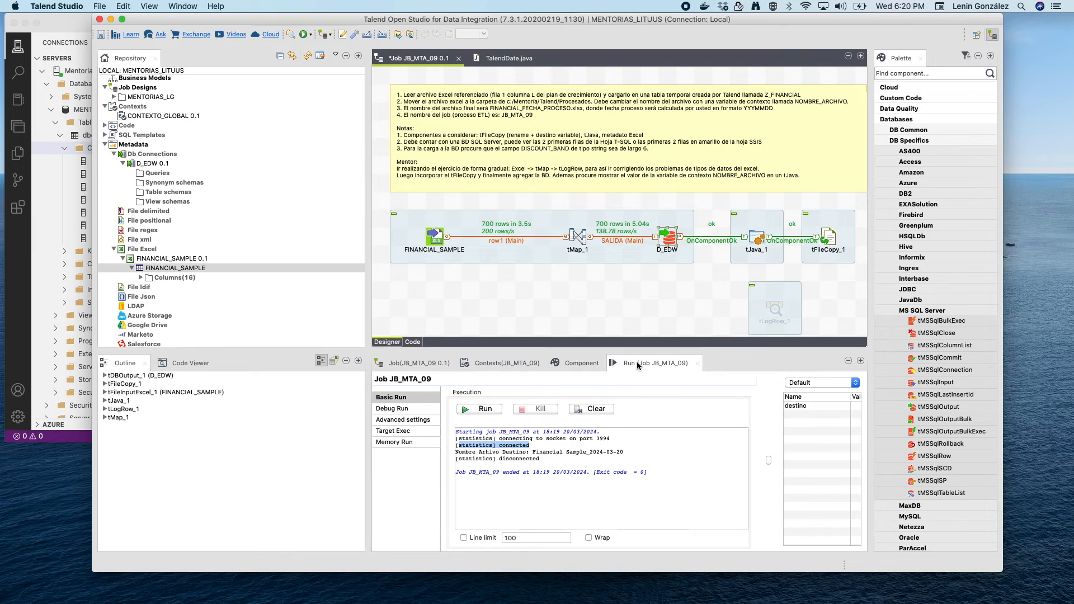
click(486, 409)
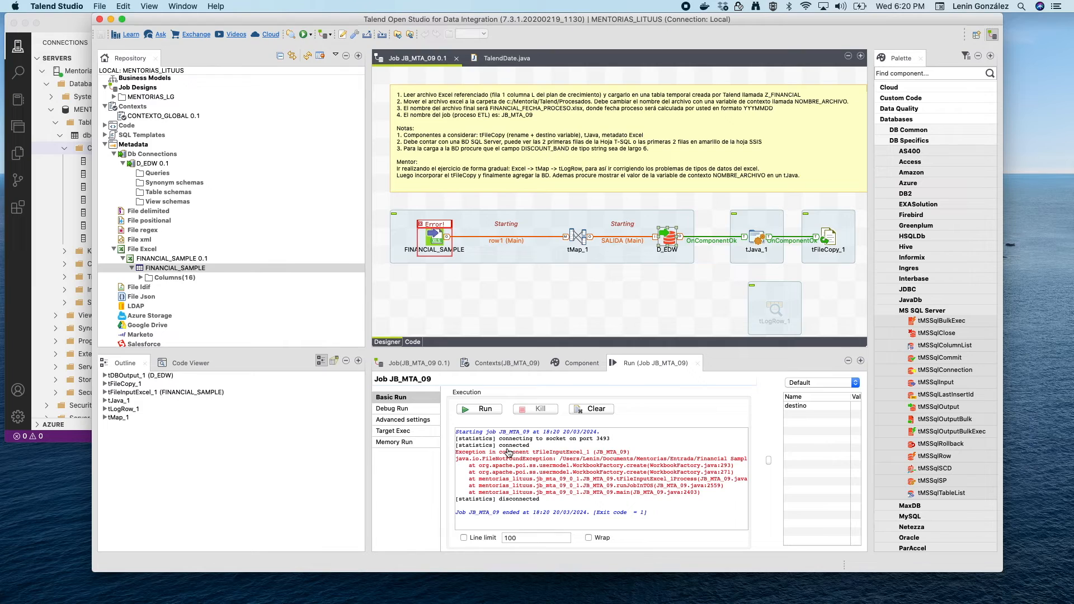
Switch to Finder and rename the Excel file in the Entrada folder to Financial Sample.xlsx
key(super+Tab)
drag(316, 145, 327, 132)
double_click(348, 133)
click(370, 137)
click(385, 134)
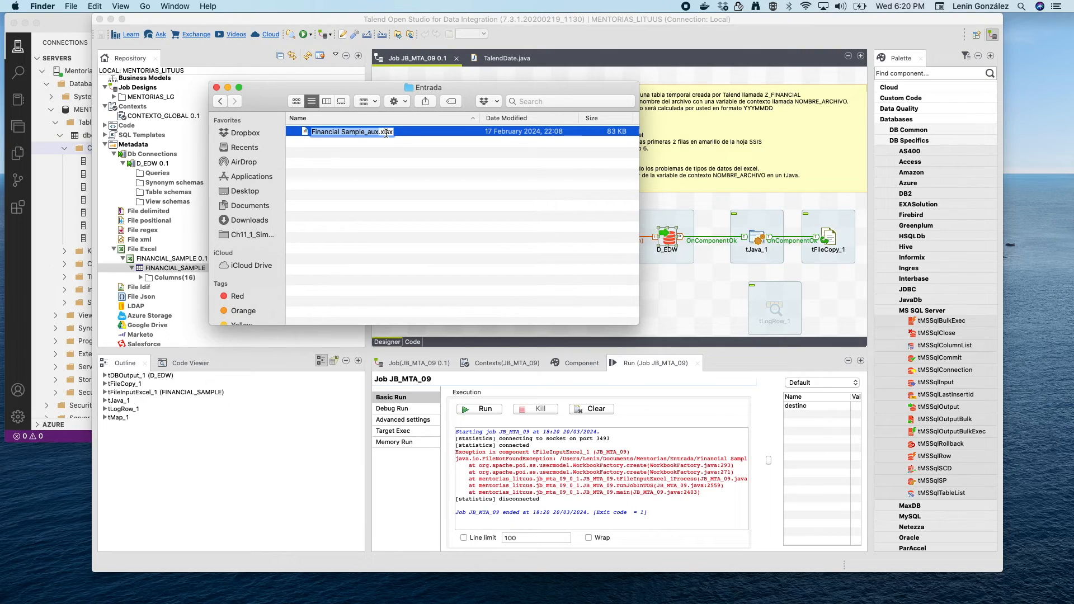
key(Right)
key(BackSpace)
key(BackSpace)
key(BackSpace)
key(BackSpace)
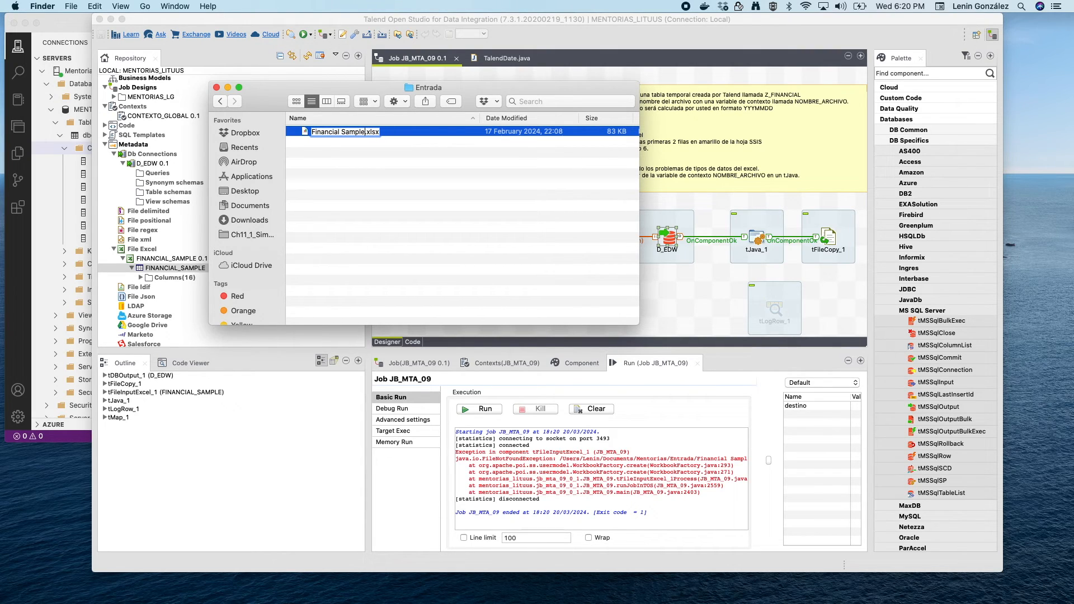
key(Return)
Return to Talend and rerun job JB_MTA_09
click(492, 436)
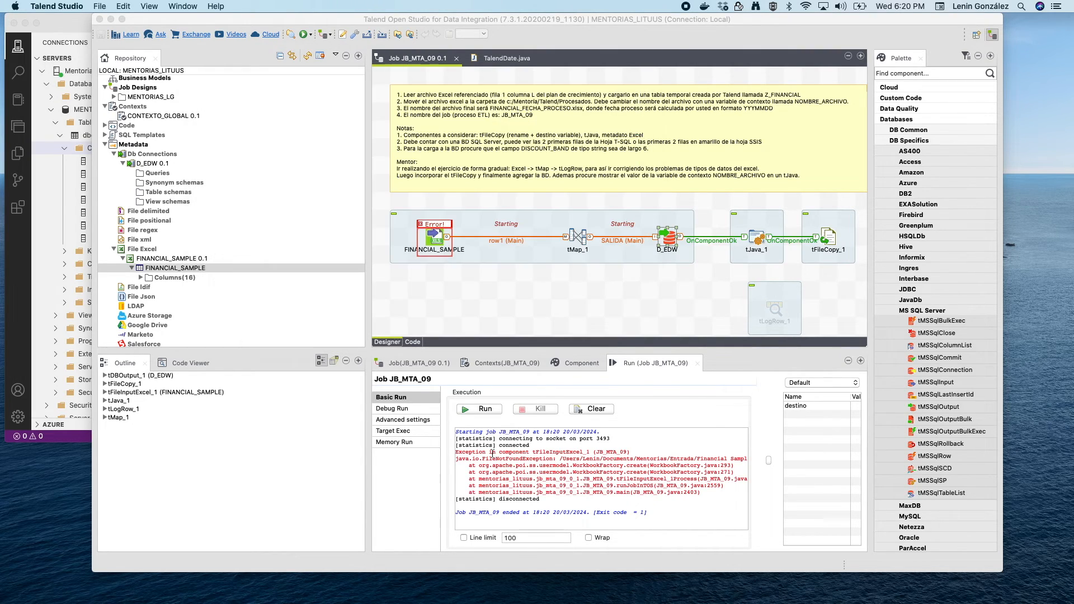
click(492, 412)
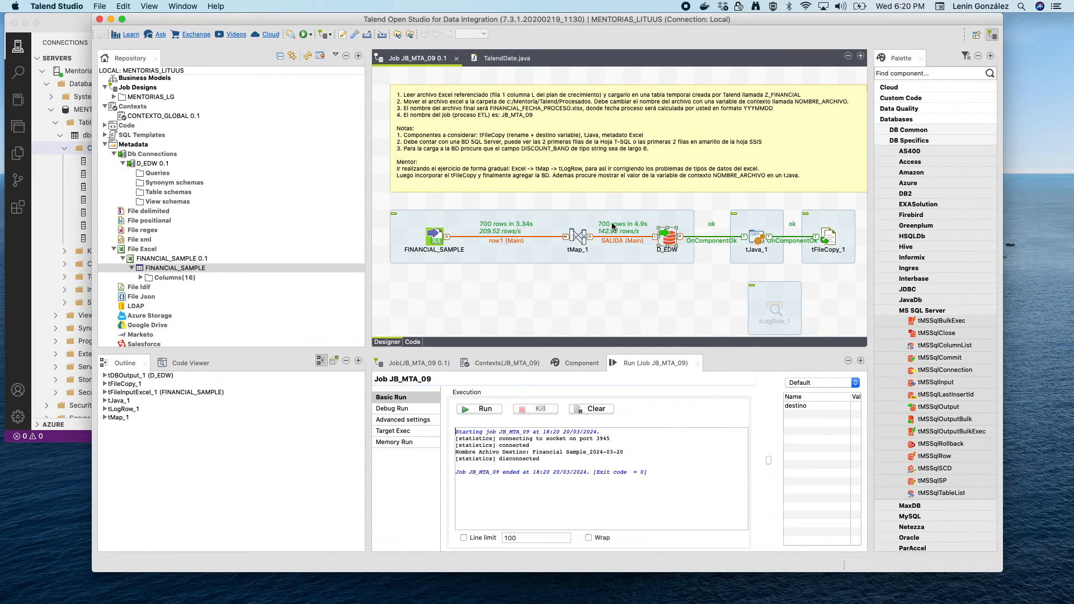
Switch to Azure Data Studio, replace the Z_FINANCIAL query's column list with COUNT(1), and run it to check the row count
click(45, 161)
click(45, 161)
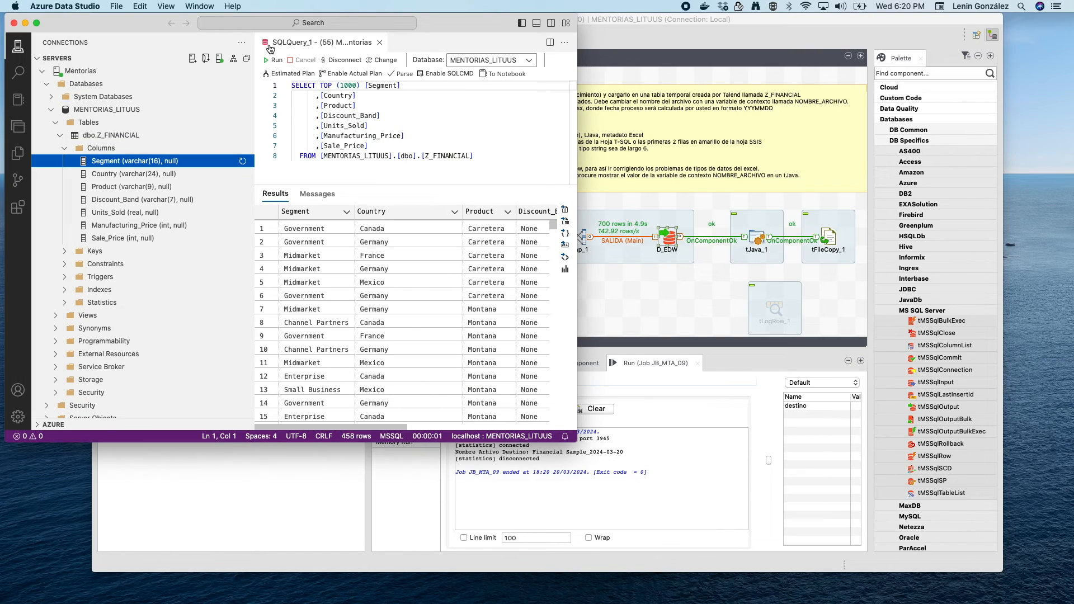
click(319, 85)
drag(320, 85, 428, 144)
text(COUNT(19)
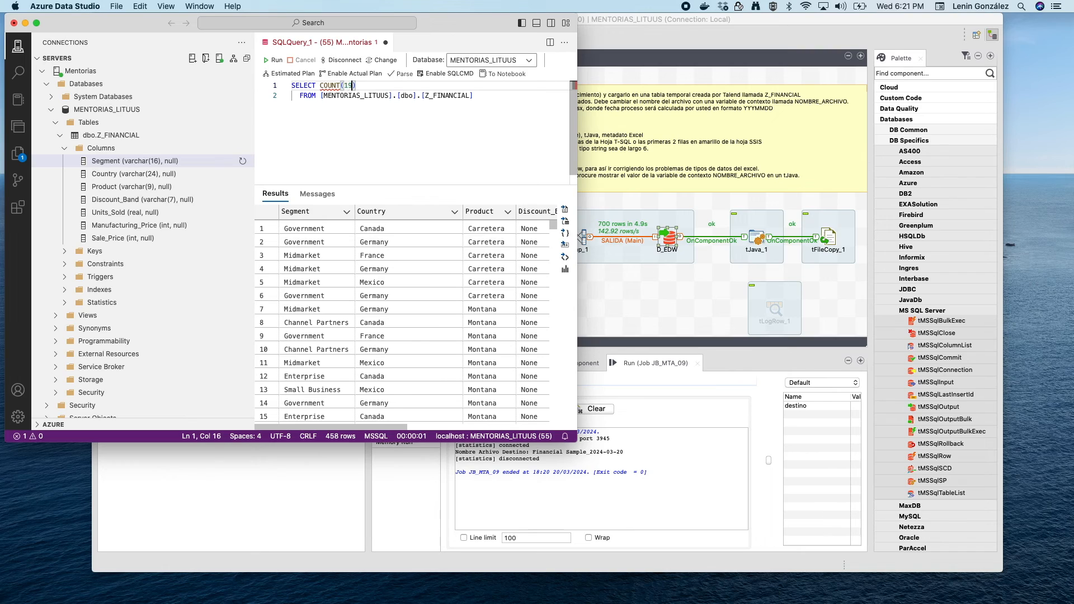
key(BackSpace)
click(273, 60)
click(324, 230)
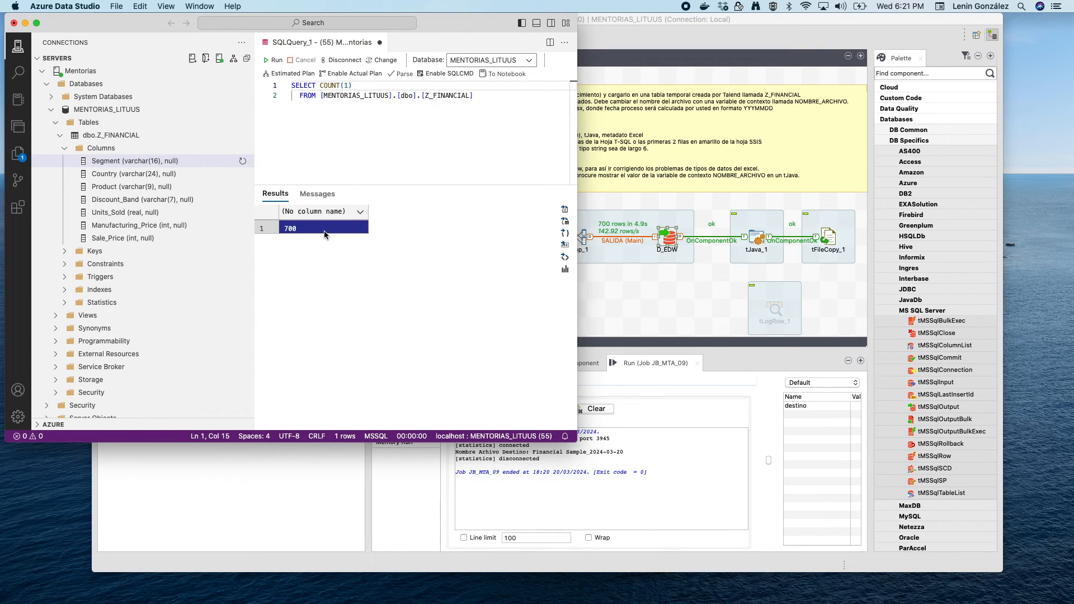
Go back to Talend and review the basic settings of the D_EDW output component
click(696, 295)
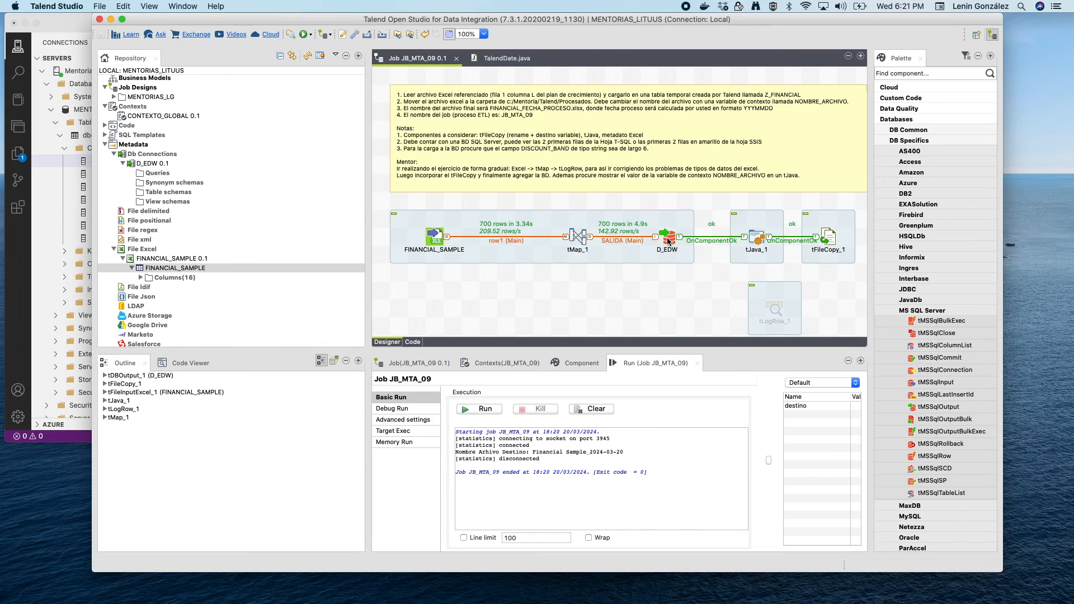
click(581, 363)
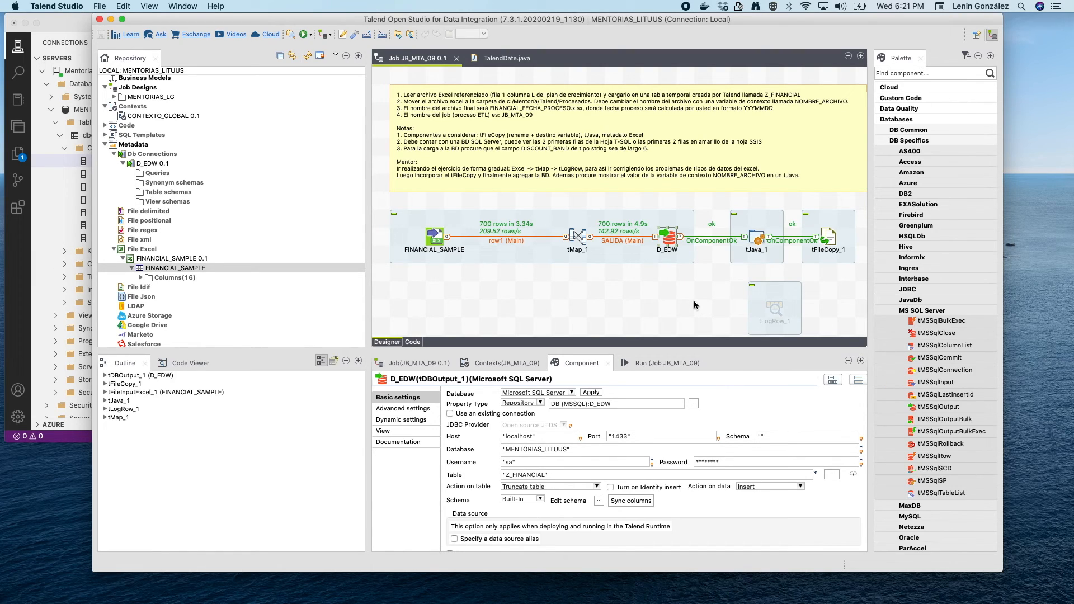
click(552, 214)
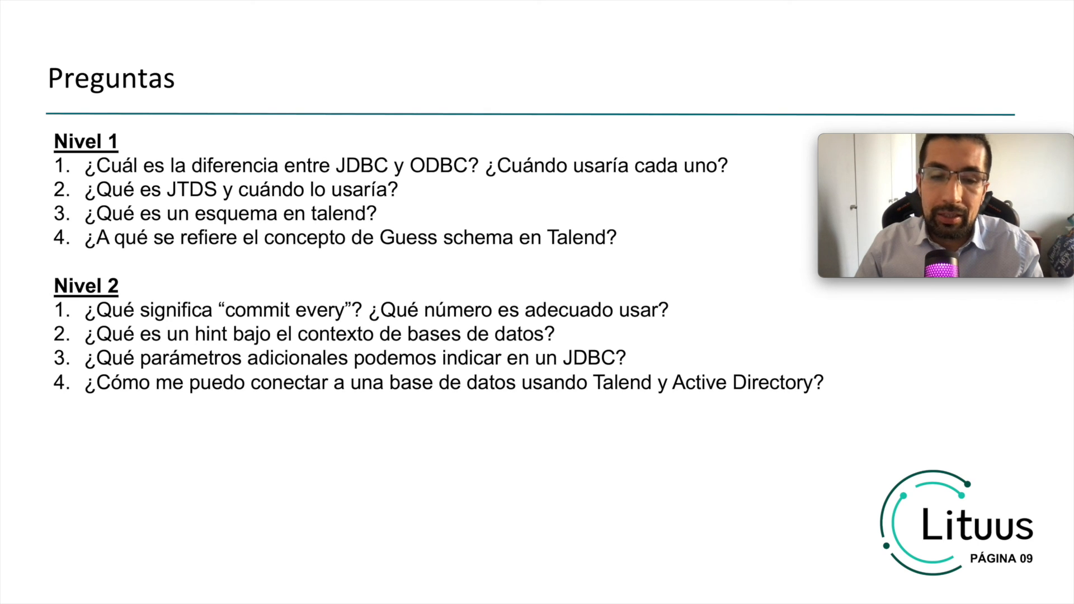
key(Right)
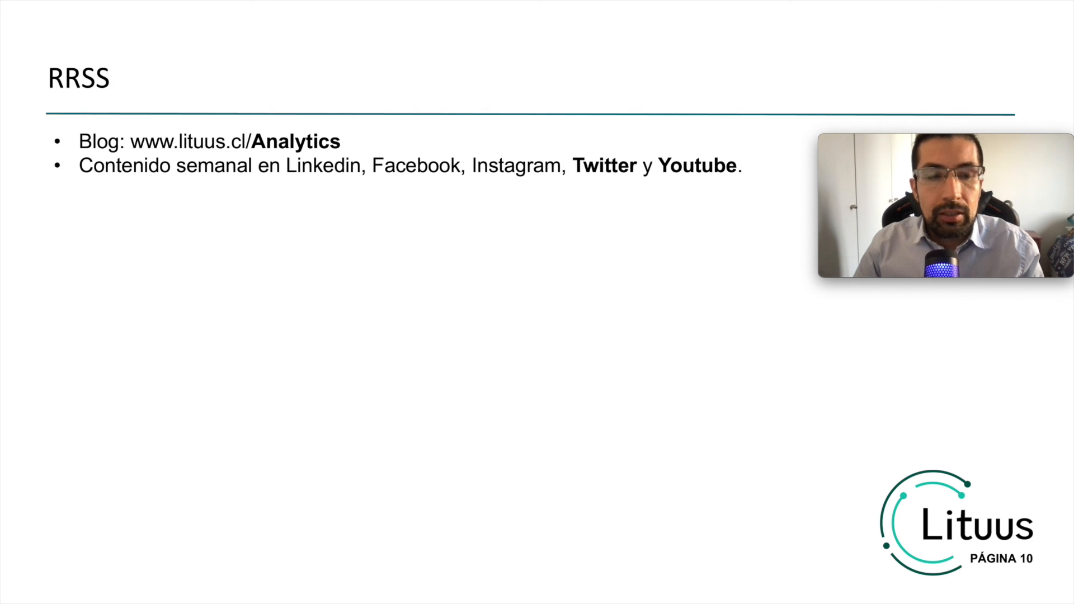